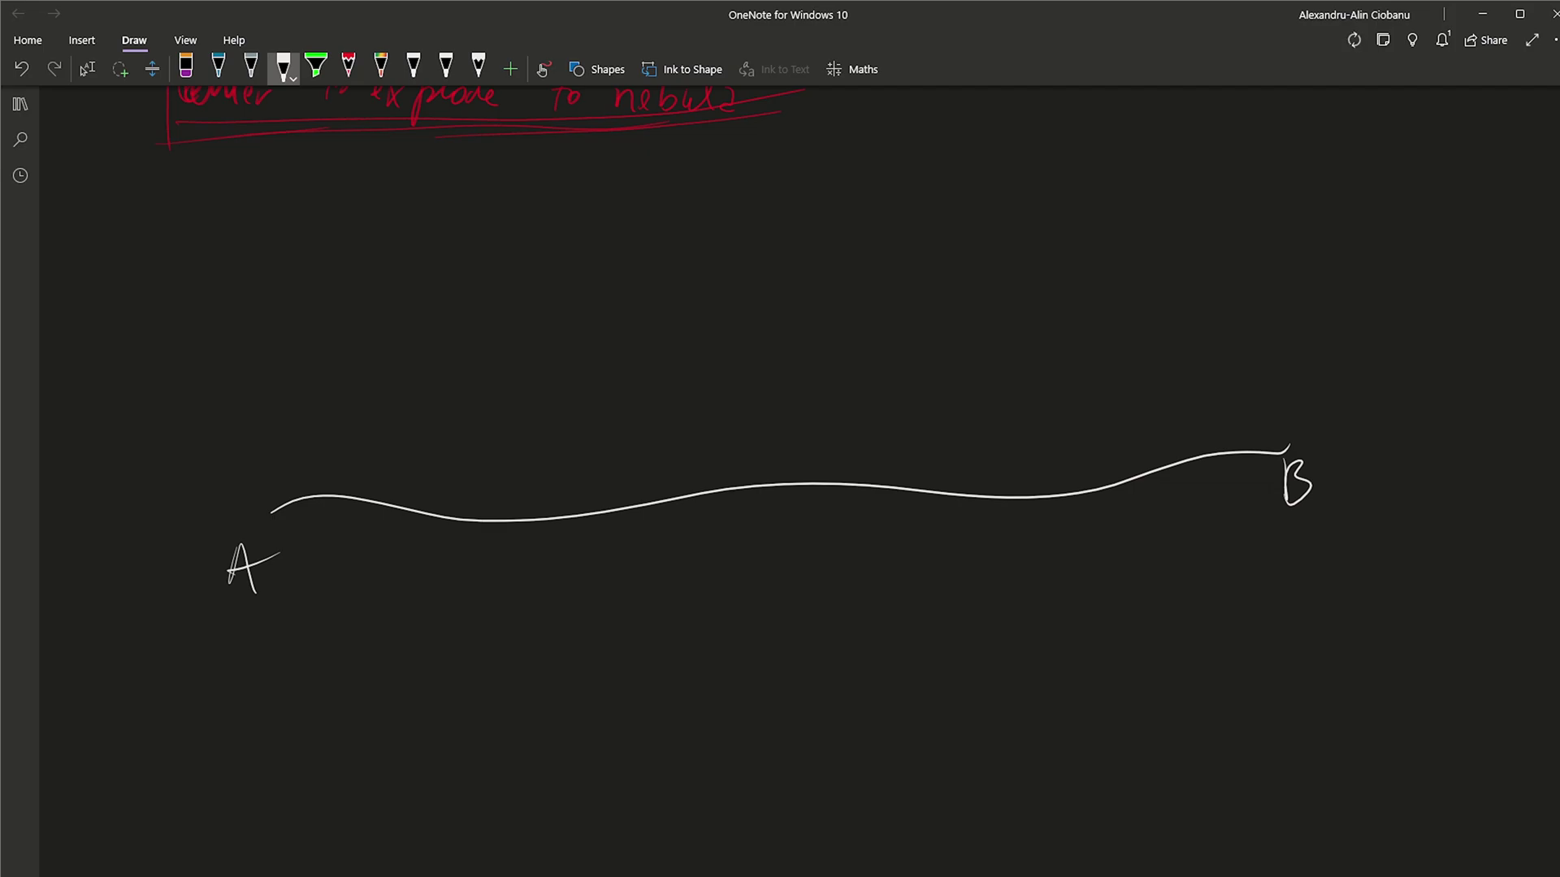
Draw five ellipses of decreasing size along the A–B curve and enclose them with two converging lines
mouse_move(569, 475)
mouse_down()
mouse_move(624, 503)
mouse_move(582, 402)
mouse_up()
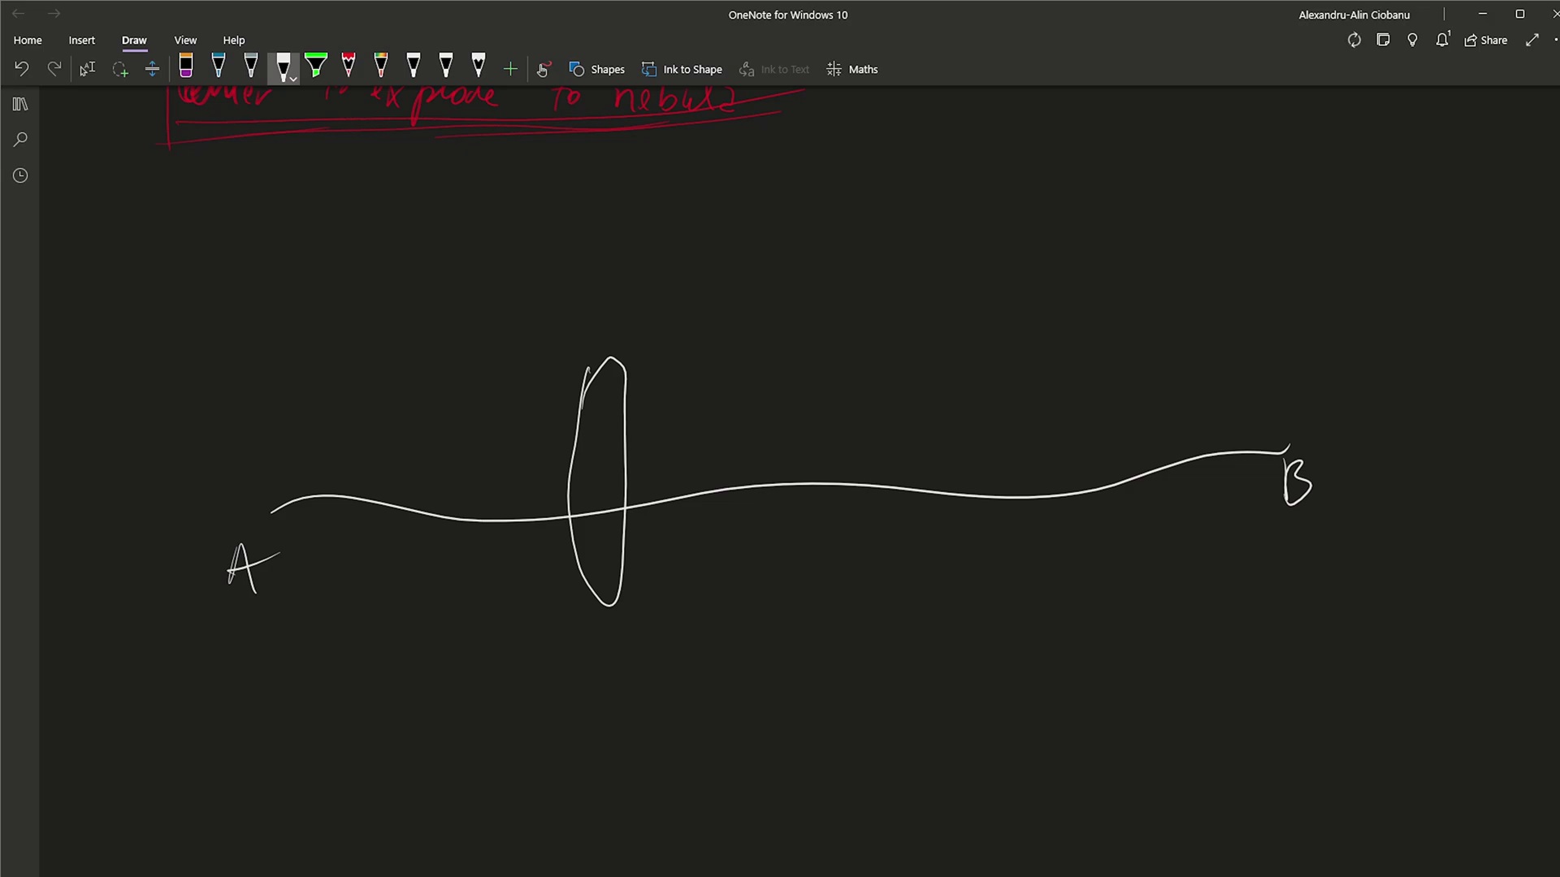
drag(743, 432, 704, 398)
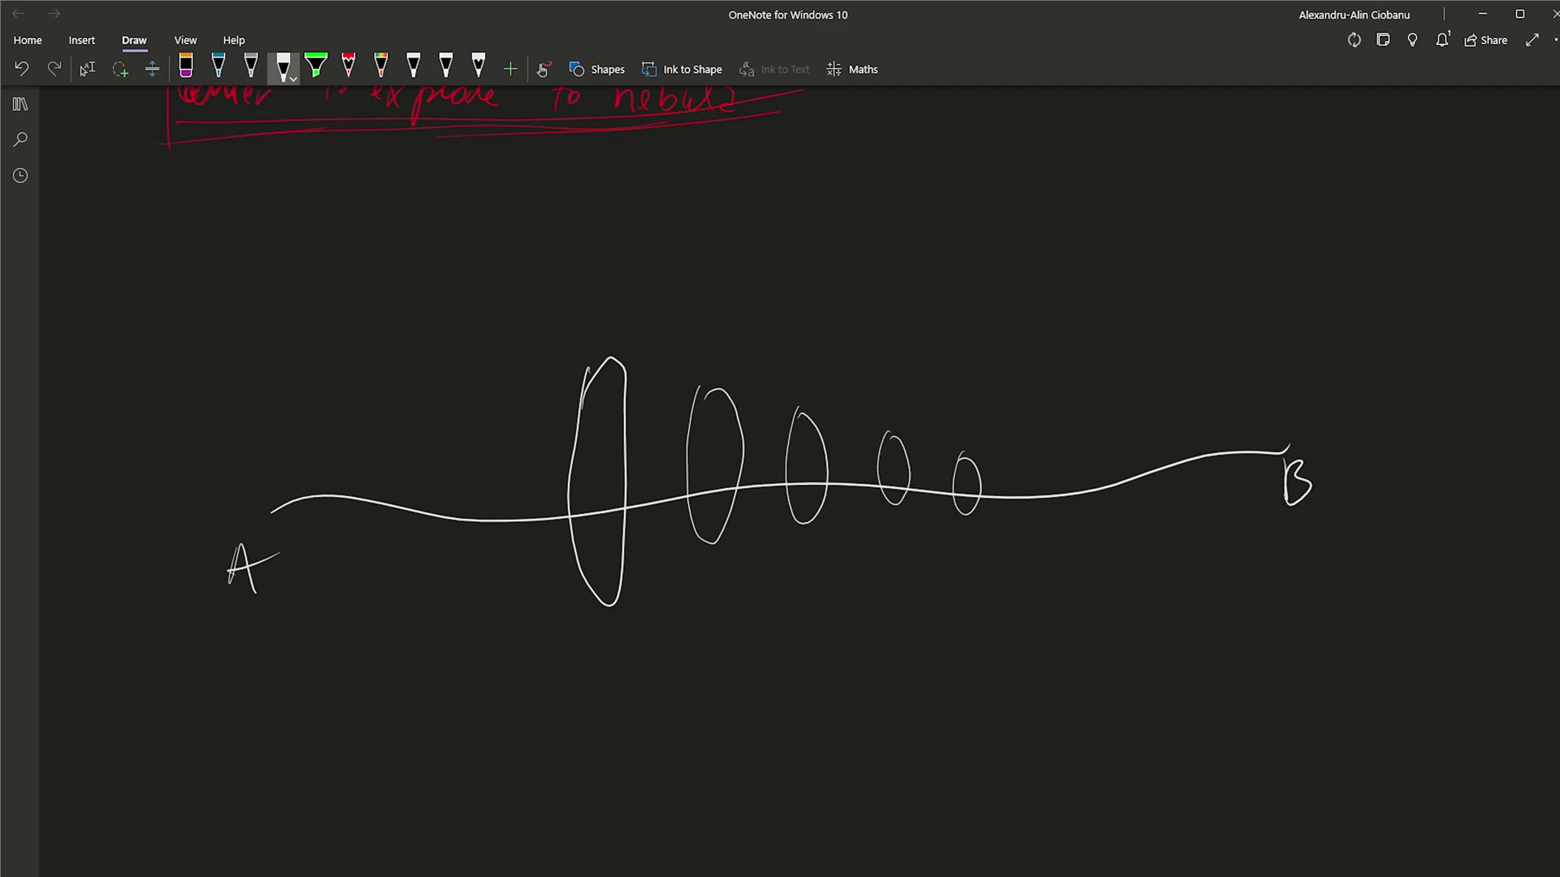
drag(611, 359, 997, 447)
drag(609, 605, 998, 512)
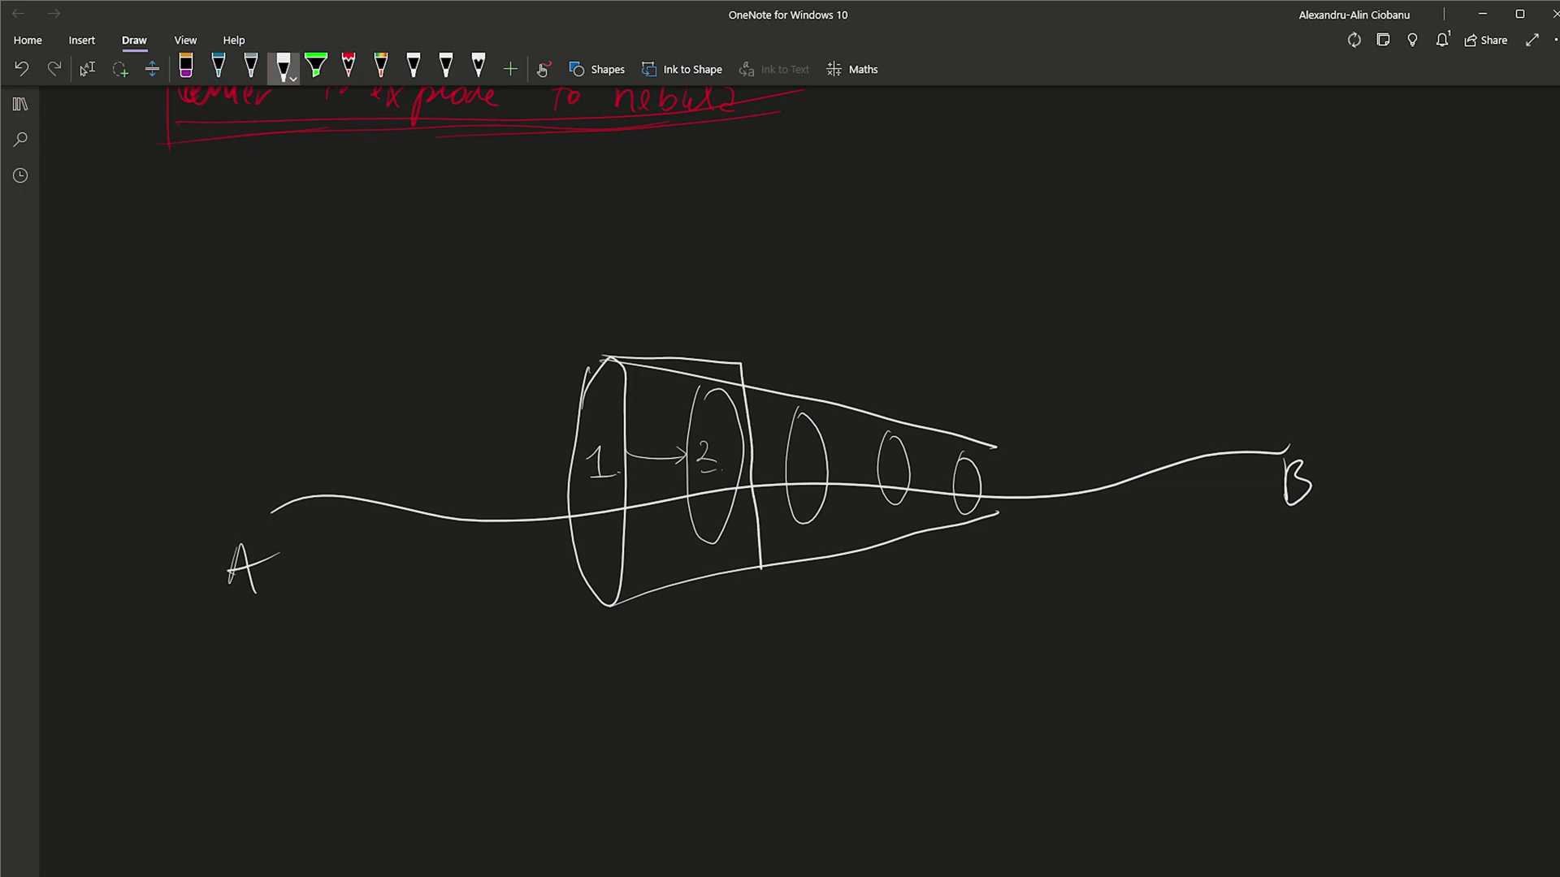
Box the numbered ellipses 1 to 3 and the remaining two in adjoining sections, and circle the curve's end at B
drag(685, 615, 610, 612)
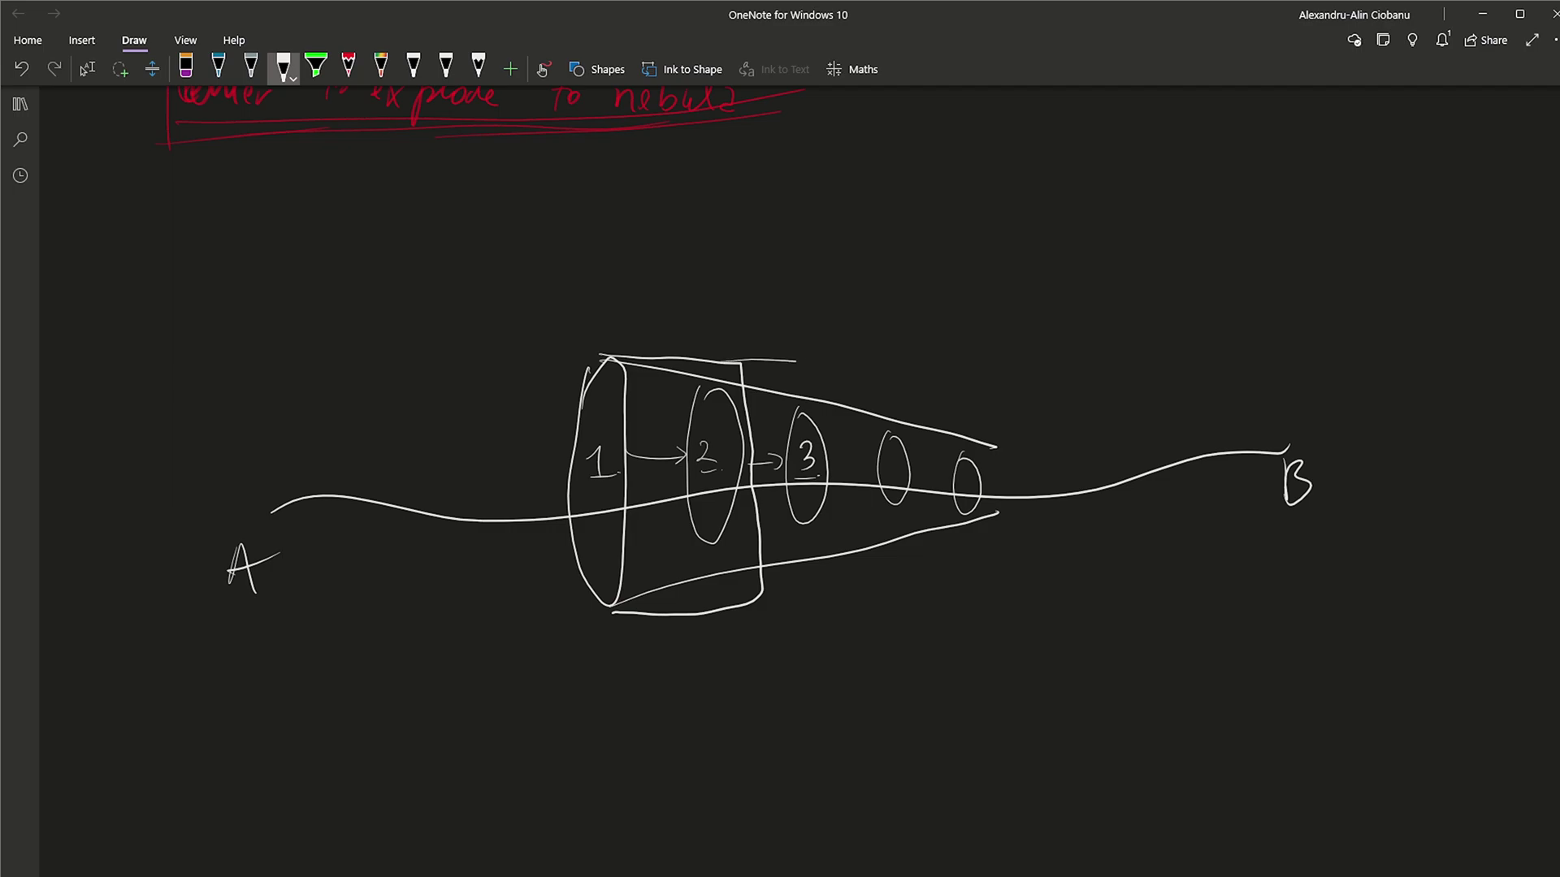
drag(848, 520, 760, 587)
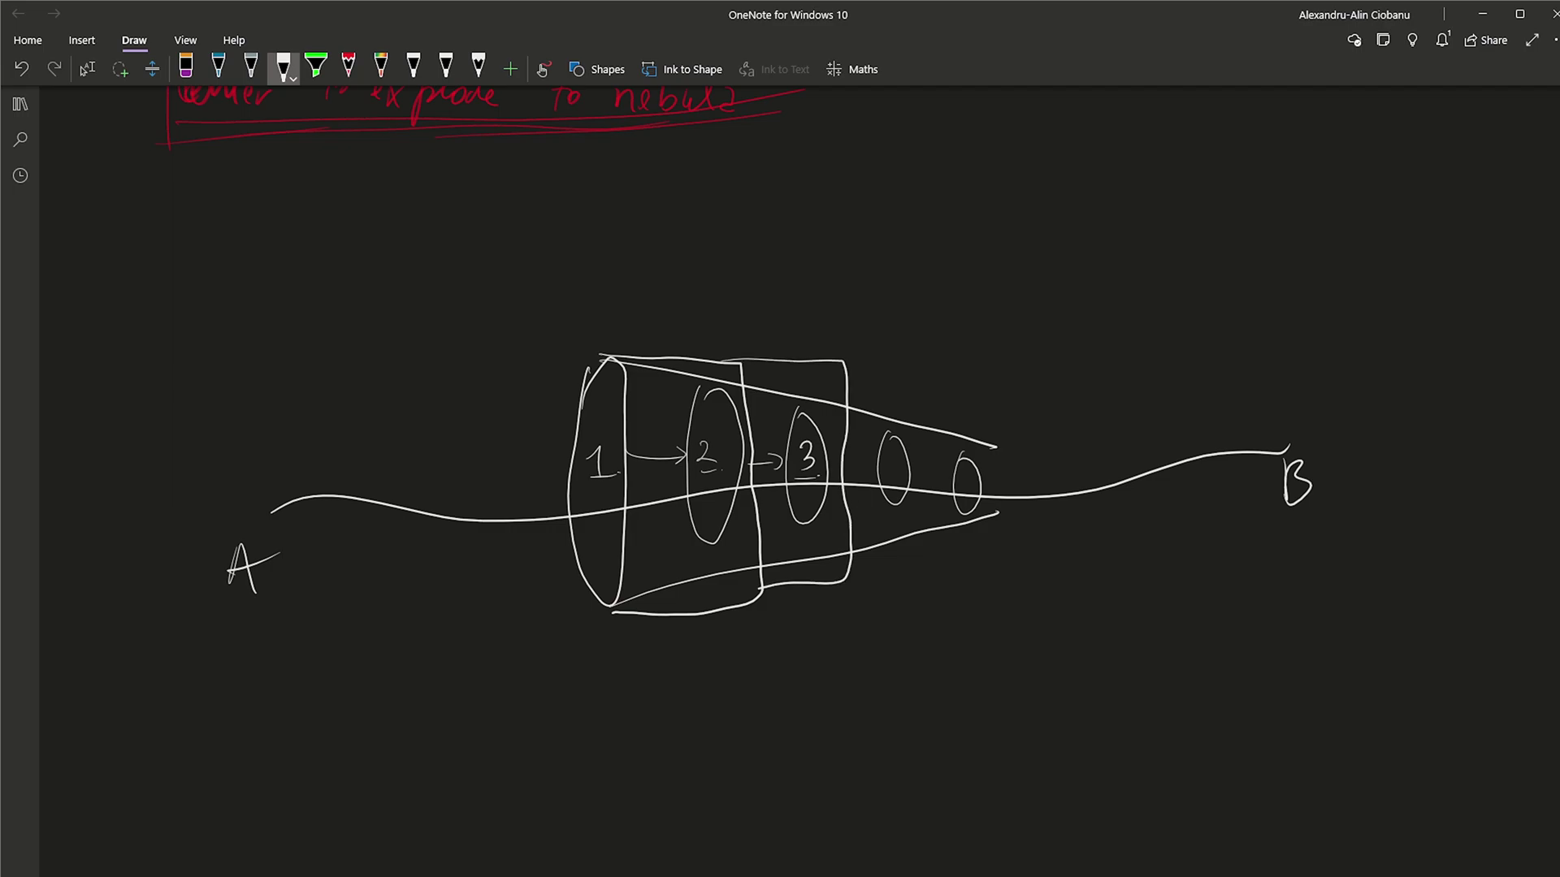
drag(1013, 364, 1017, 582)
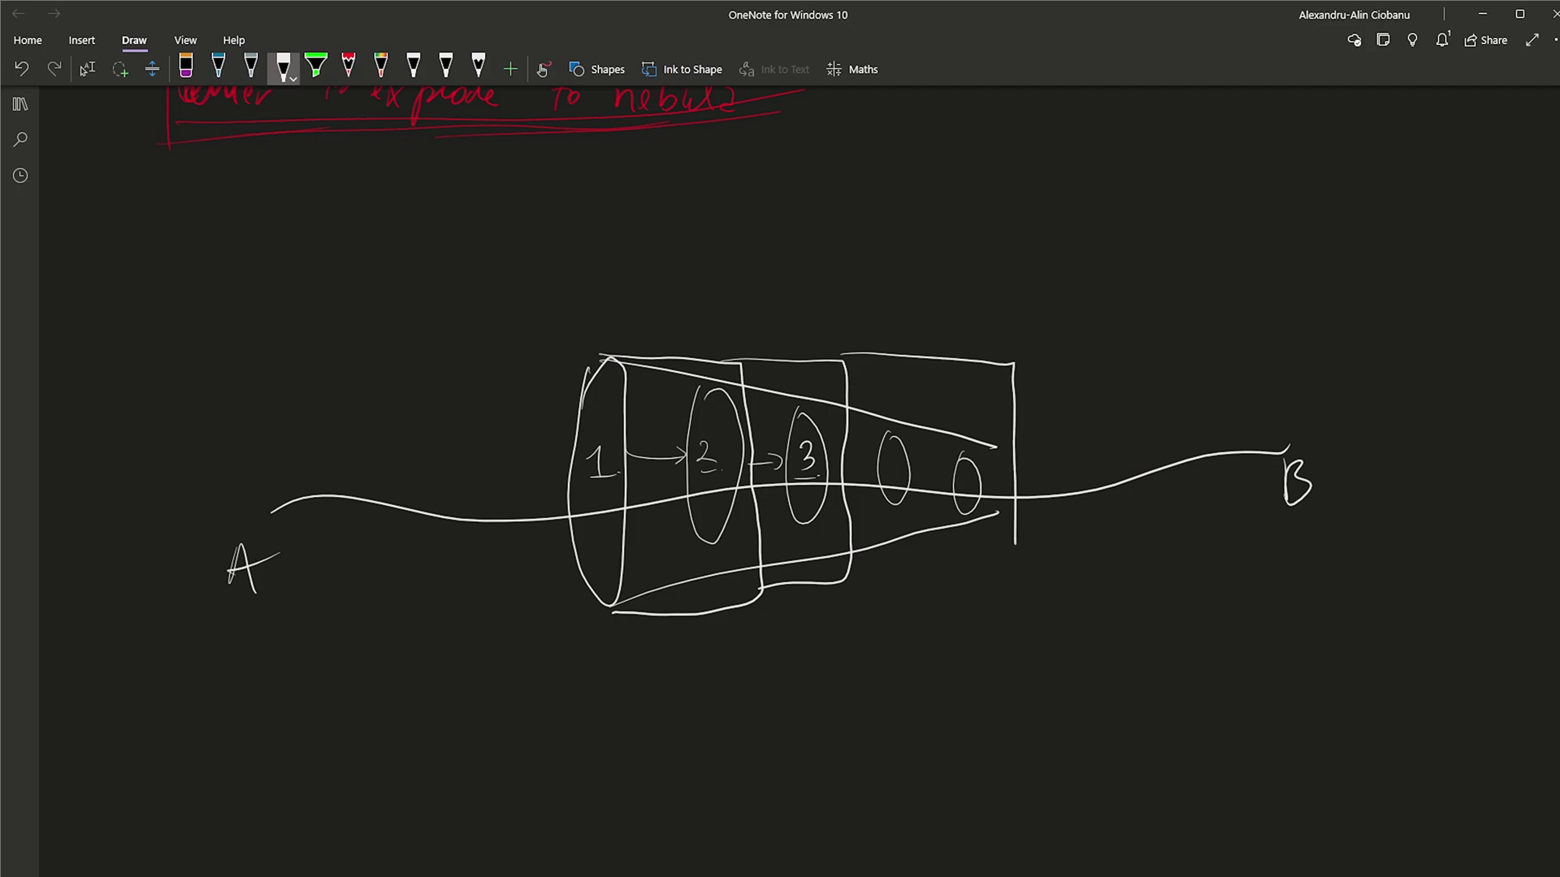
drag(826, 589, 1020, 584)
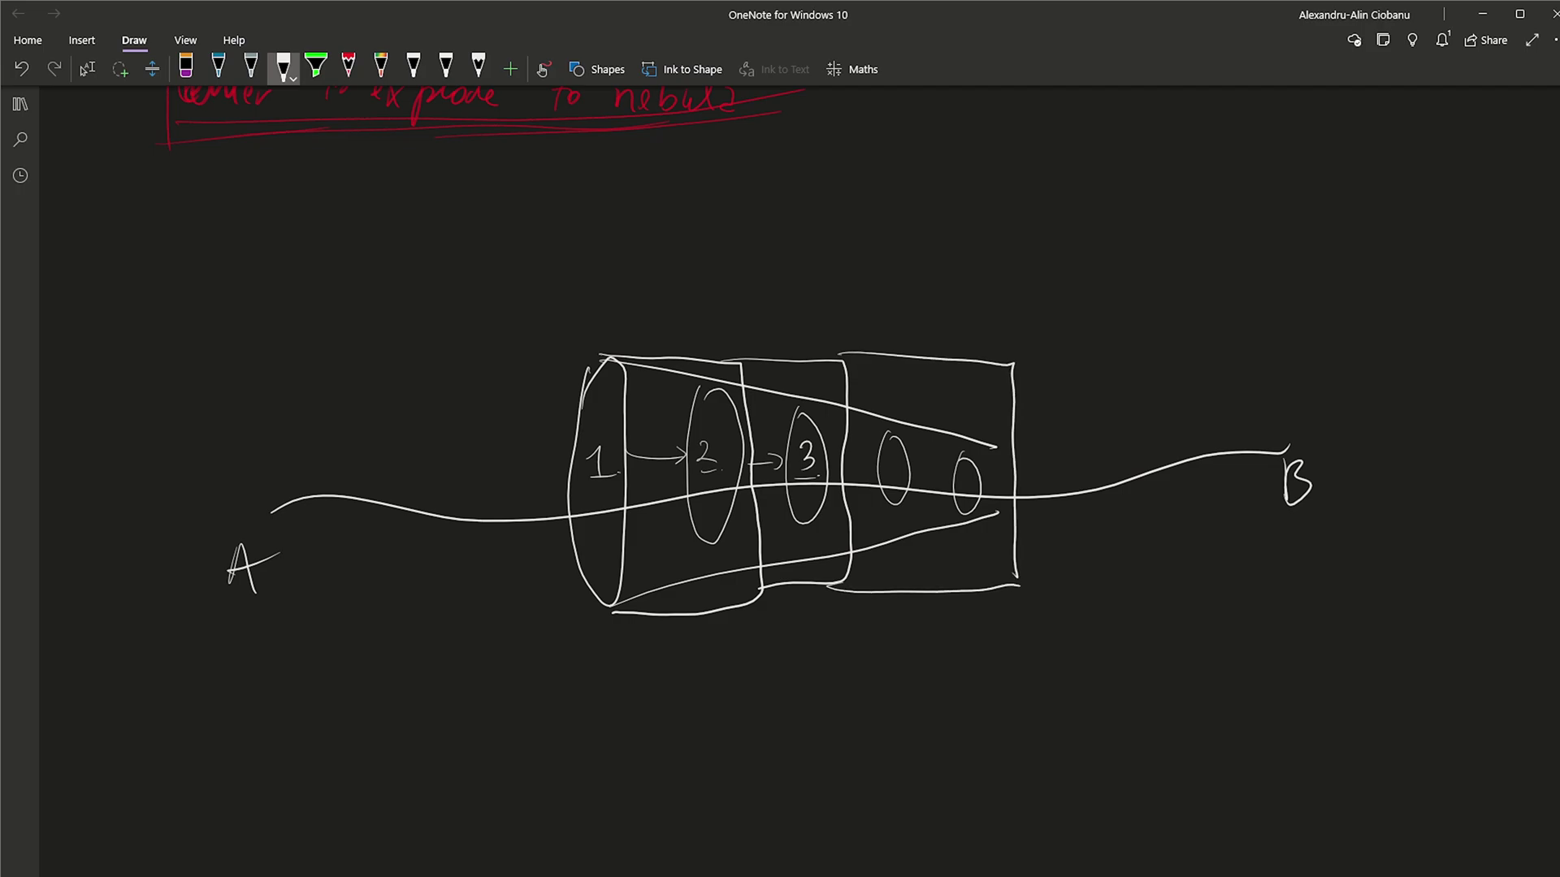
drag(1272, 424, 1259, 426)
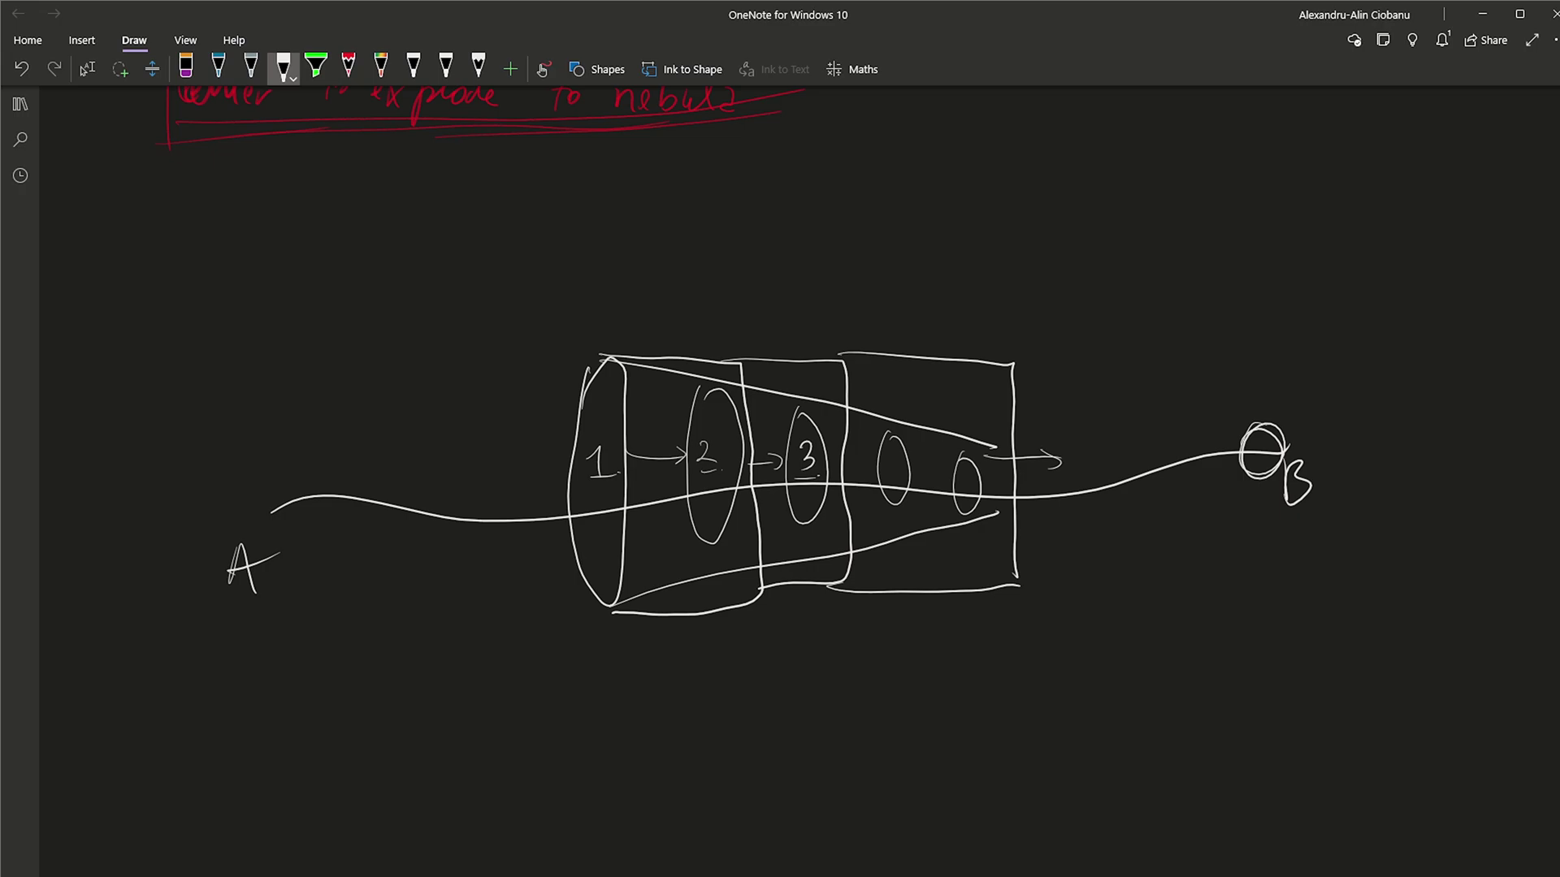
mouse_move(622, 647)
mouse_down()
mouse_move(968, 568)
mouse_move(981, 529)
mouse_up()
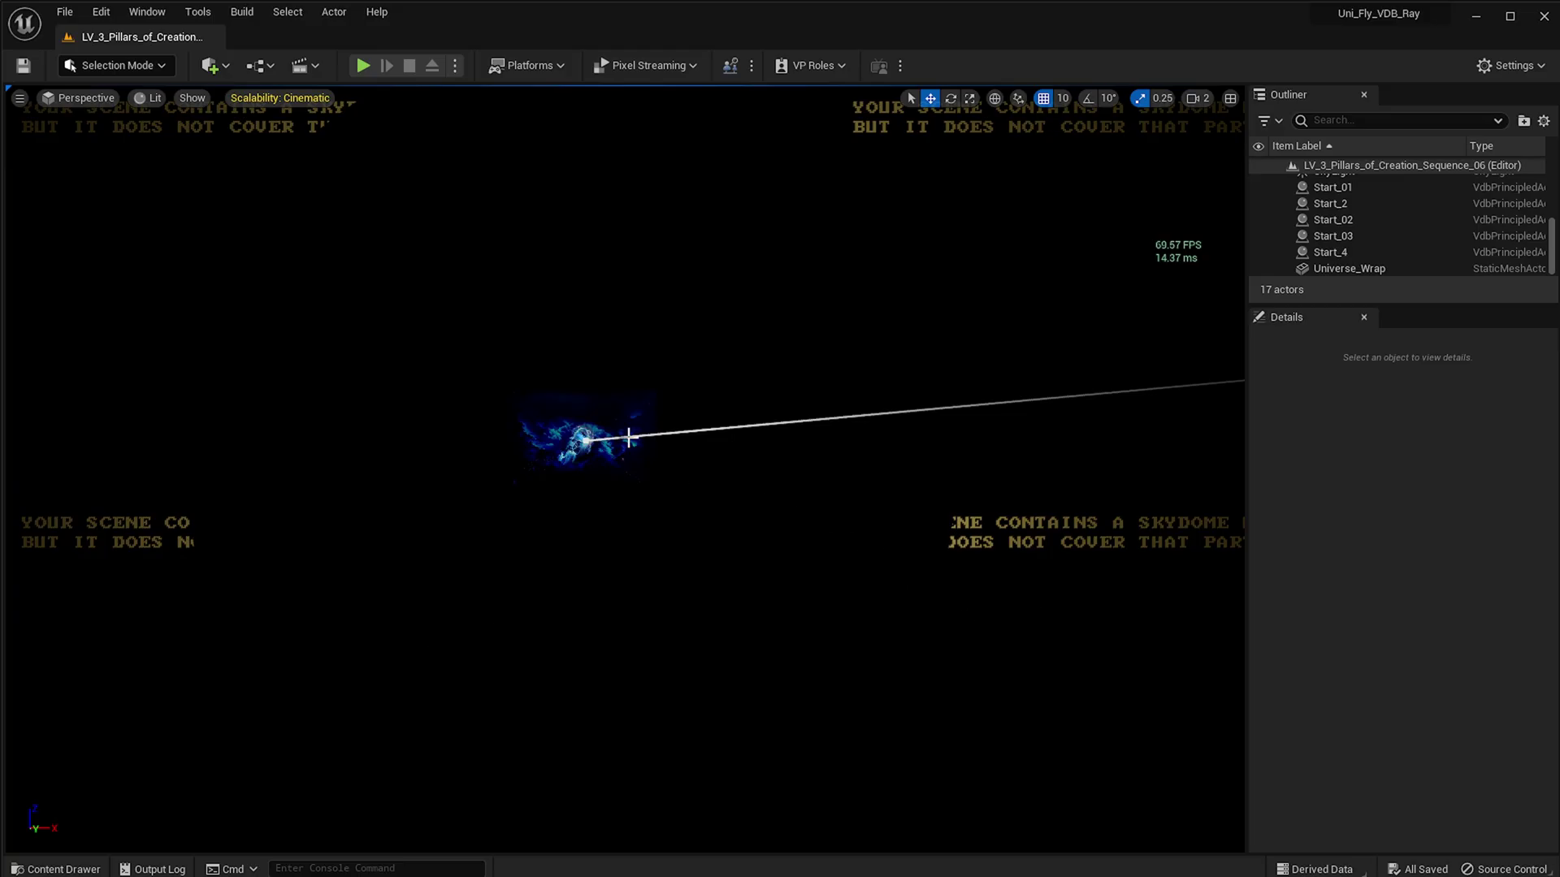
In Unreal Engine, examine the camera path and the nebula at its end from several angles
right_drag(1038, 602, 1037, 602)
right_drag(705, 439, 705, 439)
right_drag(954, 449, 953, 450)
right_drag(961, 559, 1027, 363)
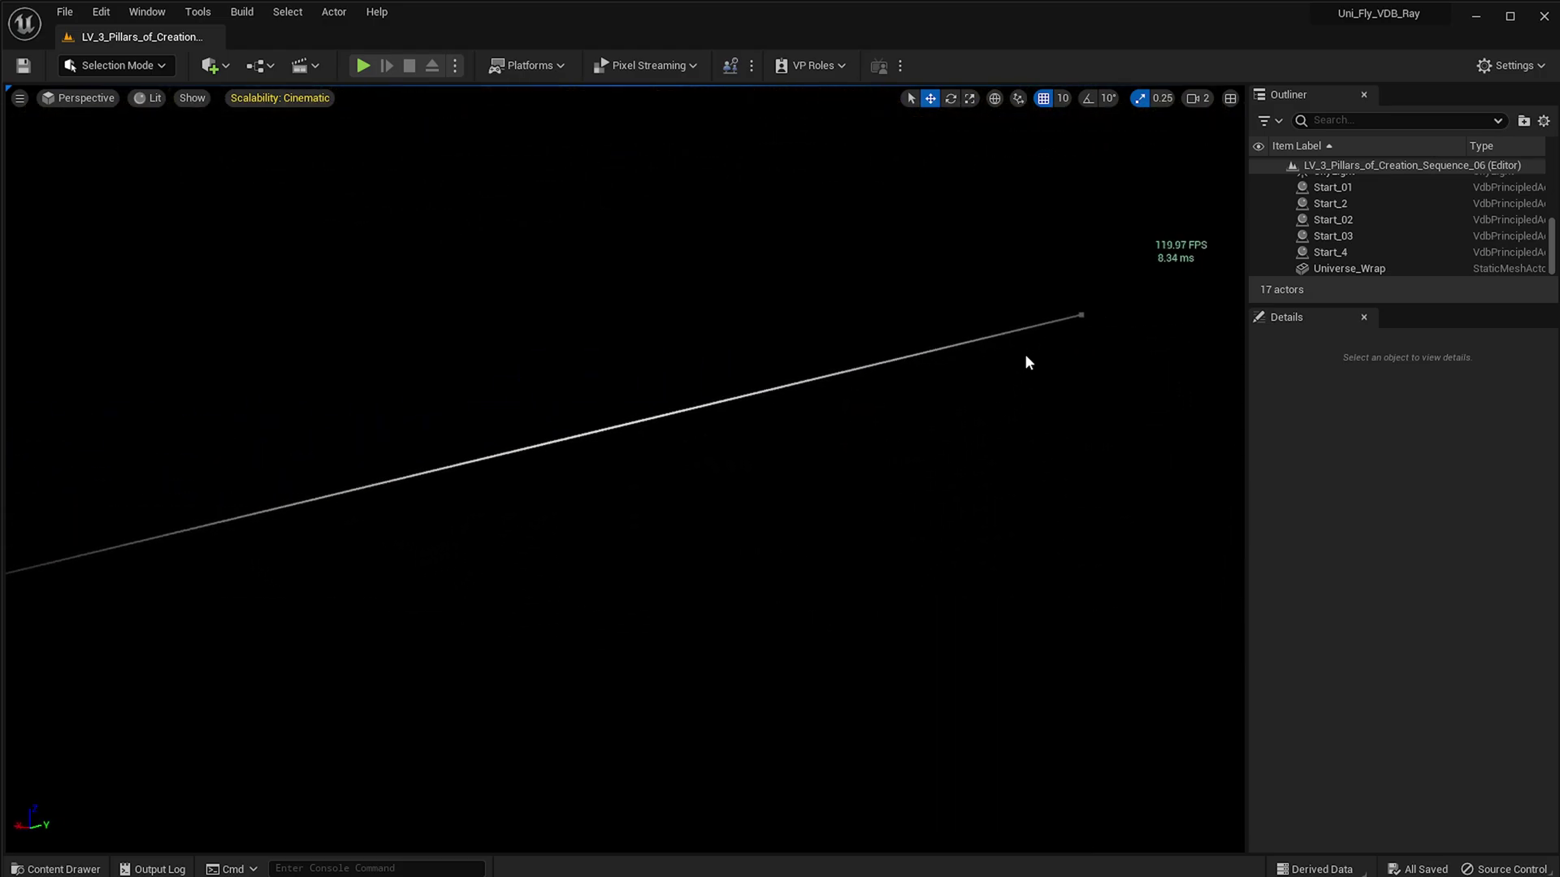
scroll(1413, 226, up, 3)
scroll(1413, 227, up, 2)
right_drag(958, 449, 569, 447)
right_drag(1119, 340, 1096, 308)
key(d)
mouse_move(787, 418)
right_down()
mouse_move(729, 388)
mouse_move(728, 425)
mouse_move(675, 431)
mouse_move(783, 400)
right_up()
key(d)
key(a)
Select the Universe_Wrap mesh and raise the viewport camera speed to 8
click(728, 425)
key(e)
key(a)
key(a)
right_drag(971, 358, 972, 358)
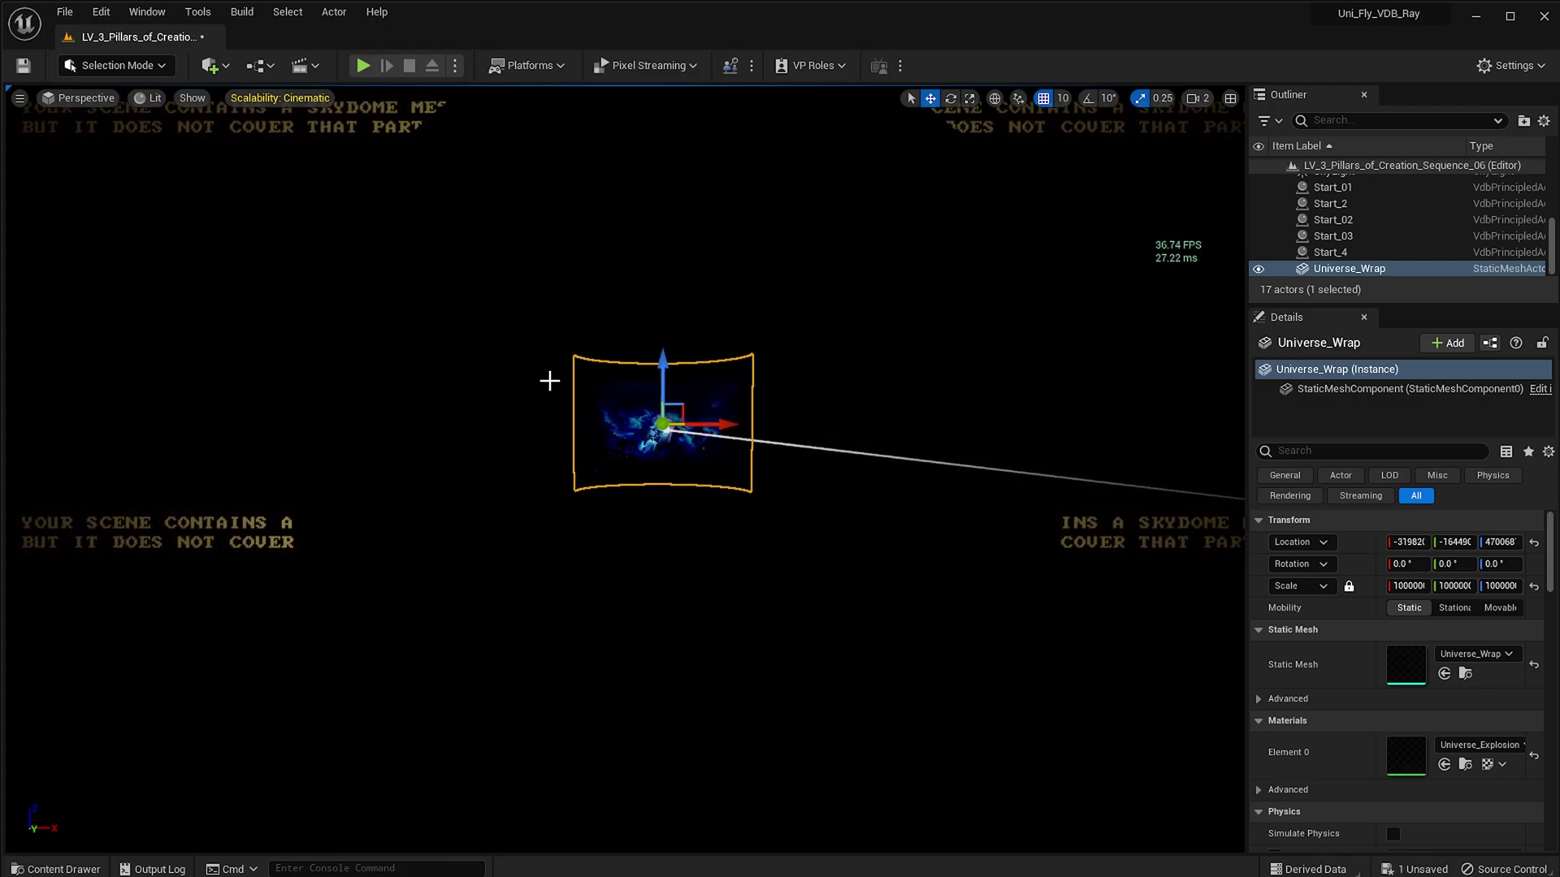
right_drag(548, 382, 548, 382)
click(1199, 98)
drag(1238, 137, 1336, 136)
right_drag(975, 366, 1010, 379)
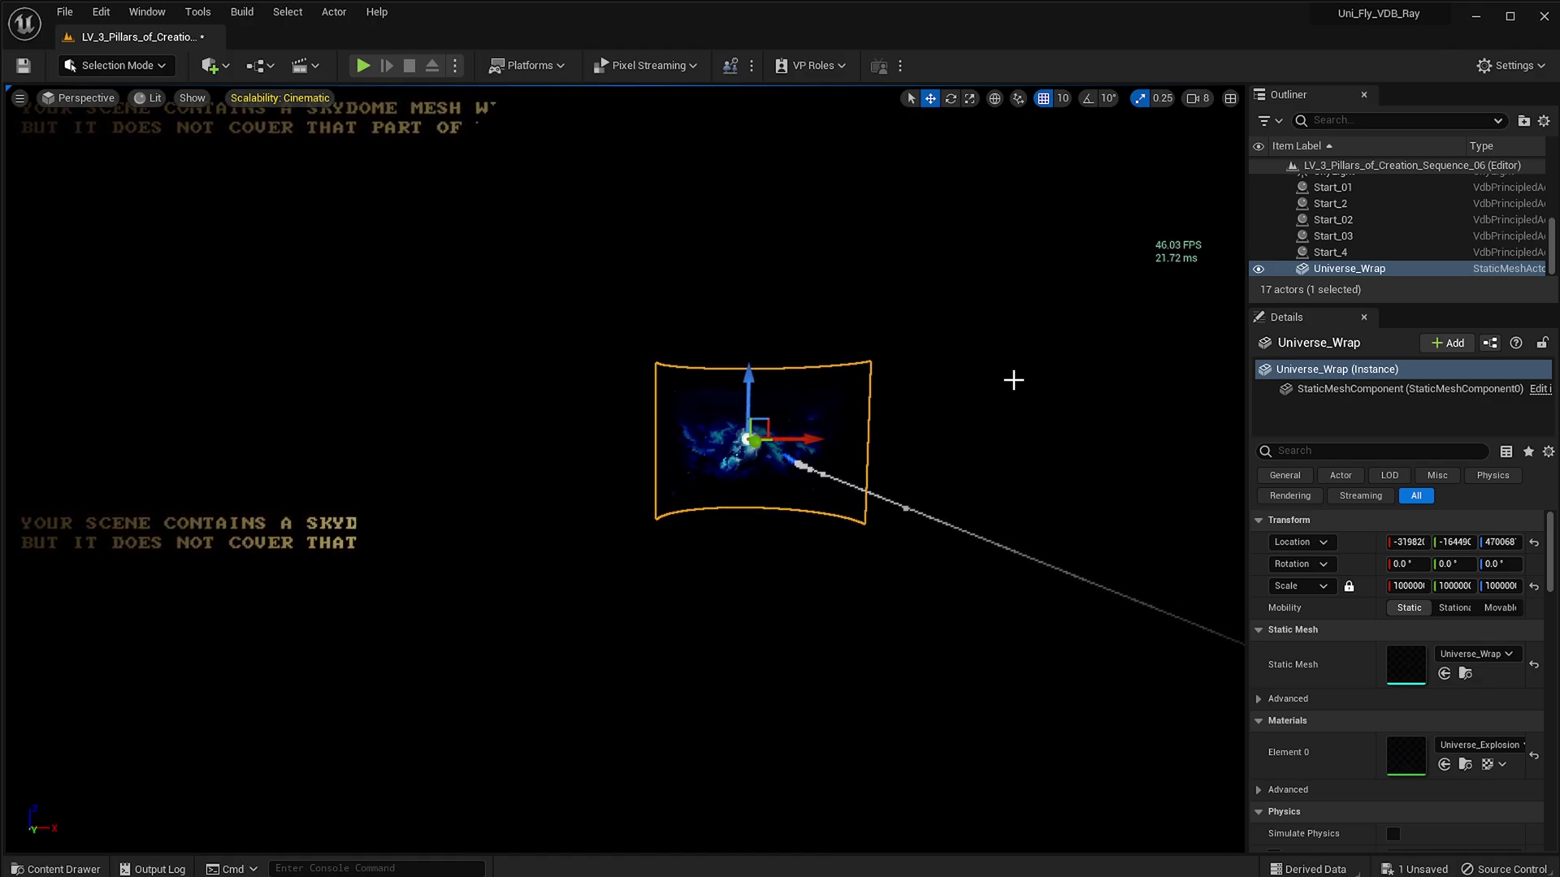
Set the Step Size of the Middle_01 volume to 5.0
scroll(1431, 235, up, 3)
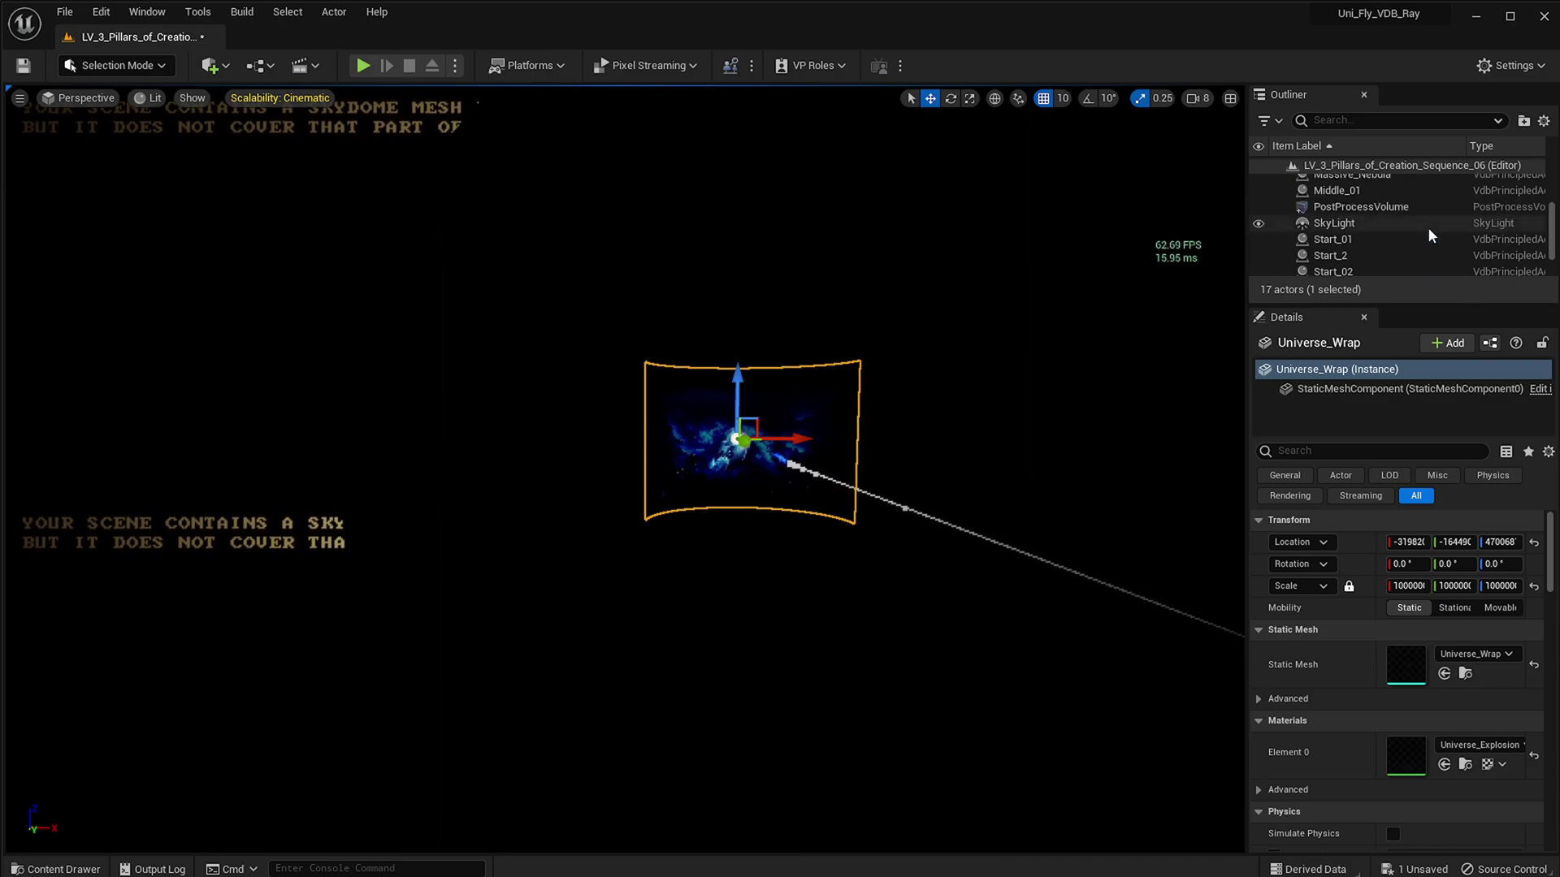
click(1336, 190)
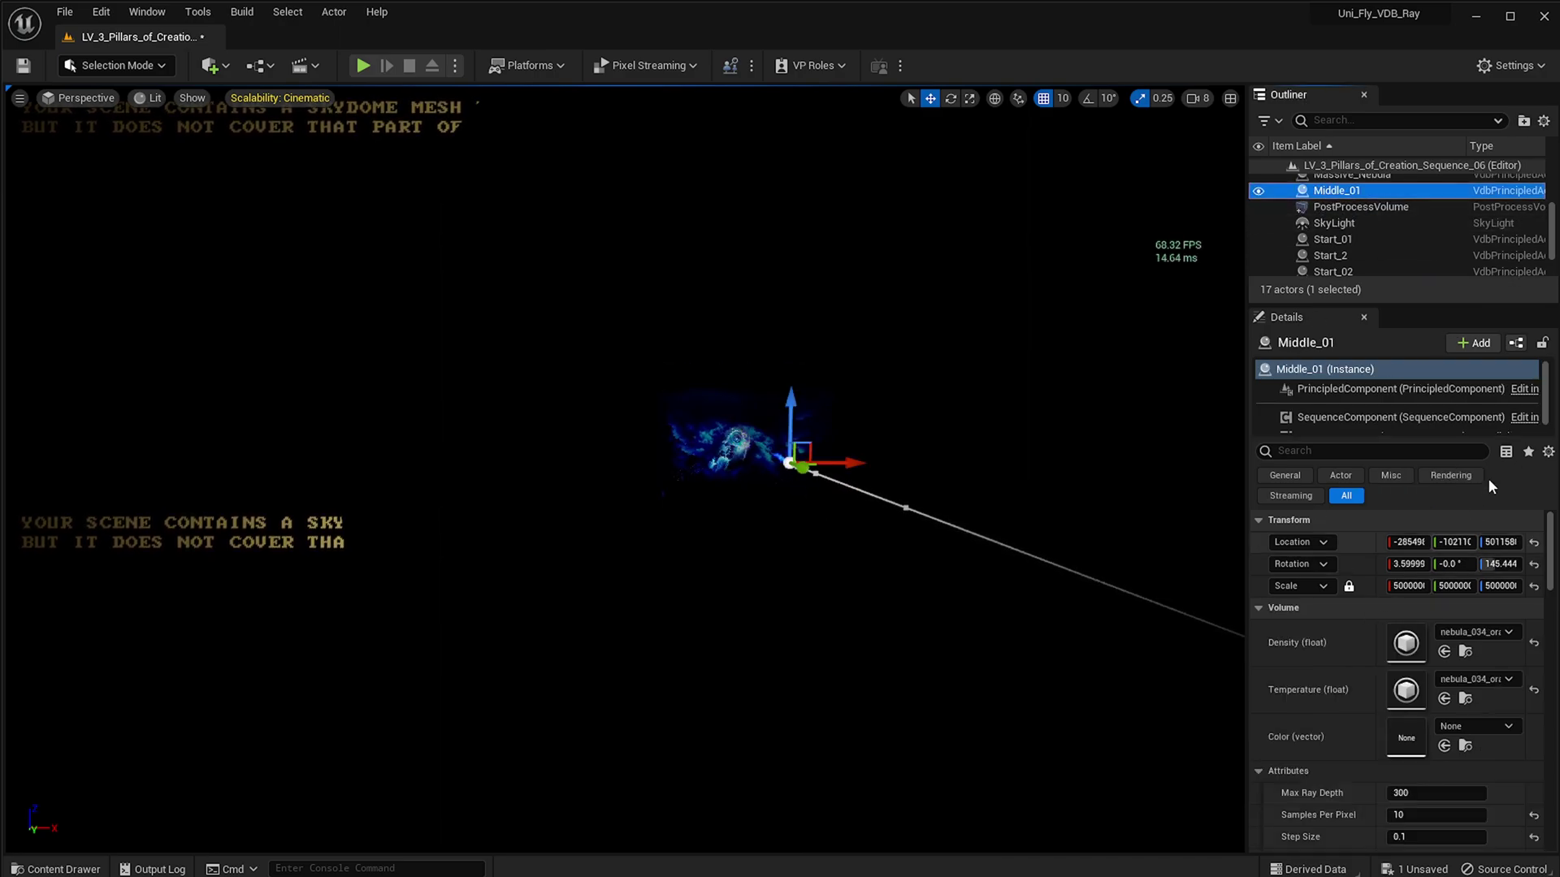
scroll(1440, 727, down, 5)
click(1440, 727)
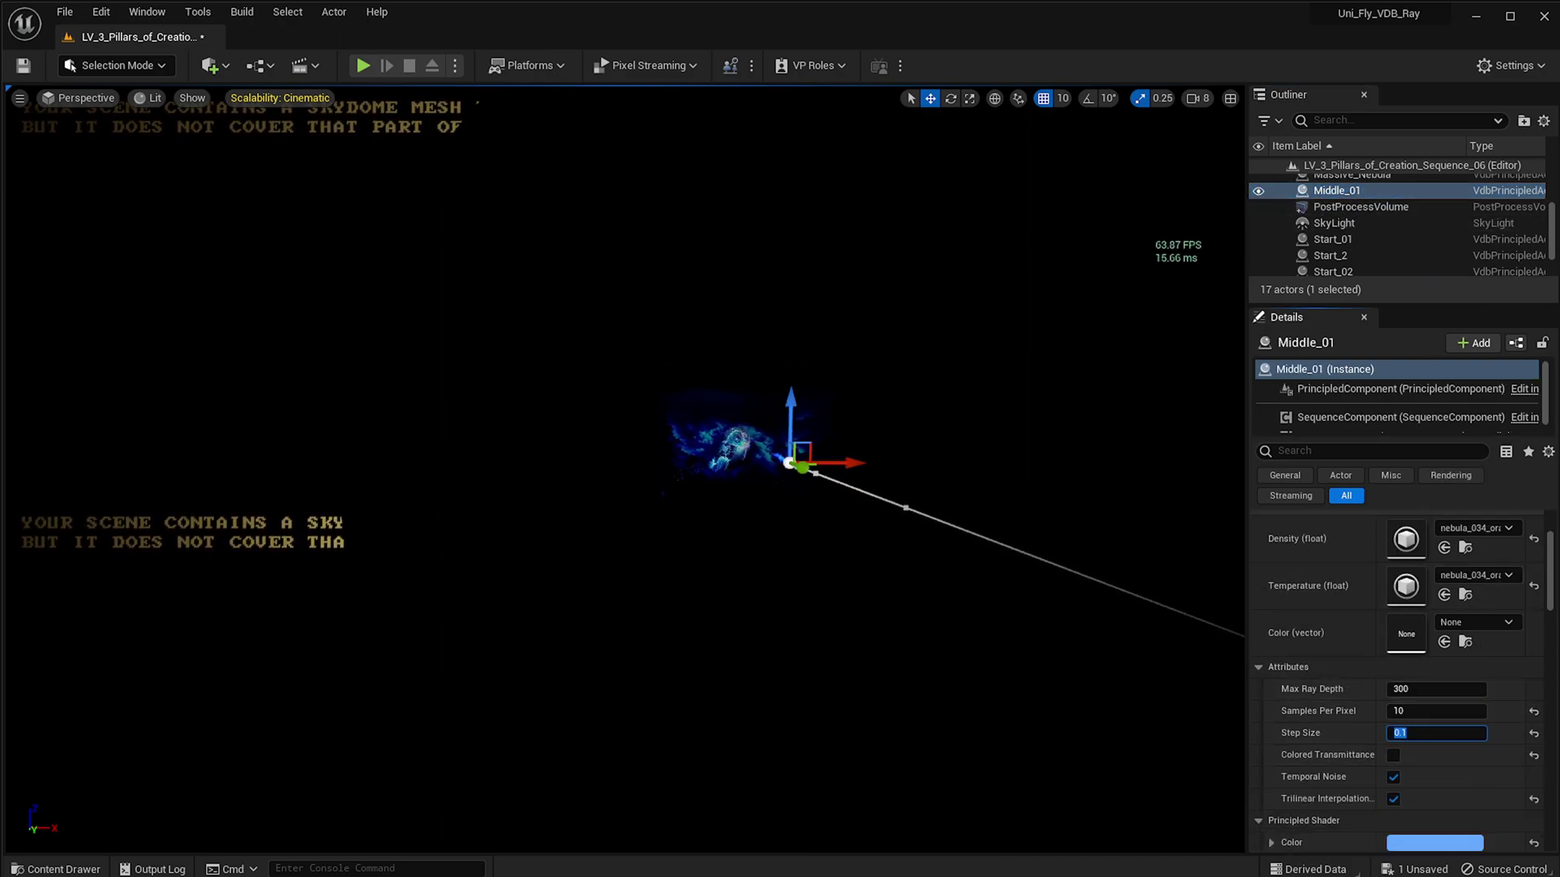
text(5.0)
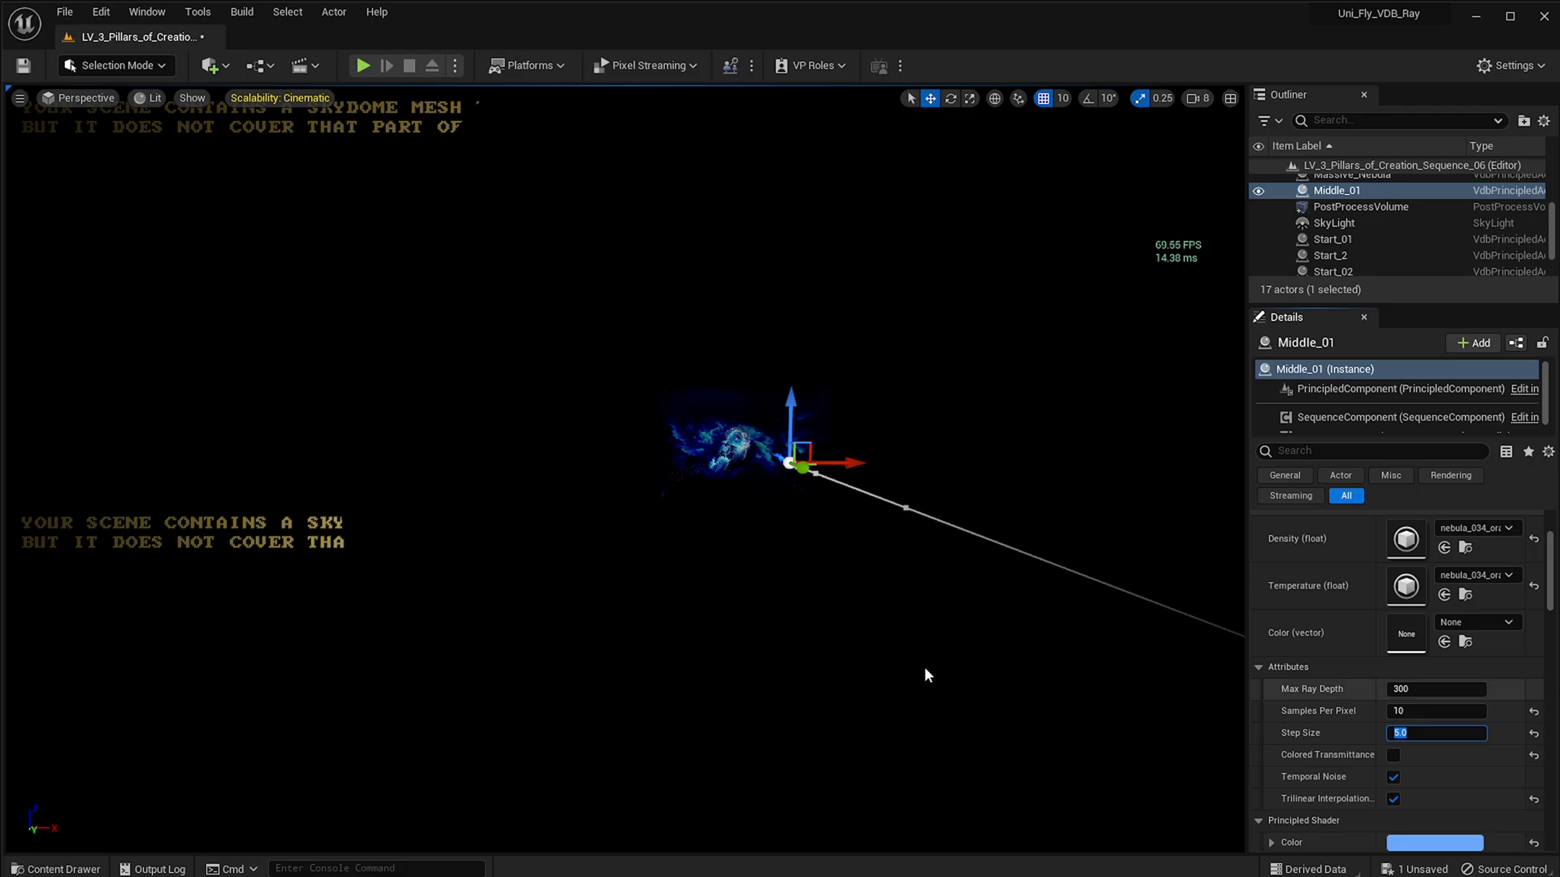
Examine the large blue nebula and its position relative to the camera path from the side
click(1197, 98)
right_drag(859, 354, 674, 497)
key(w)
key(a)
key(s)
key(s)
key(s)
right_drag(243, 504, 261, 455)
key(s)
drag(942, 549, 1150, 588)
key(s)
right_drag(1051, 592, 1101, 601)
key(ctrl+z)
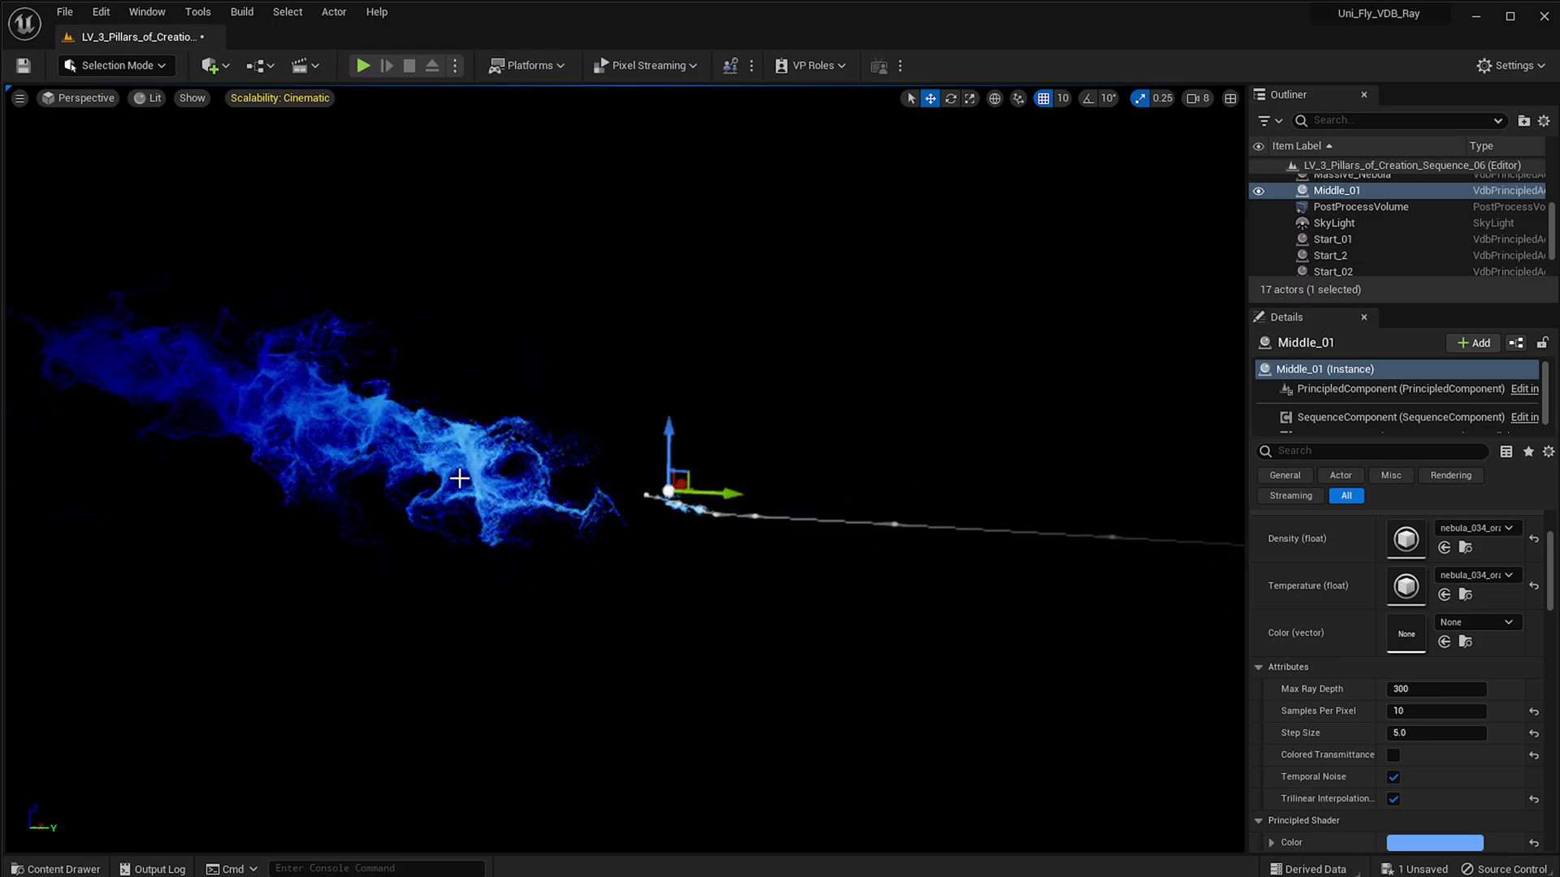
Set the Step Size of the Massive_Nebula volume to 1.0
click(408, 453)
scroll(1365, 252, down, 5)
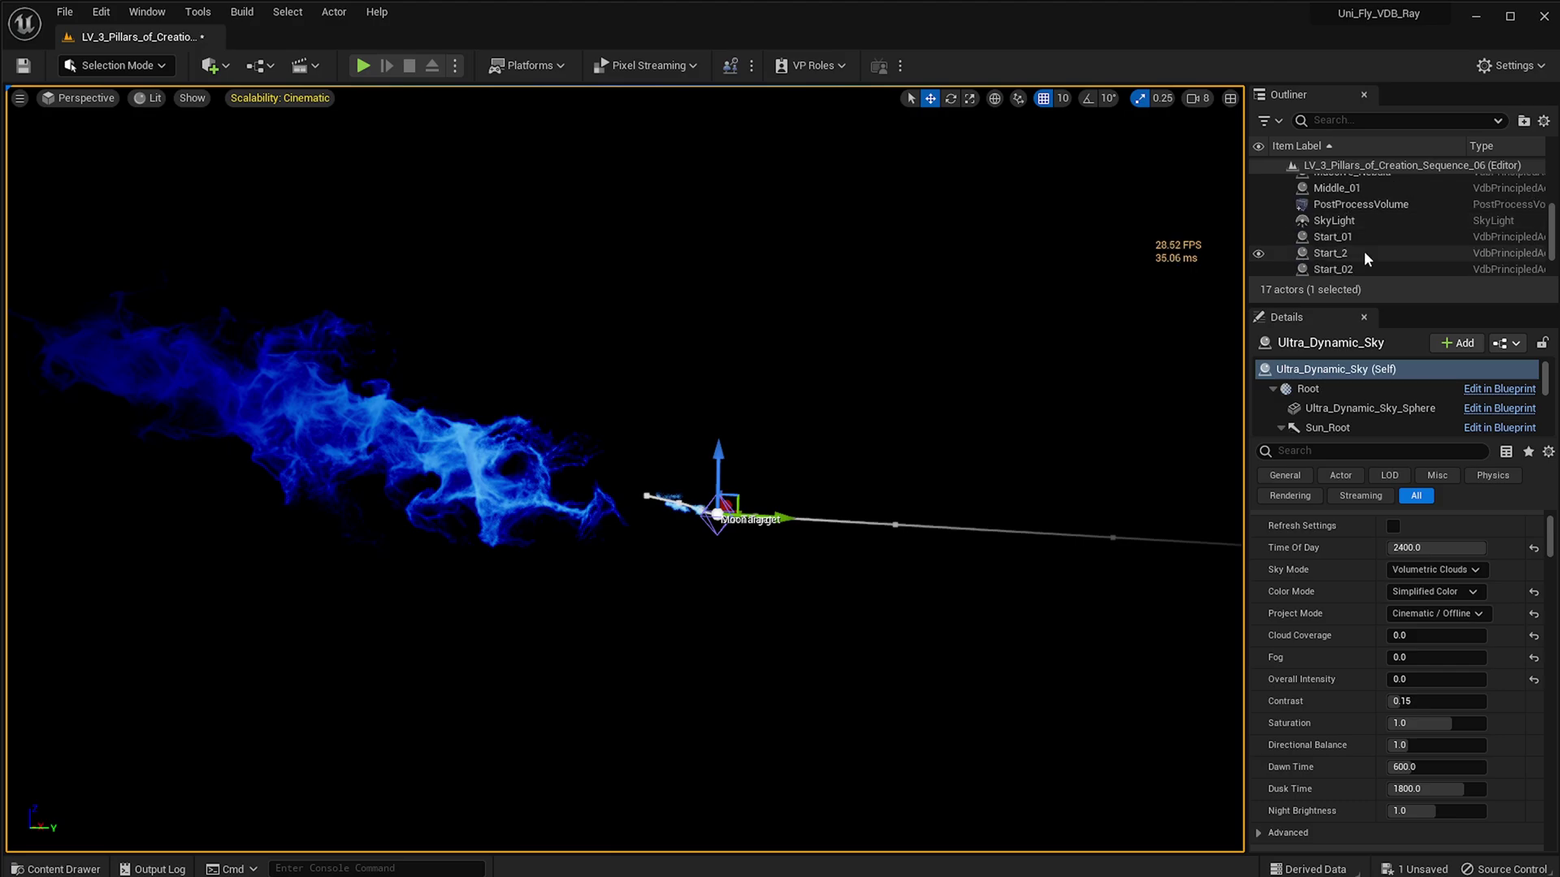
click(1358, 267)
scroll(1357, 260, up, 3)
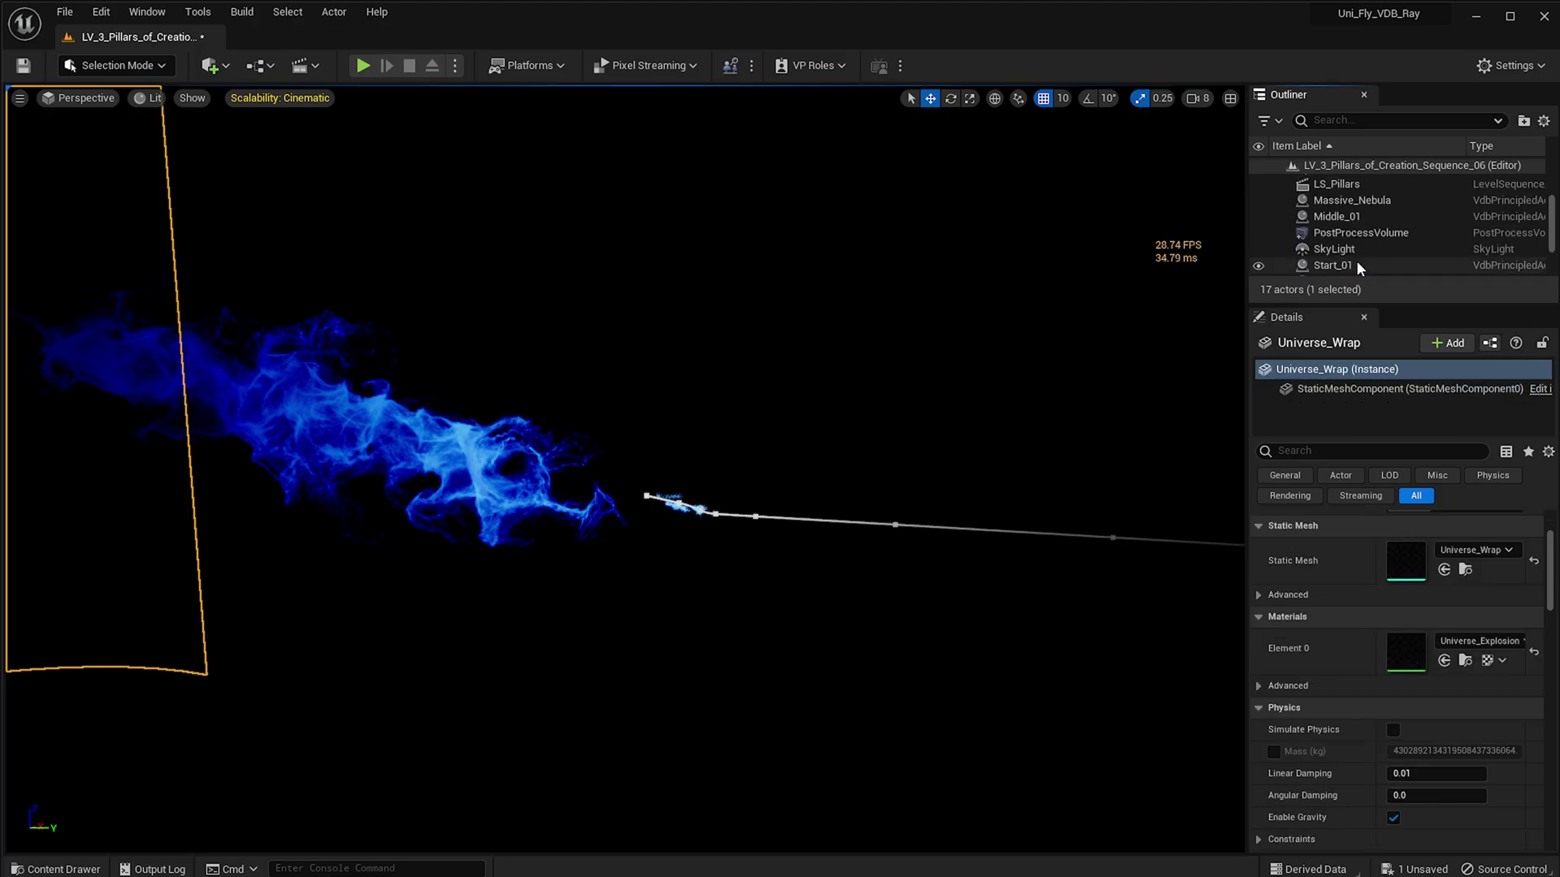
click(1373, 201)
click(1412, 735)
text(1)
key(Return)
Move Massive_Nebula along the Y axis so it overlaps the end of the camera path
right_drag(588, 364, 491, 339)
drag(637, 332, 816, 451)
scroll(1454, 642, up, 3)
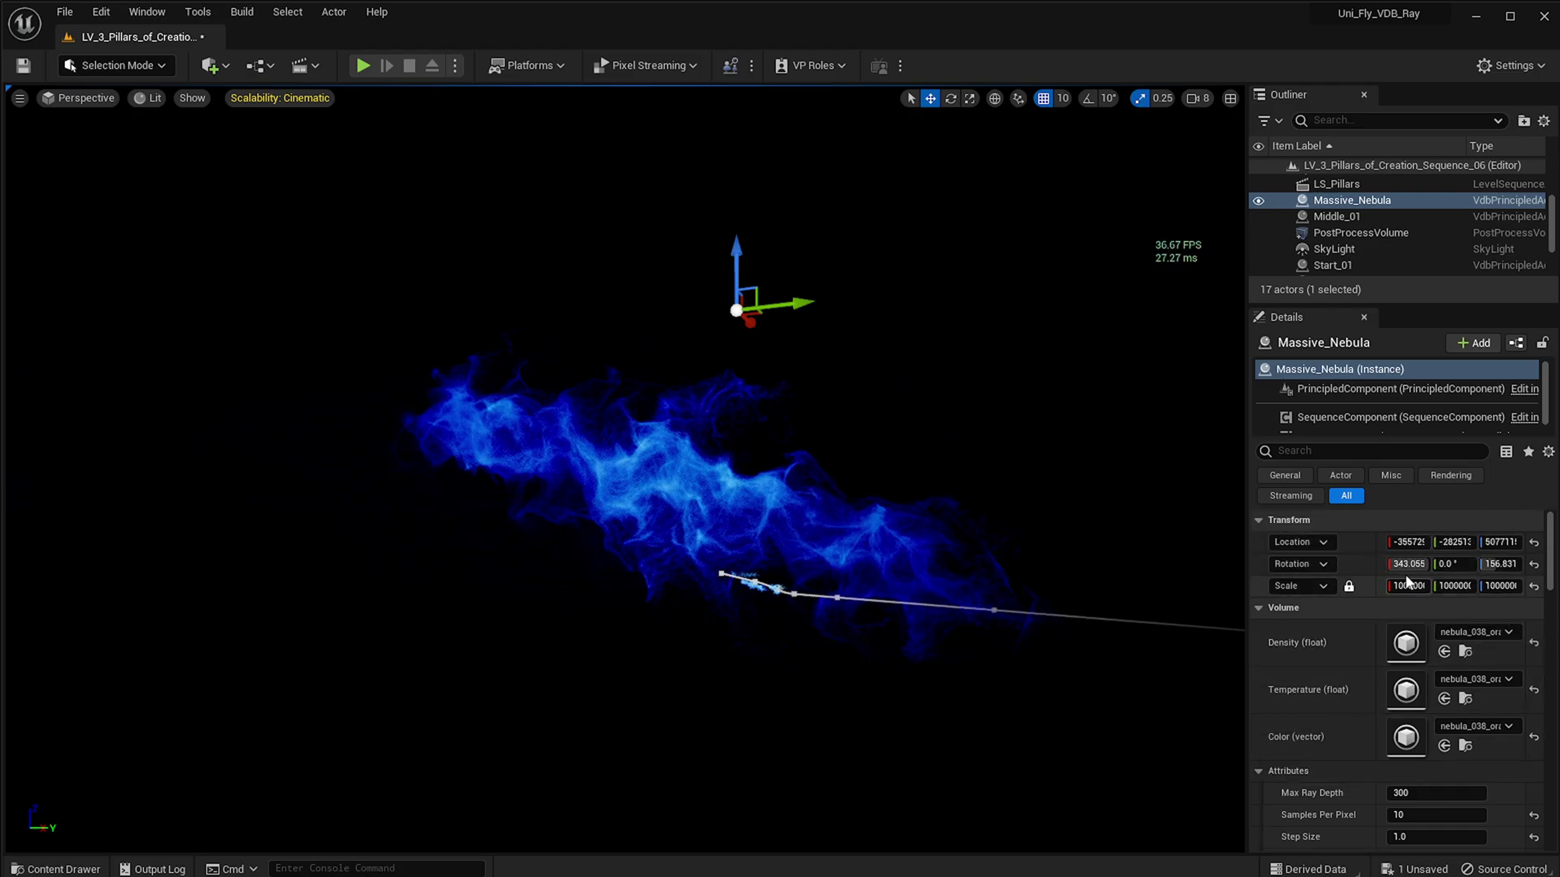
Try rotating Massive_Nebula about its X axis and undo the rotation
drag(1403, 566, 1427, 565)
key(ctrl+z)
right_drag(846, 386, 841, 372)
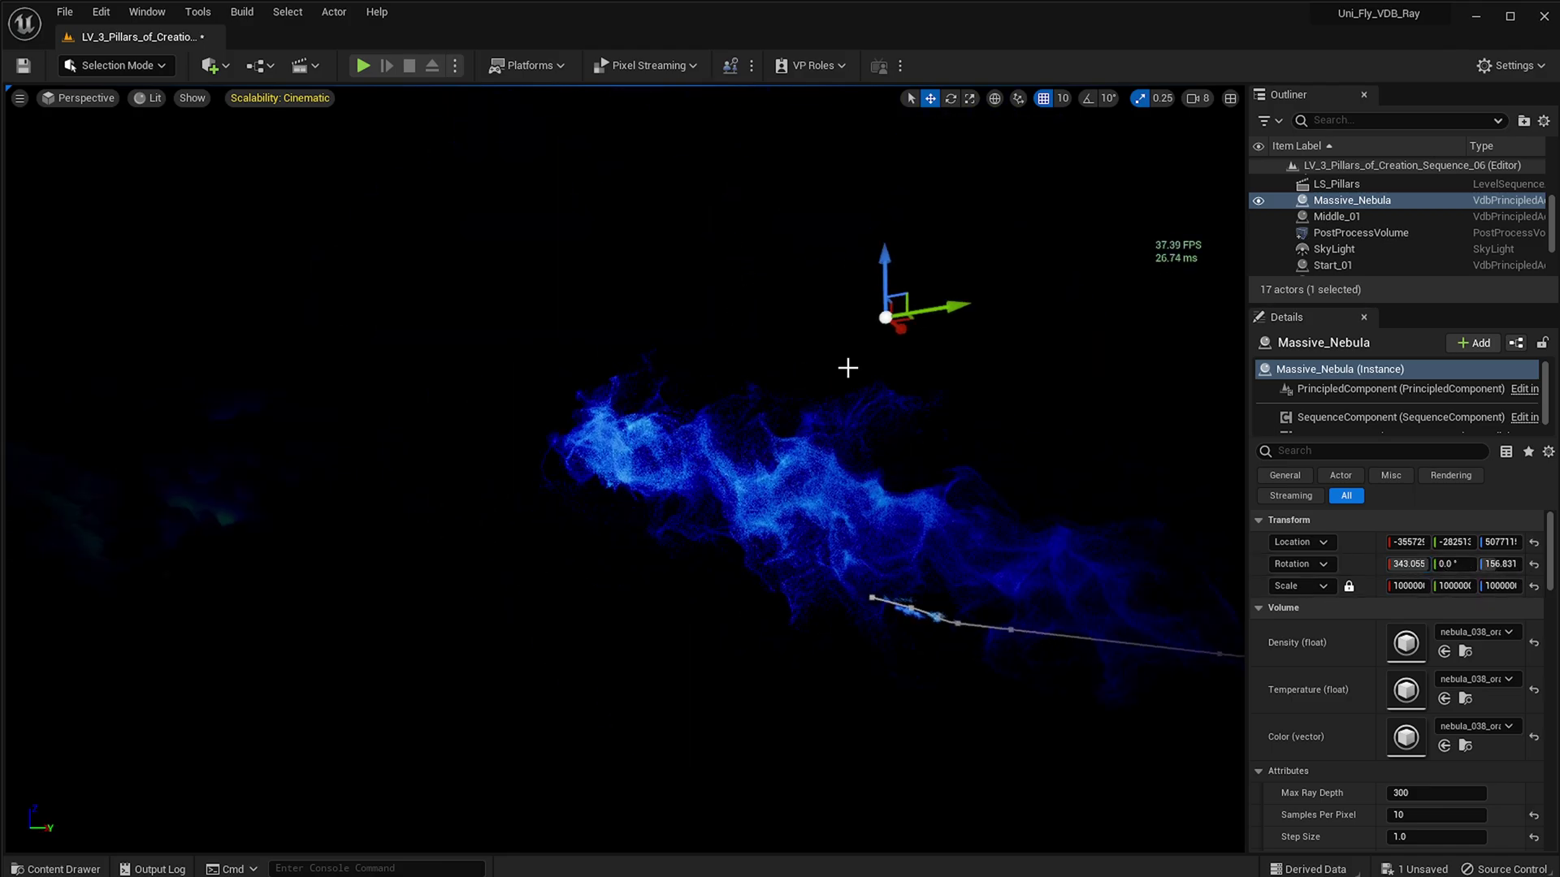
key(e)
drag(954, 331, 954, 331)
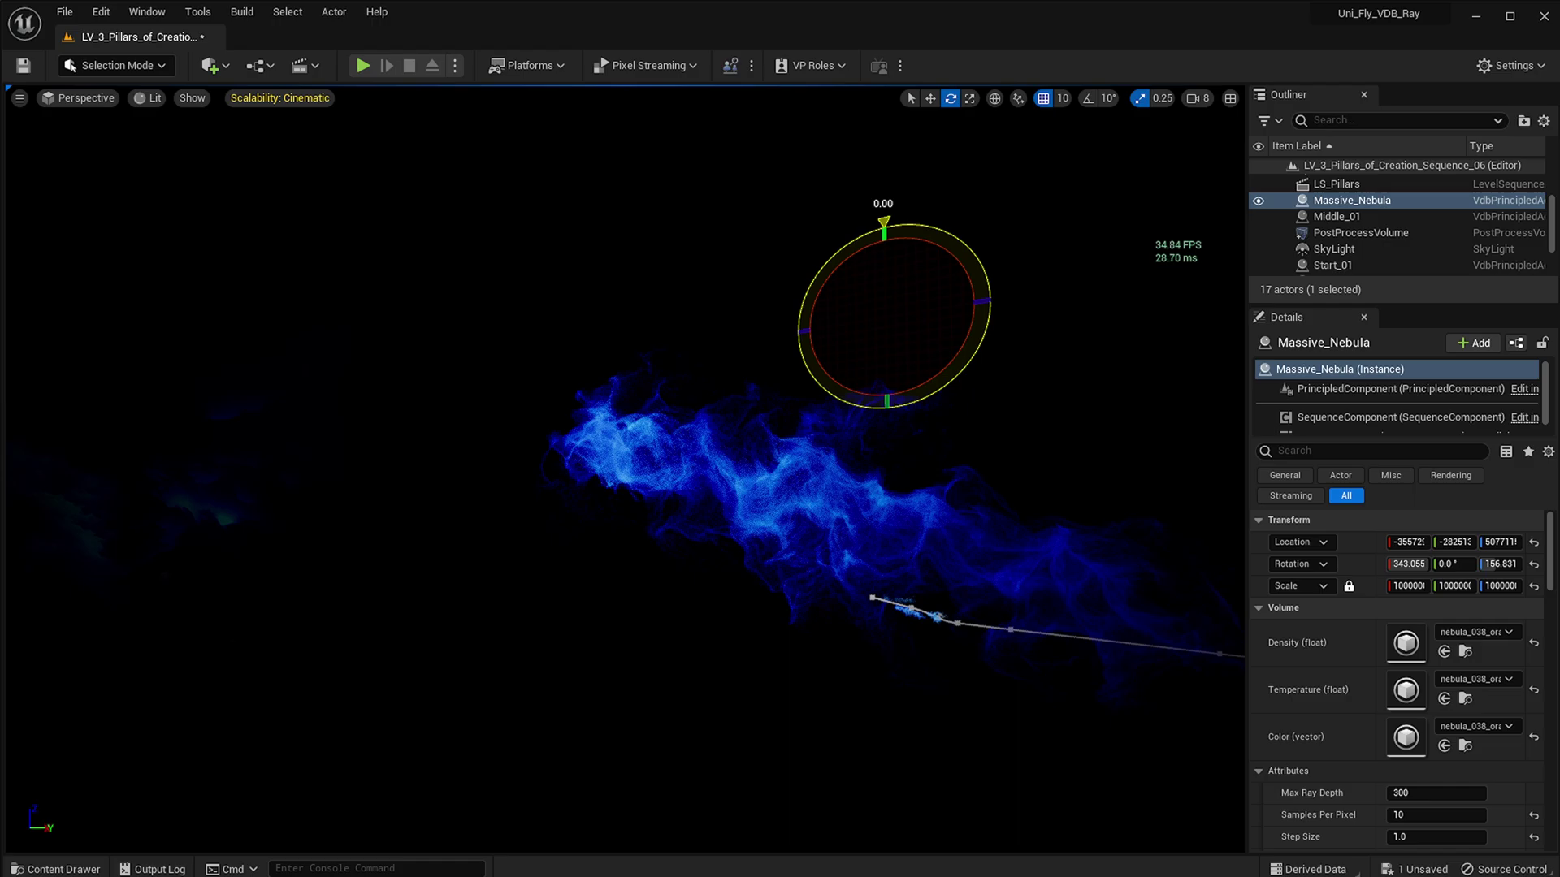
drag(933, 388, 933, 387)
right_drag(618, 551, 842, 480)
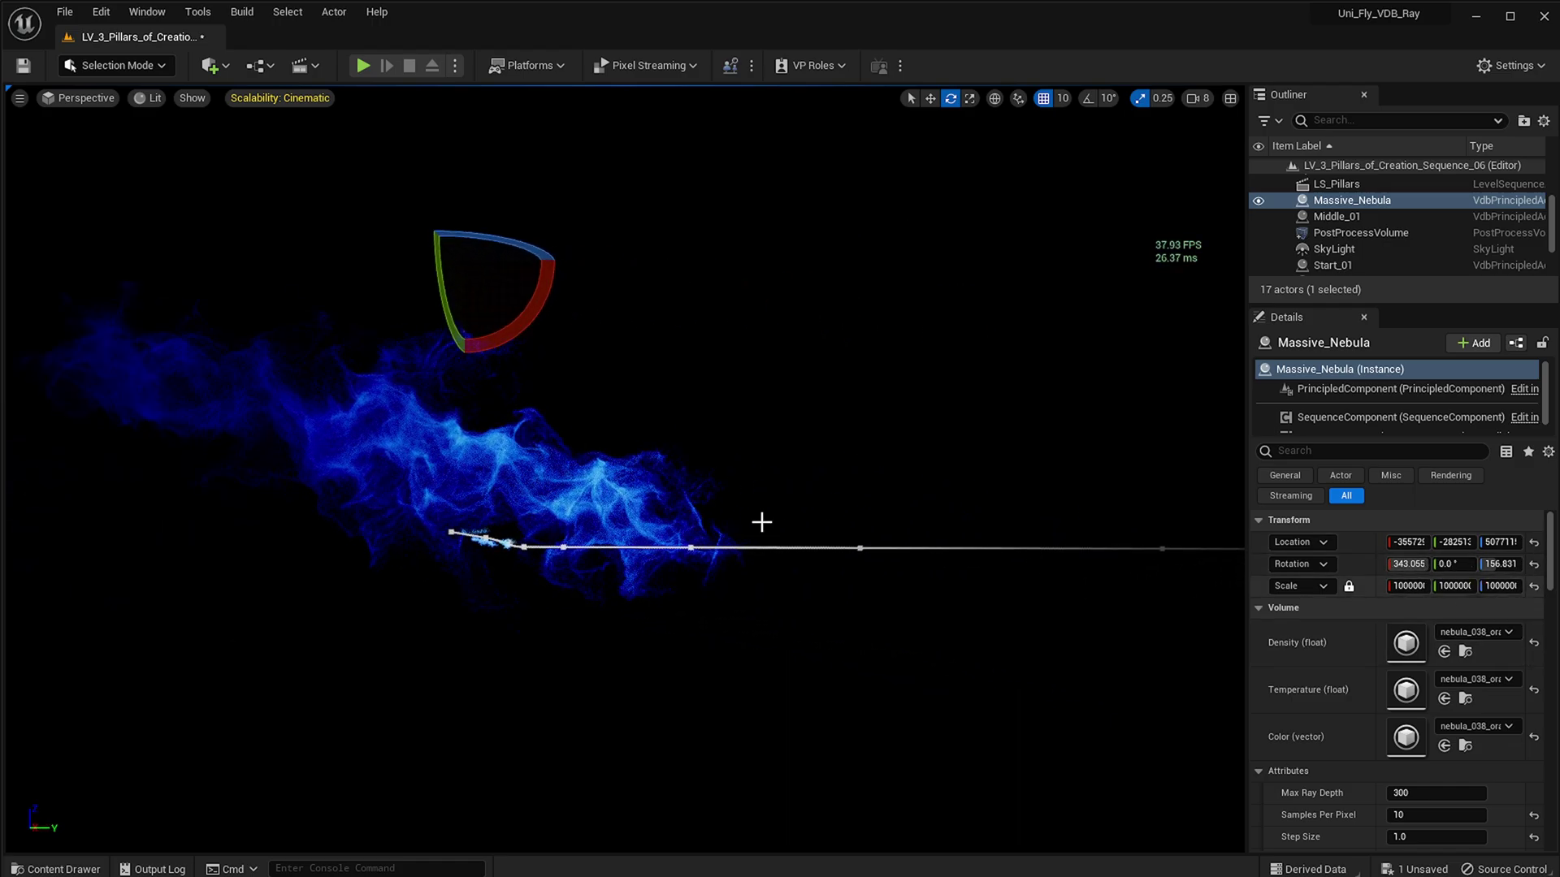
Move Massive_Nebula further along the Y axis so it runs alongside the camera path
key(w)
right_drag(773, 523, 669, 425)
drag(604, 274, 1083, 346)
right_drag(1083, 346, 1012, 425)
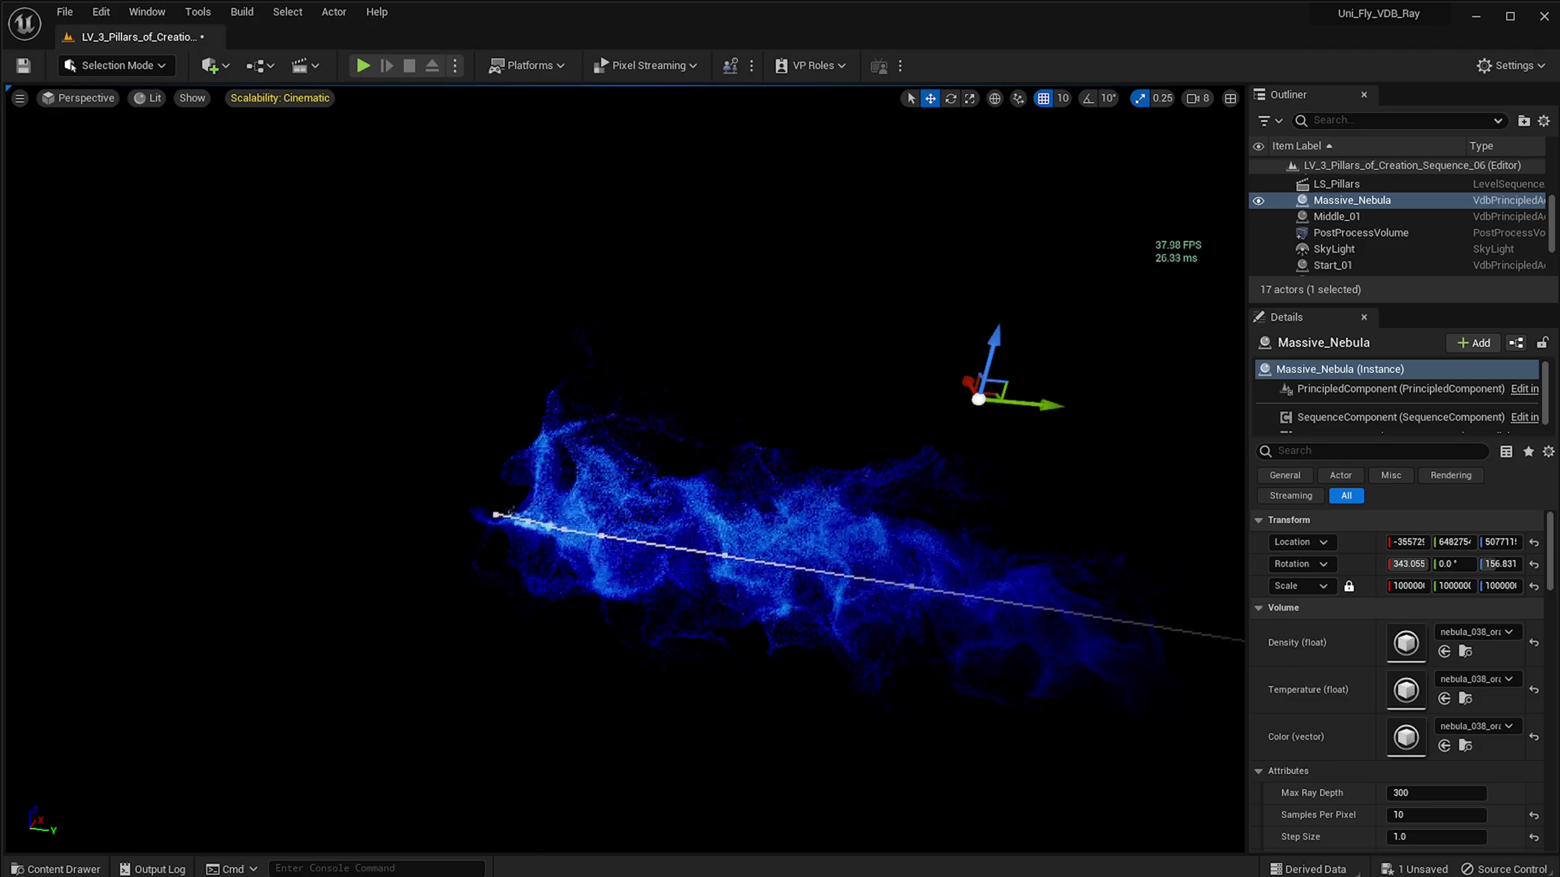
Rotate Massive_Nebula to 359.998° on X and 178.431° on Z to align it with the path
key(e)
drag(1496, 565, 1499, 565)
right_drag(866, 573, 865, 572)
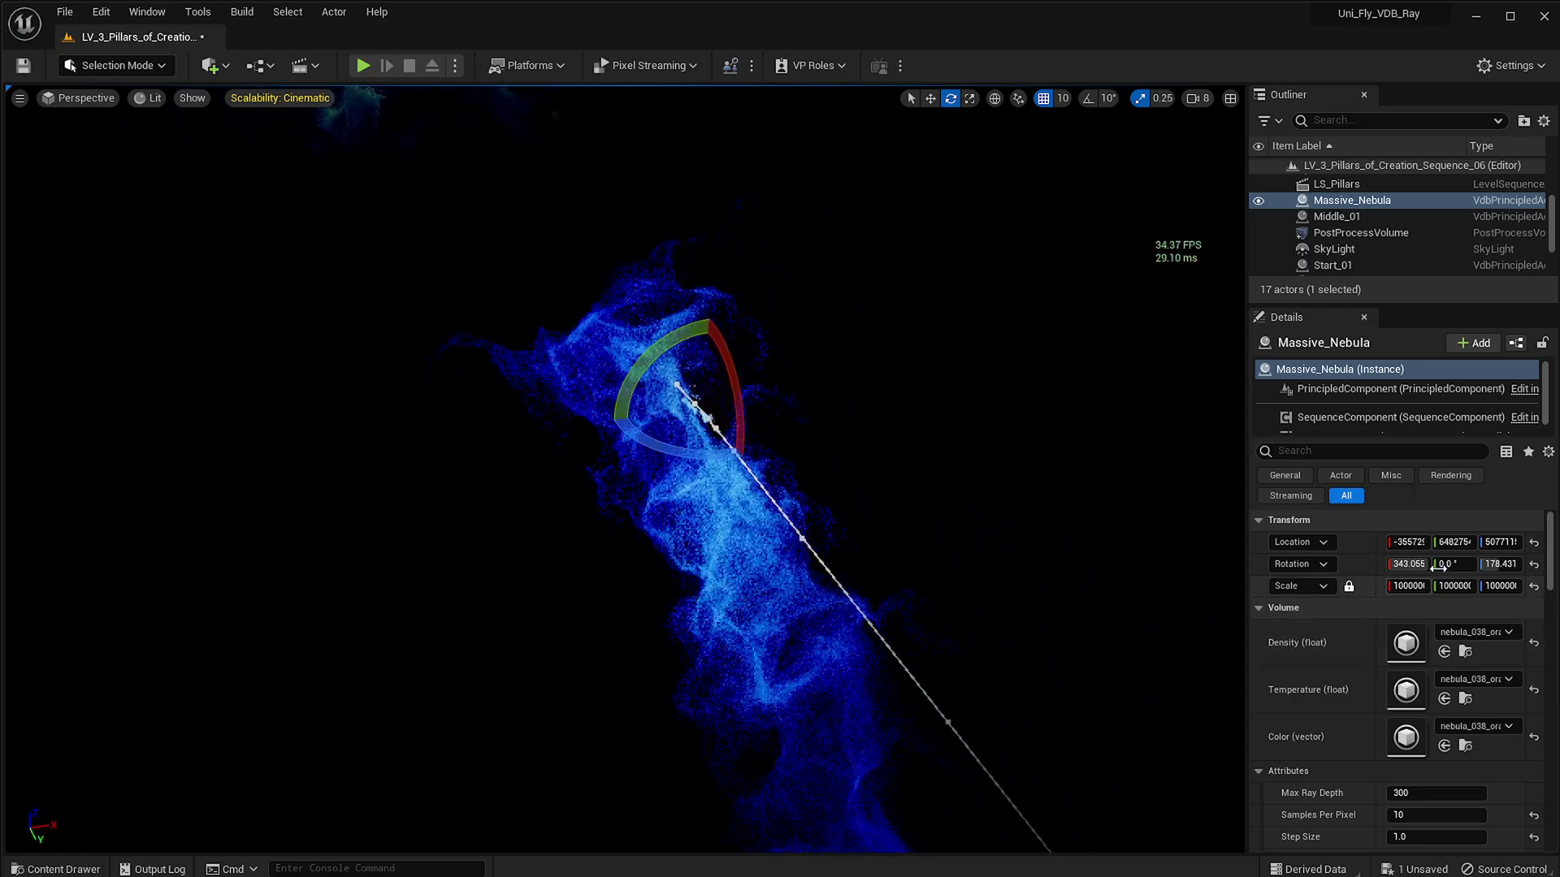
drag(1454, 564, 1420, 566)
mouse_move(651, 515)
right_down()
mouse_move(650, 536)
mouse_move(650, 515)
right_up()
Raise Massive_Nebula along the Z axis and shift it along X toward the camera path
key(w)
drag(490, 300, 489, 248)
mouse_move(489, 249)
right_down()
mouse_move(514, 265)
mouse_move(471, 268)
right_up()
right_drag(471, 228, 435, 212)
key(s)
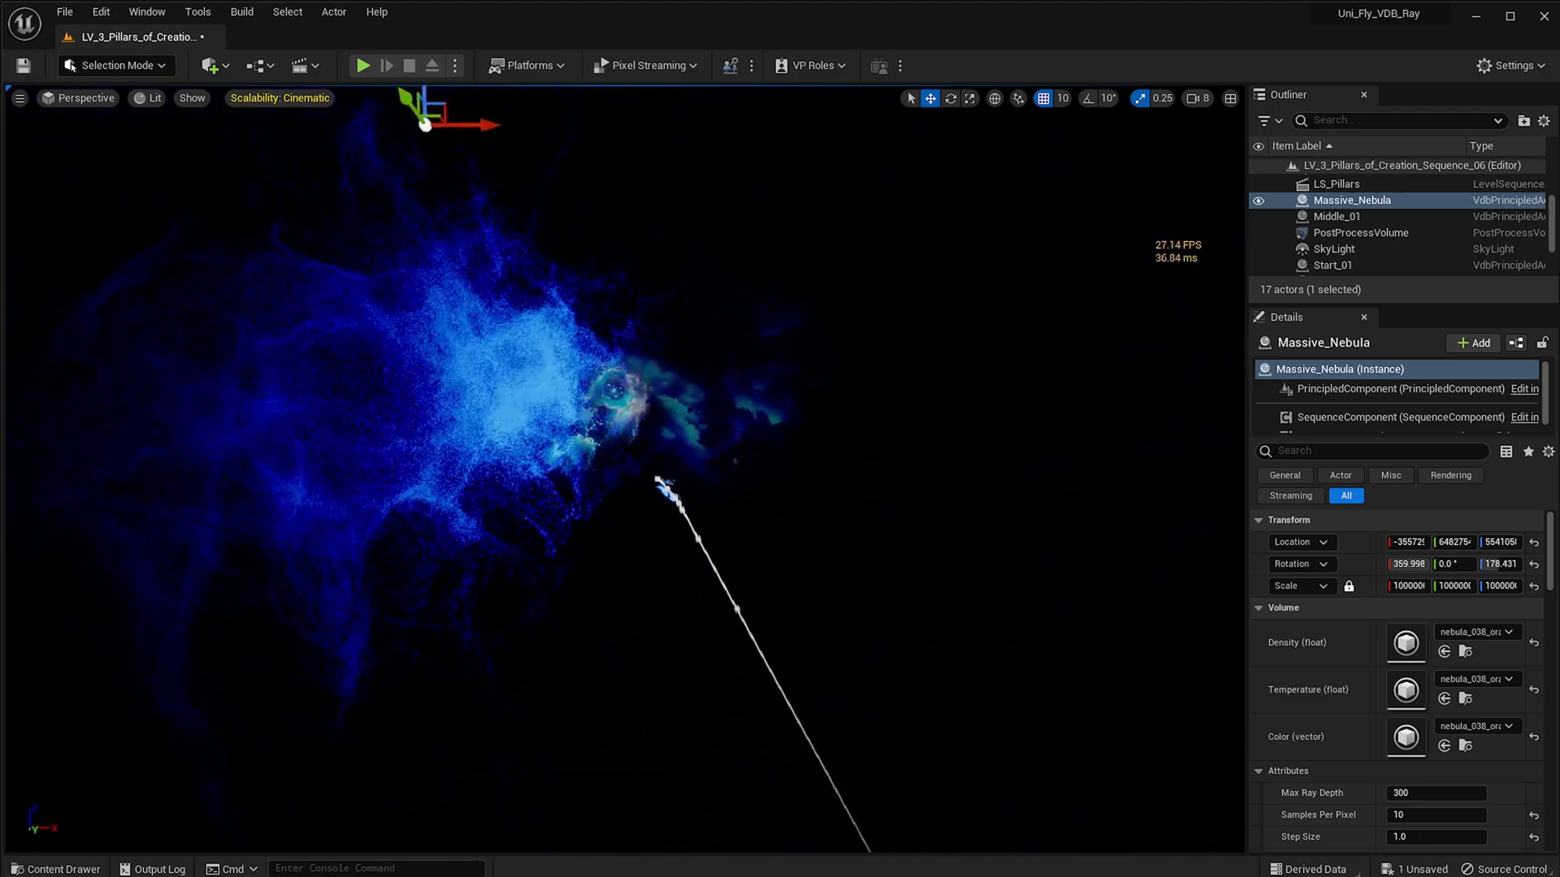
drag(528, 177, 654, 193)
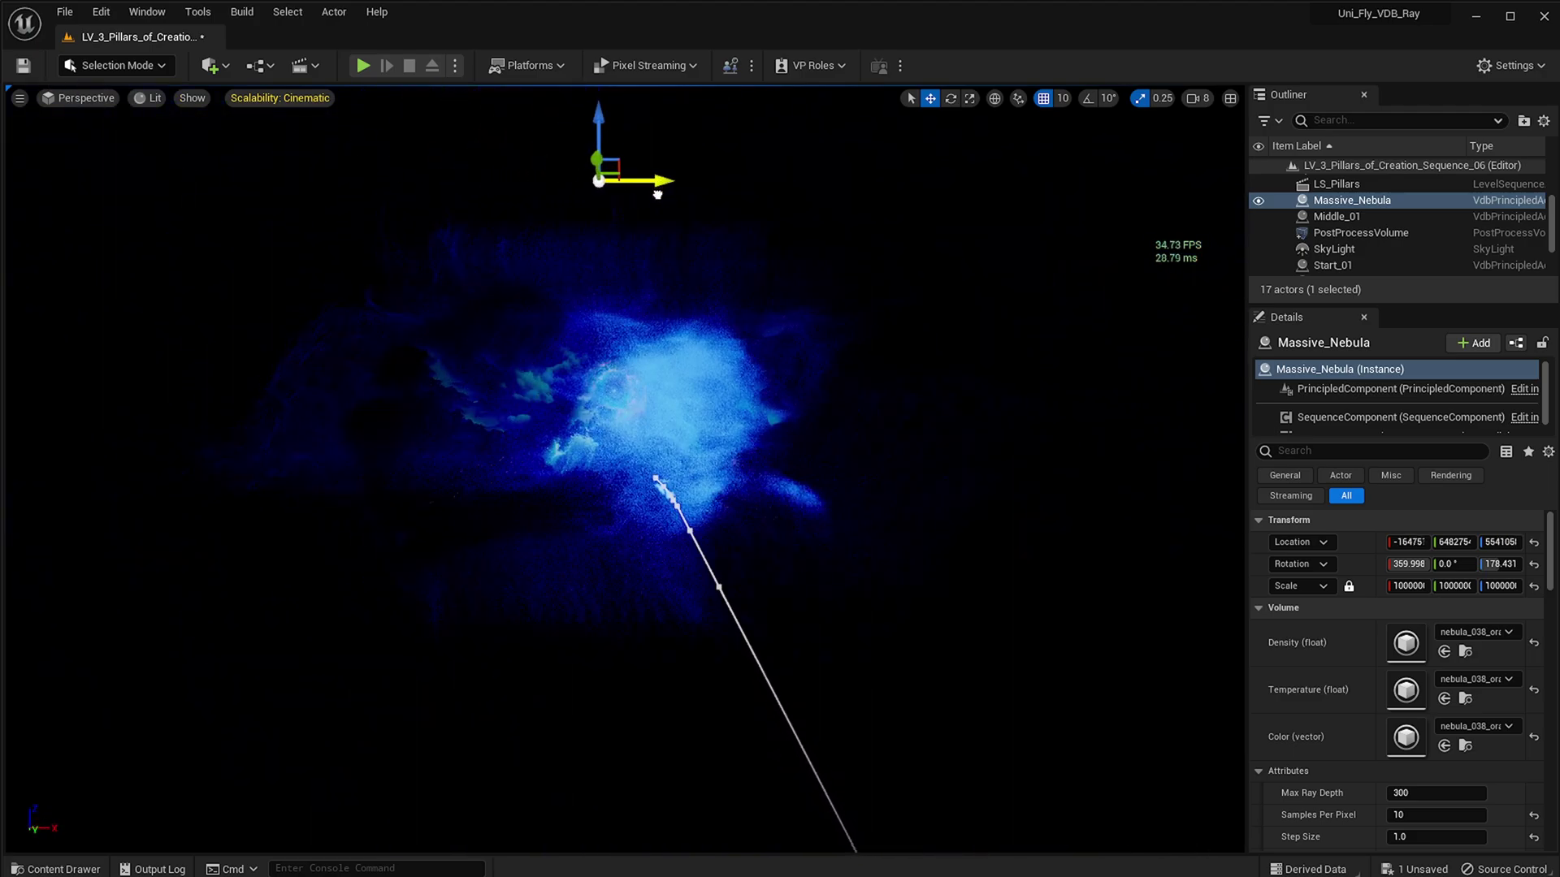
Lower Massive_Nebula along Z and adjust its X position until it sits beneath the camera path
drag(606, 269, 606, 273)
key(d)
mouse_move(606, 273)
right_down()
mouse_move(602, 294)
mouse_move(580, 281)
right_up()
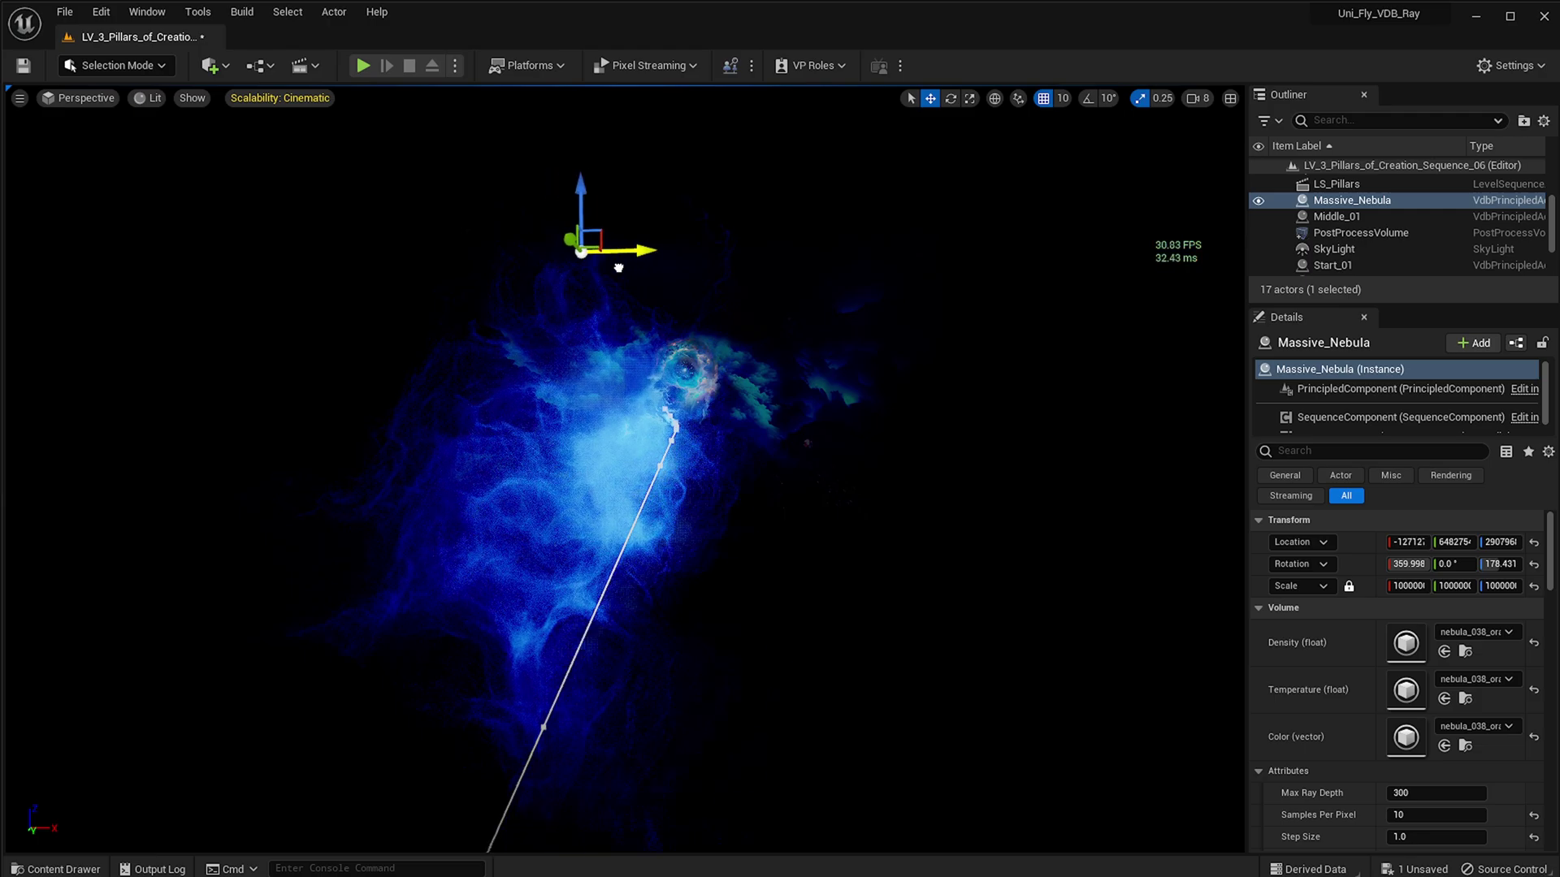
drag(608, 218, 608, 222)
key(d)
right_drag(607, 222, 590, 182)
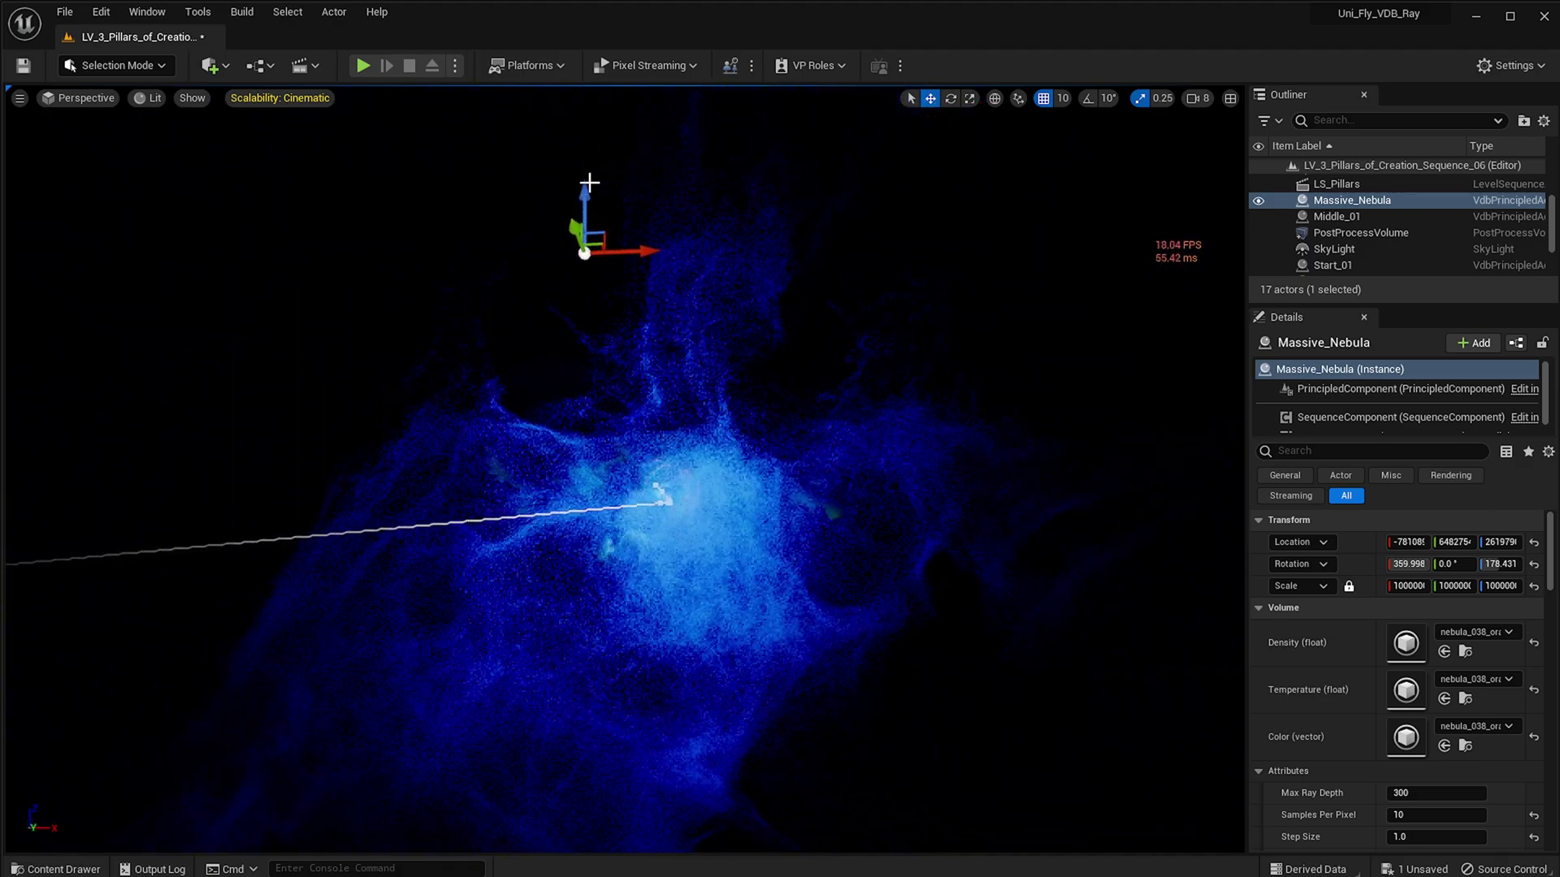
drag(584, 195, 584, 294)
right_drag(584, 294, 618, 311)
Duplicate Massive_Nebula straight up along the Z axis so the copy sits above the camera path
alt+drag(608, 347, 610, 101)
right_drag(610, 101, 912, 505)
key(w)
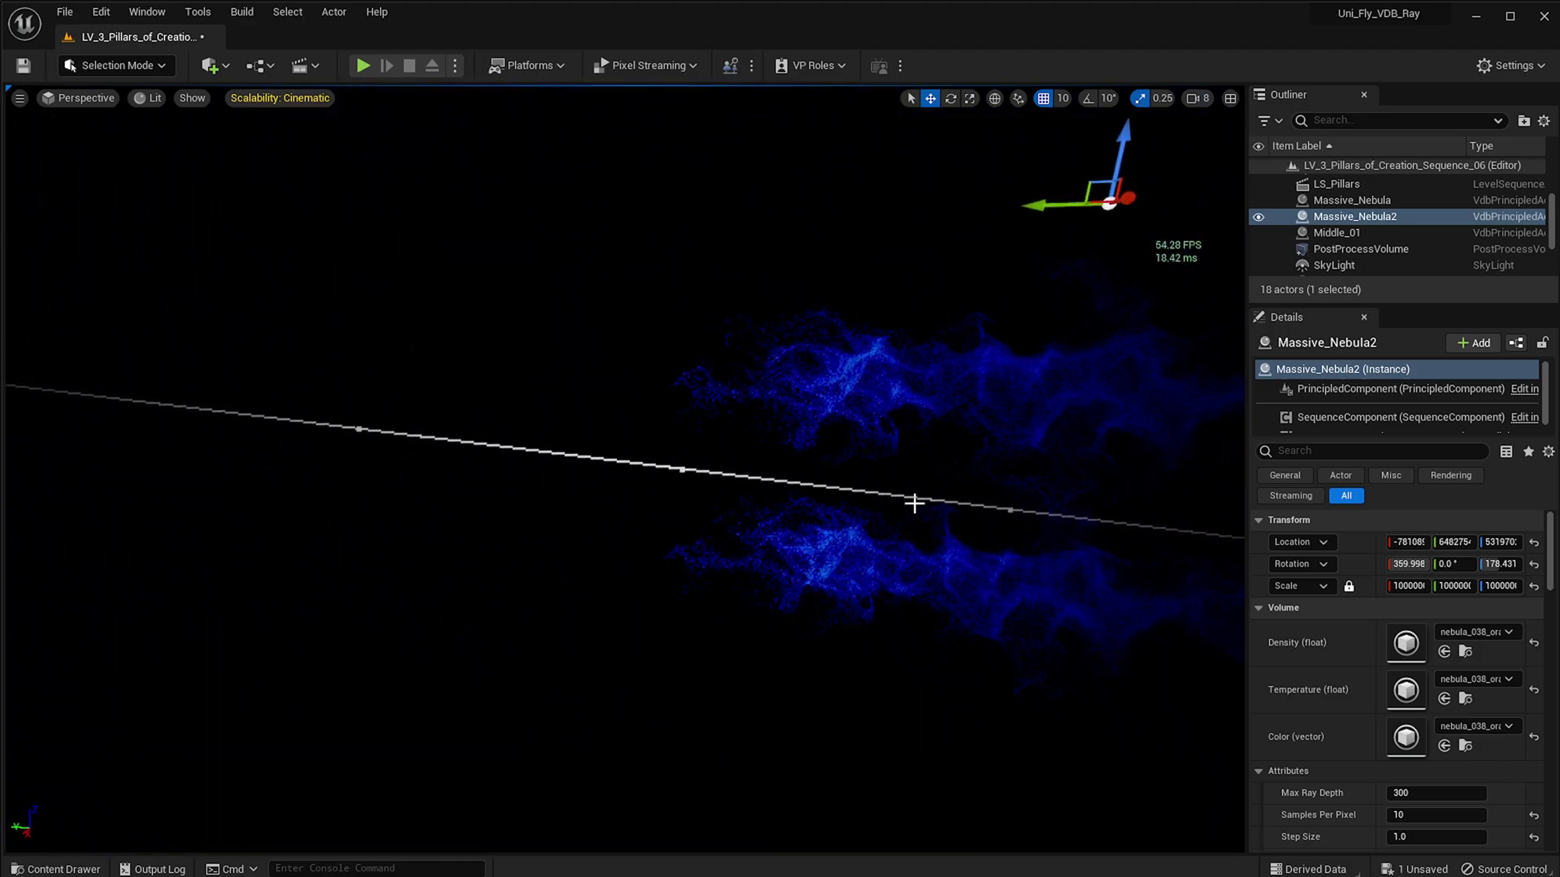
right_drag(732, 492, 693, 465)
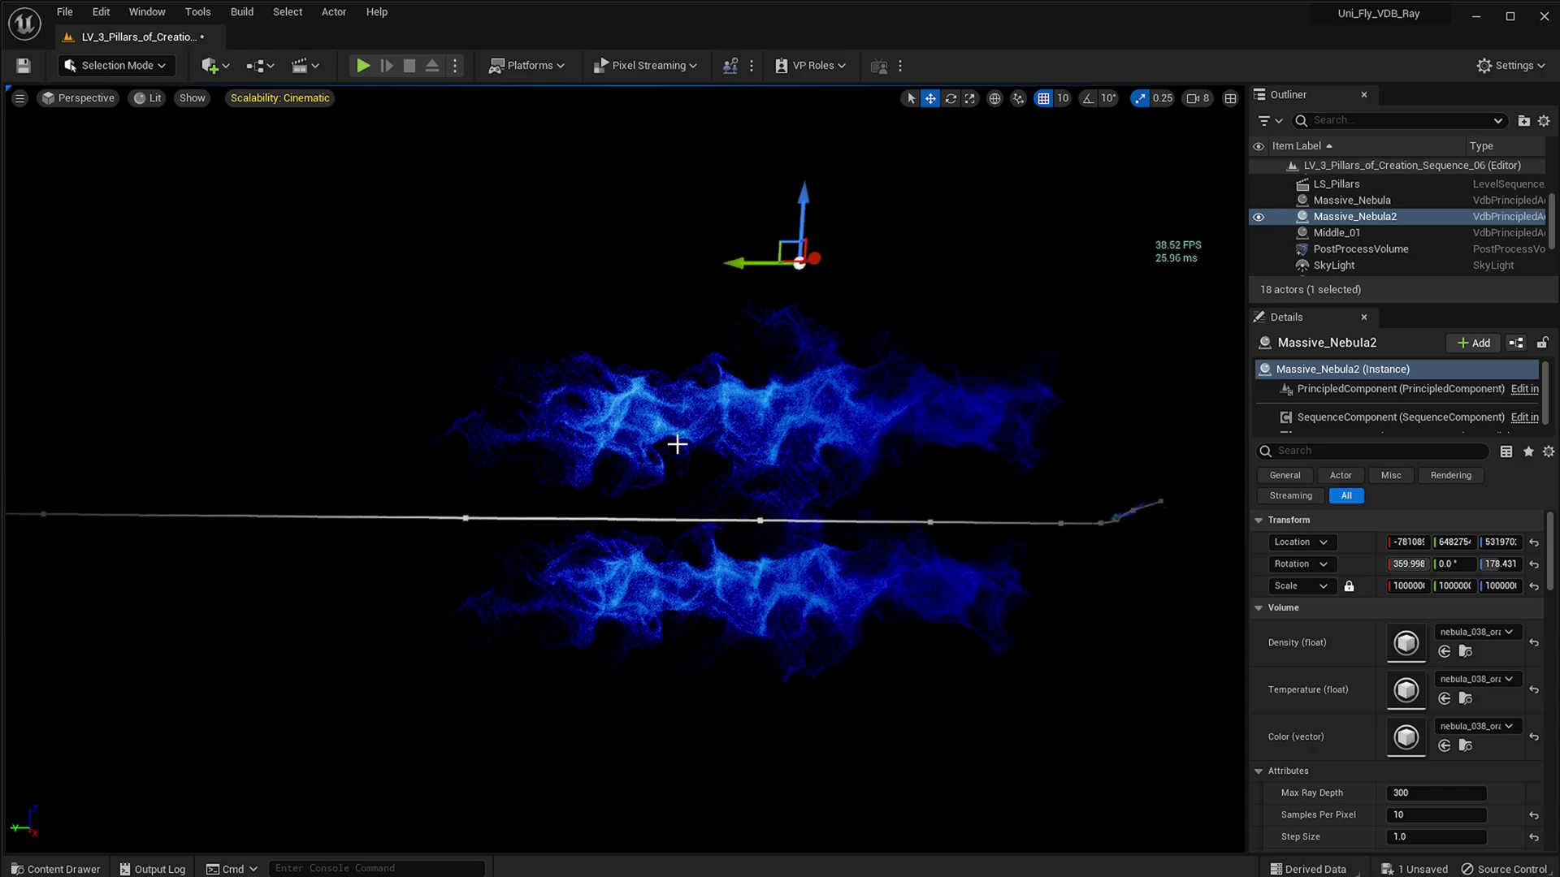
Set the scale of the Start_01 volume to 10,000,000,000
right_drag(604, 527, 690, 503)
key(w)
scroll(1442, 239, down, 3)
scroll(1441, 237, down, 1)
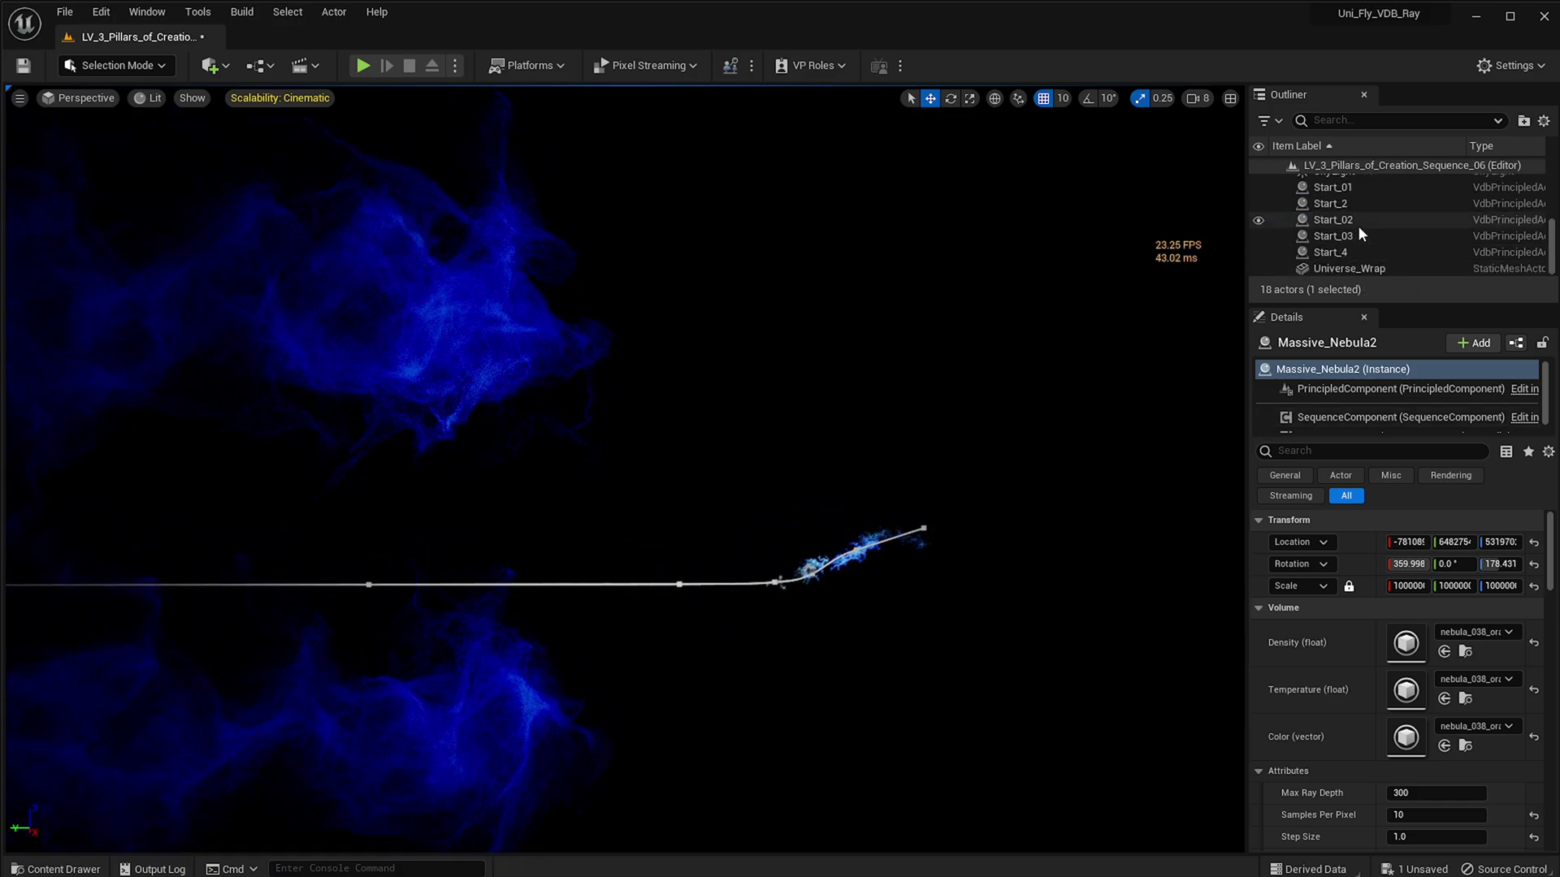
scroll(1356, 229, up, 3)
click(1319, 243)
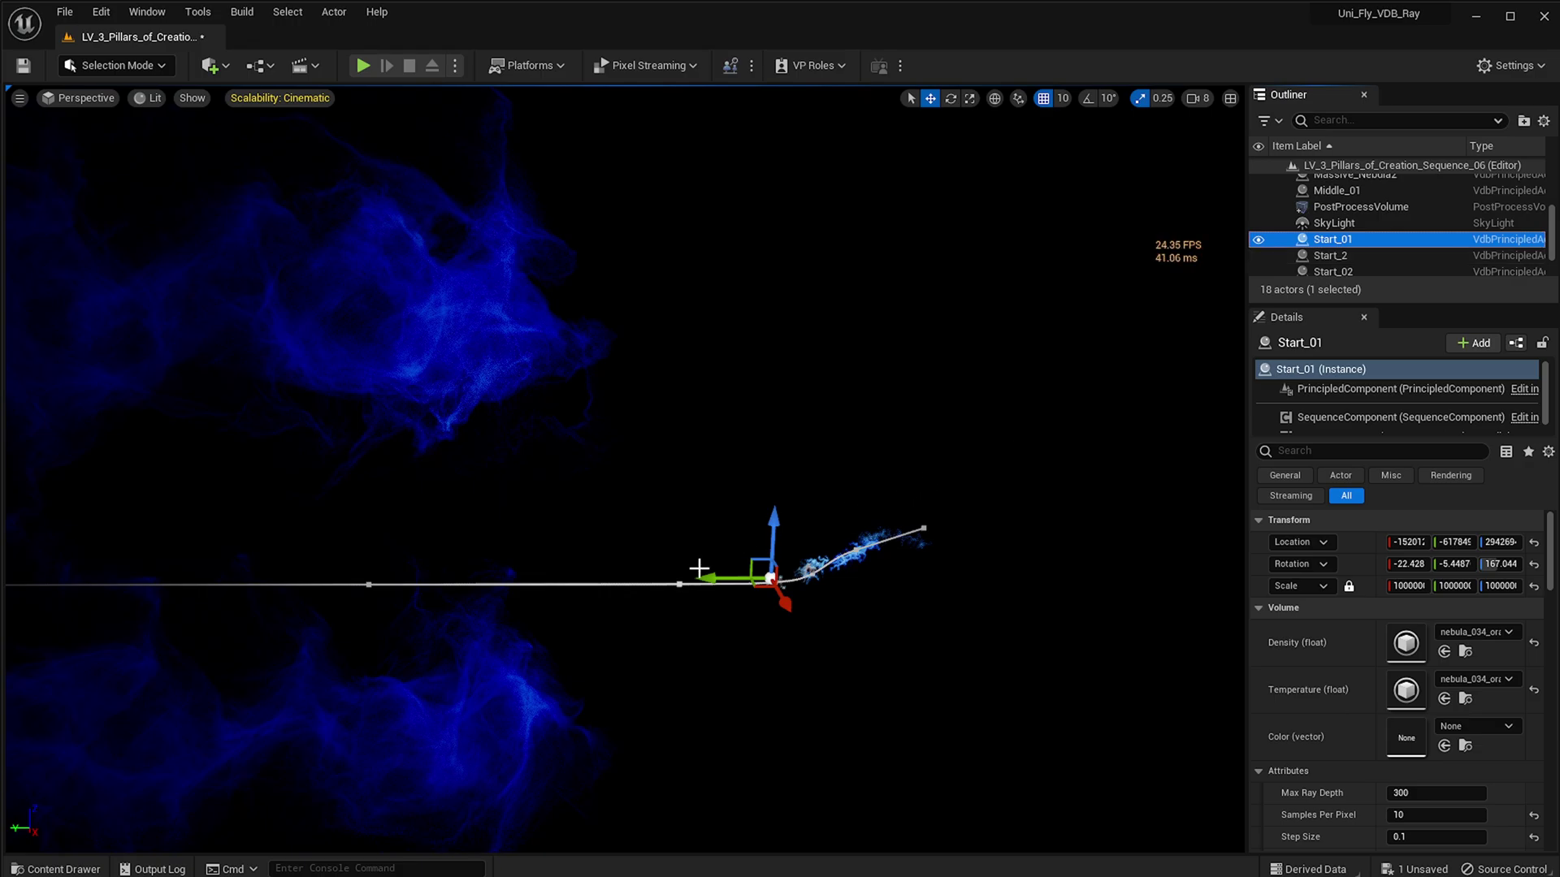
click(1408, 585)
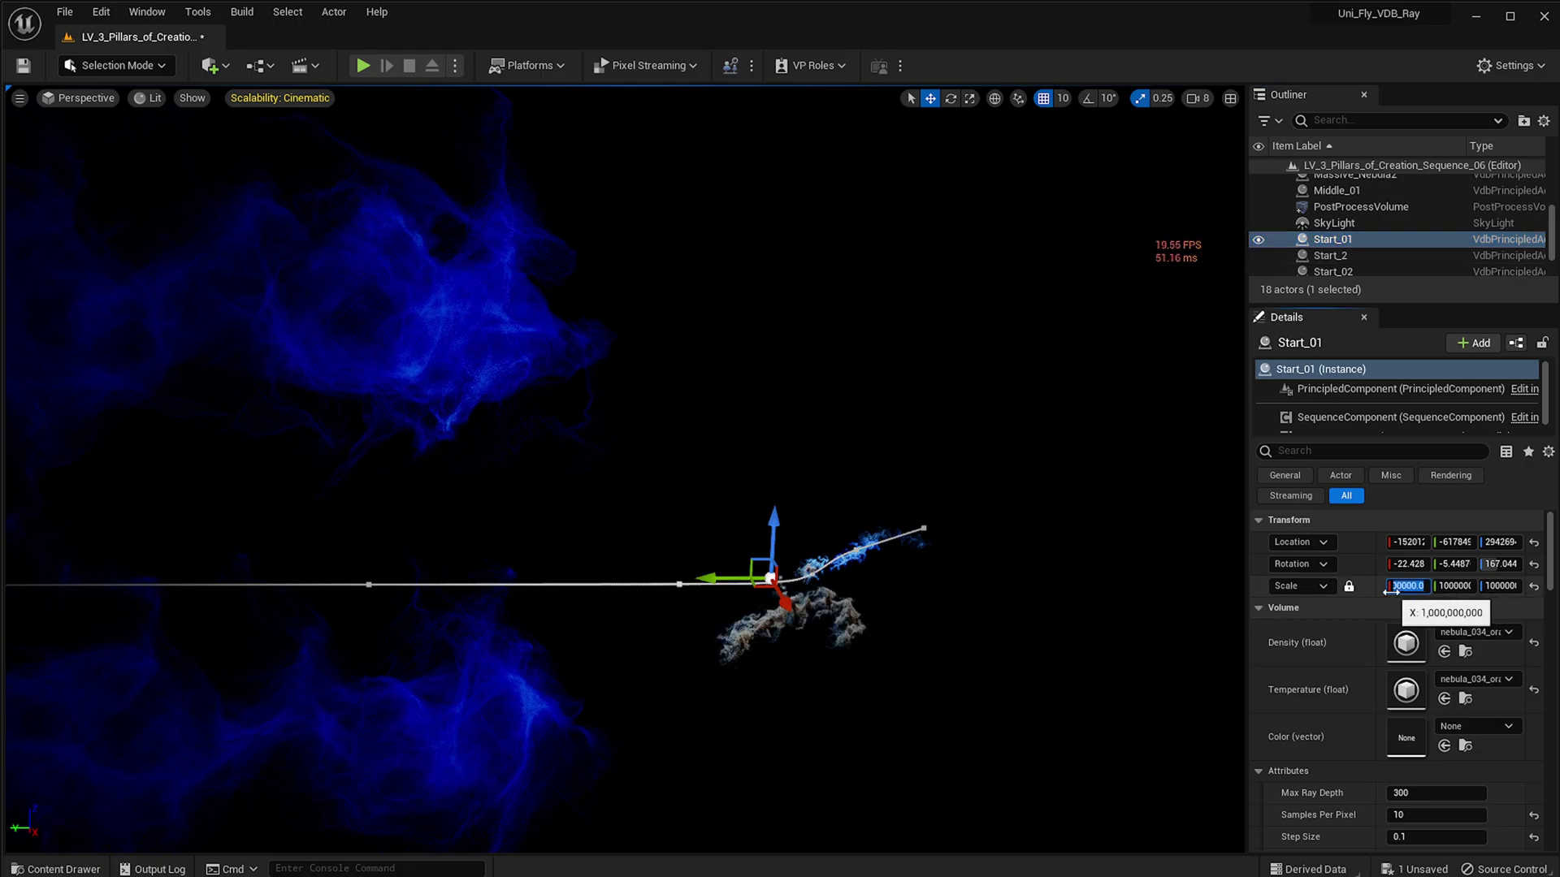
text(0)
key(Return)
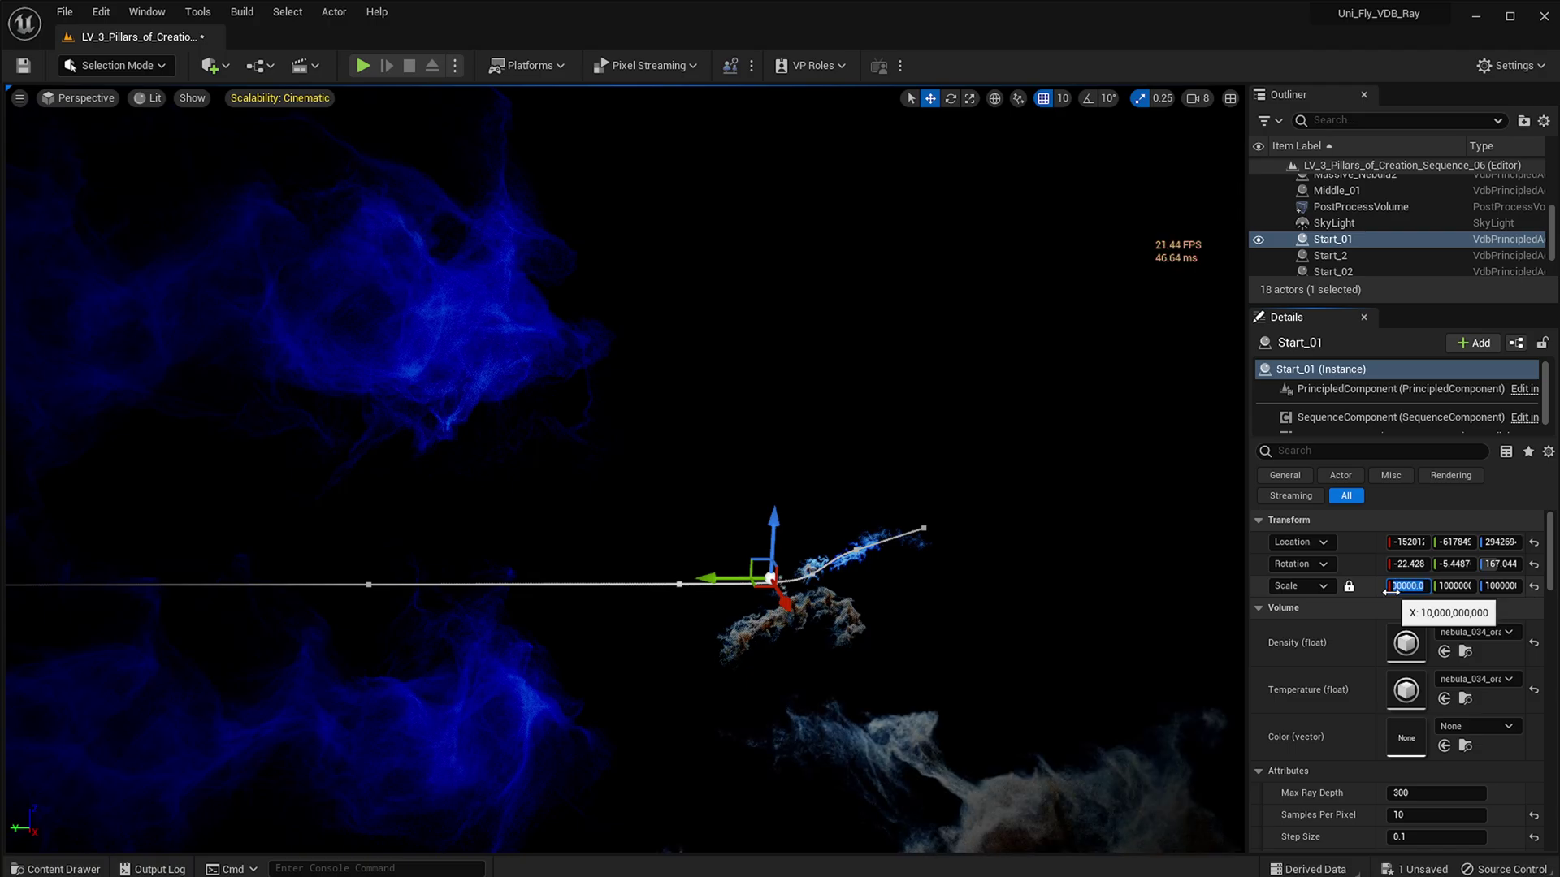
Set the scale of the Start_01 volume to 1,000,000,000
right_drag(1030, 506, 1056, 564)
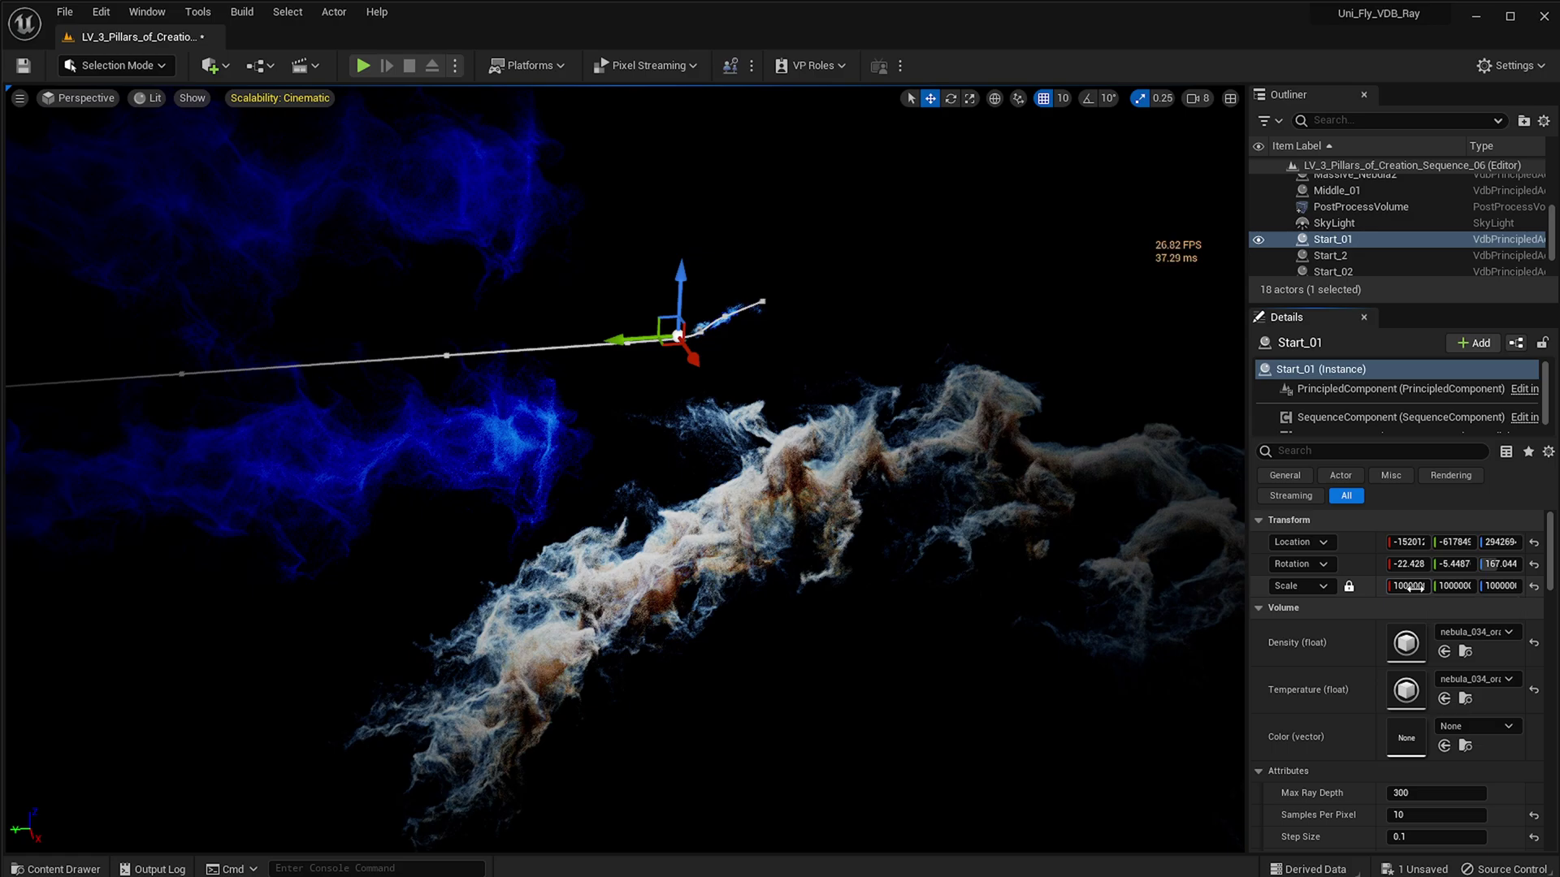
key(BackSpace)
key(BackSpace)
key(BackSpace)
key(Return)
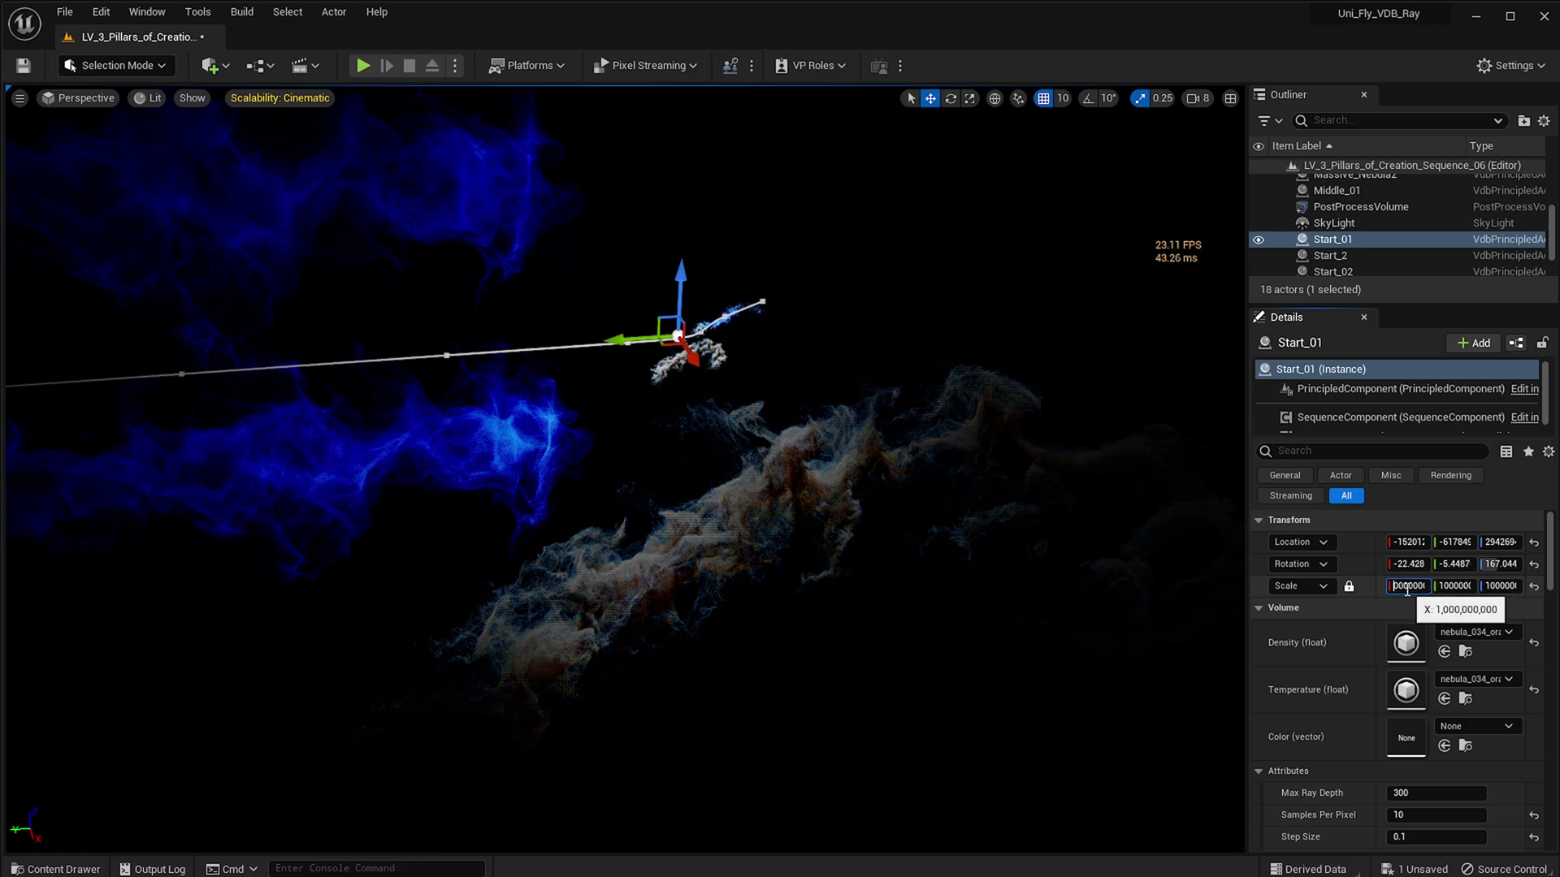
Move Start_01 along the camera path and position it between the two Massive_Nebula volumes
right_drag(402, 370, 355, 334)
drag(815, 465, 412, 327)
right_drag(412, 327, 498, 337)
drag(577, 360, 587, 246)
mouse_move(573, 308)
right_down()
mouse_move(593, 308)
mouse_move(573, 307)
right_up()
drag(608, 278, 527, 285)
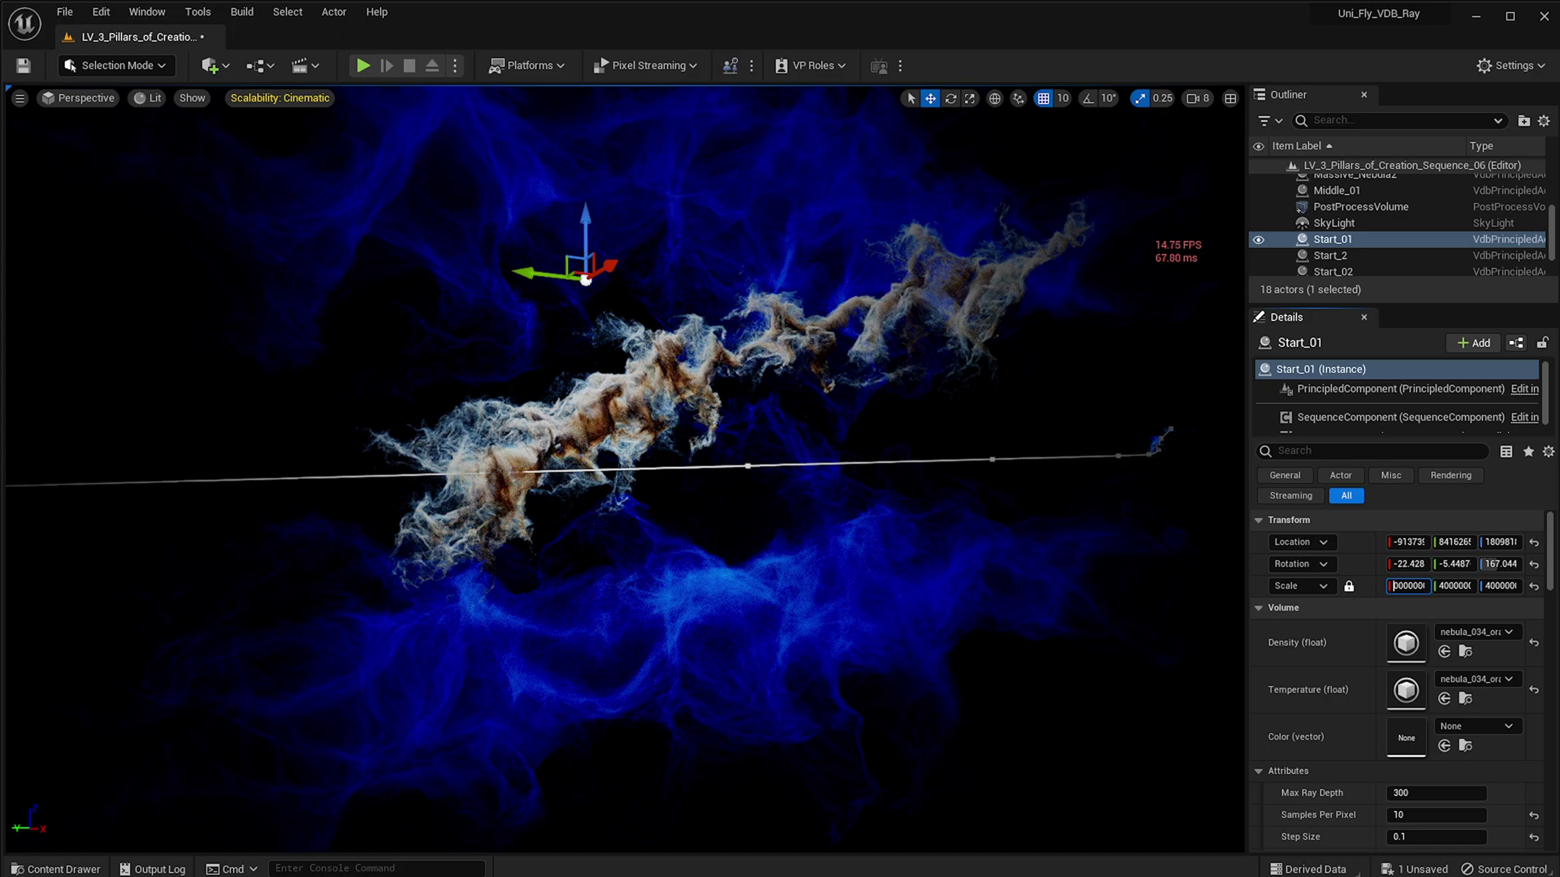
Reduce the uniform scale of Start_01 to a quarter and raise the volume along the Z axis
text(100000)
key(Return)
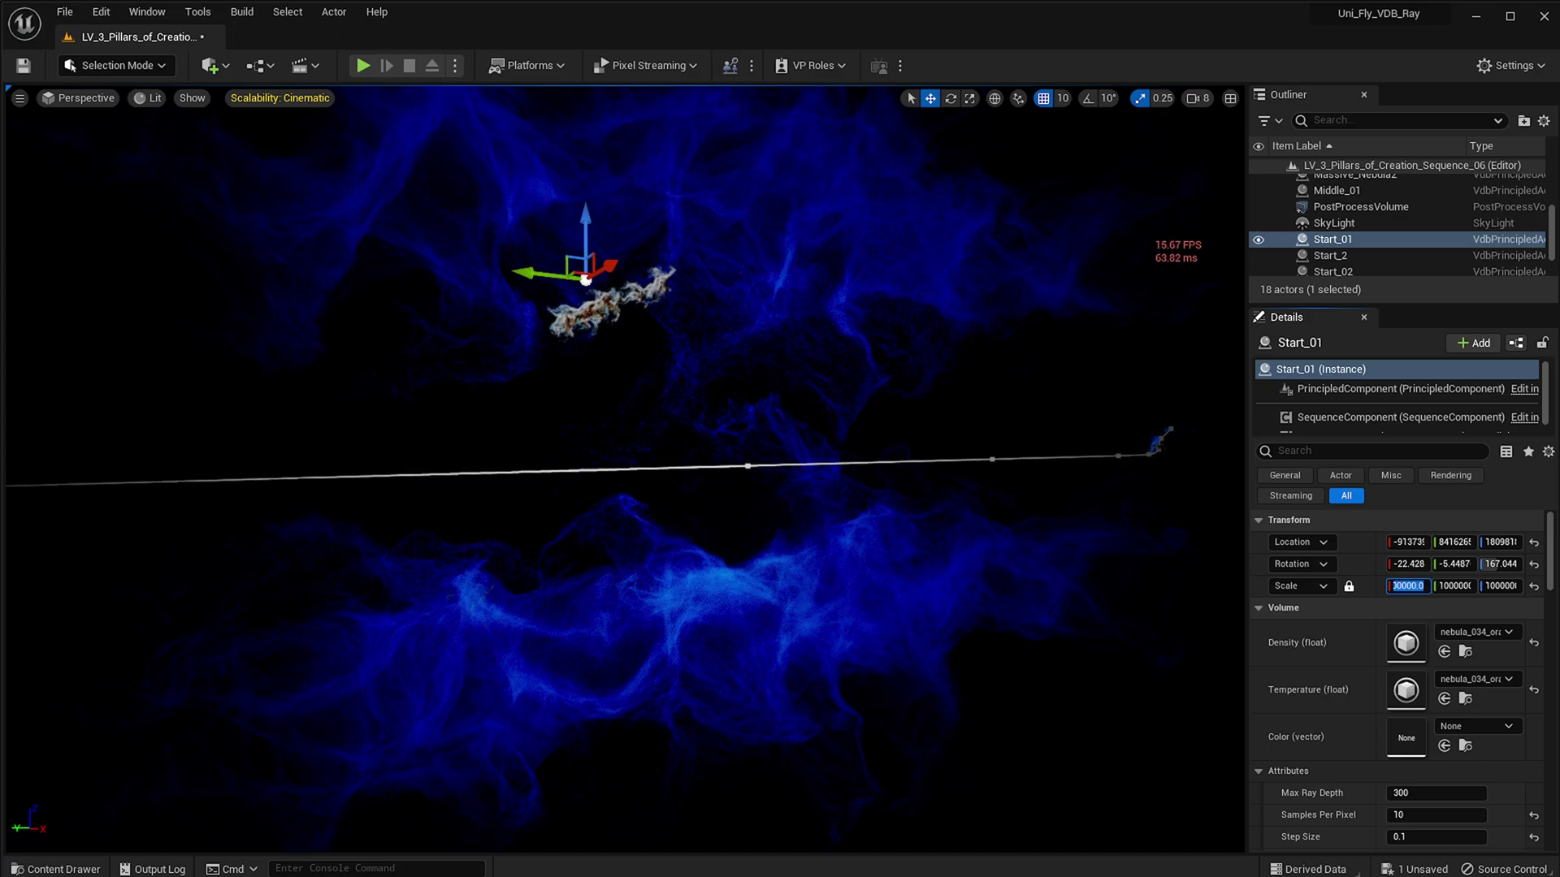
key(w)
right_drag(1026, 511, 807, 336)
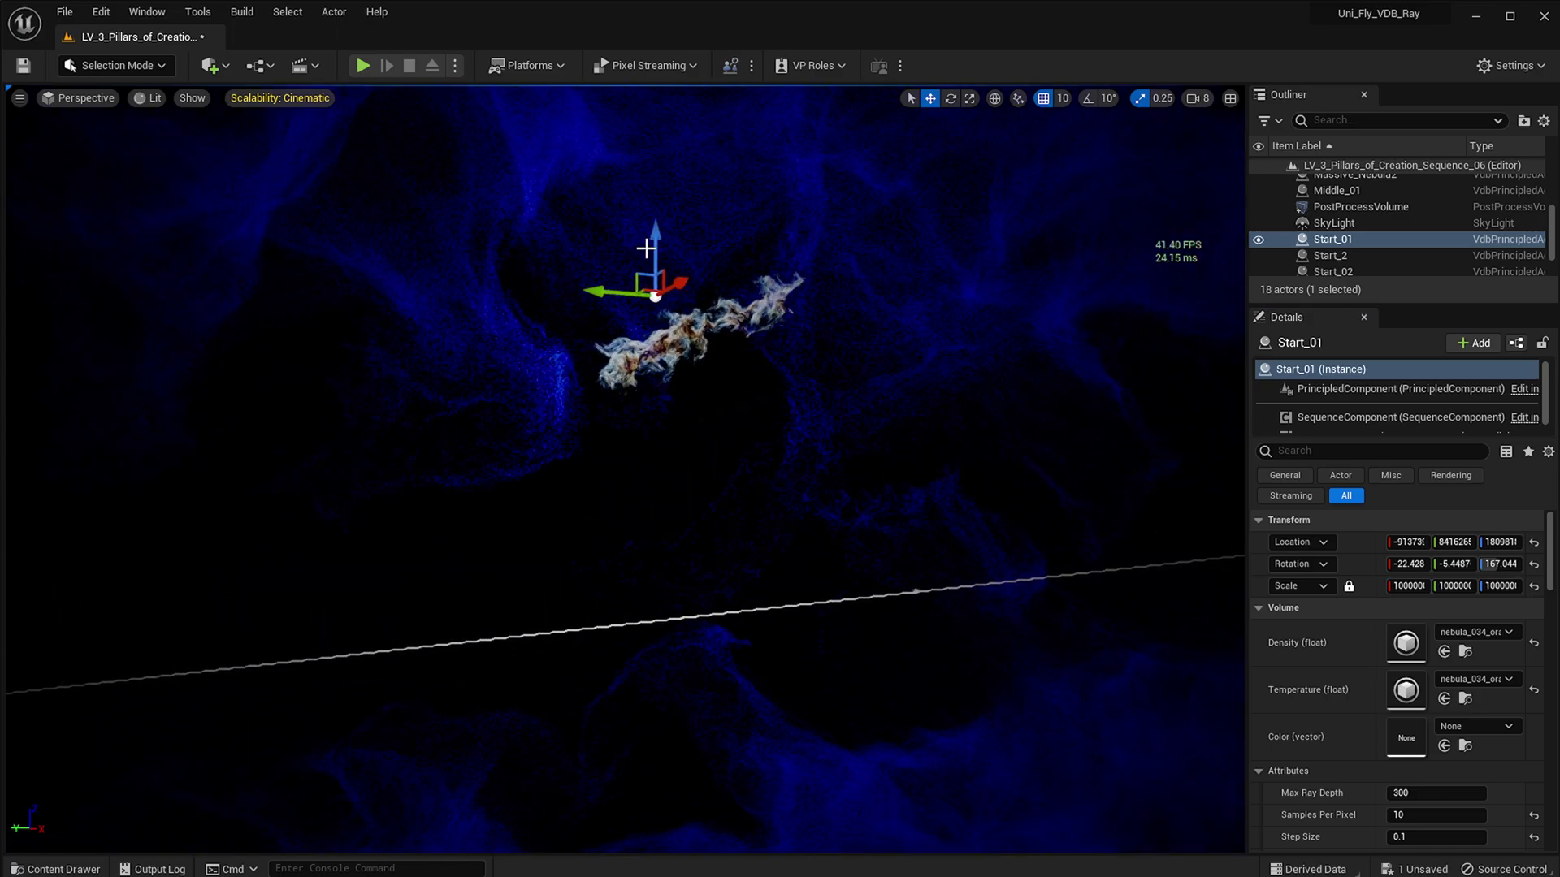
drag(656, 478, 656, 496)
Shift Start_01 along the X and Y axes until it sits on the camera path
right_drag(661, 469, 926, 469)
key(a)
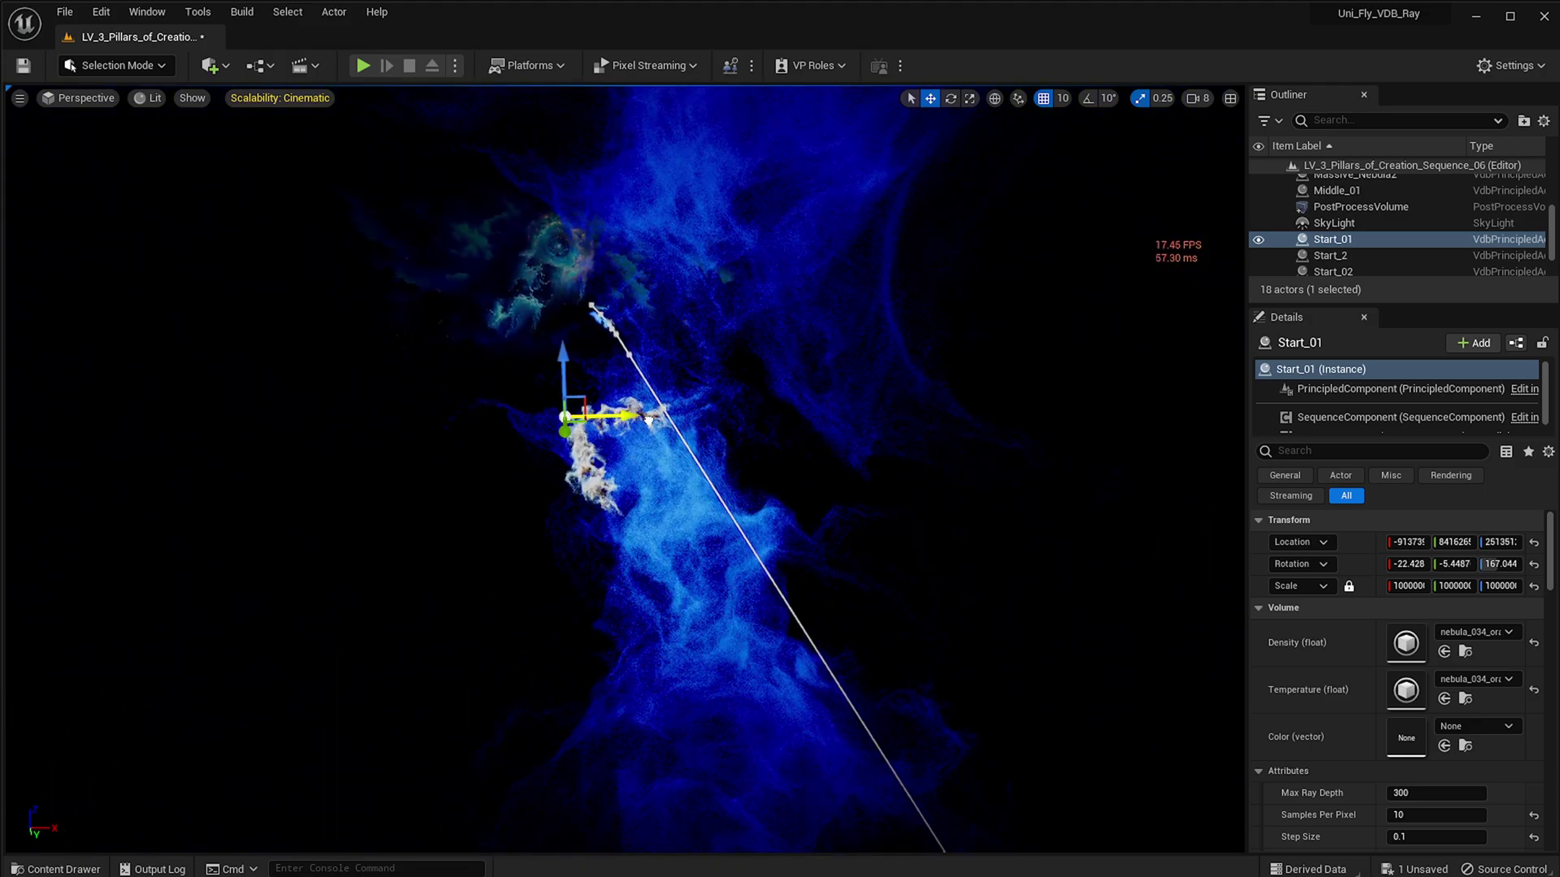
drag(751, 442, 812, 445)
key(d)
right_drag(813, 445, 552, 443)
drag(795, 445, 572, 443)
Set Start_01's Y rotation to 0° and its X rotation to about 10.8°
right_drag(571, 443, 666, 368)
key(w)
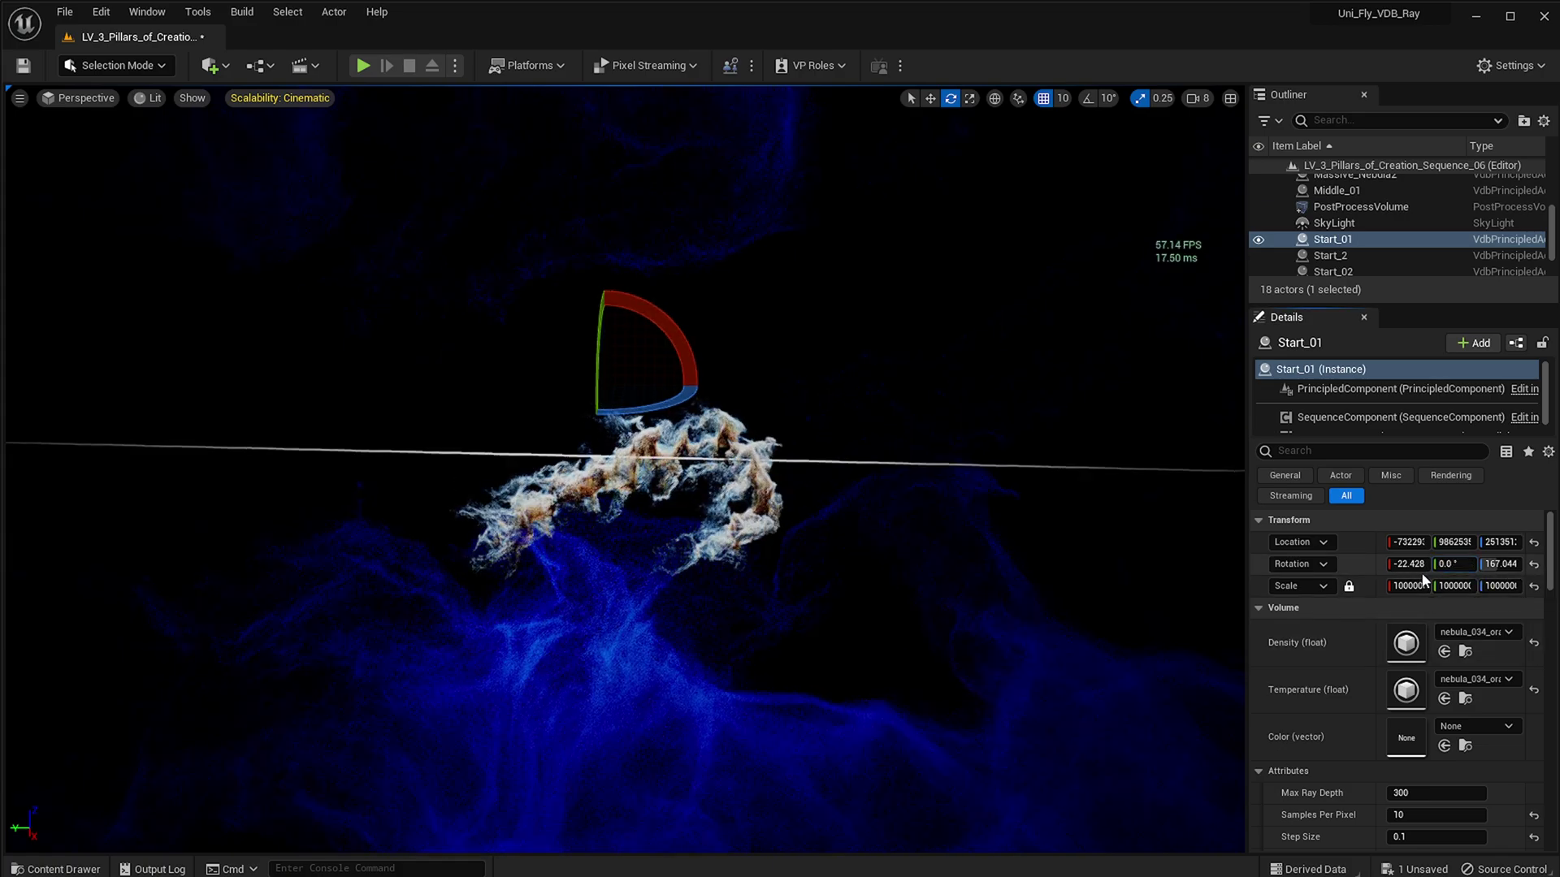
drag(1408, 564, 1400, 564)
Raise Start_01 along the Z axis so it hovers around the camera path
right_drag(570, 387, 666, 314)
key(w)
drag(595, 257, 620, 195)
right_drag(620, 195, 715, 199)
right_drag(670, 358, 670, 359)
mouse_move(1043, 305)
right_down()
mouse_move(999, 329)
mouse_move(1042, 305)
right_up()
Set the Step Size of Start_01 to 1.0
scroll(1463, 745, down, 4)
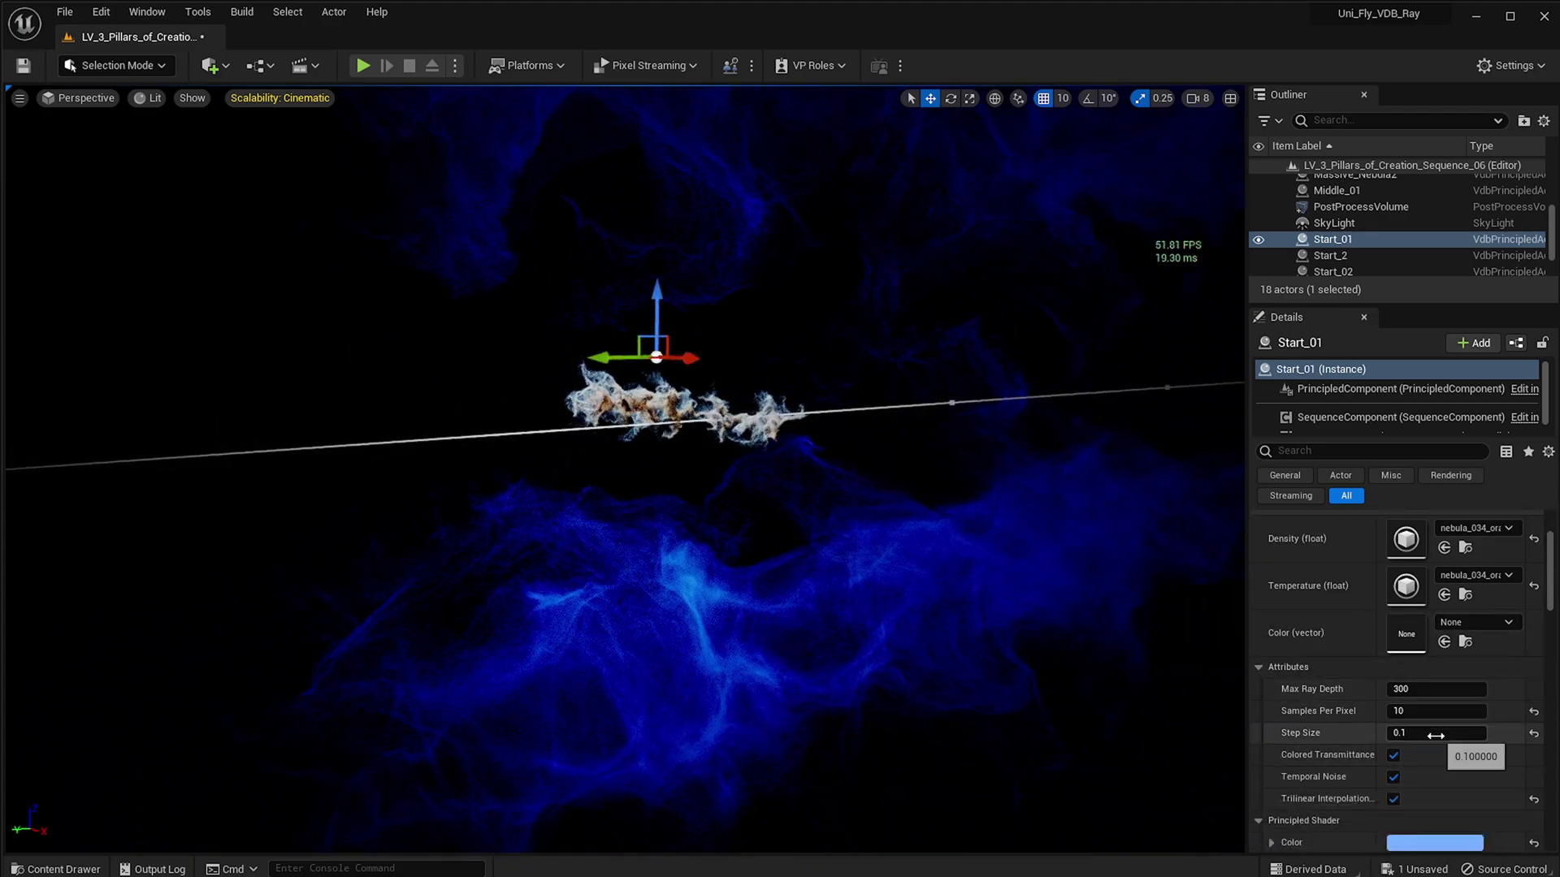
right_drag(989, 536, 986, 518)
key(w)
key(w)
key(s)
key(s)
mouse_move(784, 569)
right_down()
mouse_move(779, 537)
mouse_move(784, 568)
right_up()
scroll(1433, 731, down, 2)
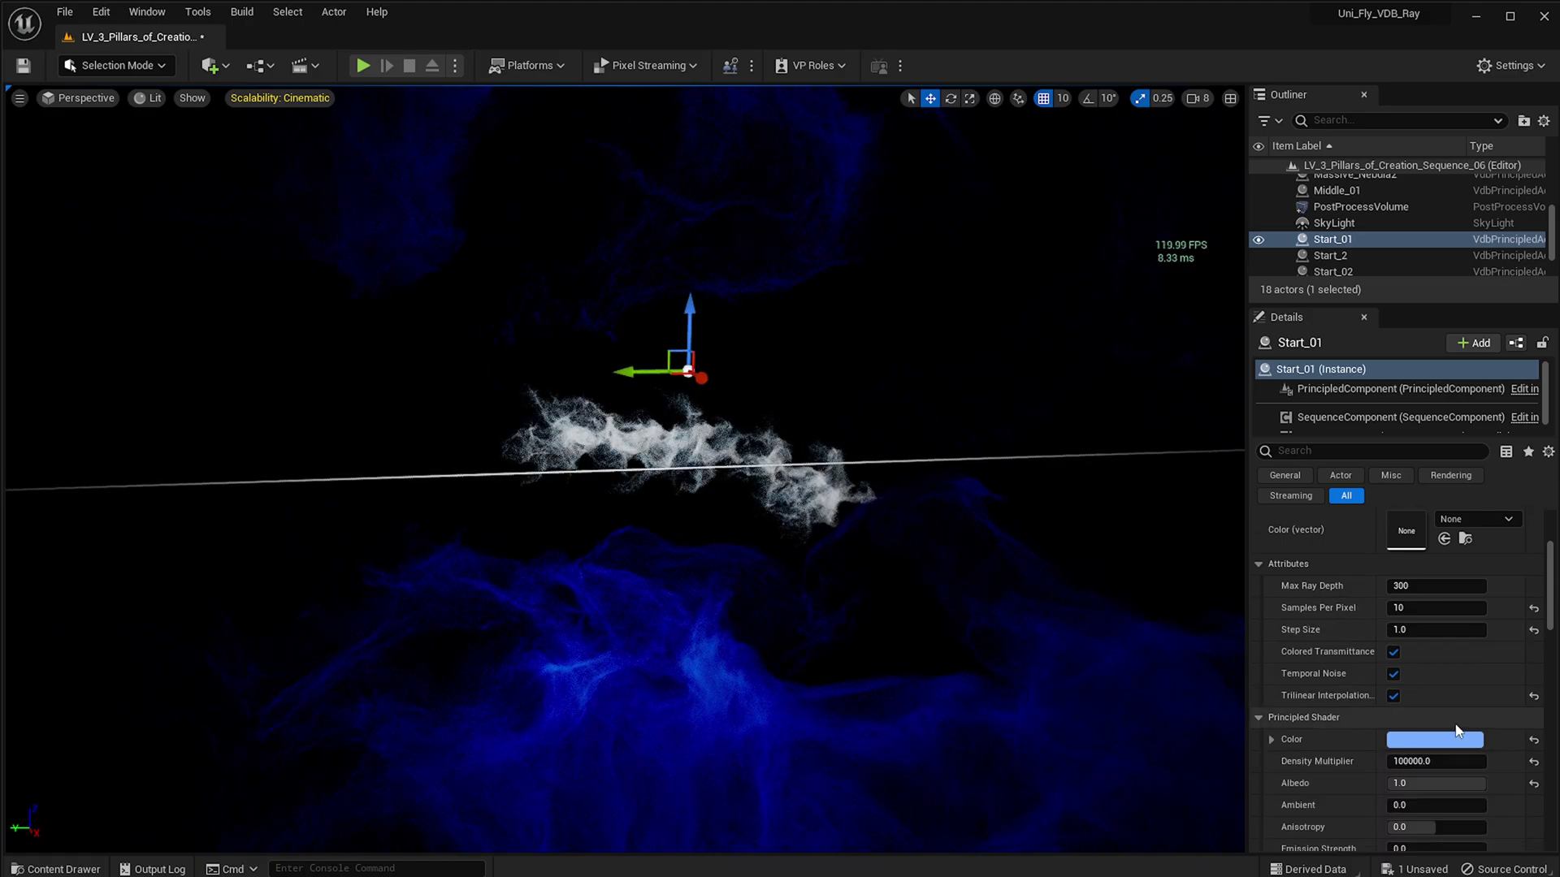
Turn off Colored Transmittance for Start_01 and change its Principled Shader color to a dark blue
right_drag(1025, 561, 979, 498)
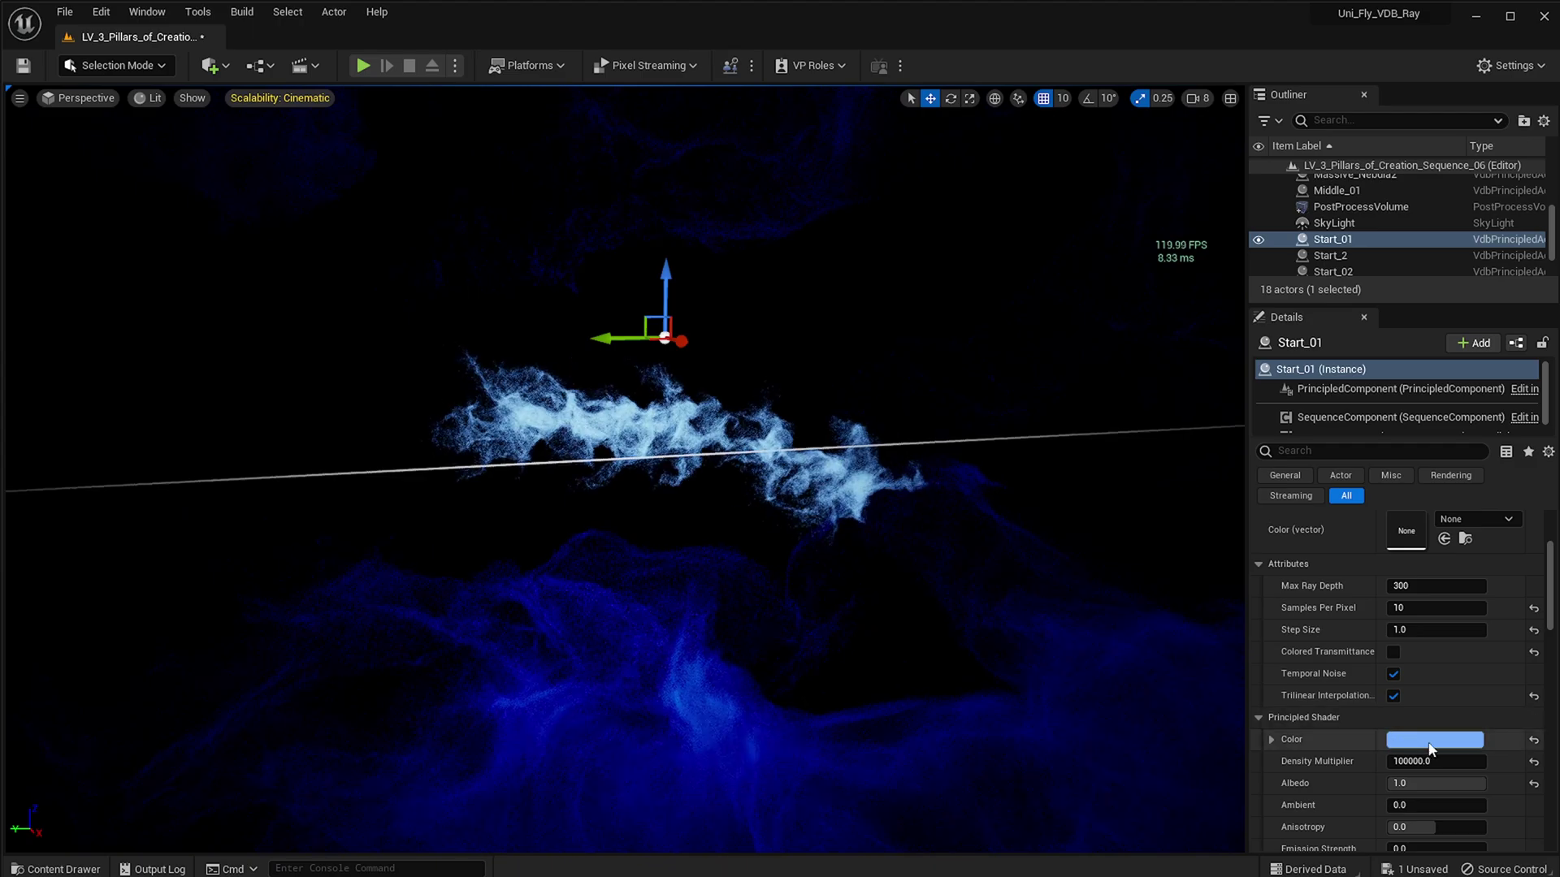
click(1454, 739)
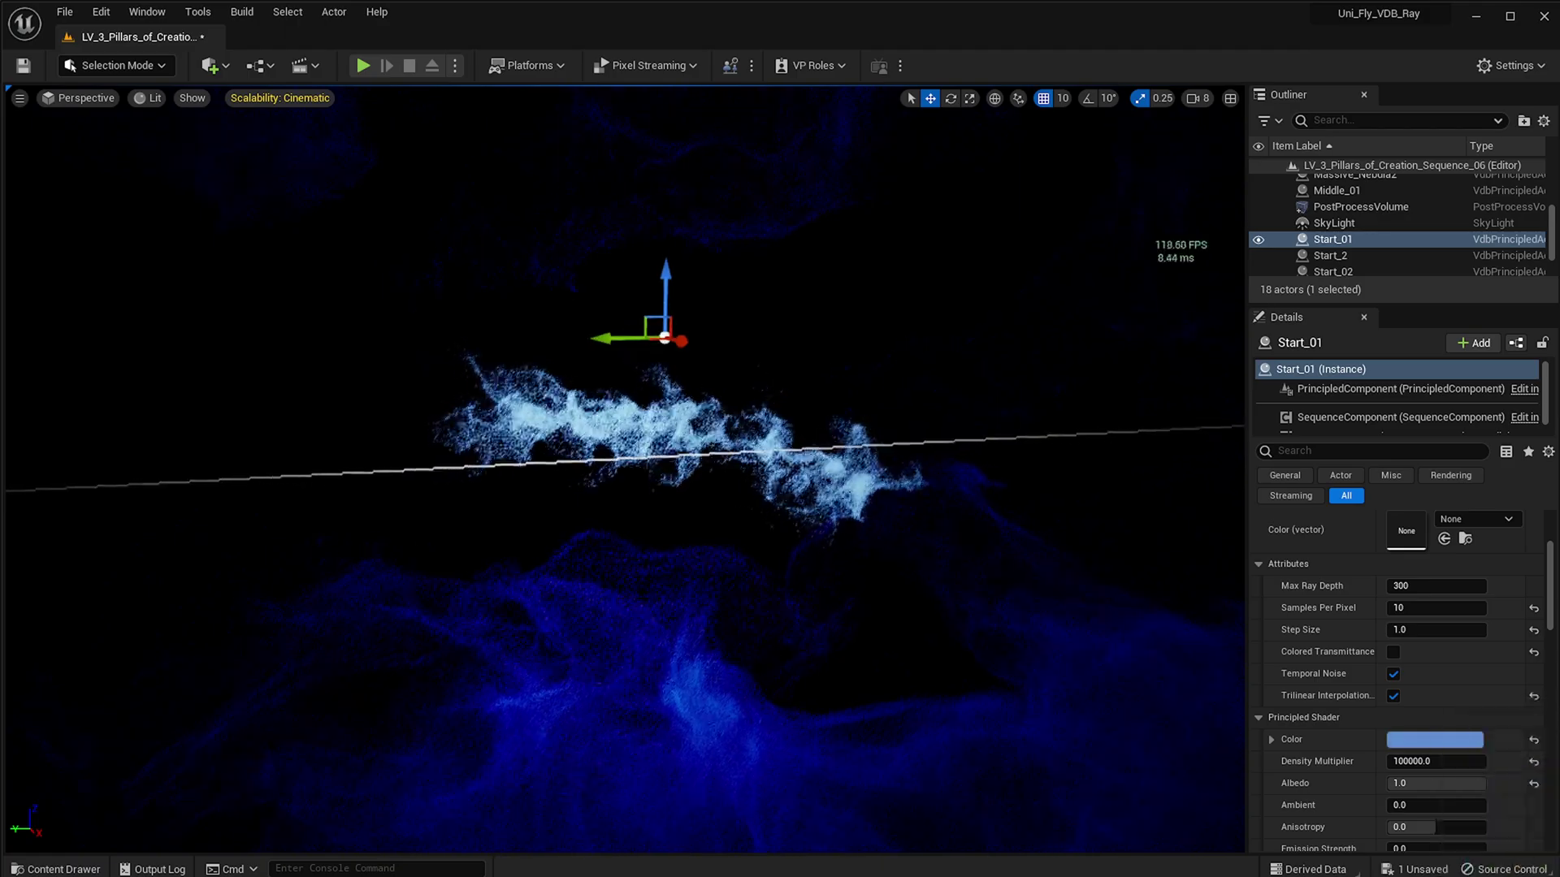
right_drag(1063, 632, 1032, 608)
click(1400, 744)
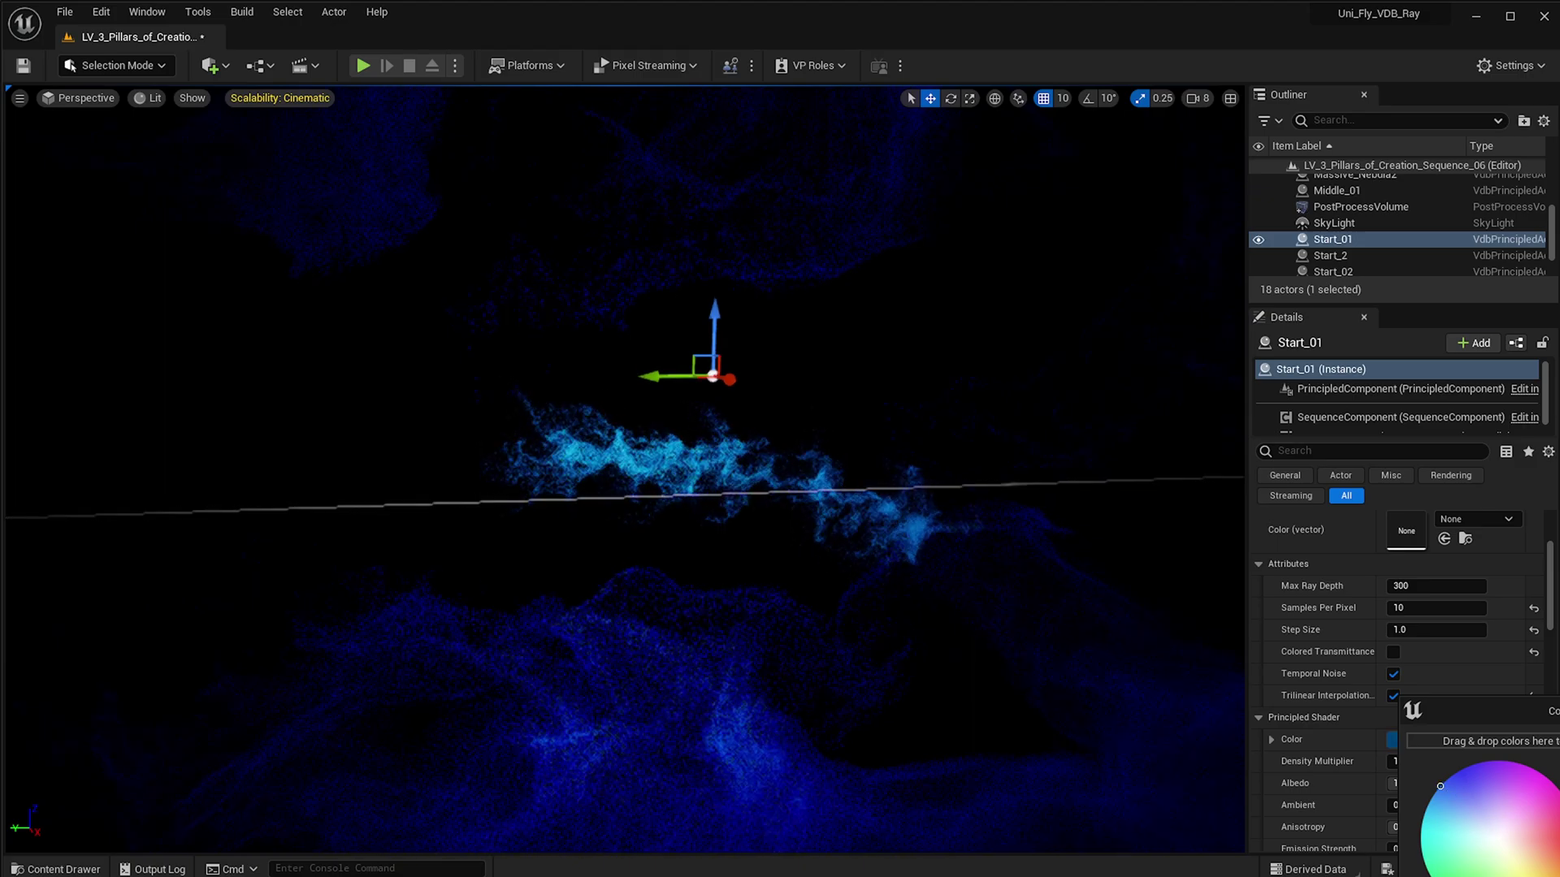
alt+drag(842, 575, 809, 560)
alt+right_drag(720, 428, 617, 410)
alt+drag(721, 428, 682, 431)
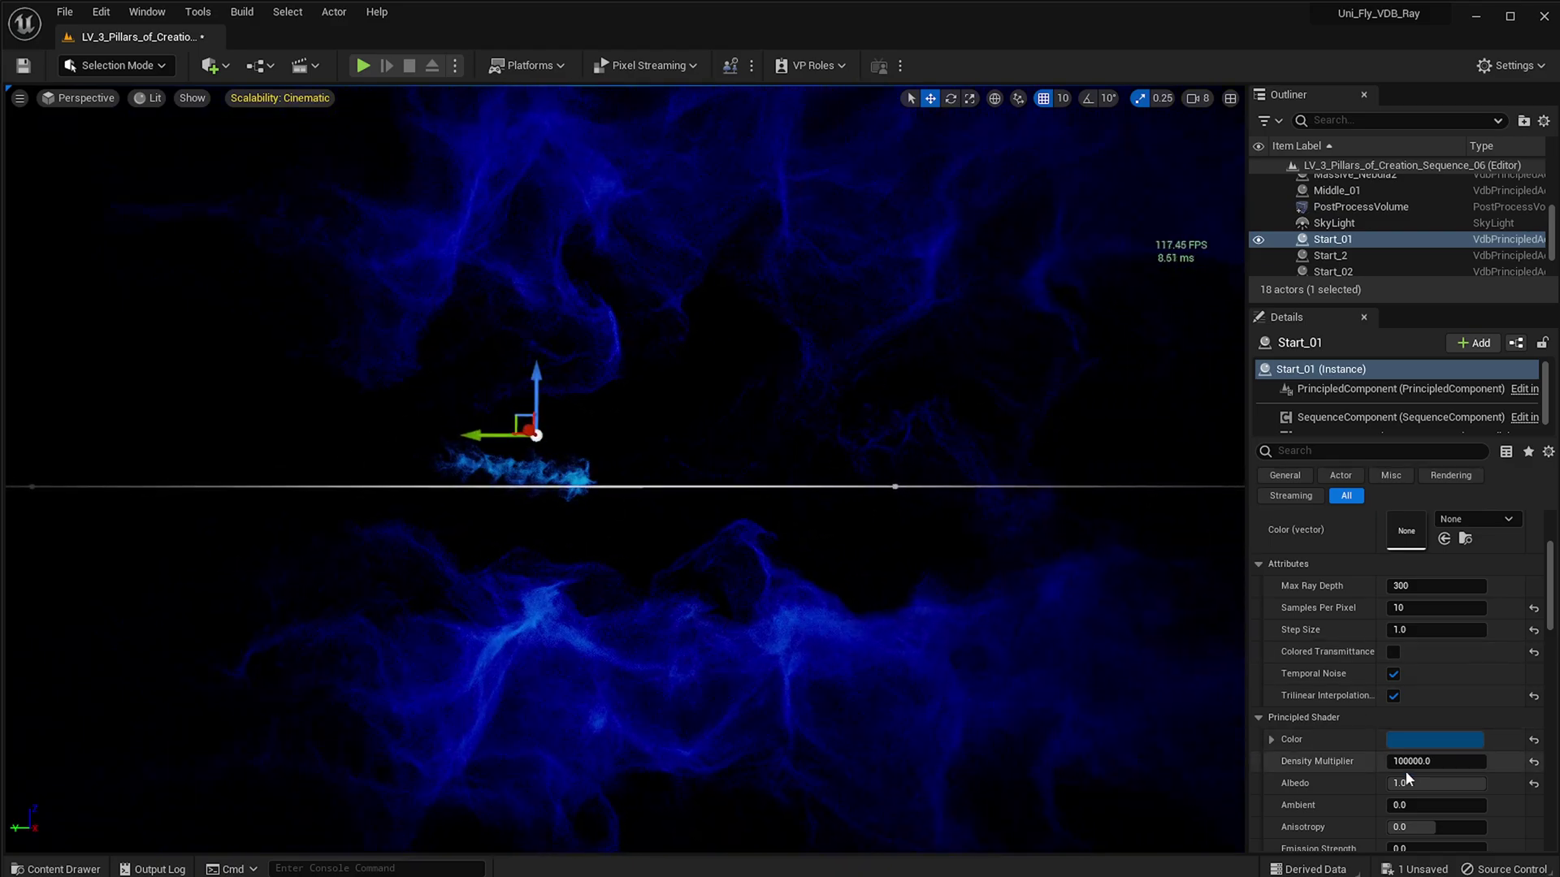
Double the scale of Start_01 and reposition it along the Y and Z axes around the camera path
scroll(1397, 602, up, 5)
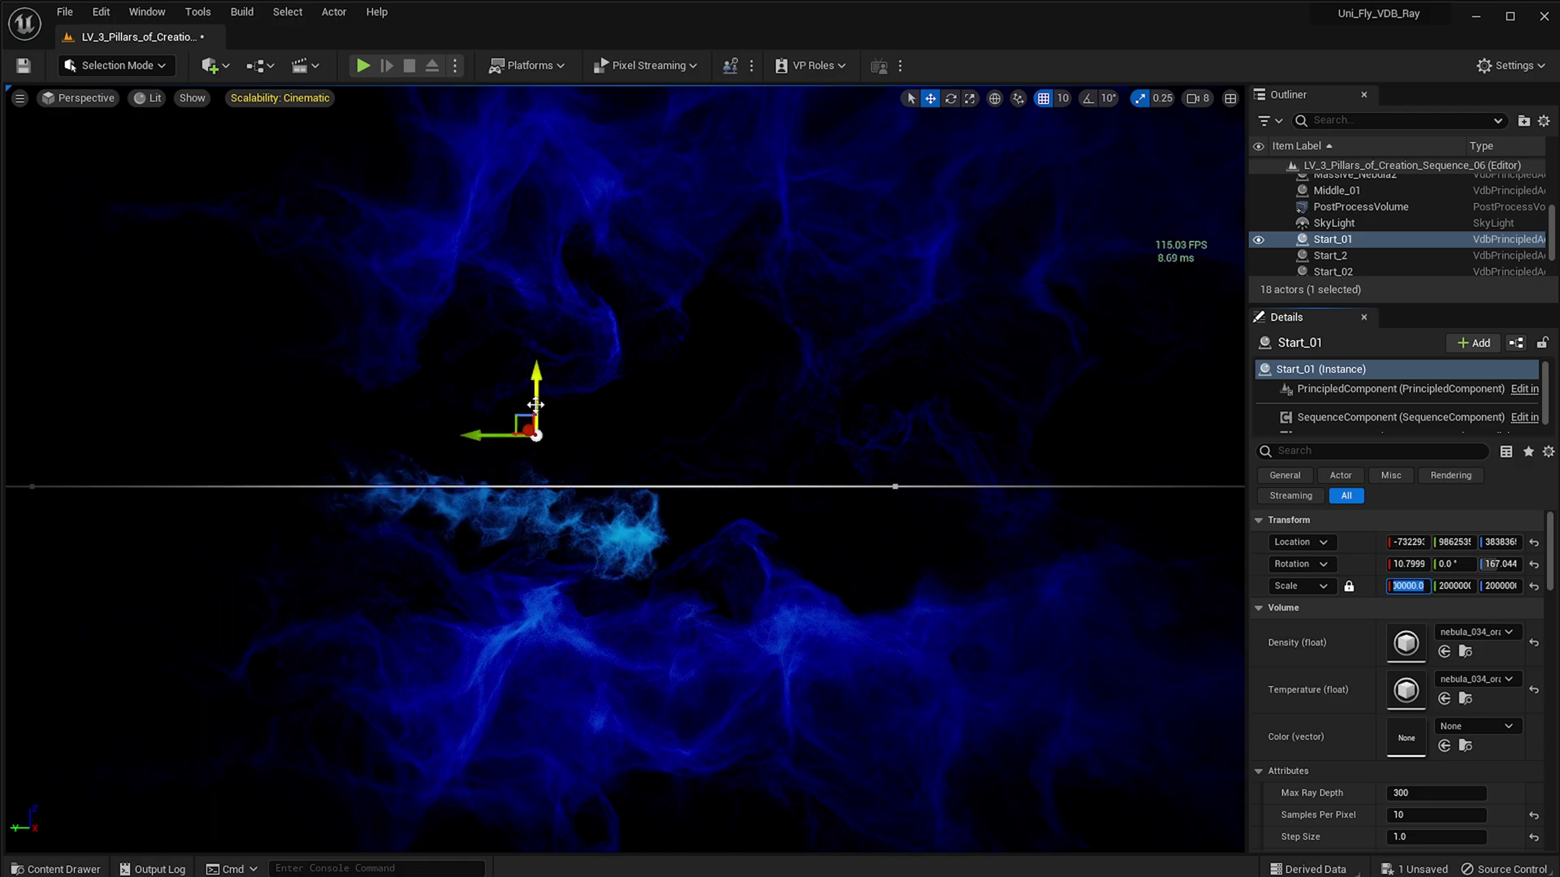
alt+drag(658, 391, 756, 349)
right_drag(461, 300, 268, 272)
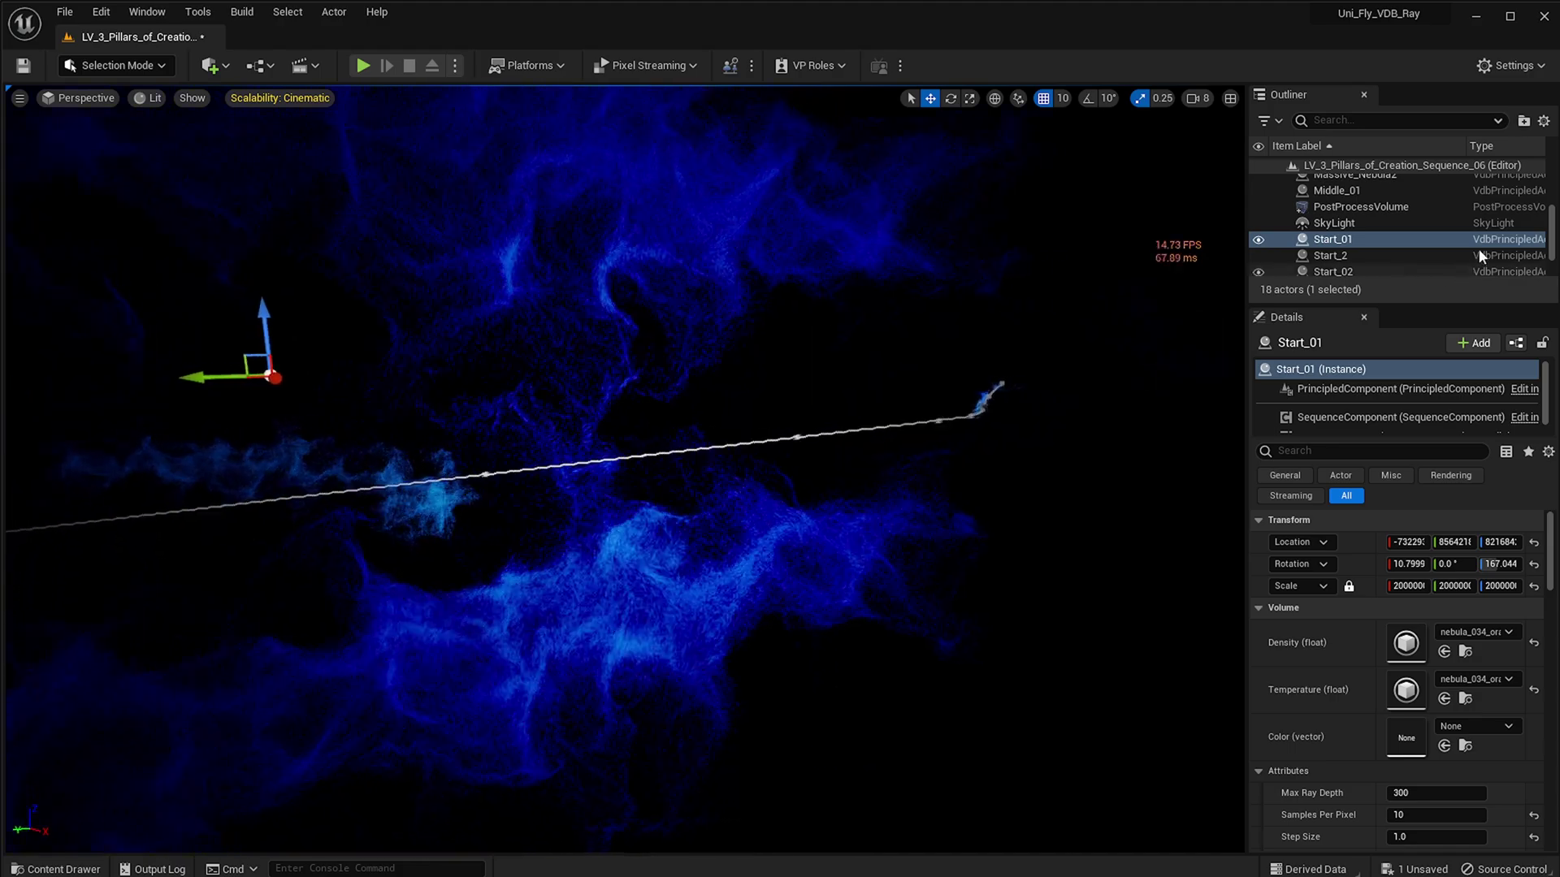
Select Start_2 and Start_02 together and move them along the camera path to the Massive_Nebula area
click(1384, 255)
right_drag(1089, 397, 1015, 398)
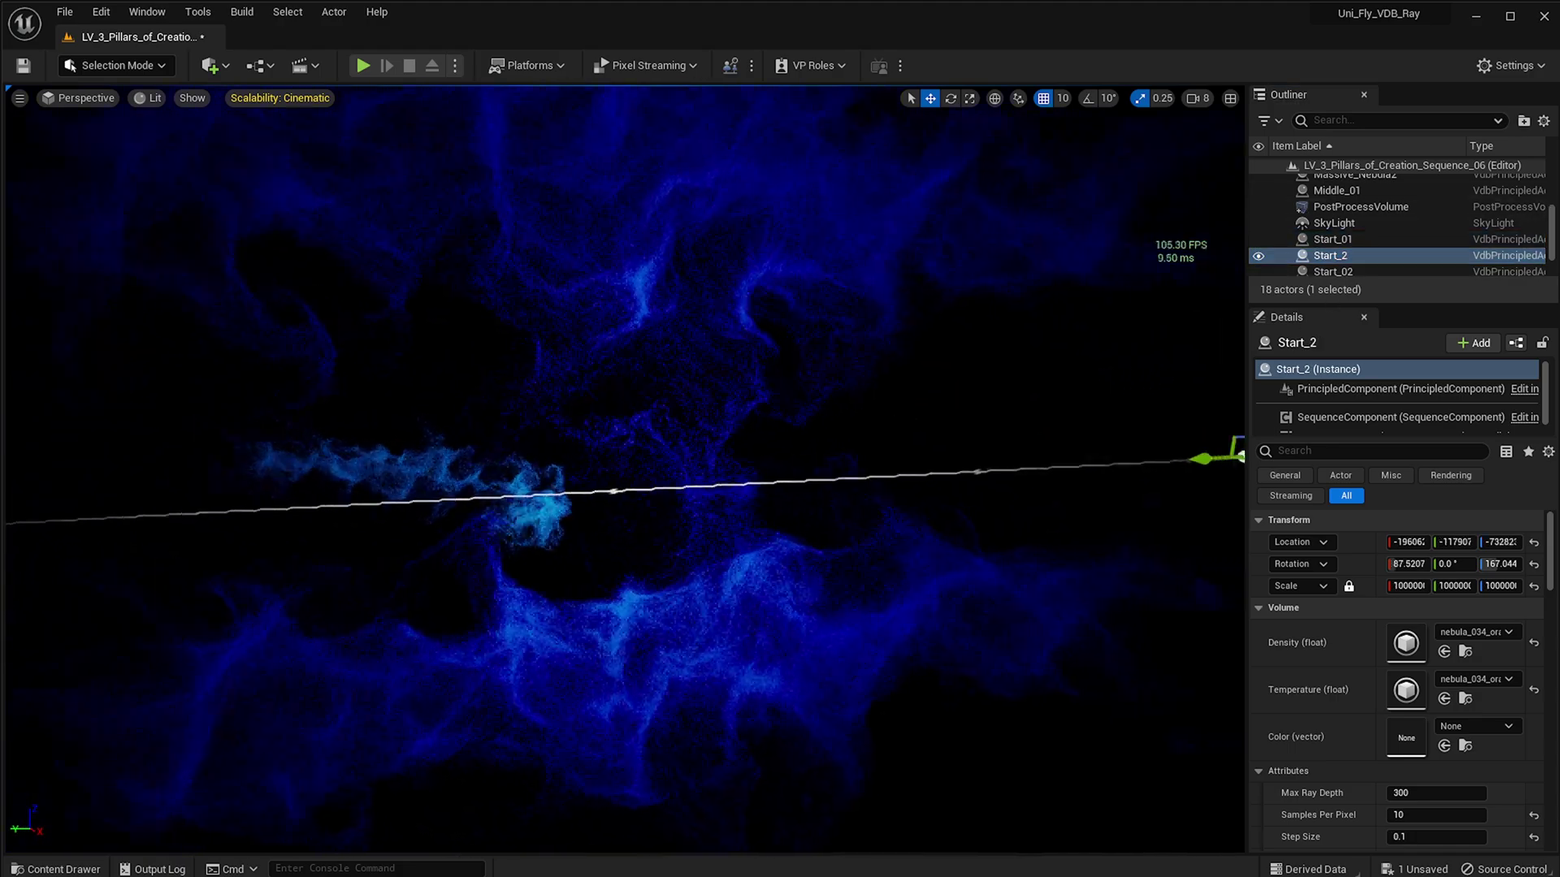
scroll(1399, 263, down, 1)
ctrl+click(1348, 246)
right_drag(1156, 454, 1184, 423)
mouse_move(389, 526)
right_down()
mouse_move(350, 567)
mouse_move(377, 540)
mouse_move(407, 543)
right_up()
alt+drag(617, 487, 374, 488)
Fine-tune the height and position of Start_2 and Start_02 so they sit close to the camera path
drag(536, 440, 491, 387)
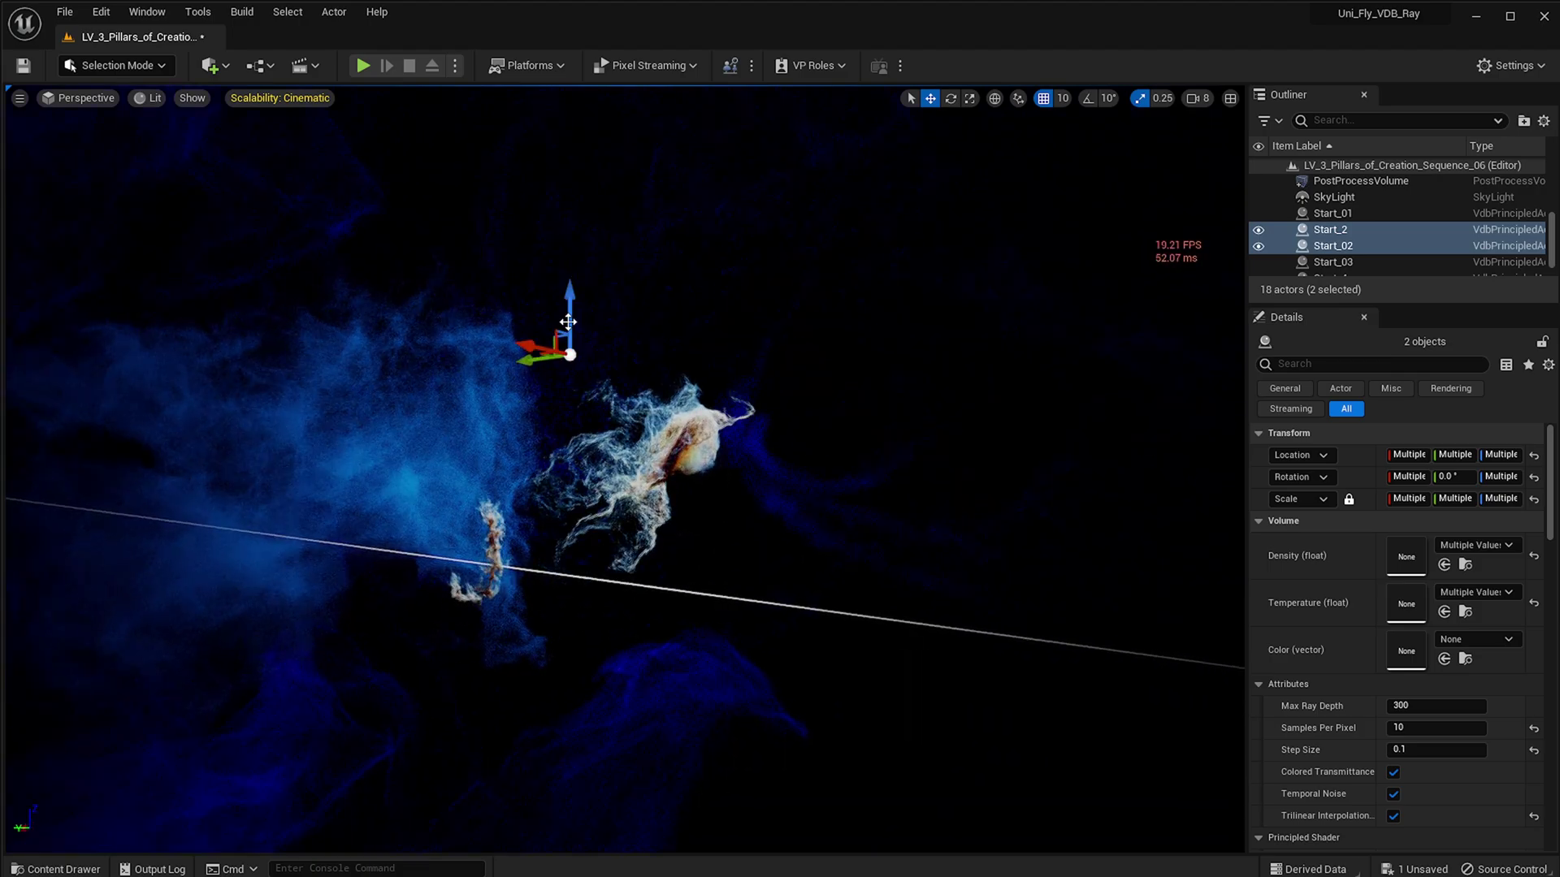
alt+drag(491, 386, 483, 456)
mouse_move(708, 487)
alt+mouse_down()
mouse_move(837, 553)
mouse_move(723, 479)
mouse_move(690, 492)
alt+mouse_up()
right_drag(411, 508, 498, 494)
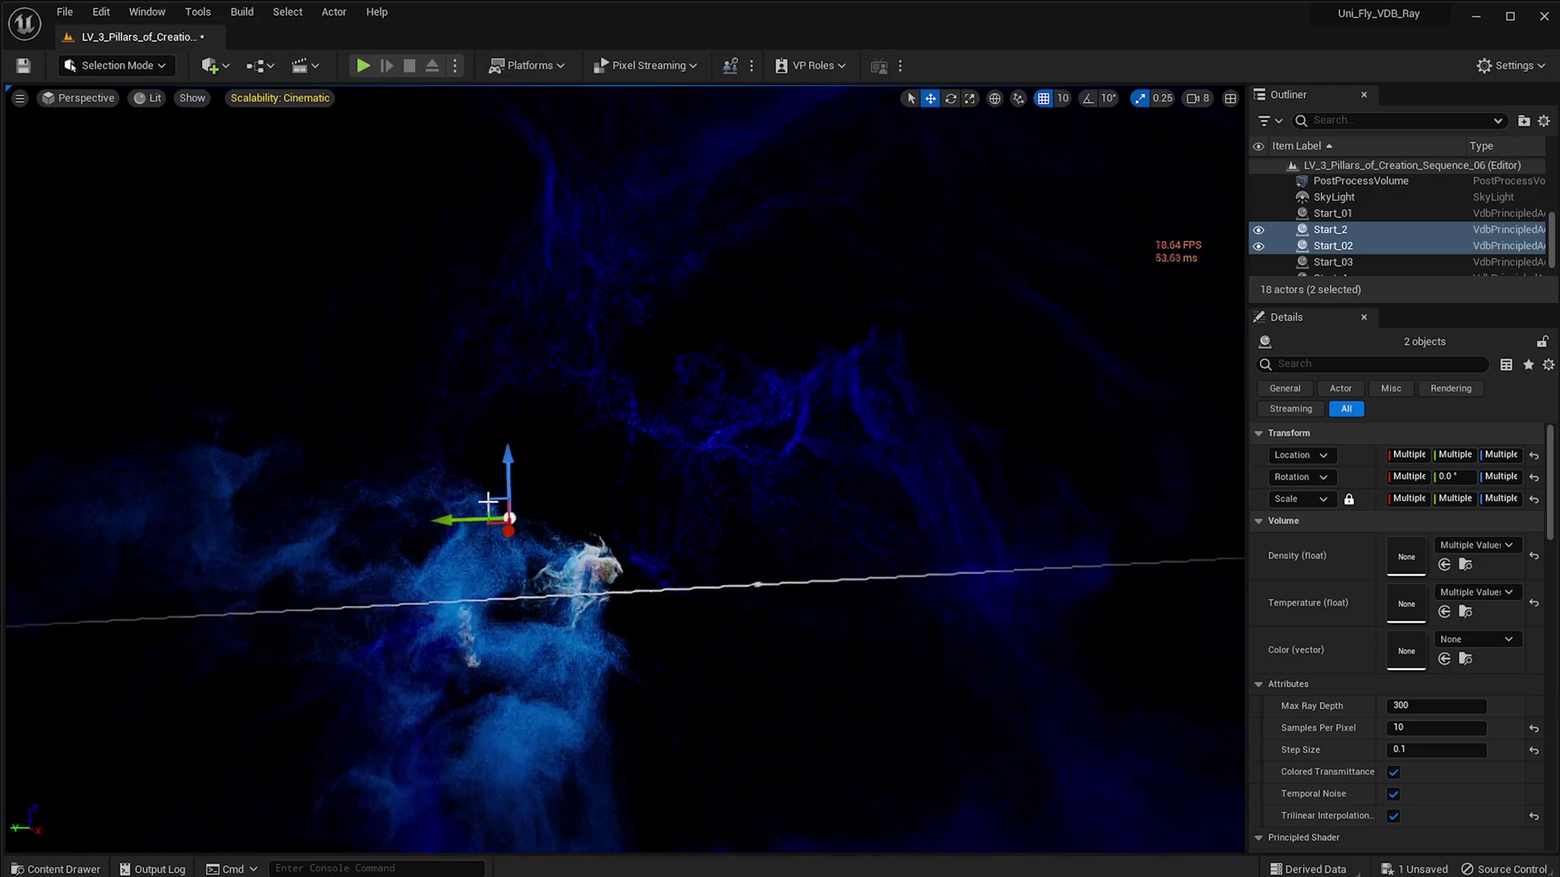
alt+drag(646, 526, 863, 466)
key(w)
mouse_move(602, 564)
right_down()
mouse_move(561, 552)
mouse_move(614, 553)
mouse_move(581, 563)
right_up()
key(s)
Shift Start_02's Principled Shader color to a more violet blue and turn off its Colored Transmittance
click(1383, 246)
scroll(1415, 661, down, 3)
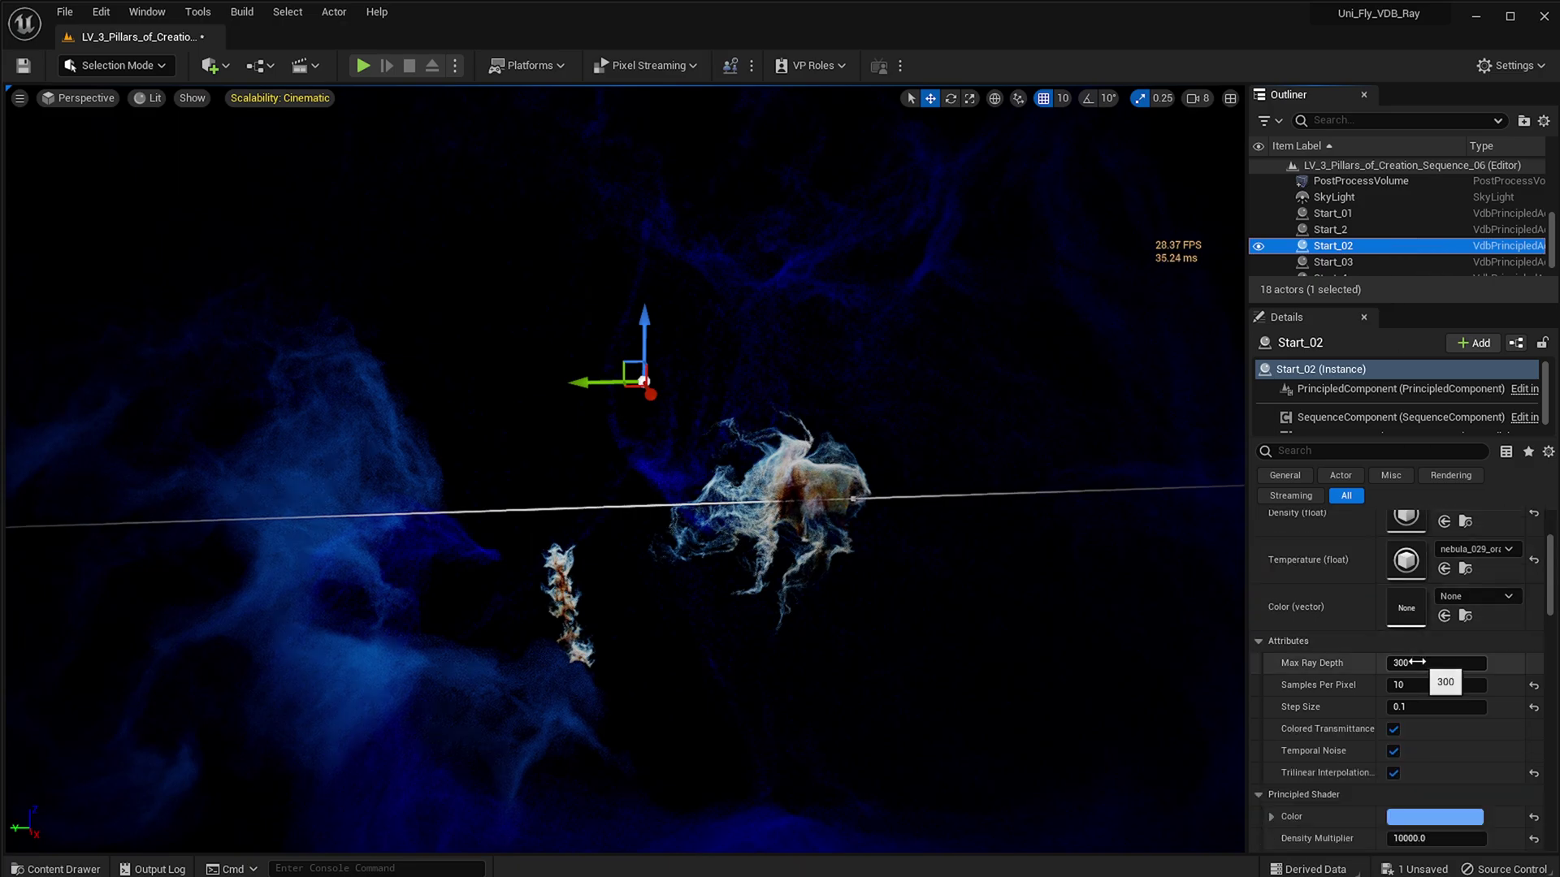
scroll(1428, 658, down, 1)
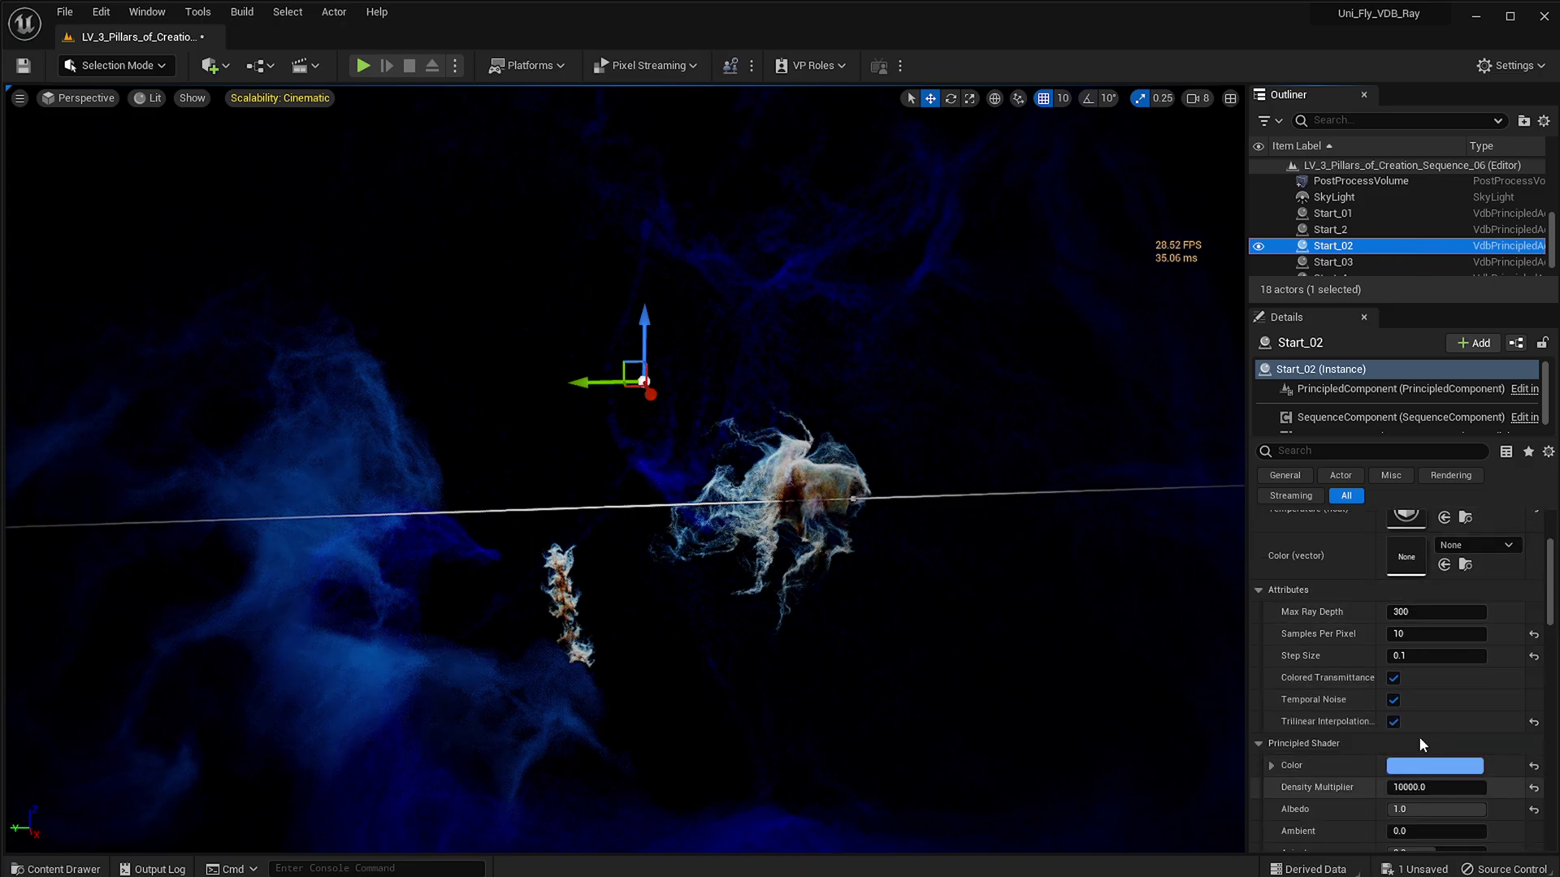
click(1420, 767)
mouse_move(1493, 795)
mouse_down()
mouse_move(1506, 794)
mouse_move(1480, 788)
mouse_up()
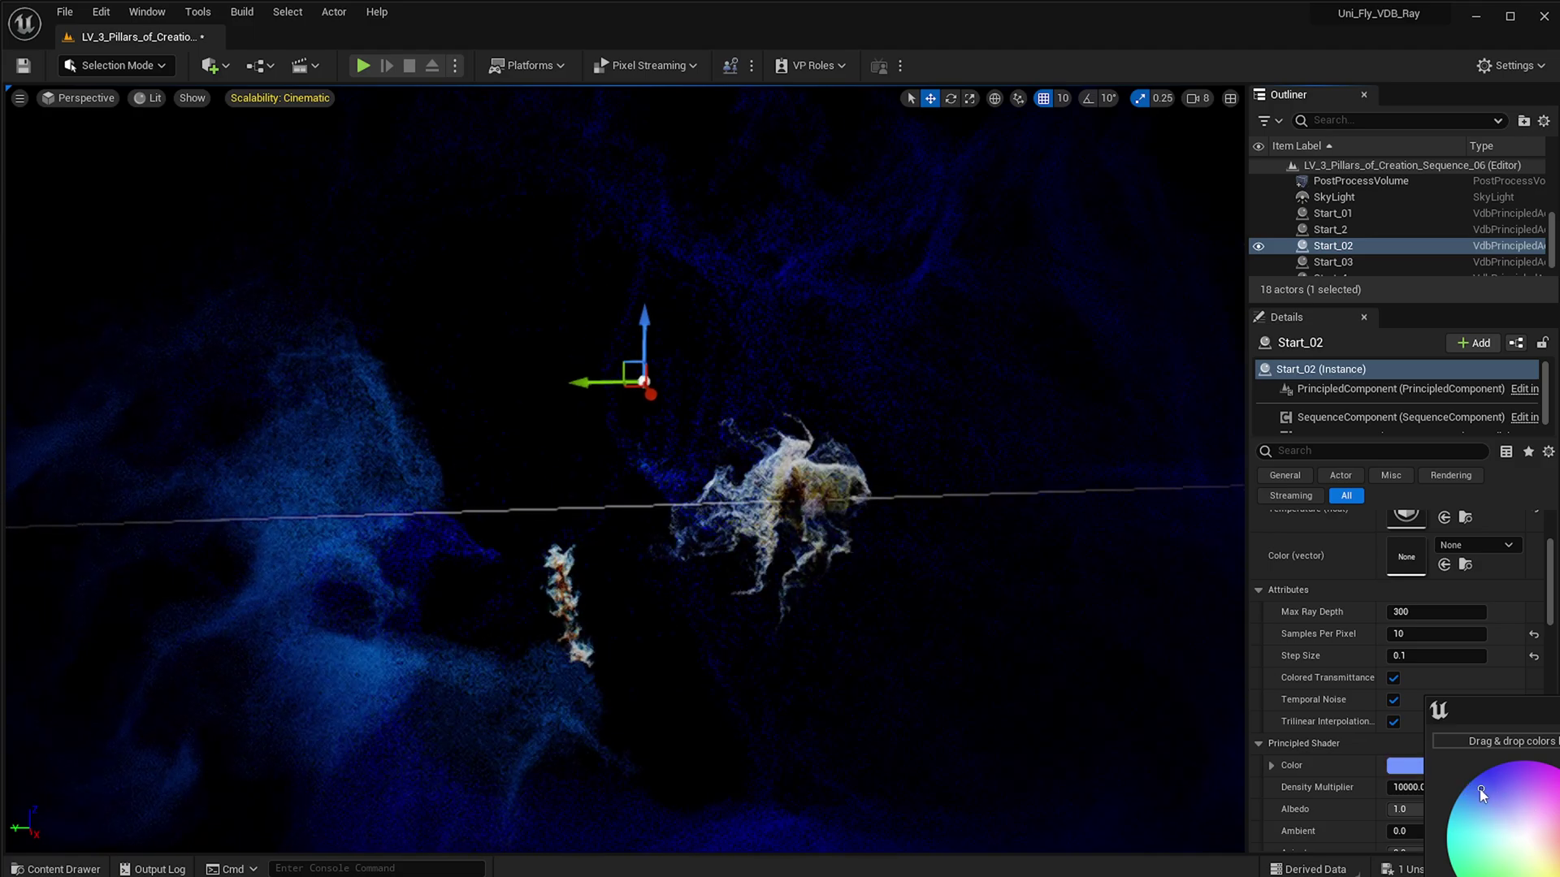
key(Return)
click(1393, 679)
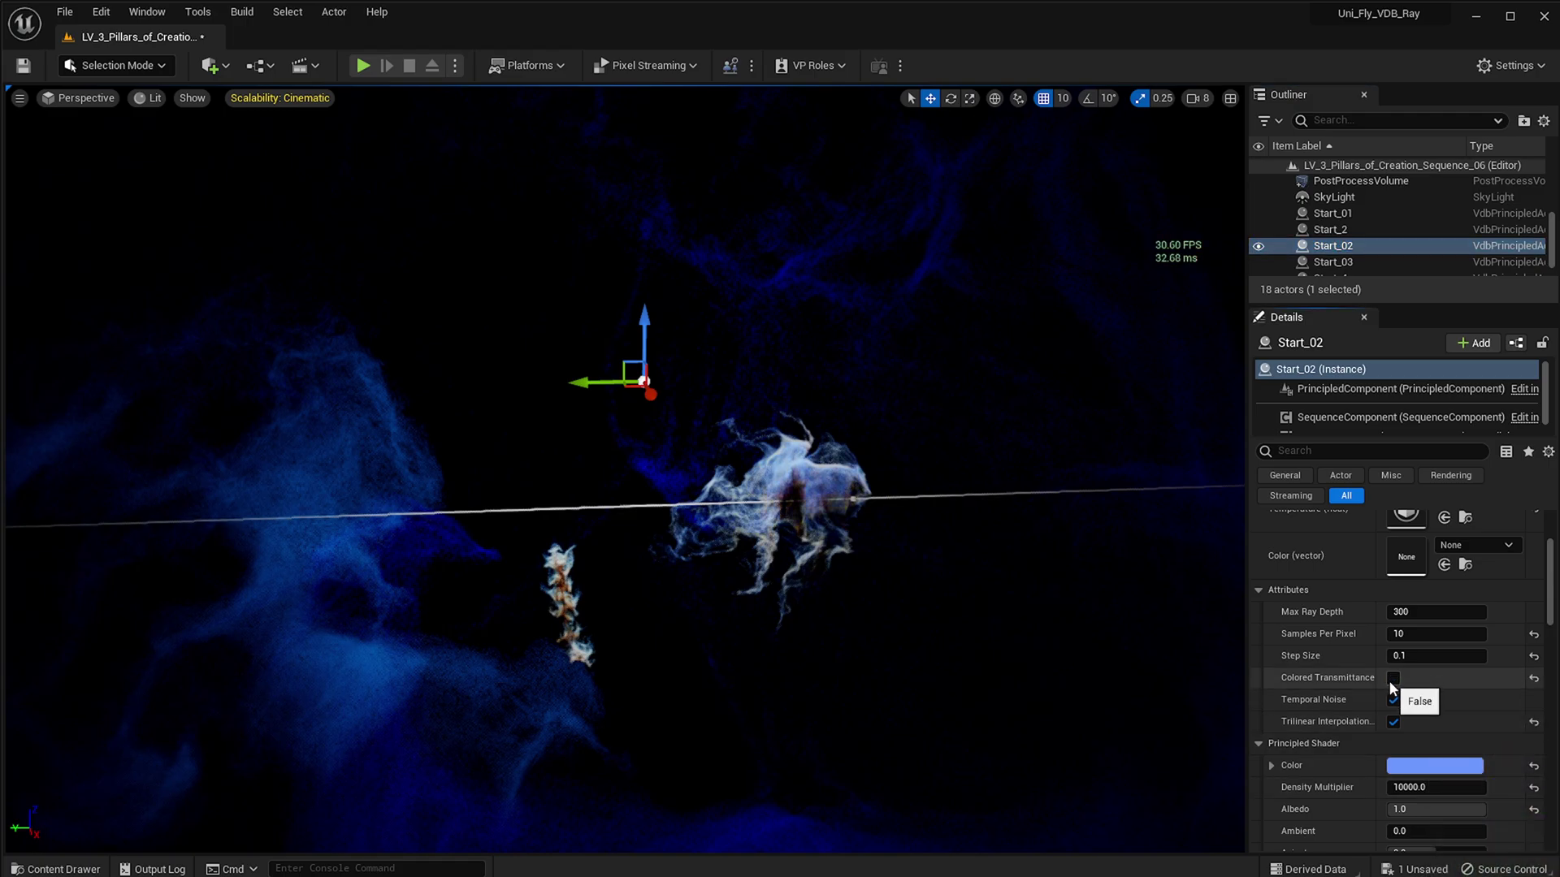
Turn off Colored Transmittance for Start_2 and raise the volume along the Z axis
click(1332, 229)
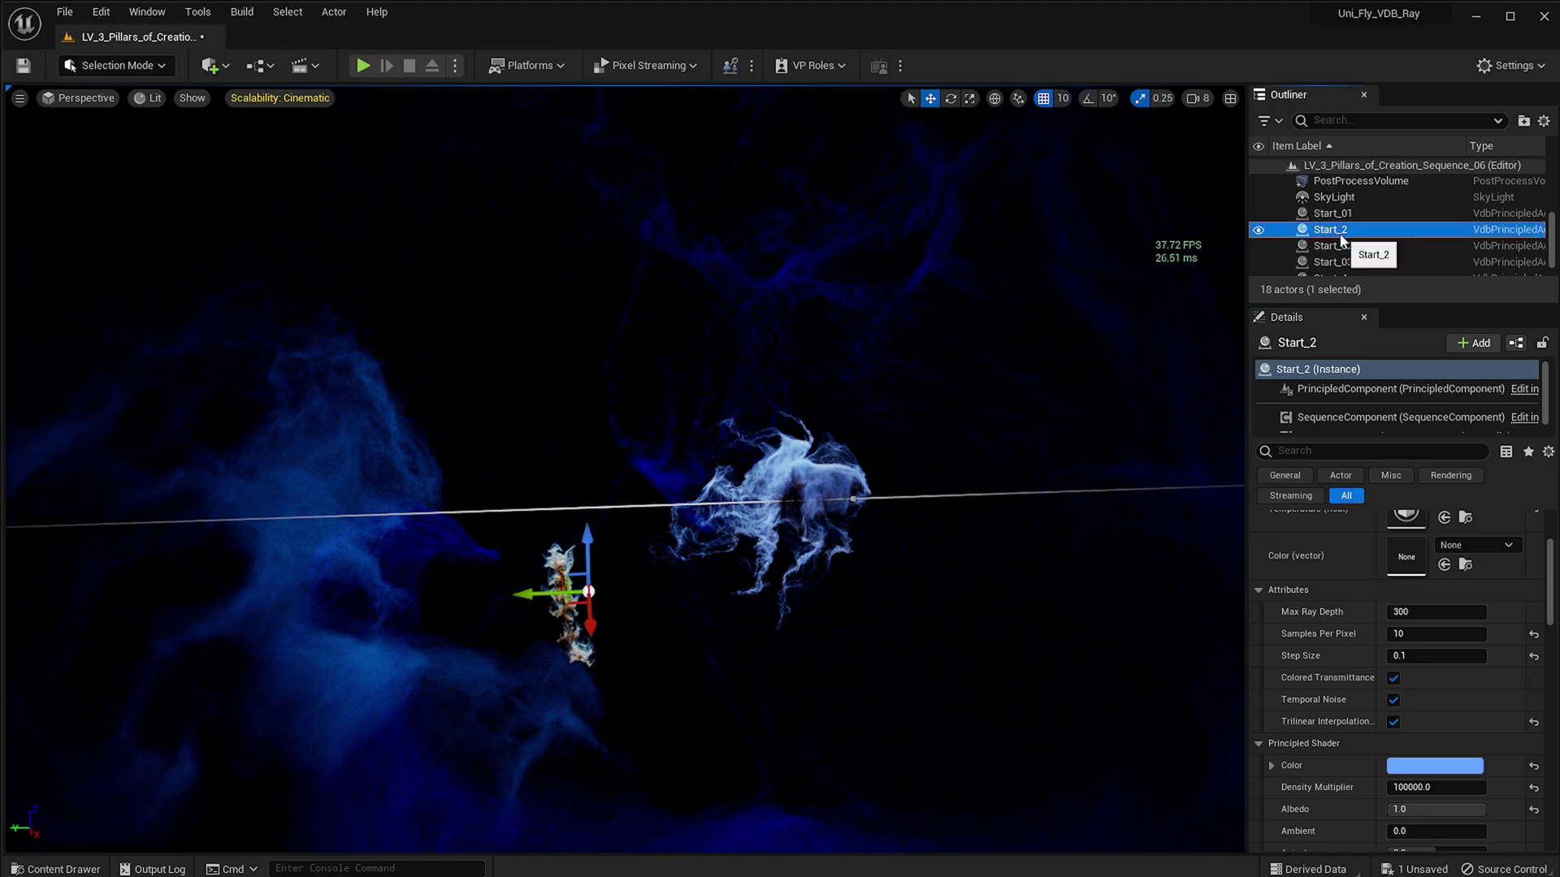
click(1394, 676)
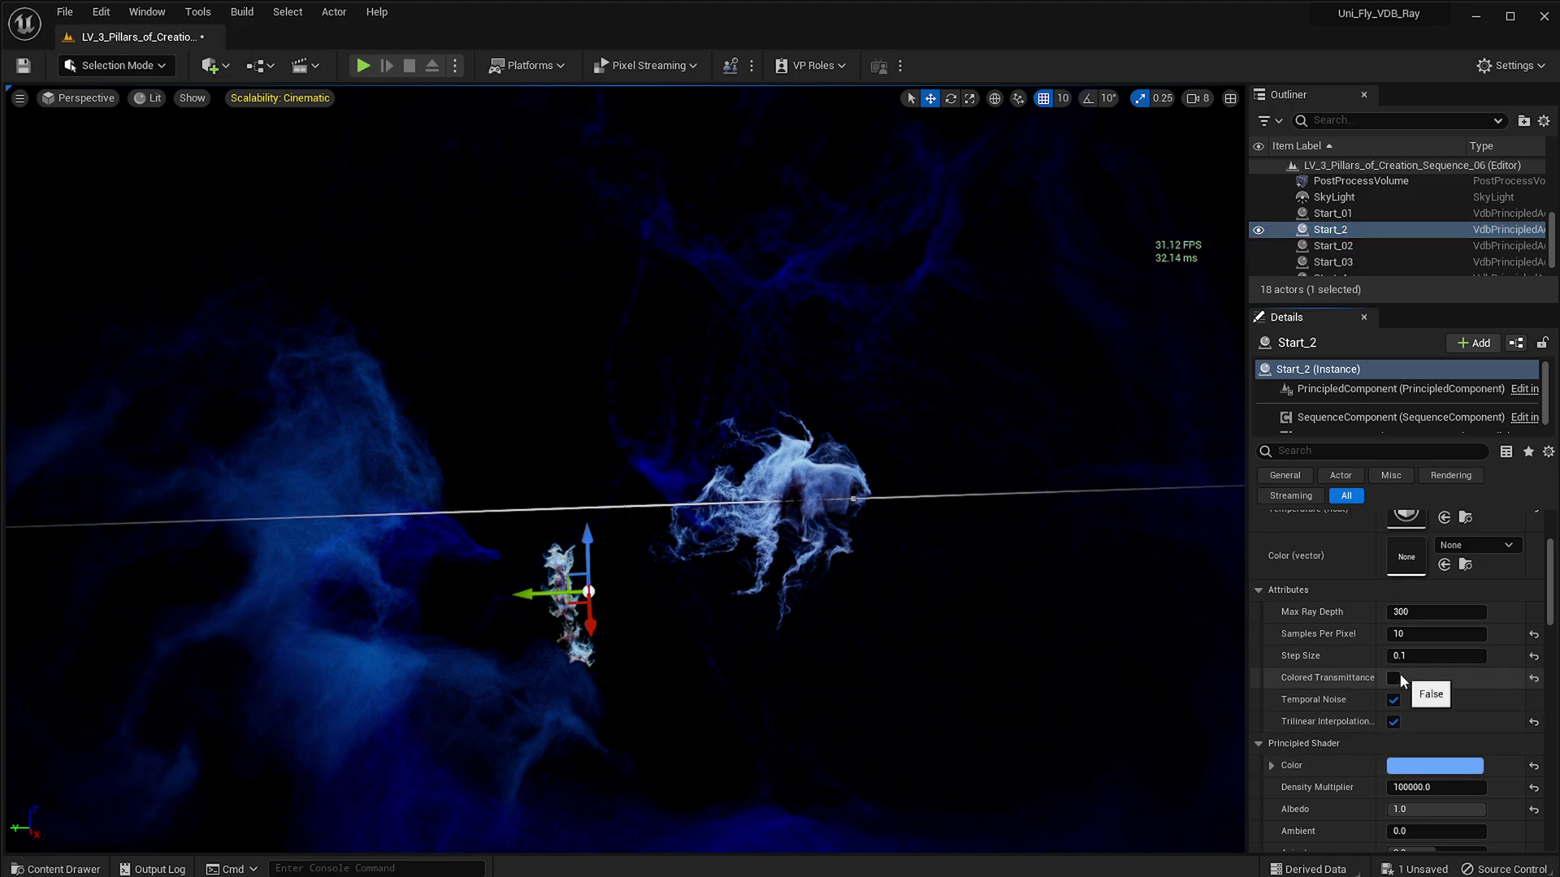
scroll(860, 679, up, 5)
scroll(860, 680, down, 4)
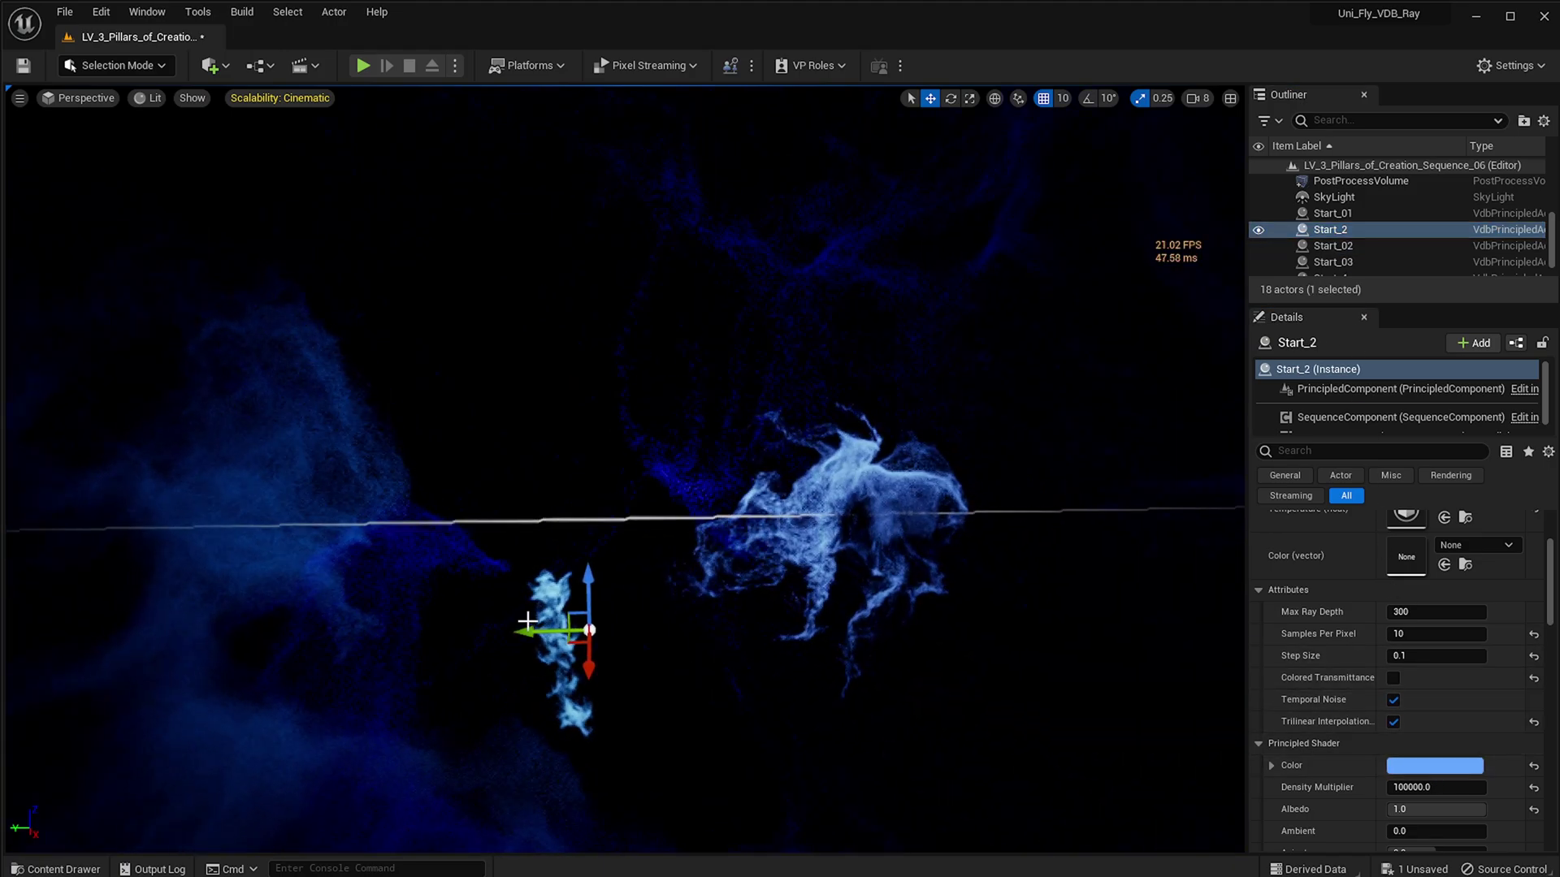
right_drag(768, 589, 688, 507)
drag(547, 400, 549, 342)
Select Start_03 and Start_4 together and move them along the camera path toward Start_02
right_drag(568, 340, 856, 373)
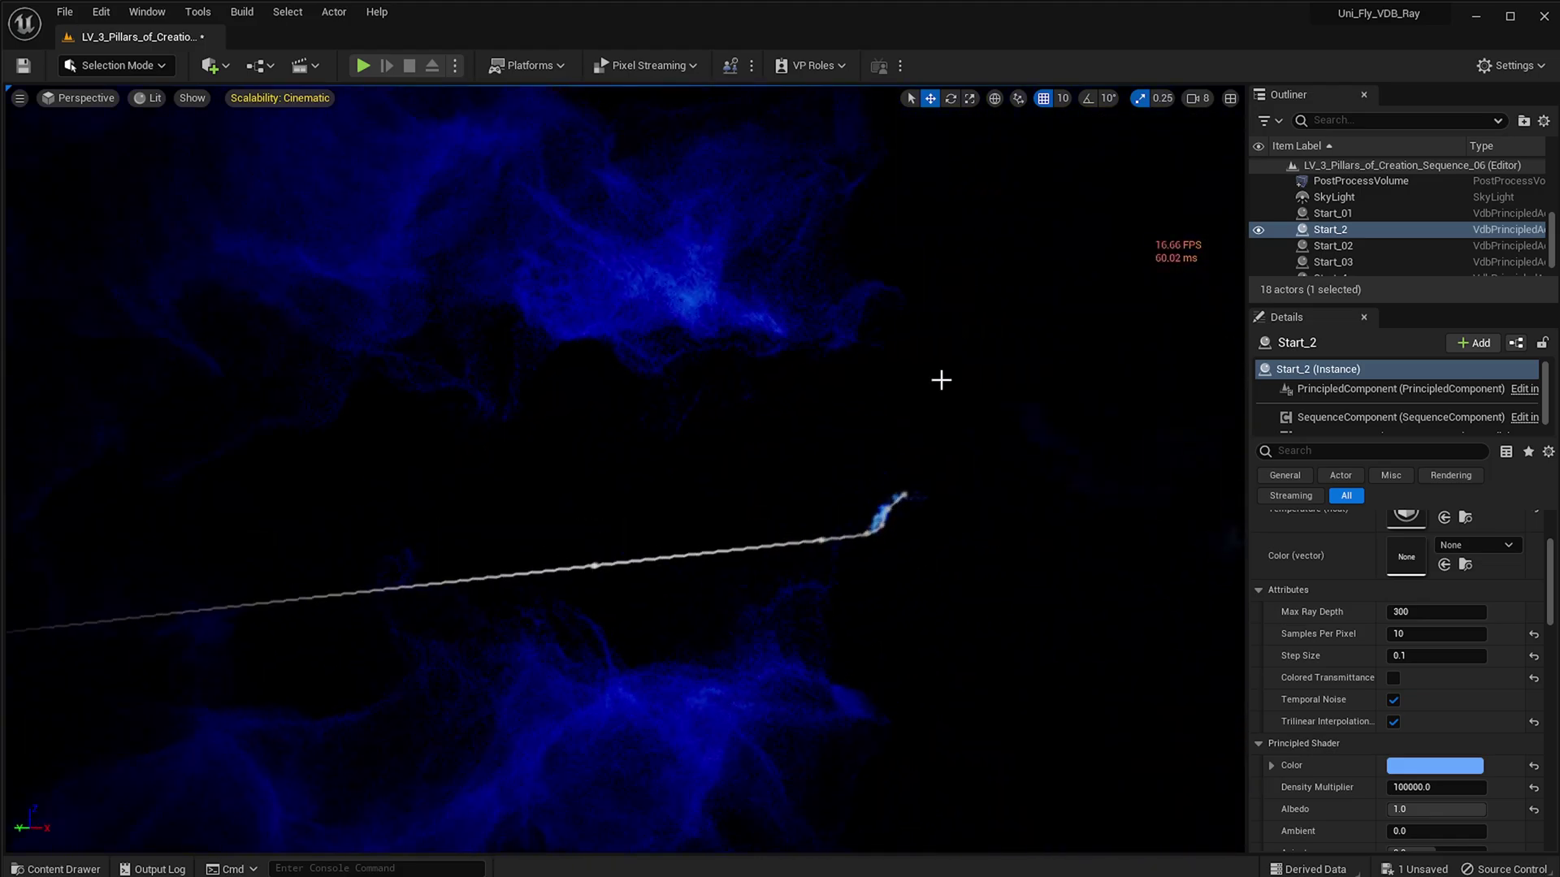
scroll(1348, 260, down, 1)
click(1367, 237)
ctrl+click(1365, 252)
mouse_move(1014, 400)
right_down()
mouse_move(942, 414)
mouse_move(1014, 400)
right_up()
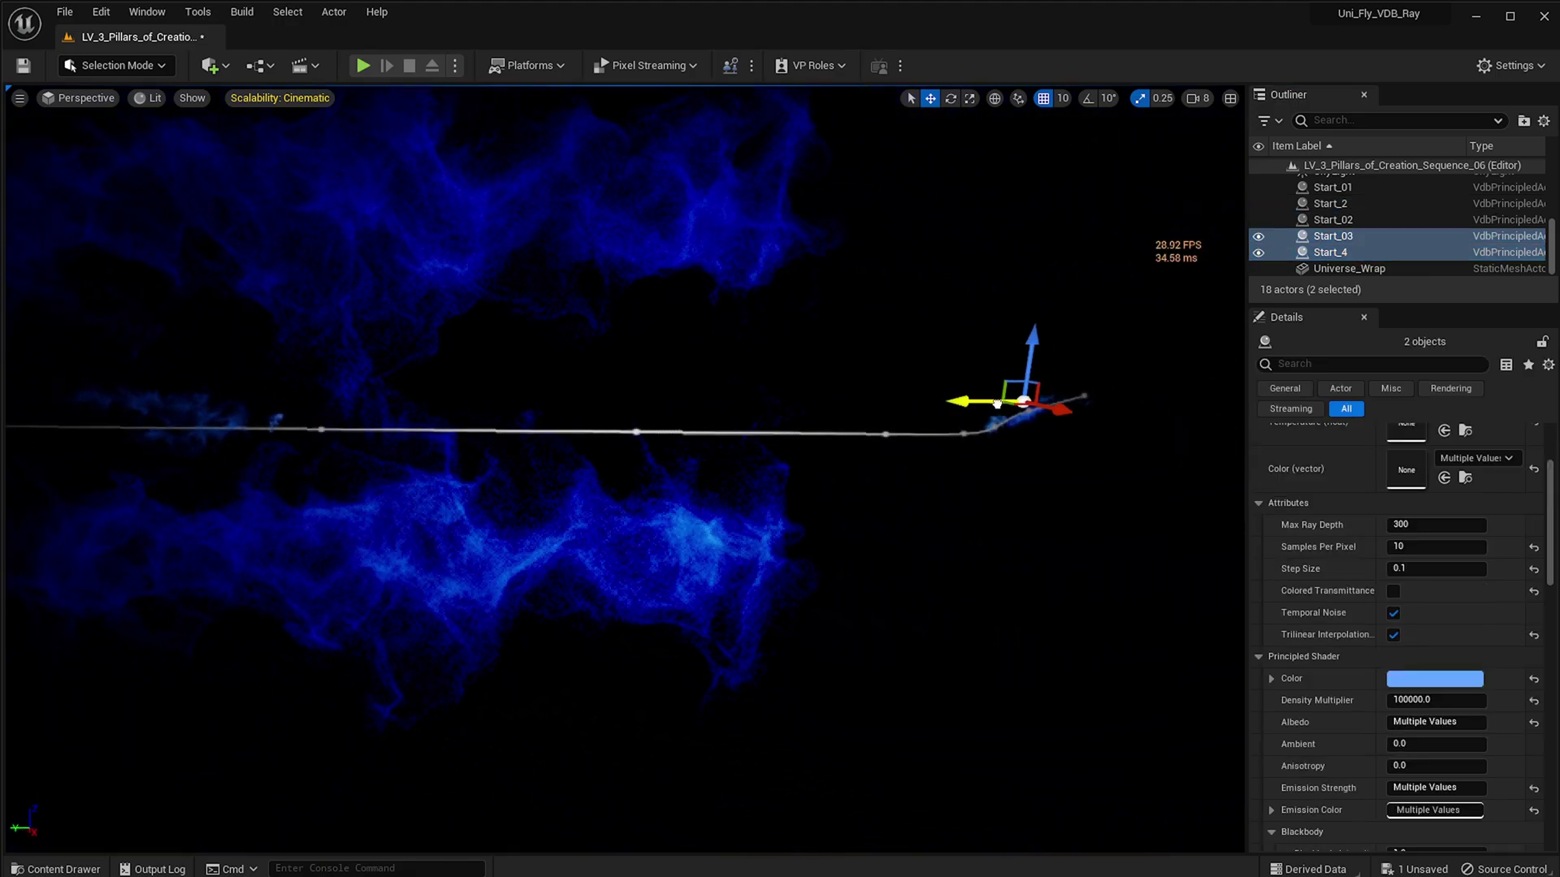
drag(997, 404, 570, 440)
right_drag(356, 463, 439, 479)
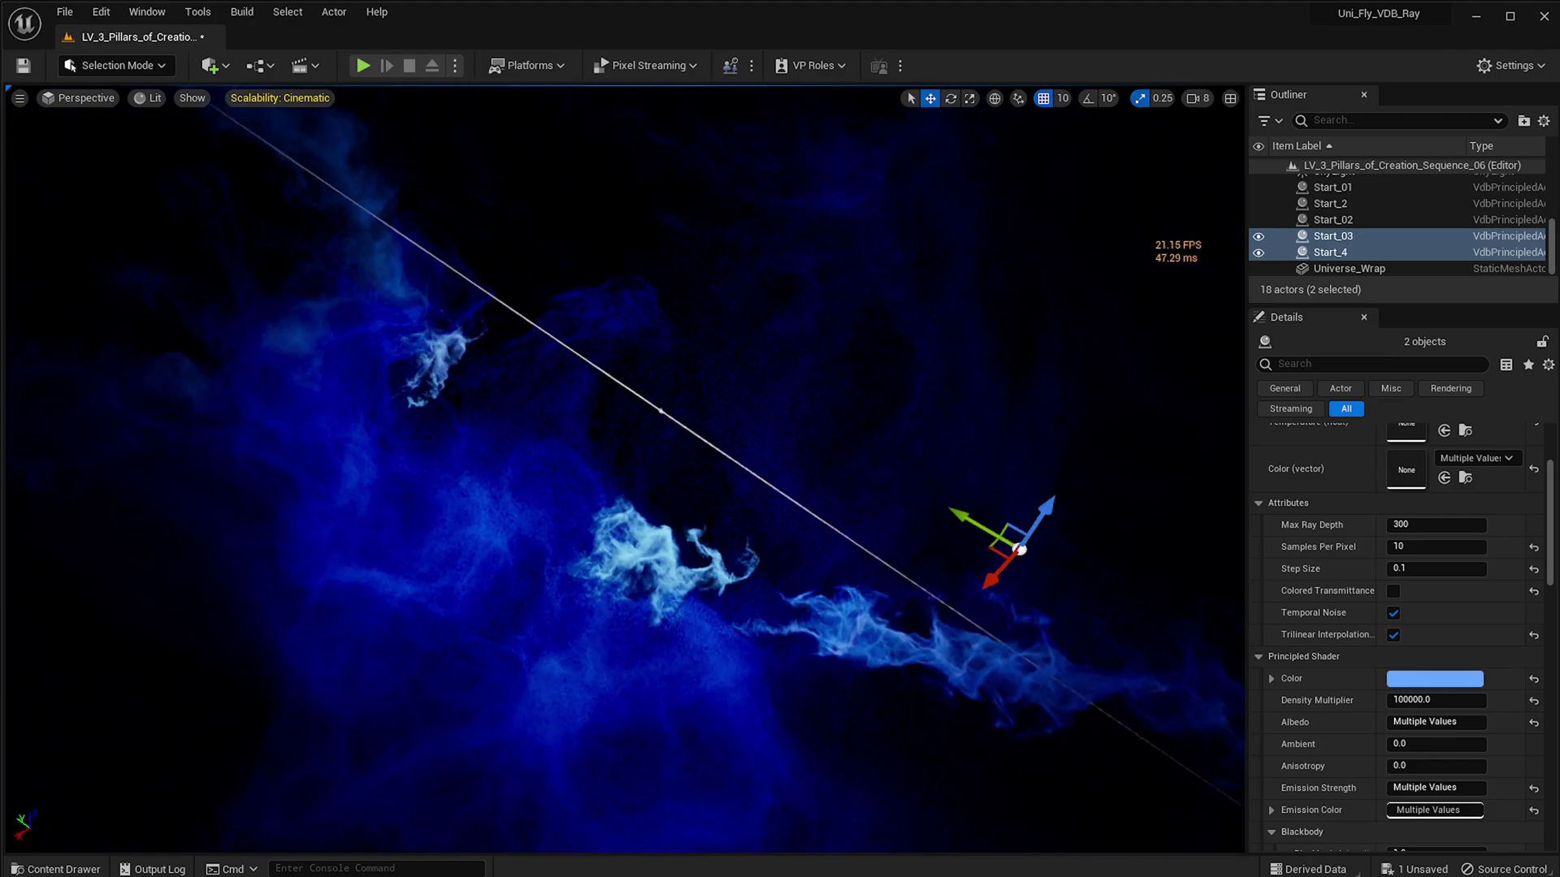
scroll(1000, 585, down, 5)
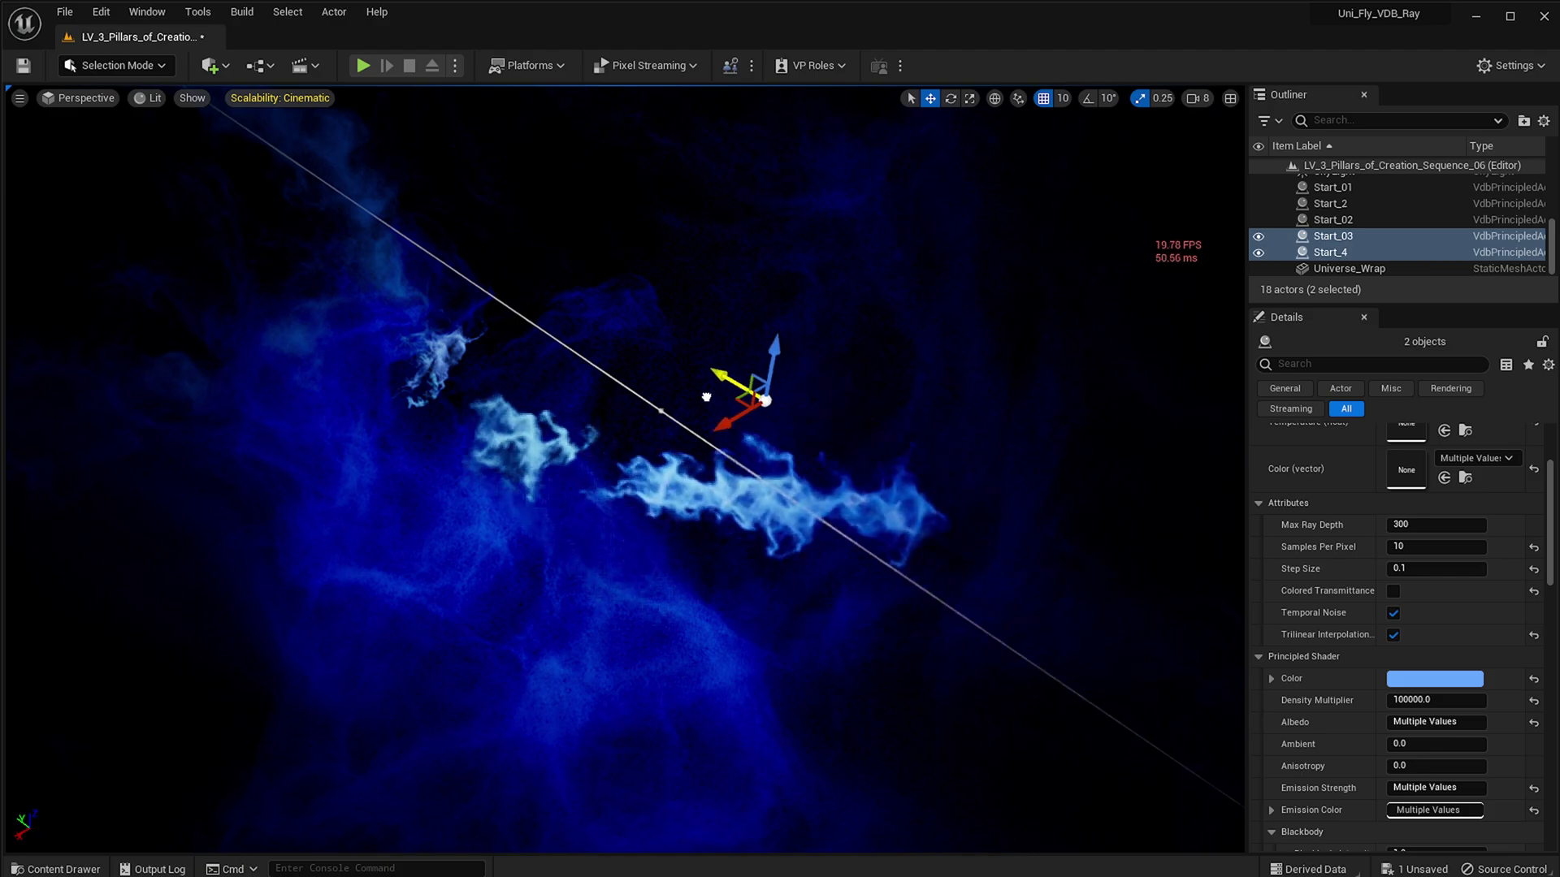
Change the shared uniform scale of Start_03 and Start_4, replacing its leading digit with 1
scroll(1361, 514, up, 5)
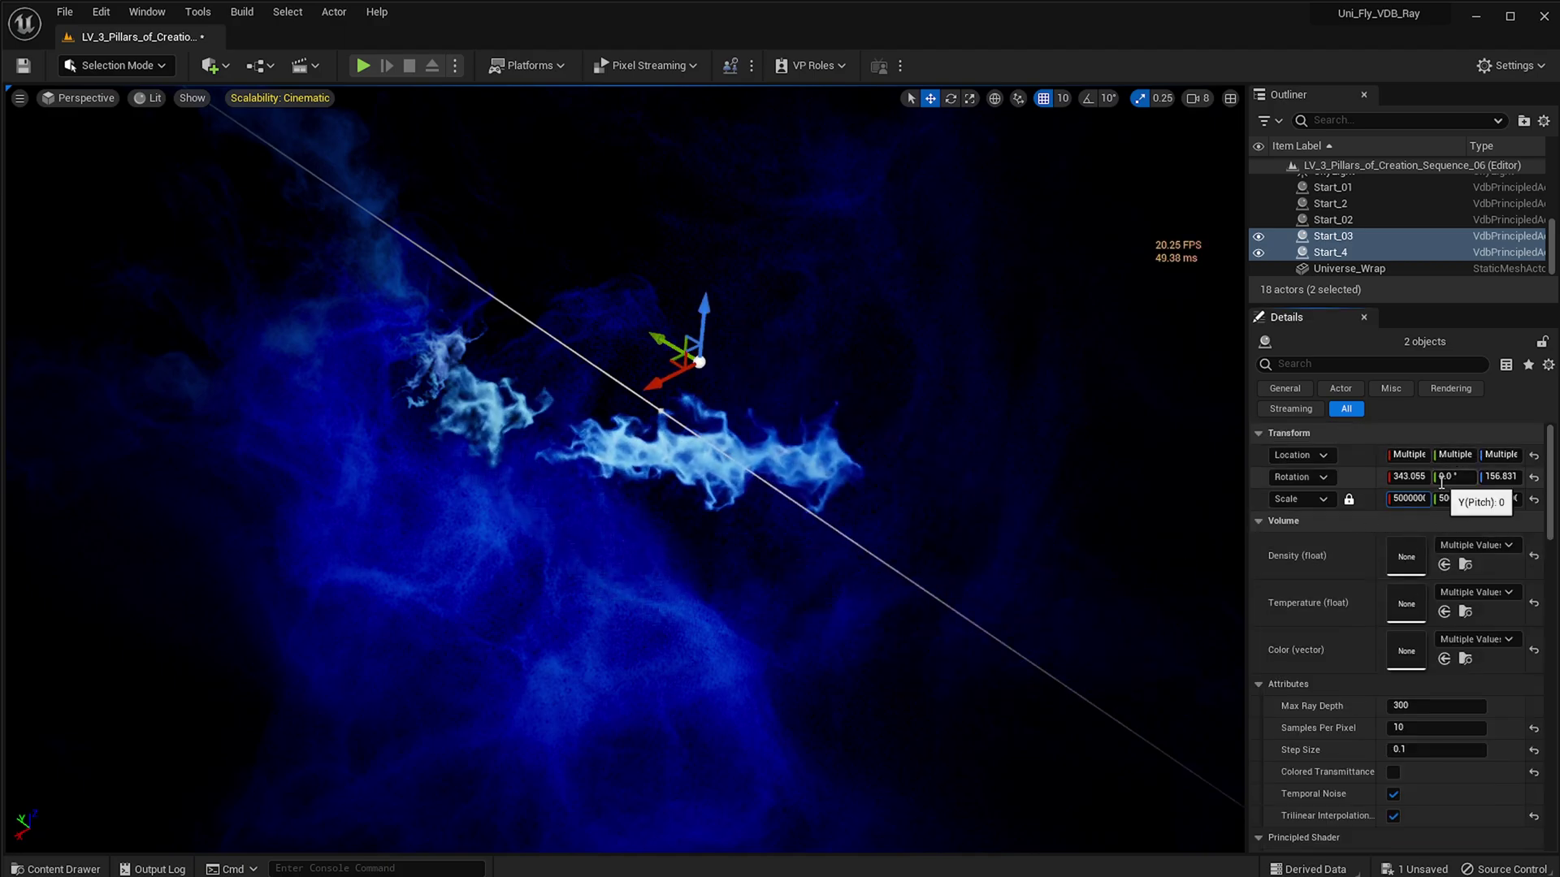
key(BackSpace)
text(1)
key(Return)
Shift Start_03 and Start_4 together along the Y axis, away from Start_02
right_drag(533, 433, 564, 455)
key(w)
key(e)
right_drag(595, 551, 743, 536)
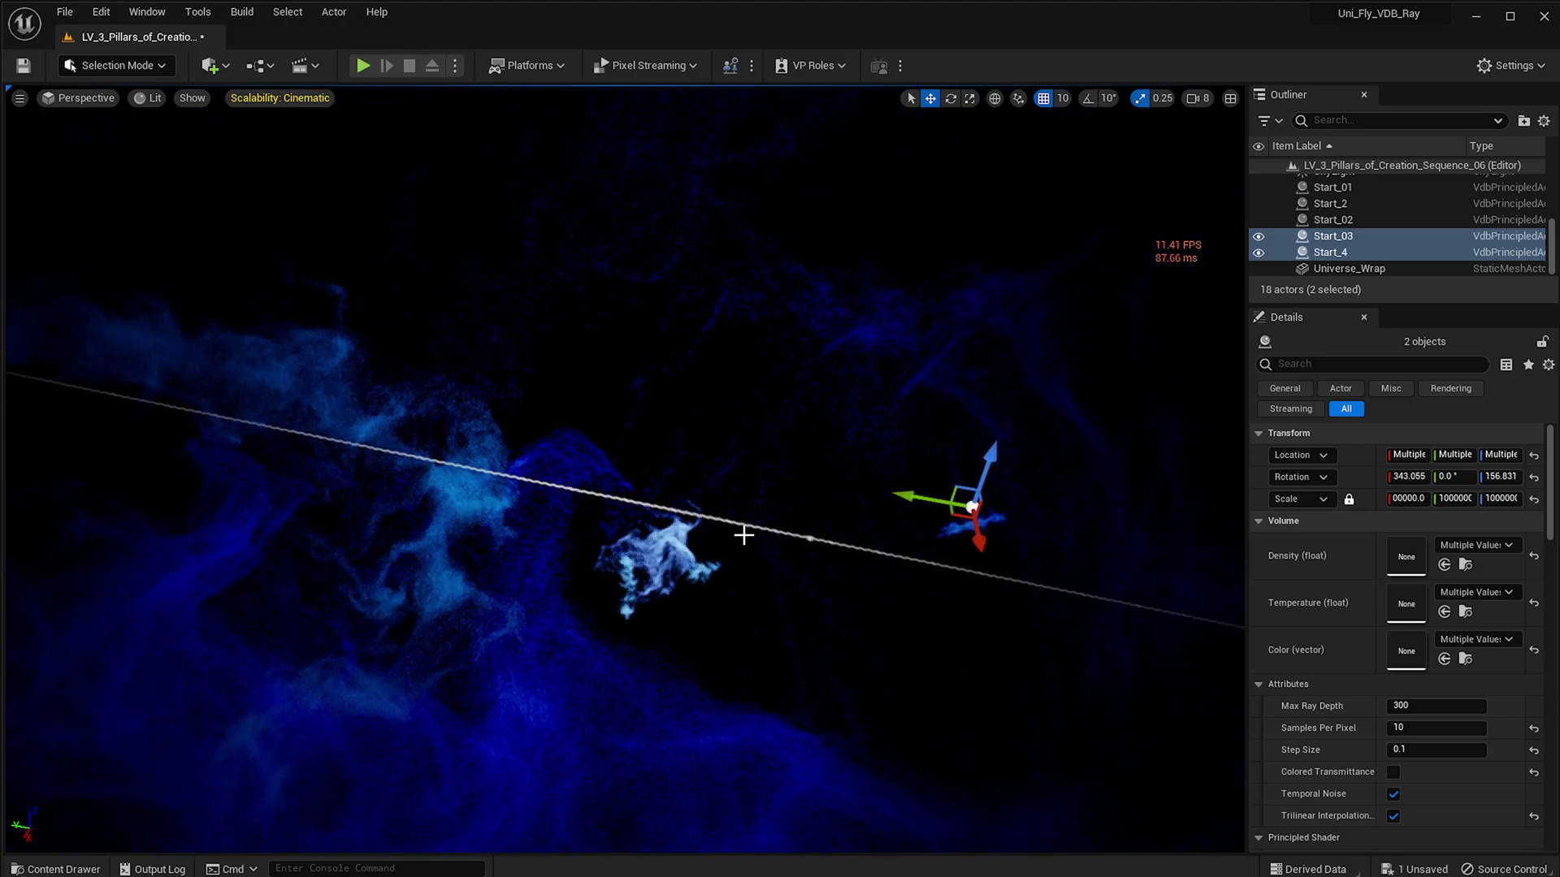
drag(907, 498, 1040, 523)
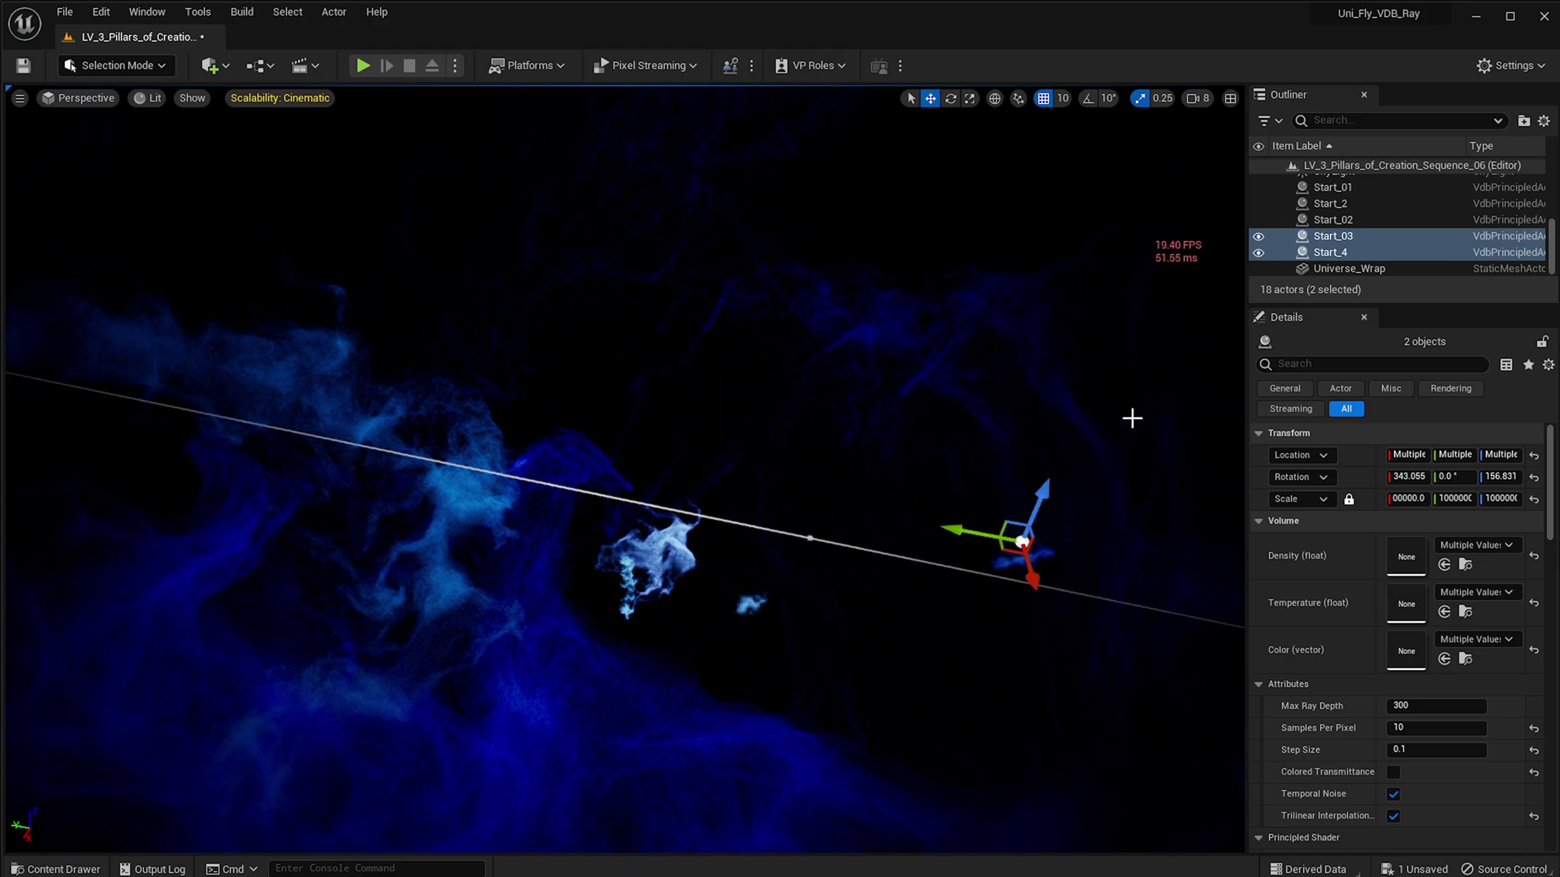
Select only Start_03 and move it along the X and Z axes to adjust its offset from the camera path
click(1333, 253)
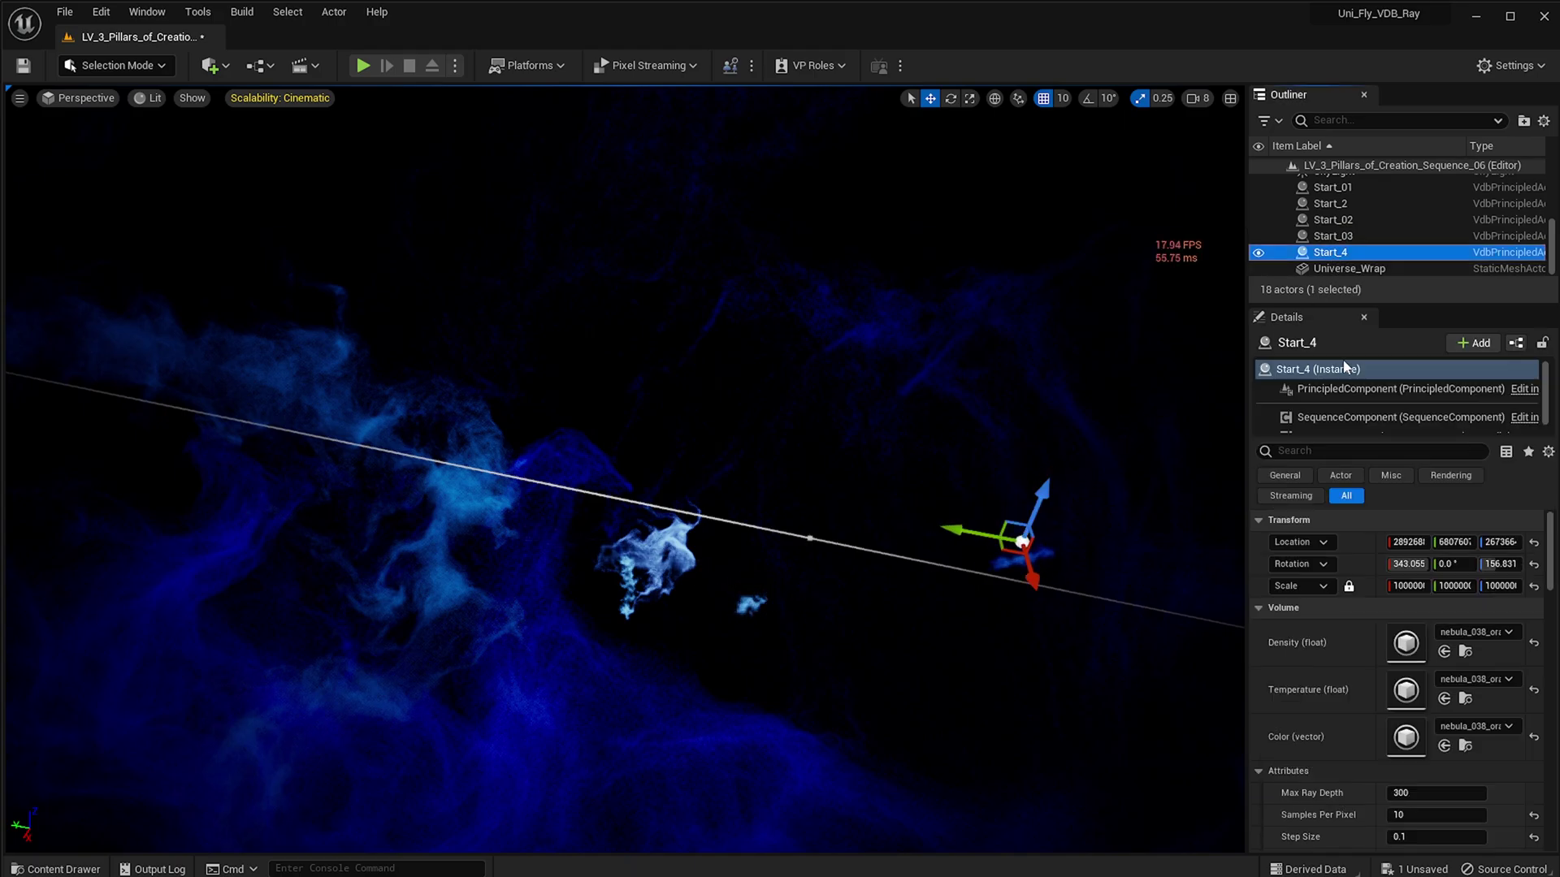
click(1342, 237)
right_drag(735, 548, 771, 550)
right_drag(663, 527, 296, 578)
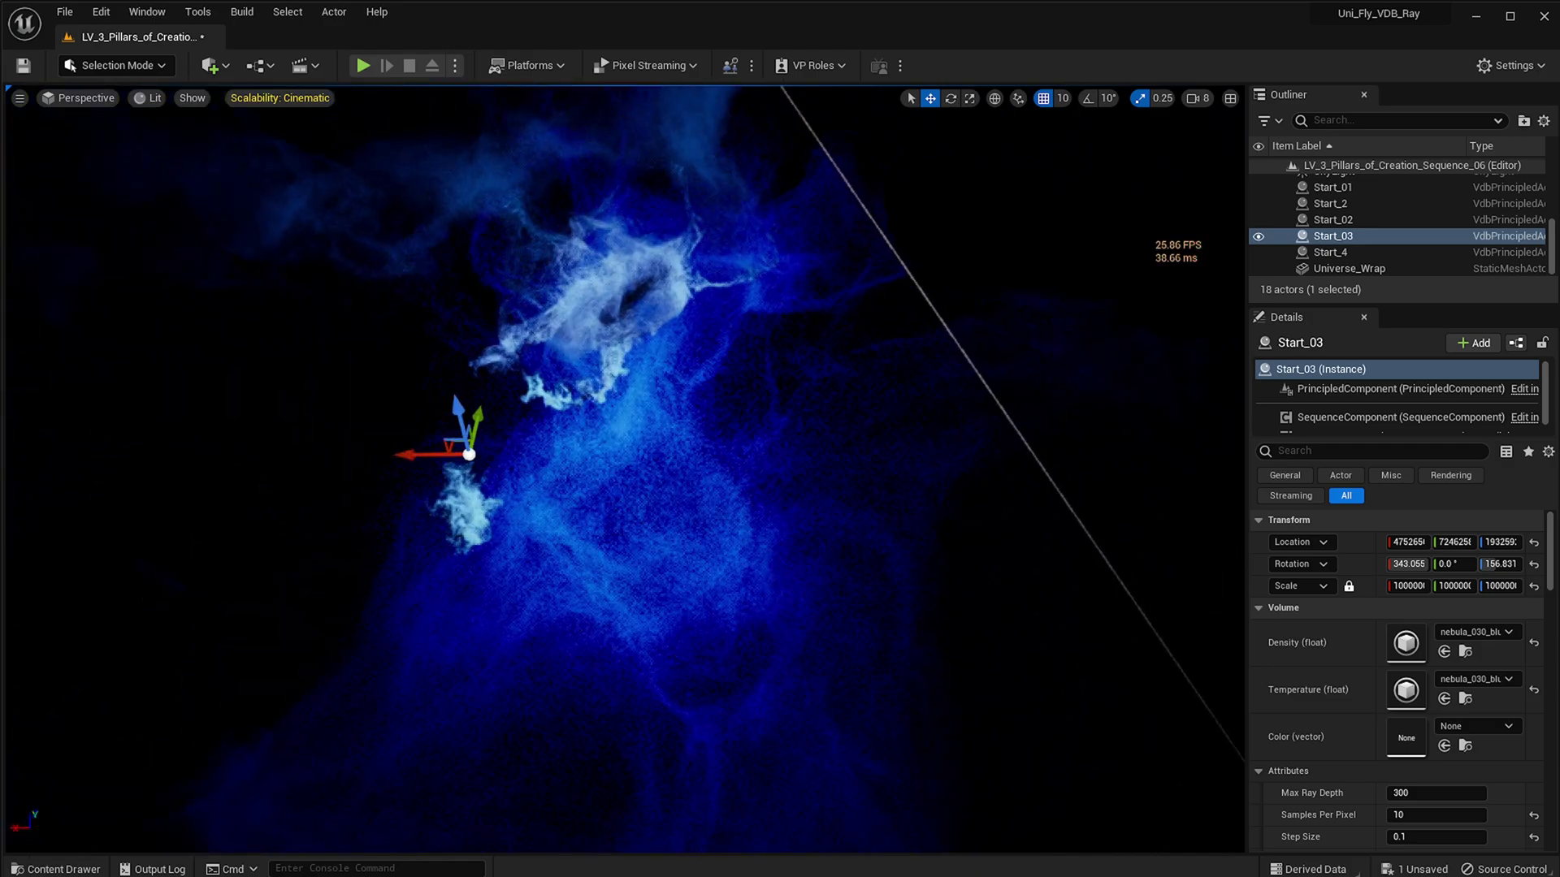
drag(439, 451, 564, 469)
right_drag(564, 469, 650, 480)
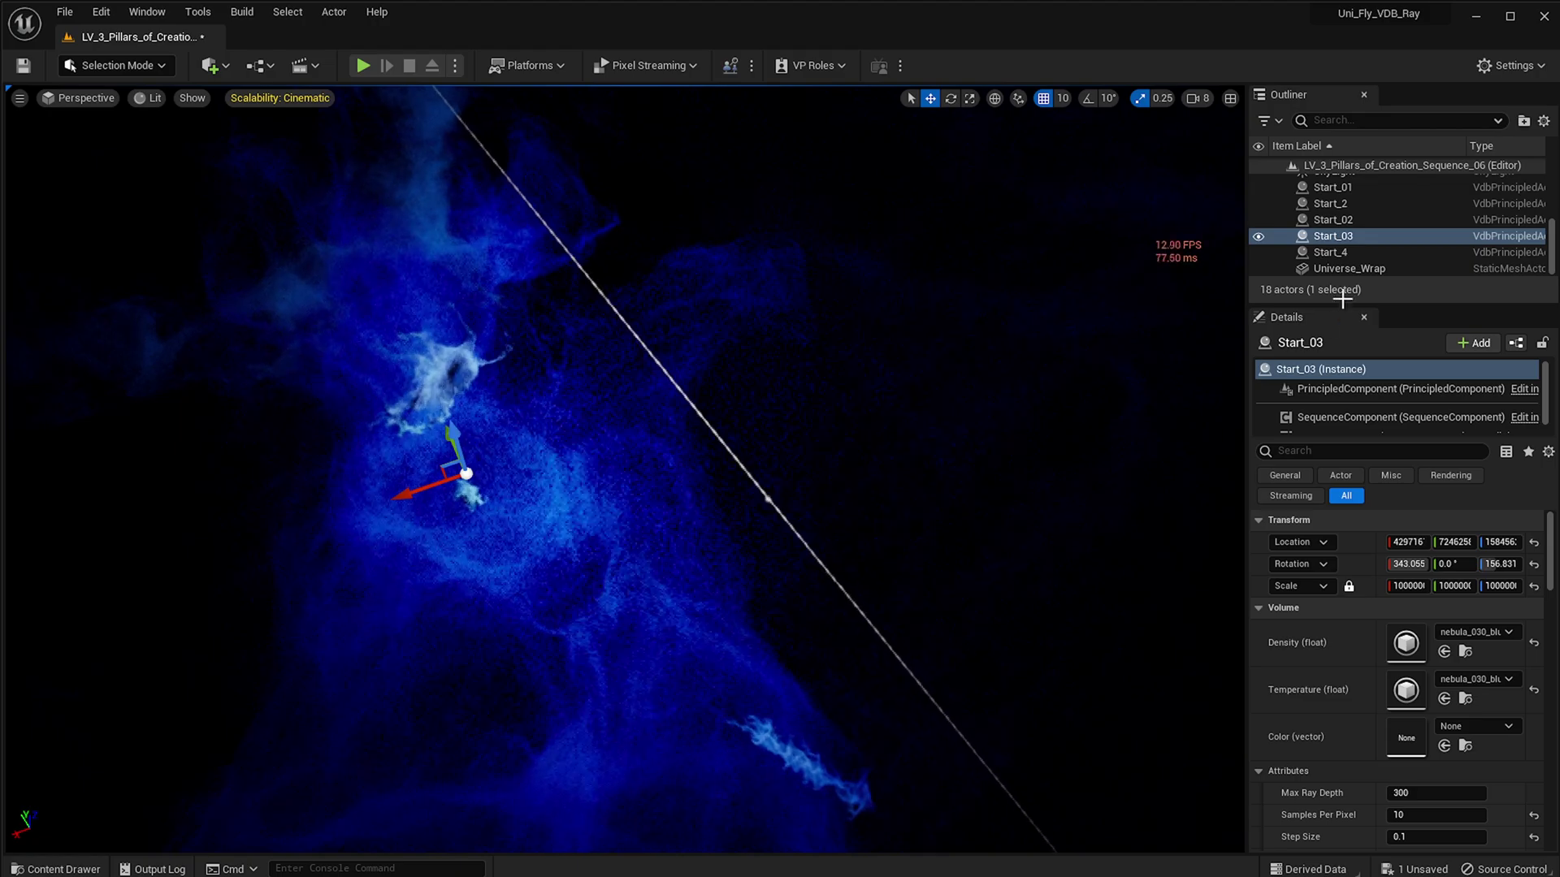
Select Start_4 and move it beside Start_03 so the two nebula volumes meet just below the camera path
click(1363, 221)
click(1340, 252)
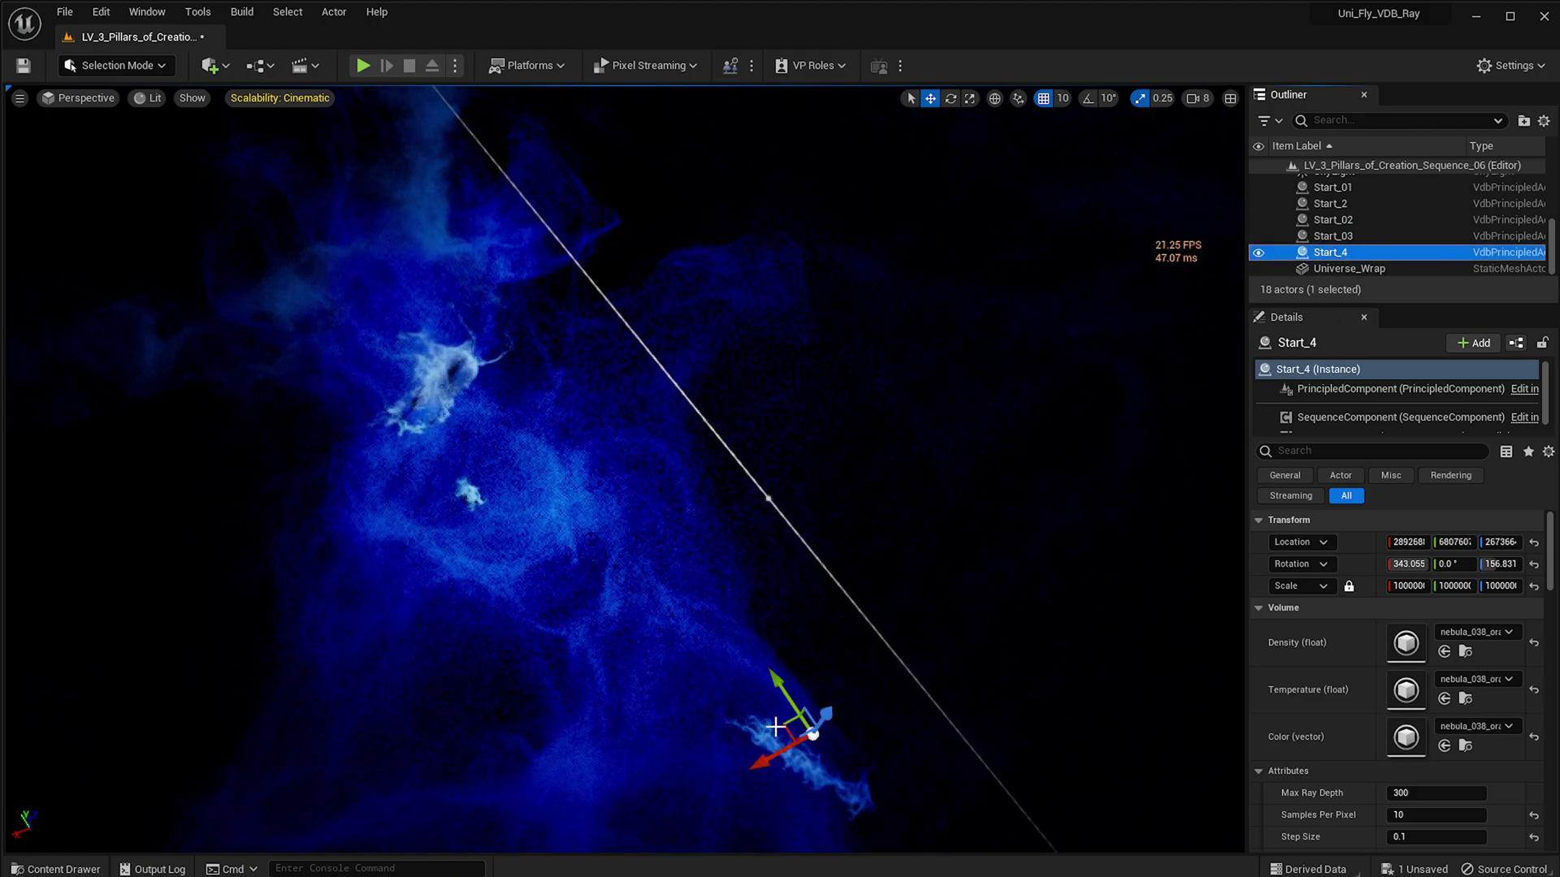
drag(798, 723, 621, 600)
drag(494, 481, 492, 480)
right_drag(493, 480, 568, 459)
drag(827, 380, 682, 574)
right_drag(682, 575, 504, 572)
right_drag(712, 595, 839, 561)
key(w)
key(s)
key(w)
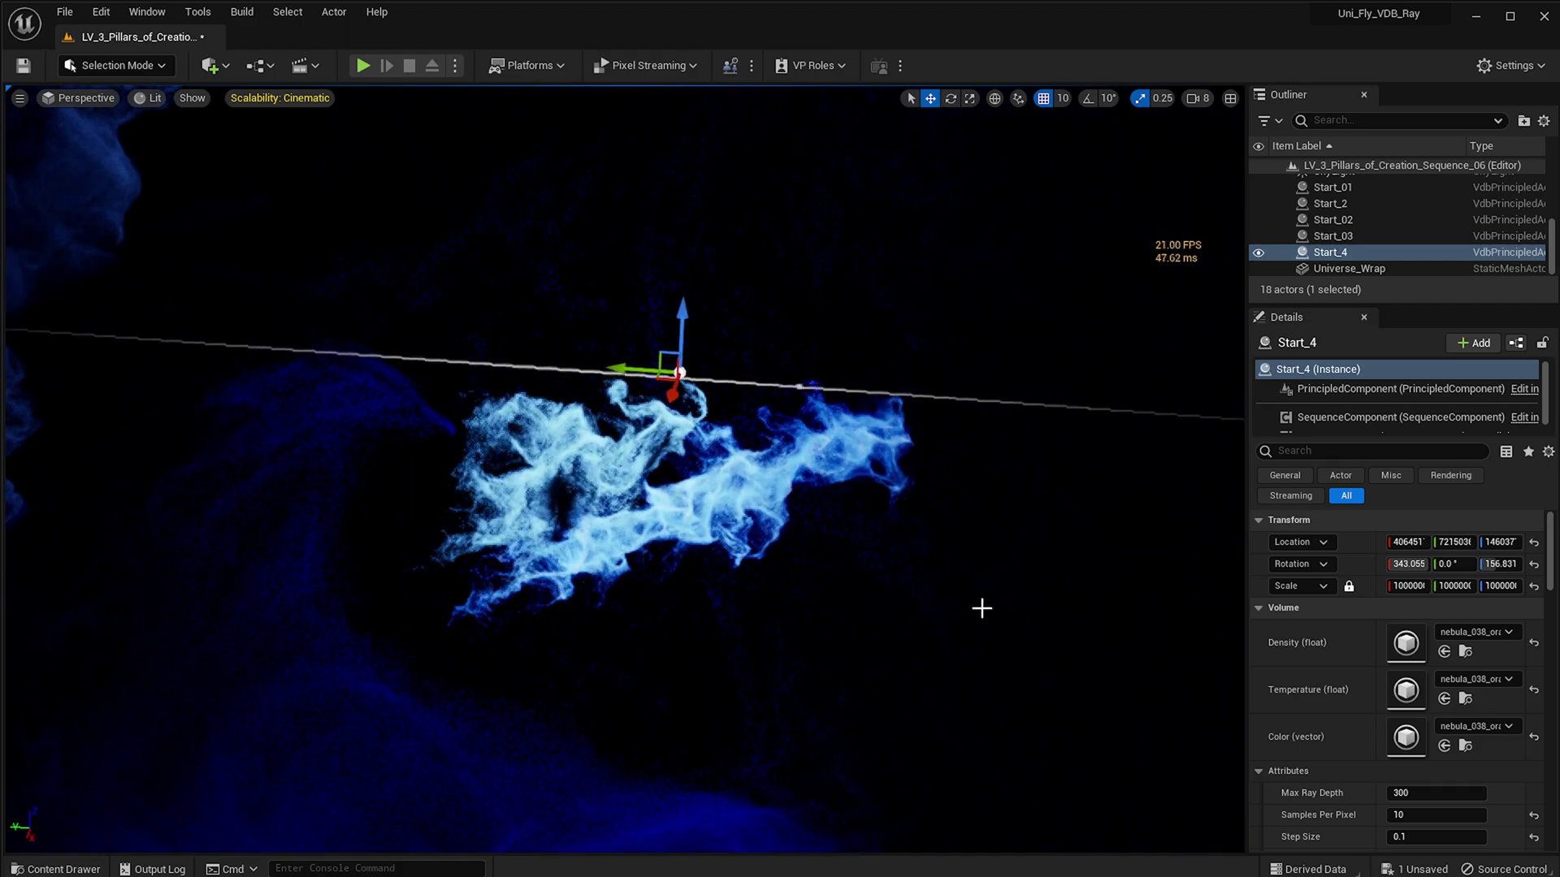
Enable Colored Transmittance on Start_4 and change its Principled Shader color to light purple
scroll(1467, 739, down, 5)
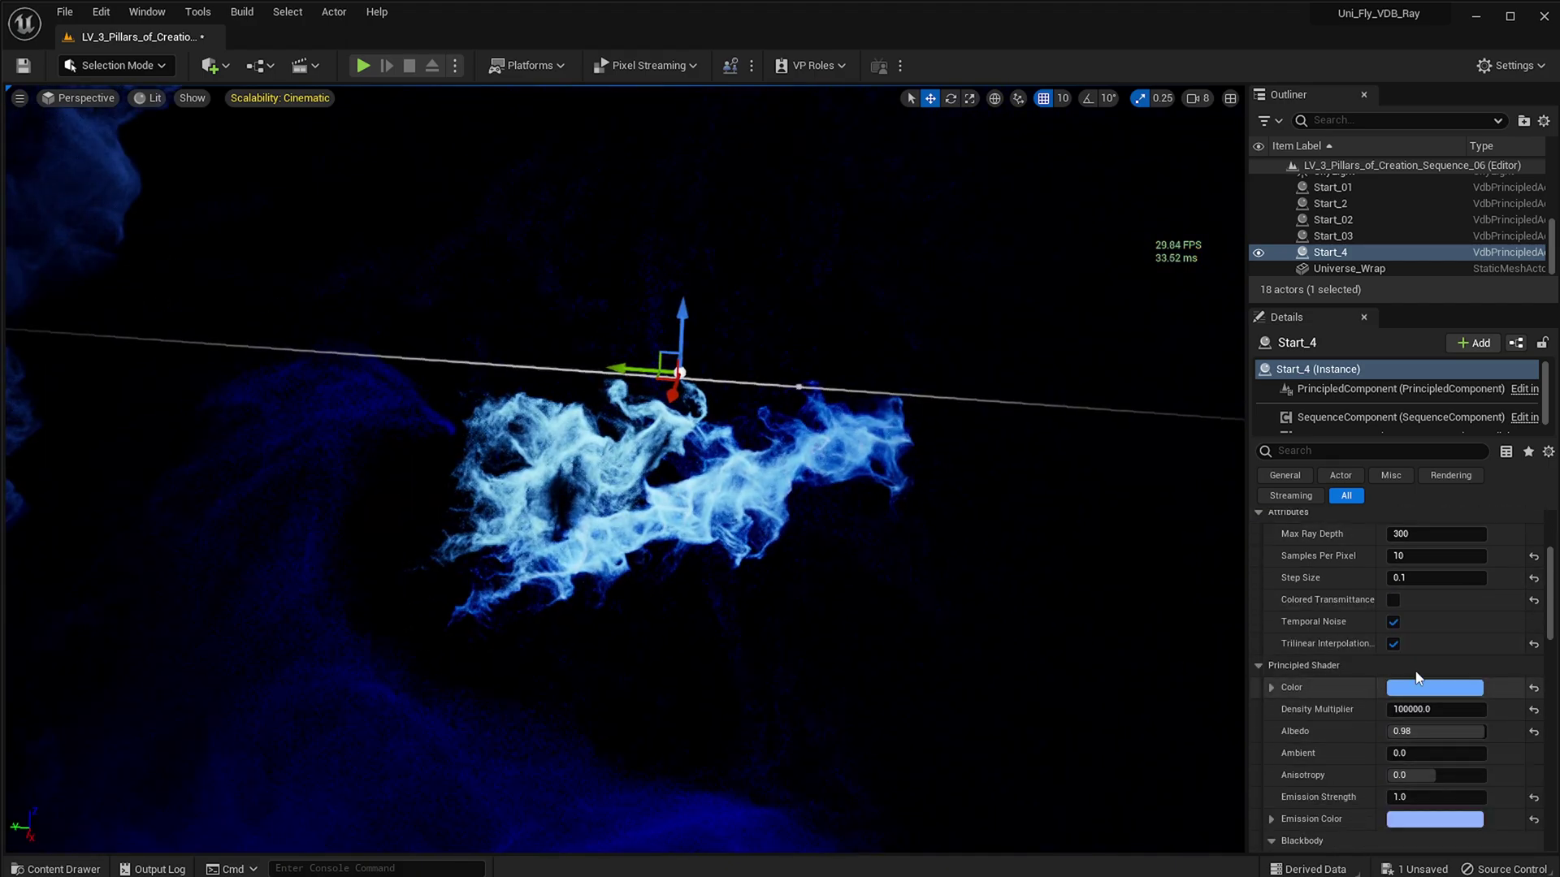
click(1391, 602)
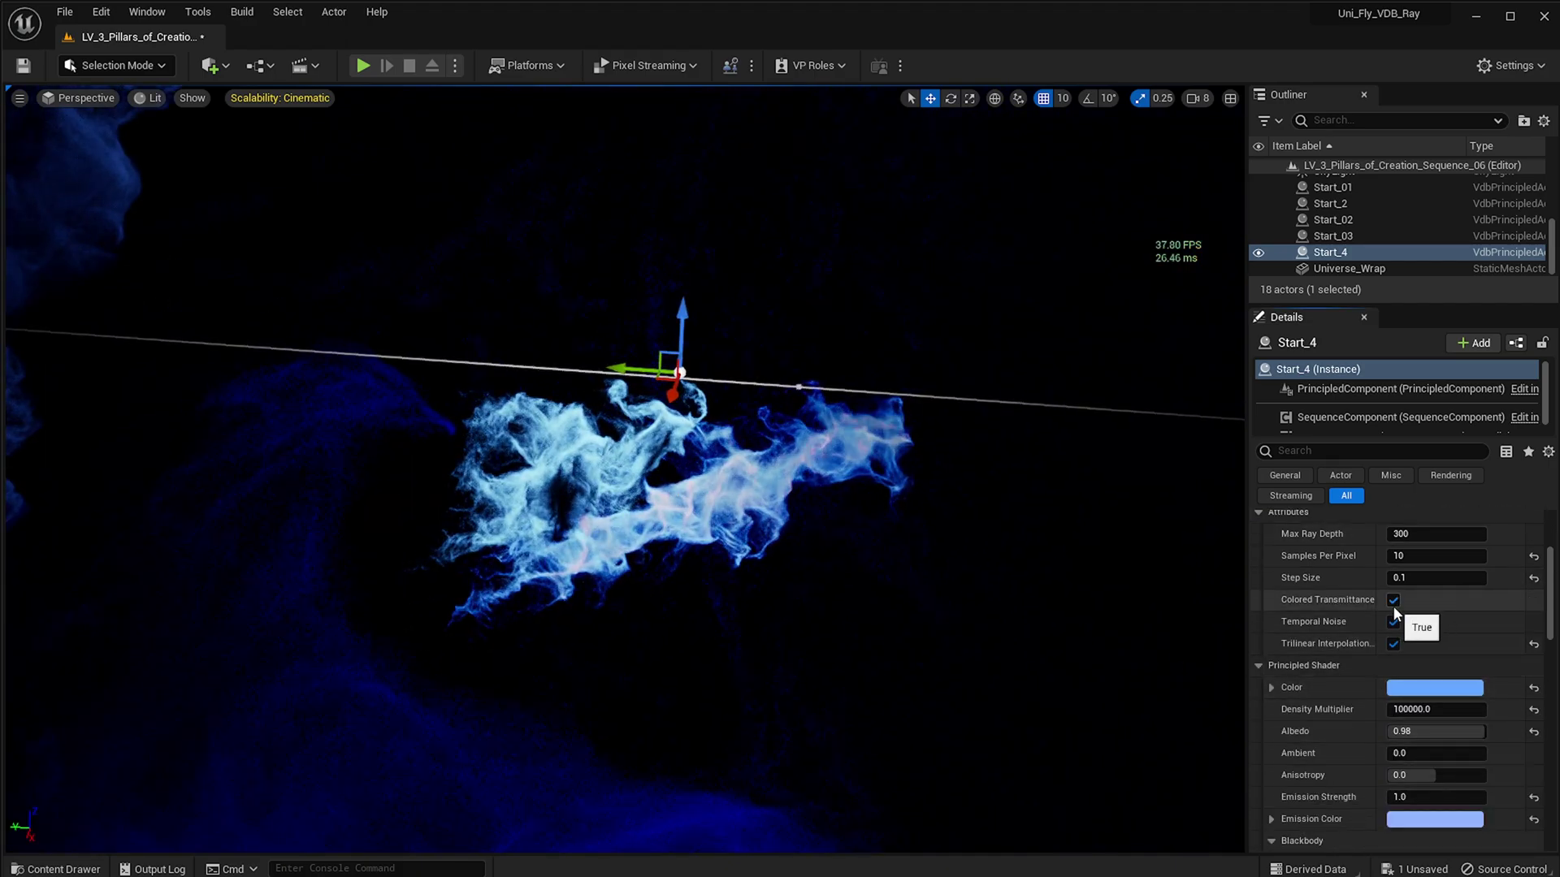
click(1437, 689)
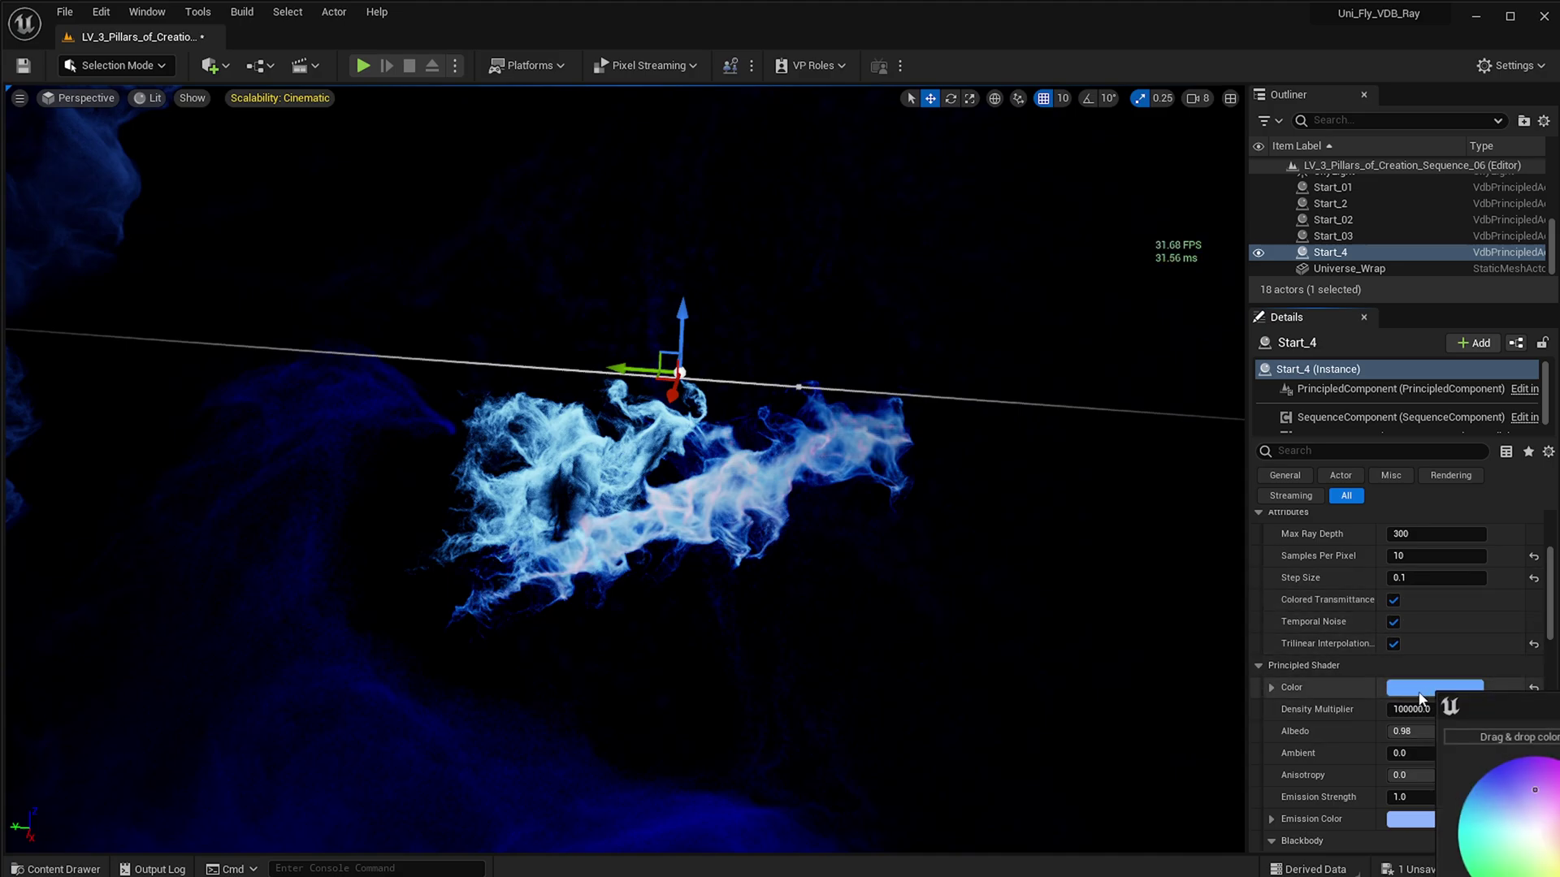
click(1532, 786)
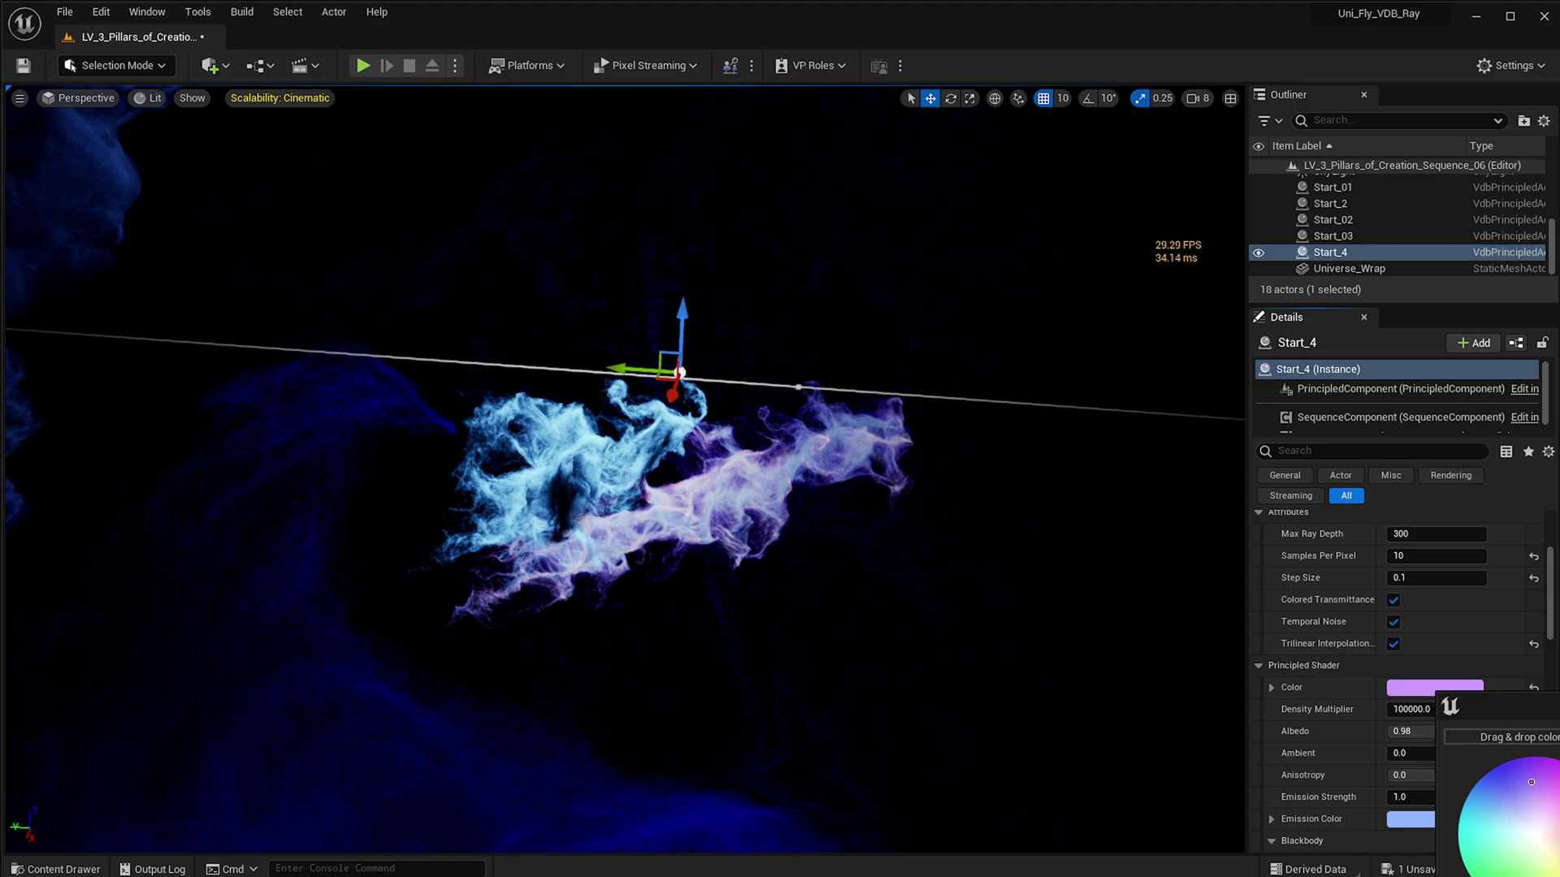
click(1558, 876)
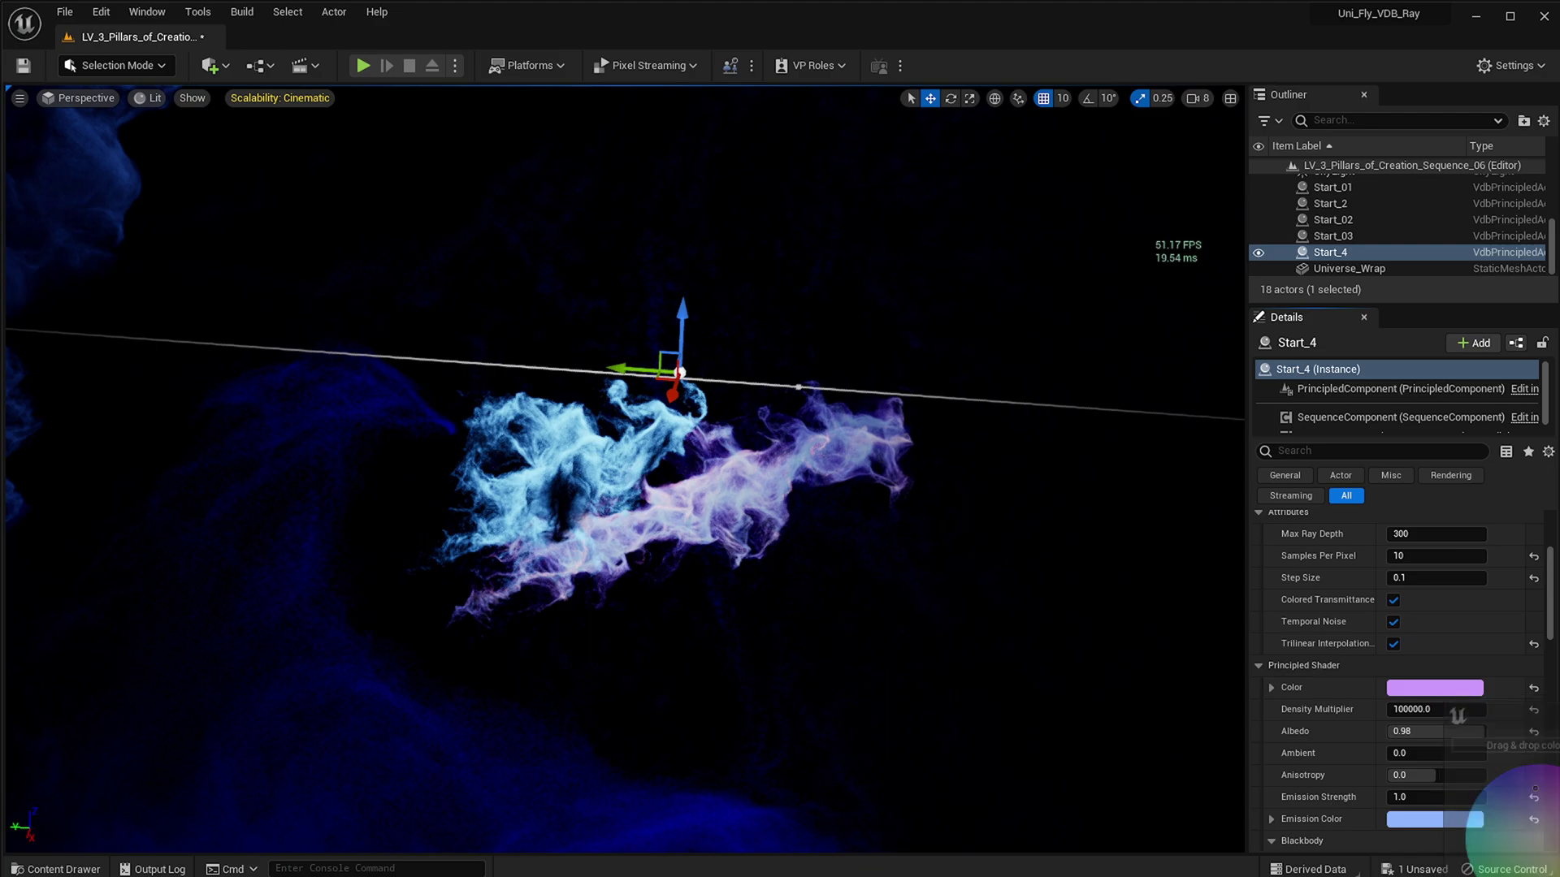
Enable Colored Transmittance on Start_03 and shift its Principled Shader color to a more saturated blue
click(1342, 235)
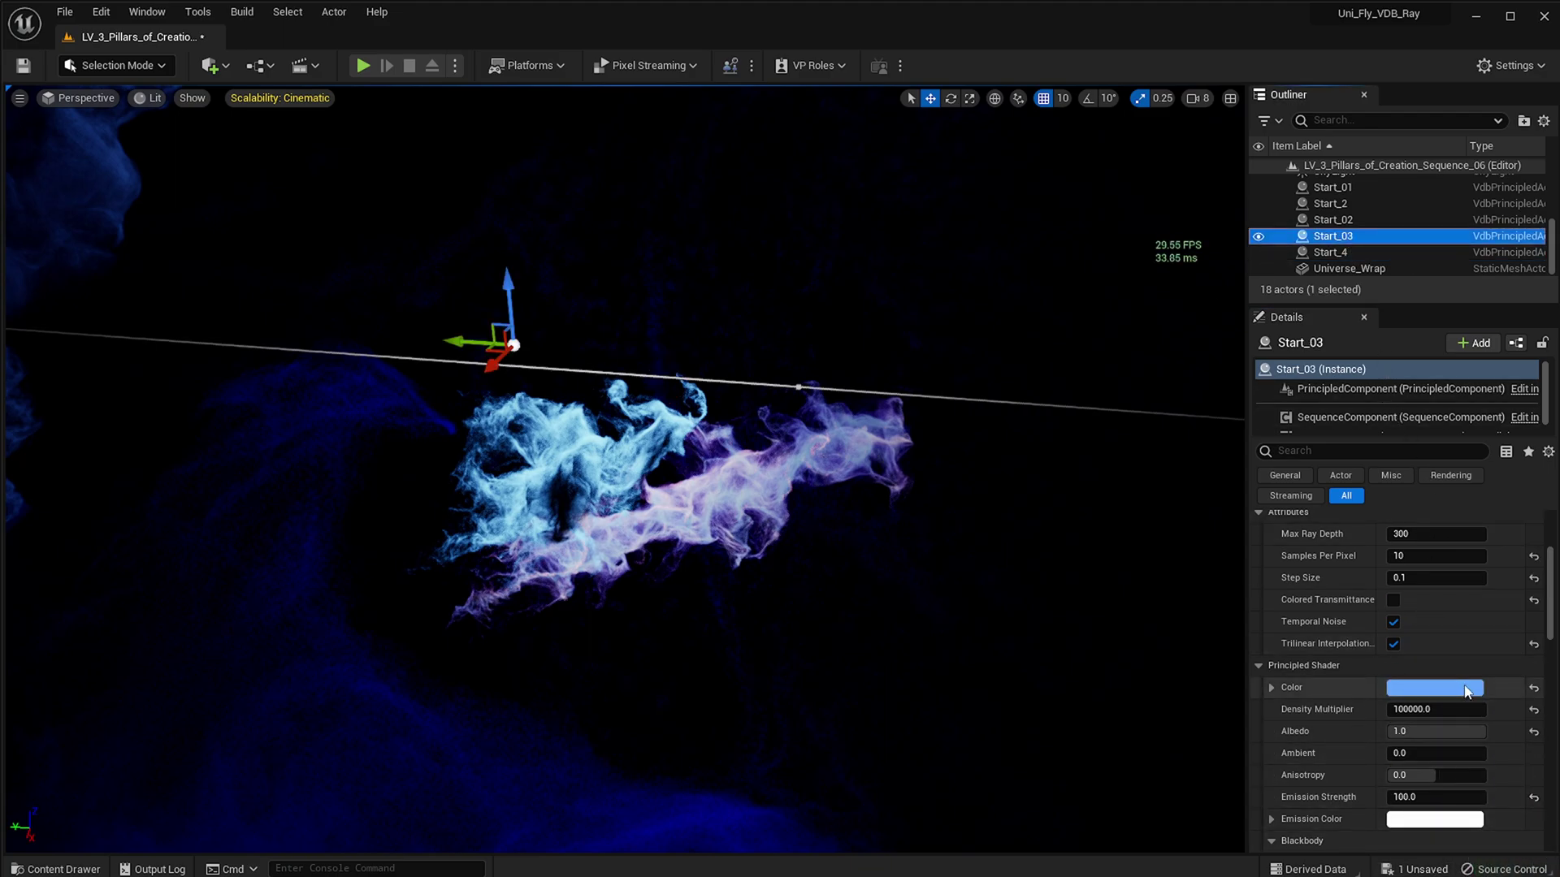
click(1394, 599)
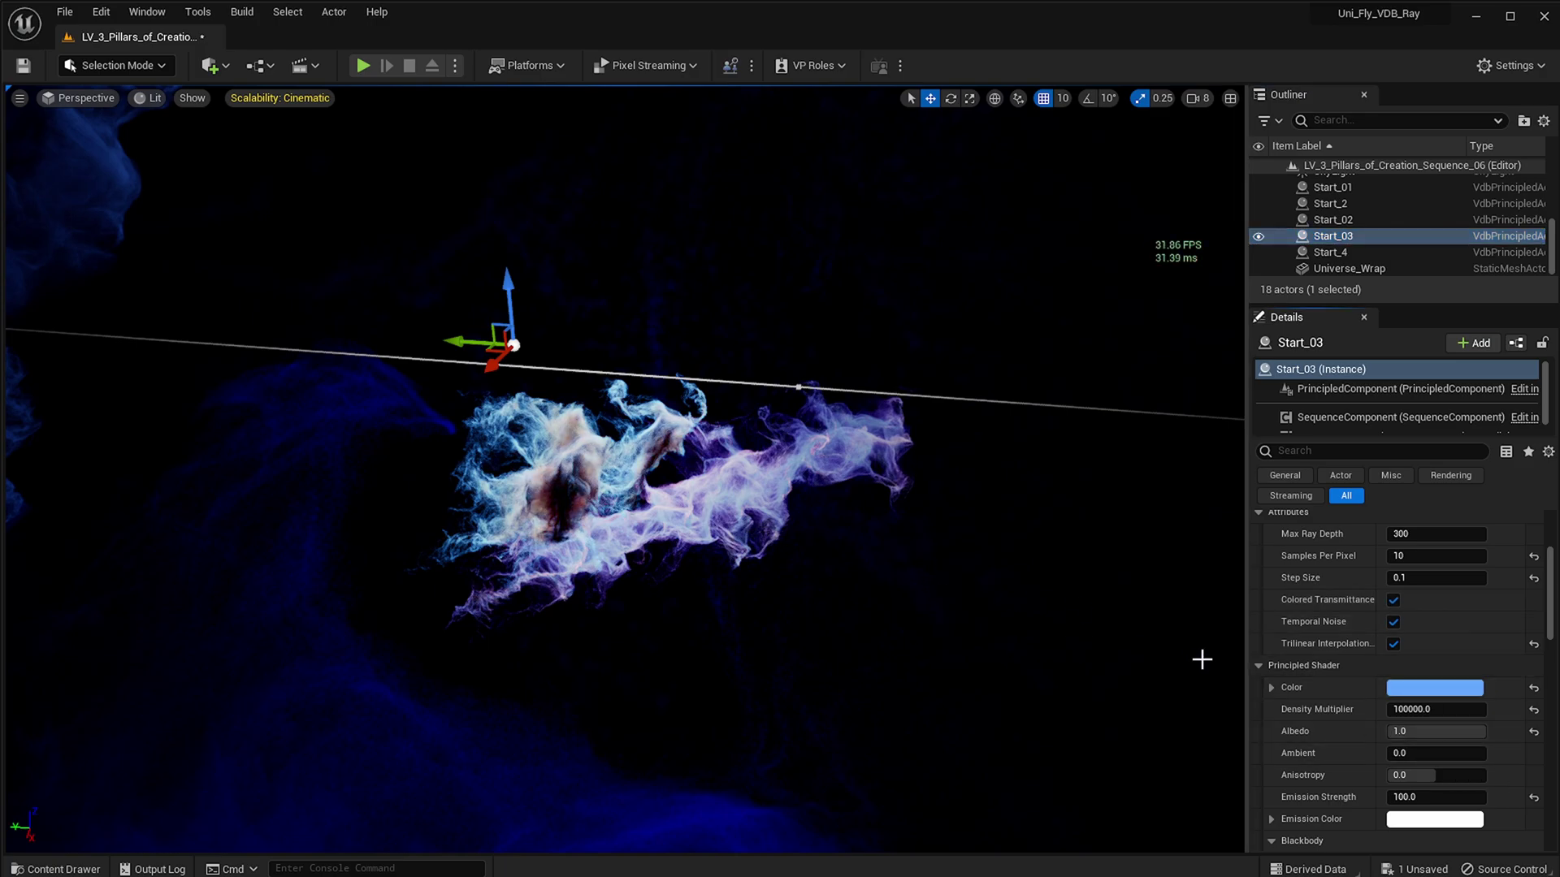
click(1433, 687)
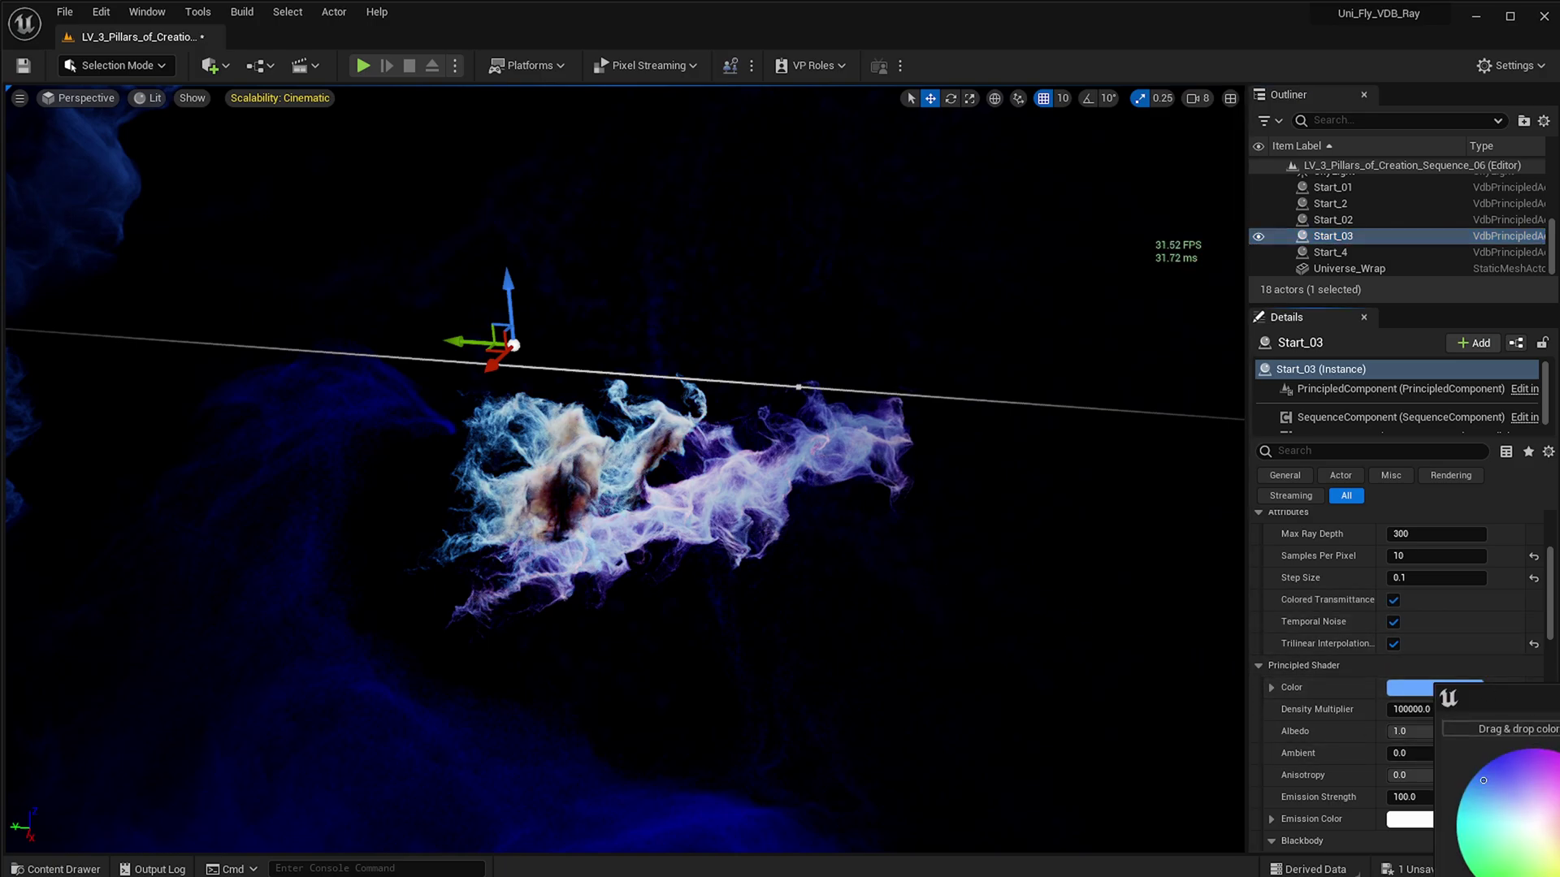
drag(1483, 780, 1477, 776)
key(Return)
Set the Step Size of both Start_03 and Start_02 to 1.0
right_drag(626, 454, 992, 517)
right_drag(848, 535, 804, 496)
click(1391, 576)
key(Return)
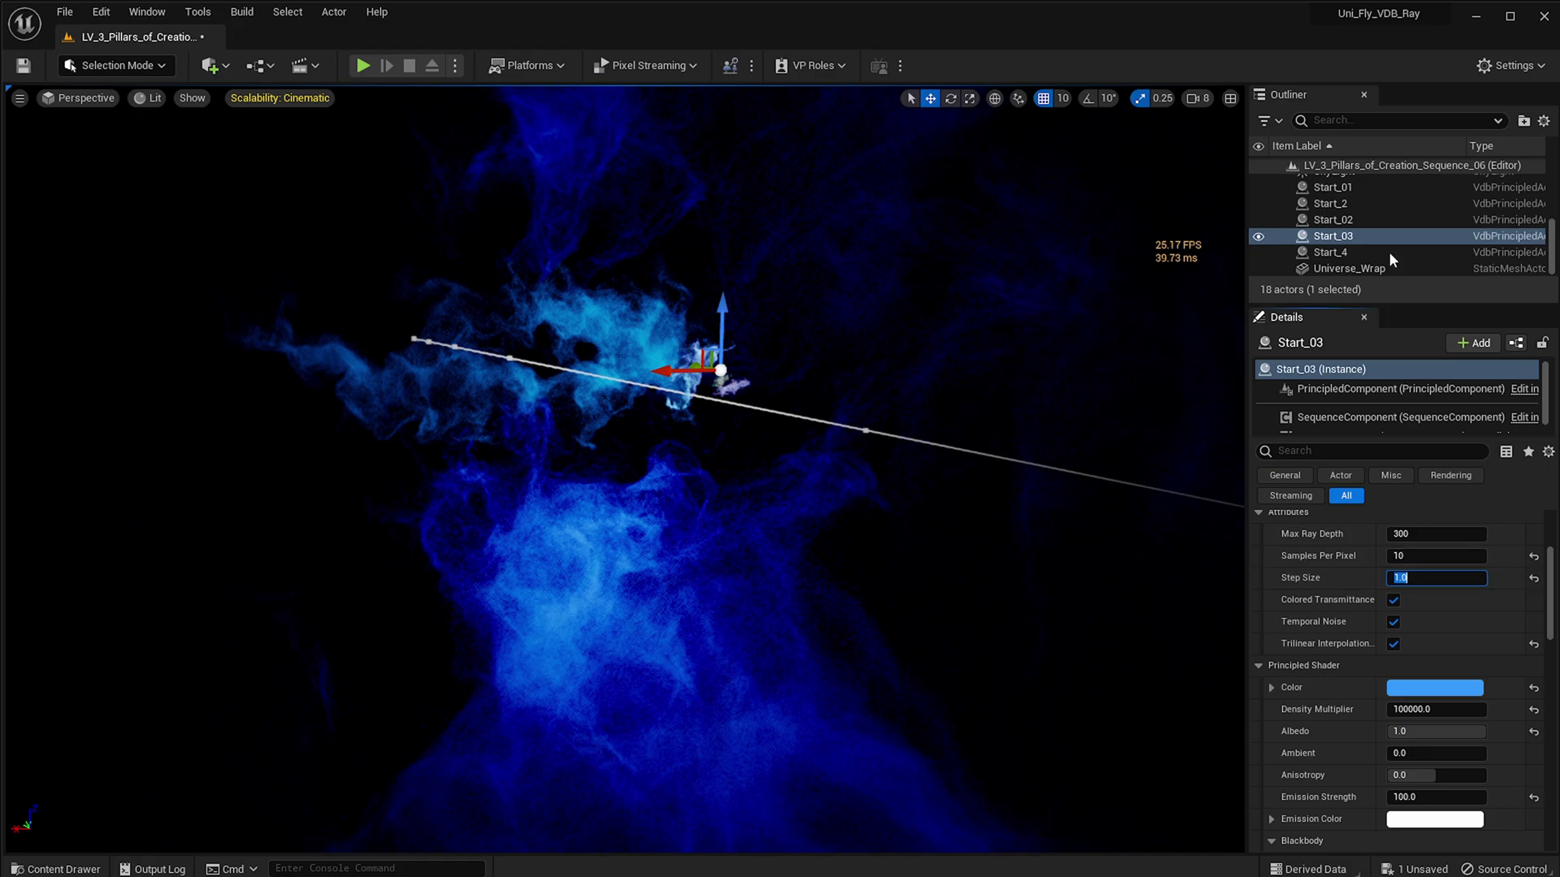
click(1361, 223)
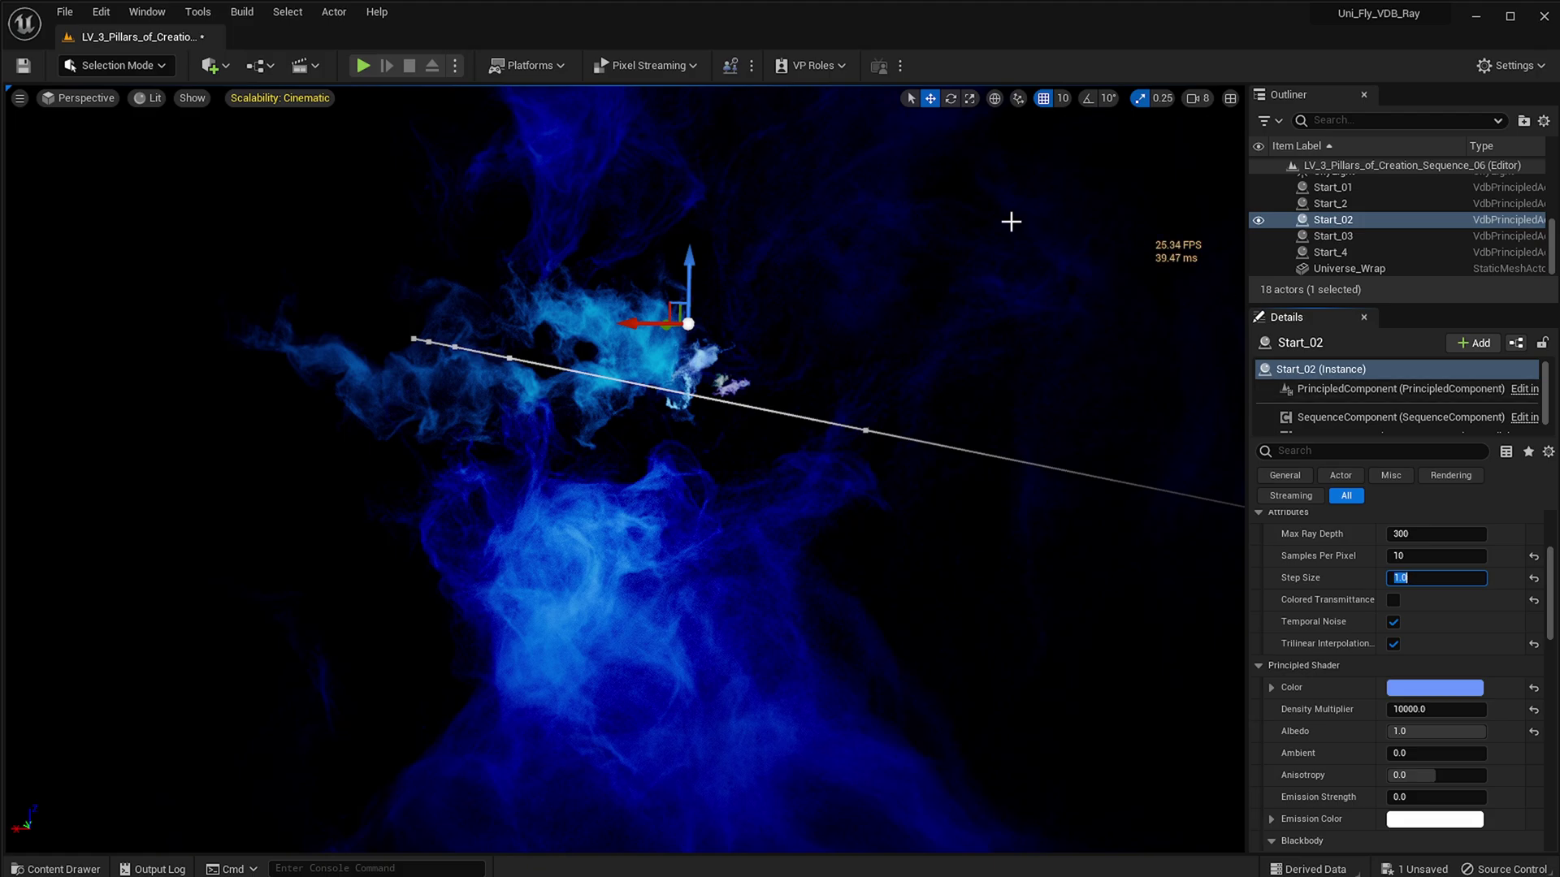
right_drag(1019, 213, 1016, 166)
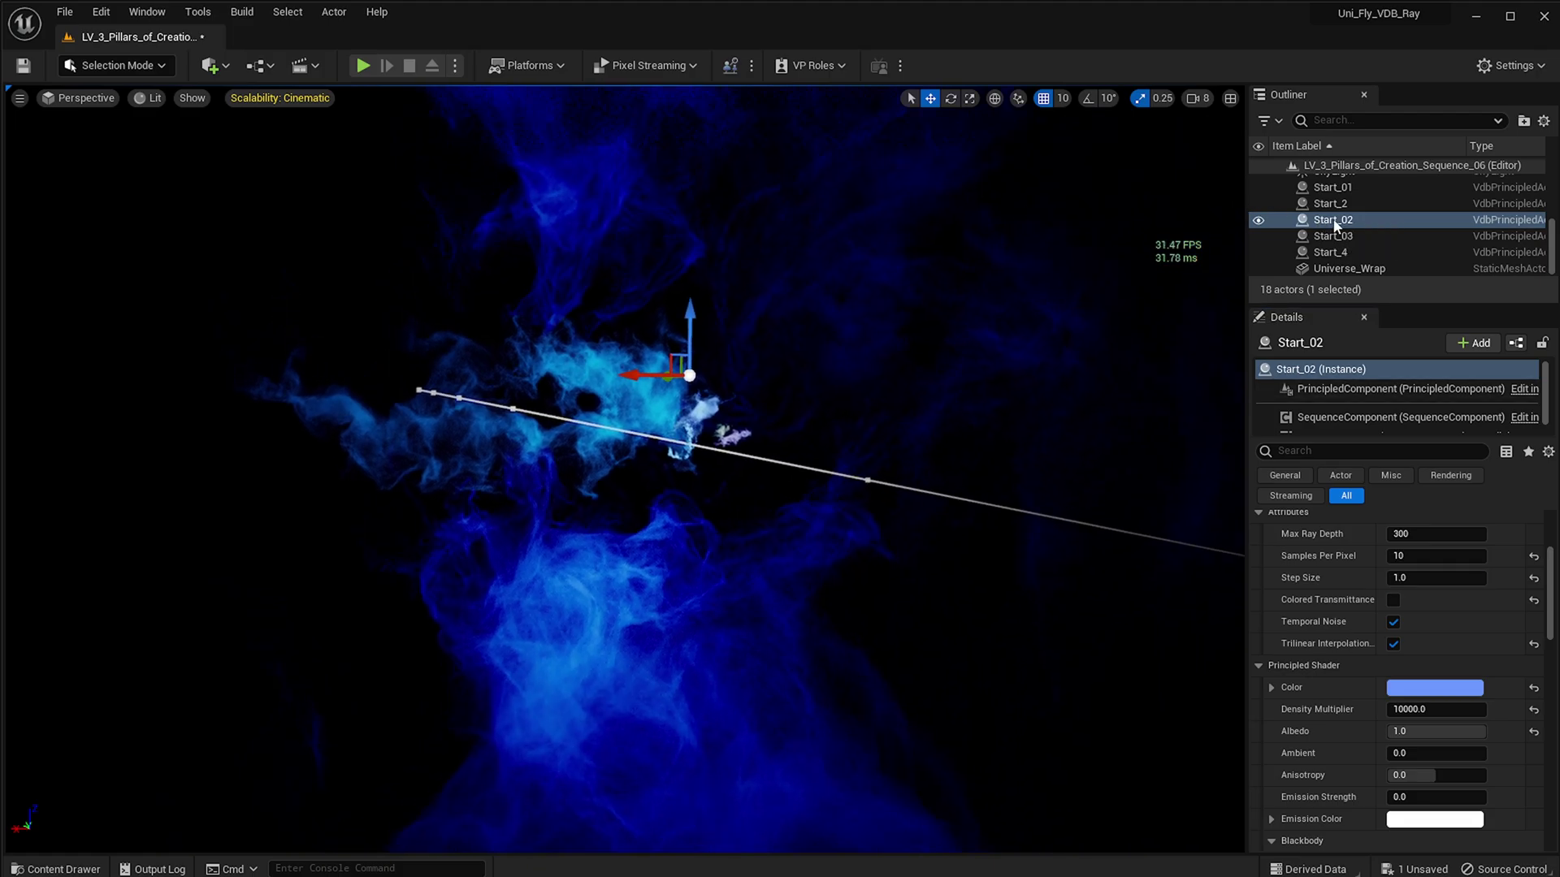
Look through the level's actor list, from the nebula volumes up to the existing camera rig
scroll(1333, 220, up, 4)
scroll(1333, 220, up, 2)
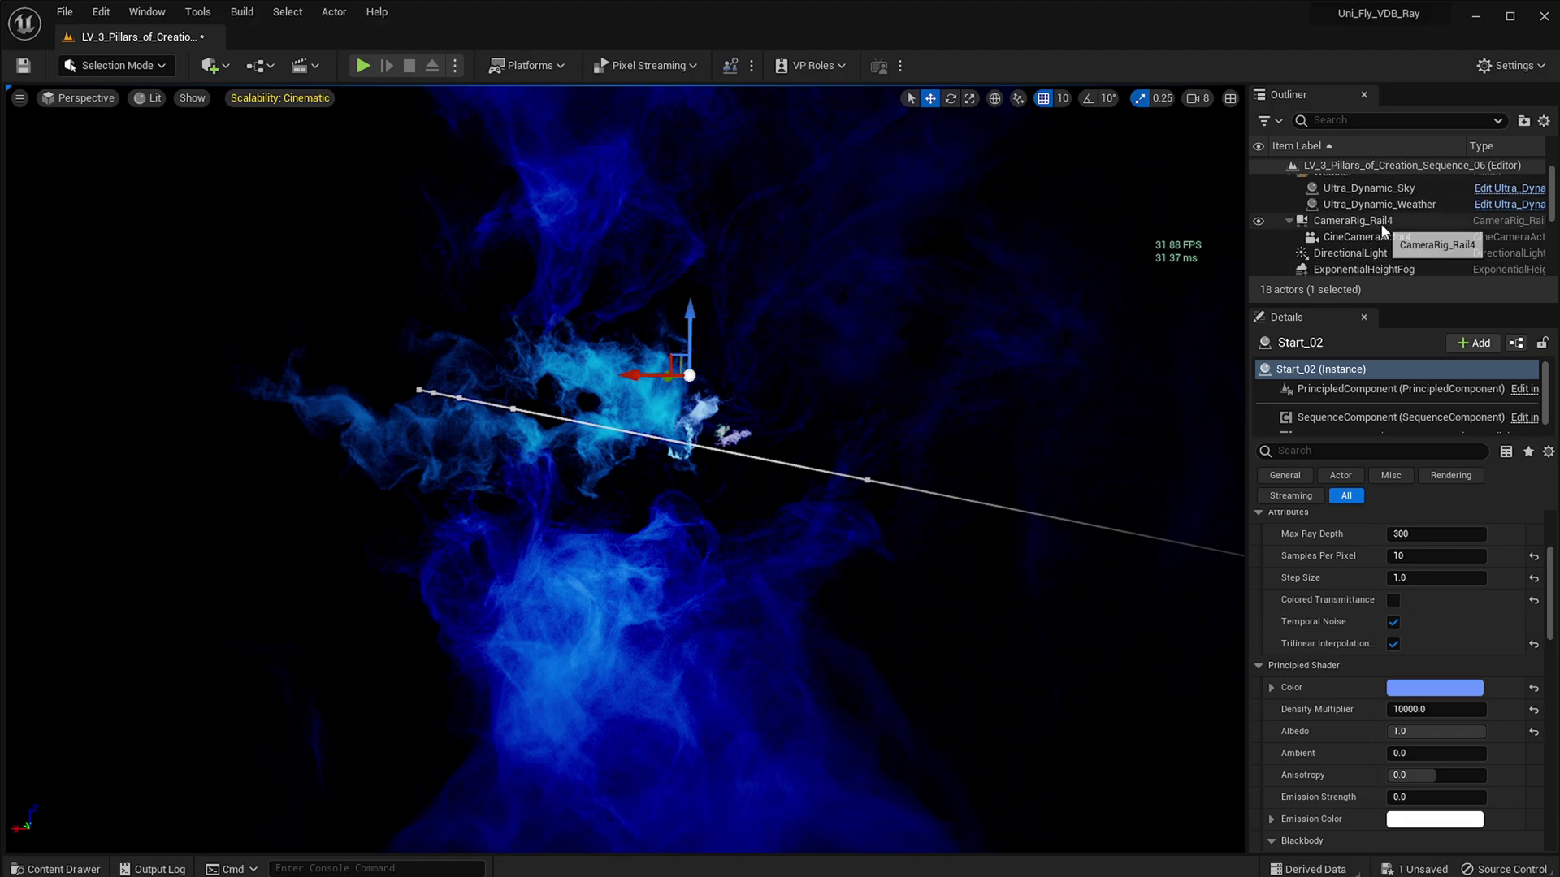
scroll(1383, 231, down, 2)
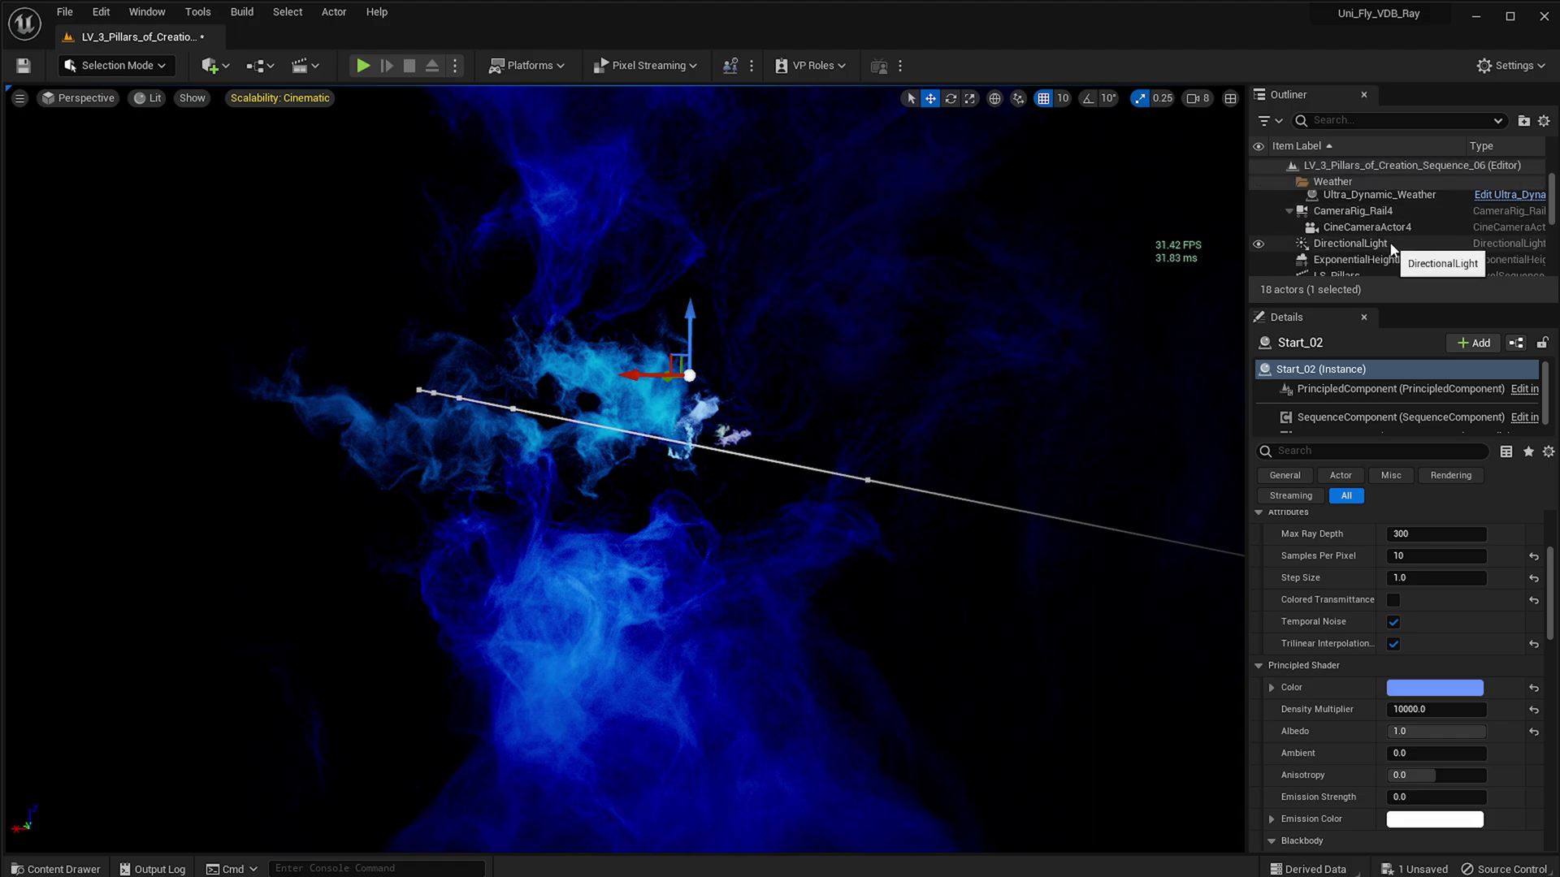
scroll(1388, 241, down, 2)
scroll(1386, 243, down, 6)
scroll(1386, 242, up, 6)
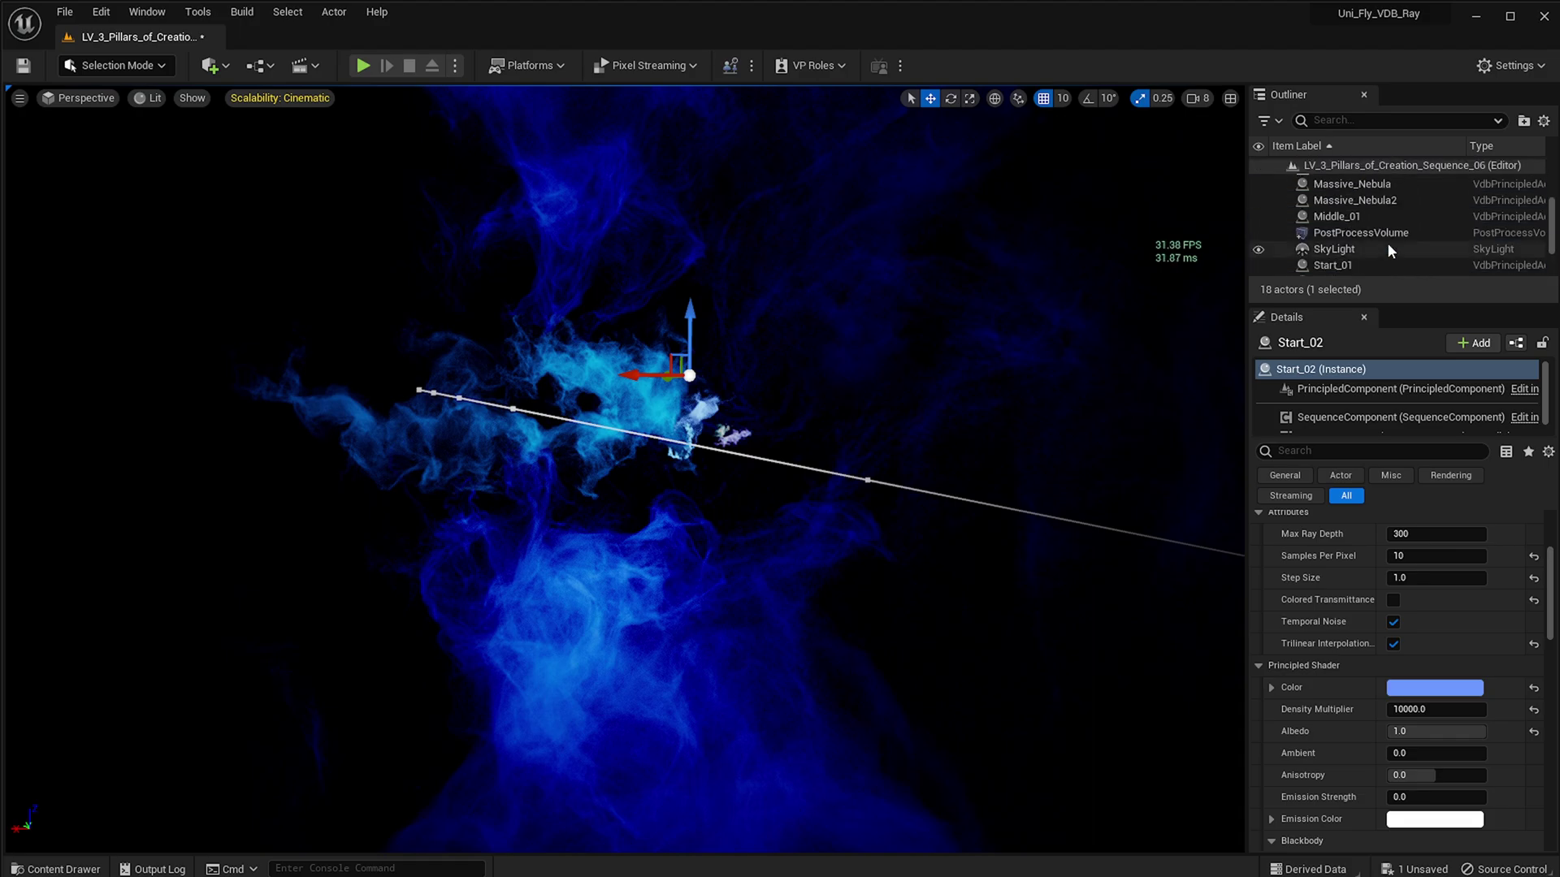
scroll(1384, 234, up, 1)
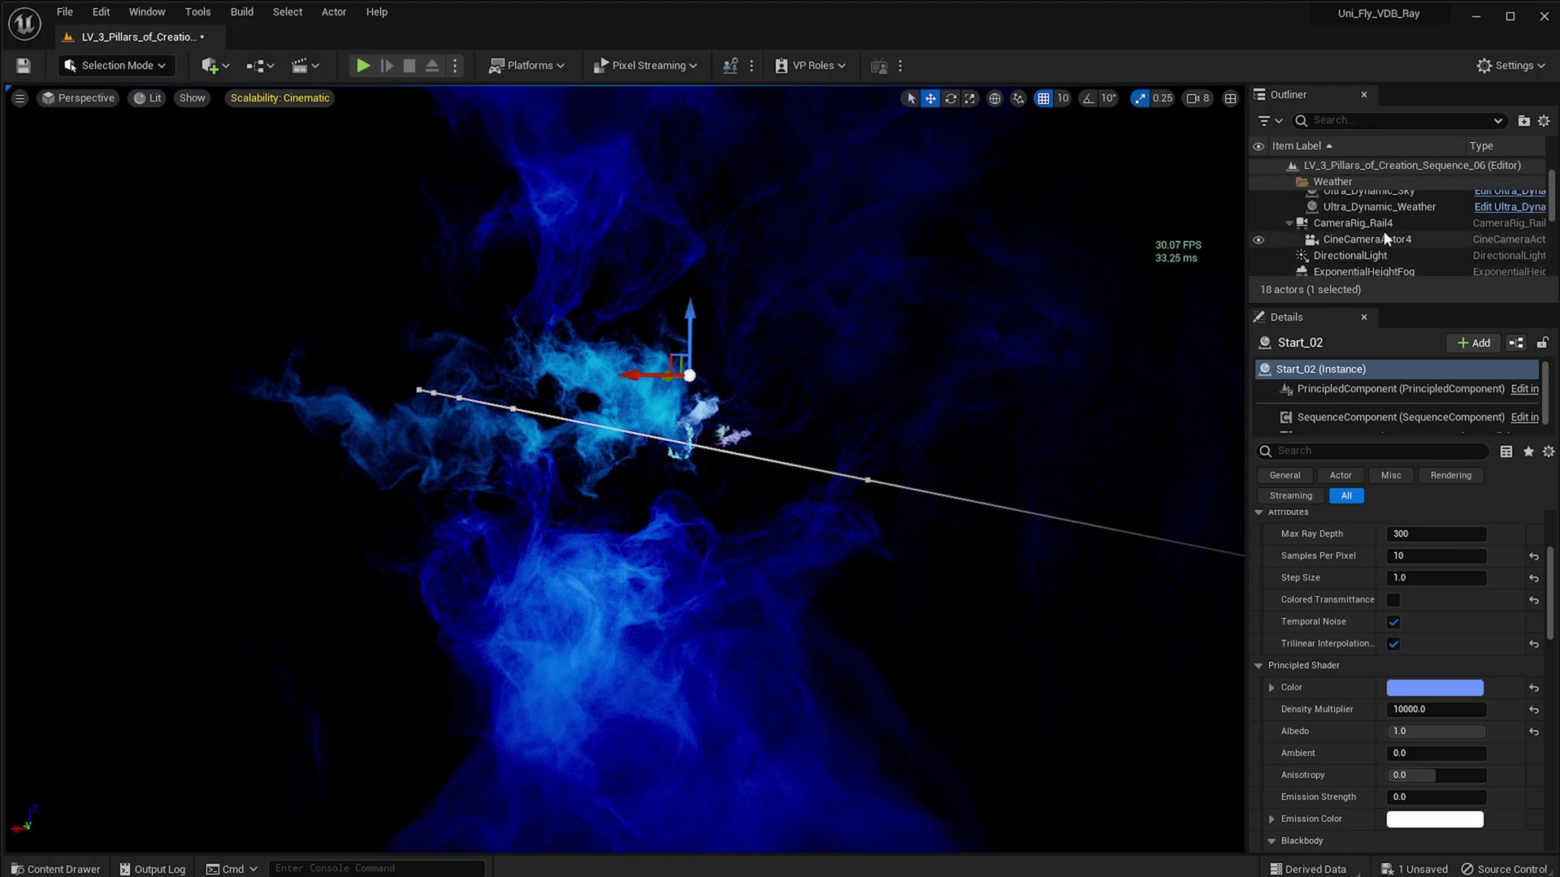
scroll(1355, 241, up, 1)
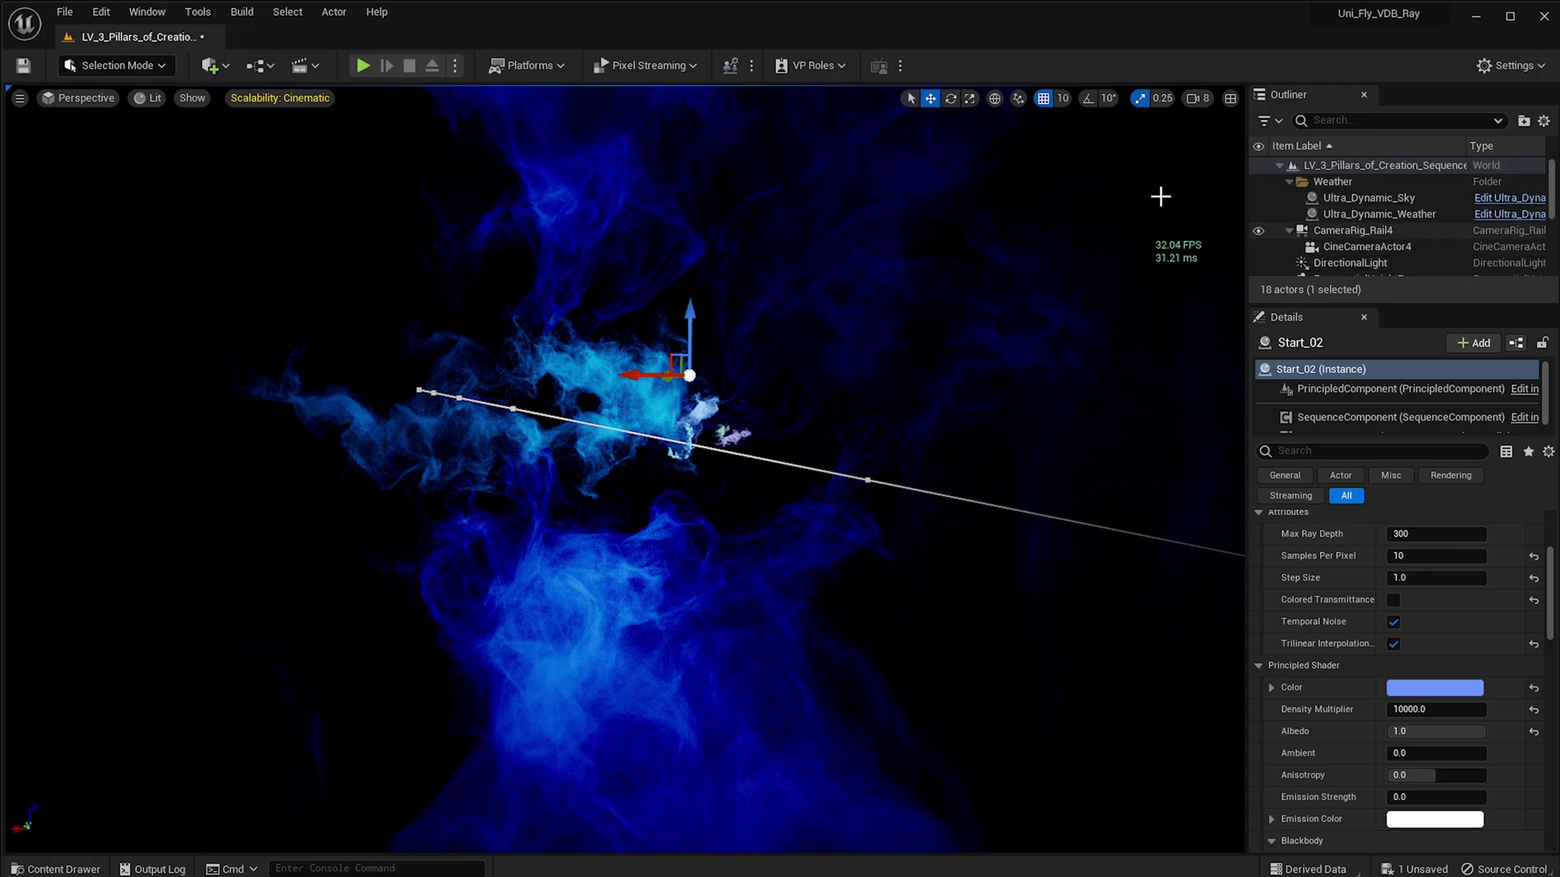
Place a new Cine Camera Actor in the level above the camera path and start piloting it
click(223, 73)
mouse_move(278, 302)
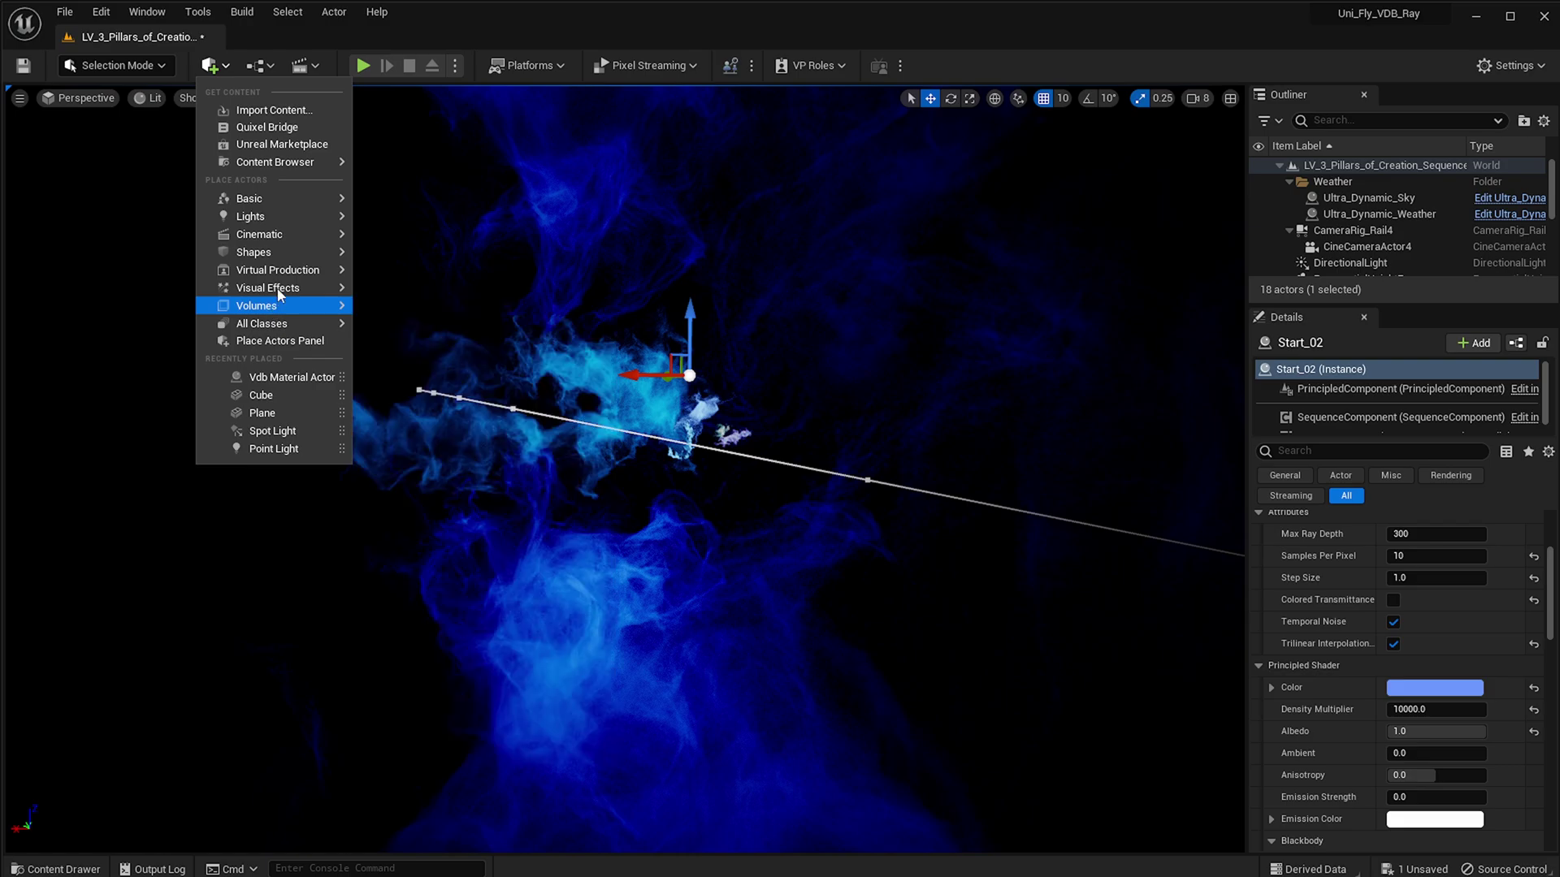
mouse_move(285, 234)
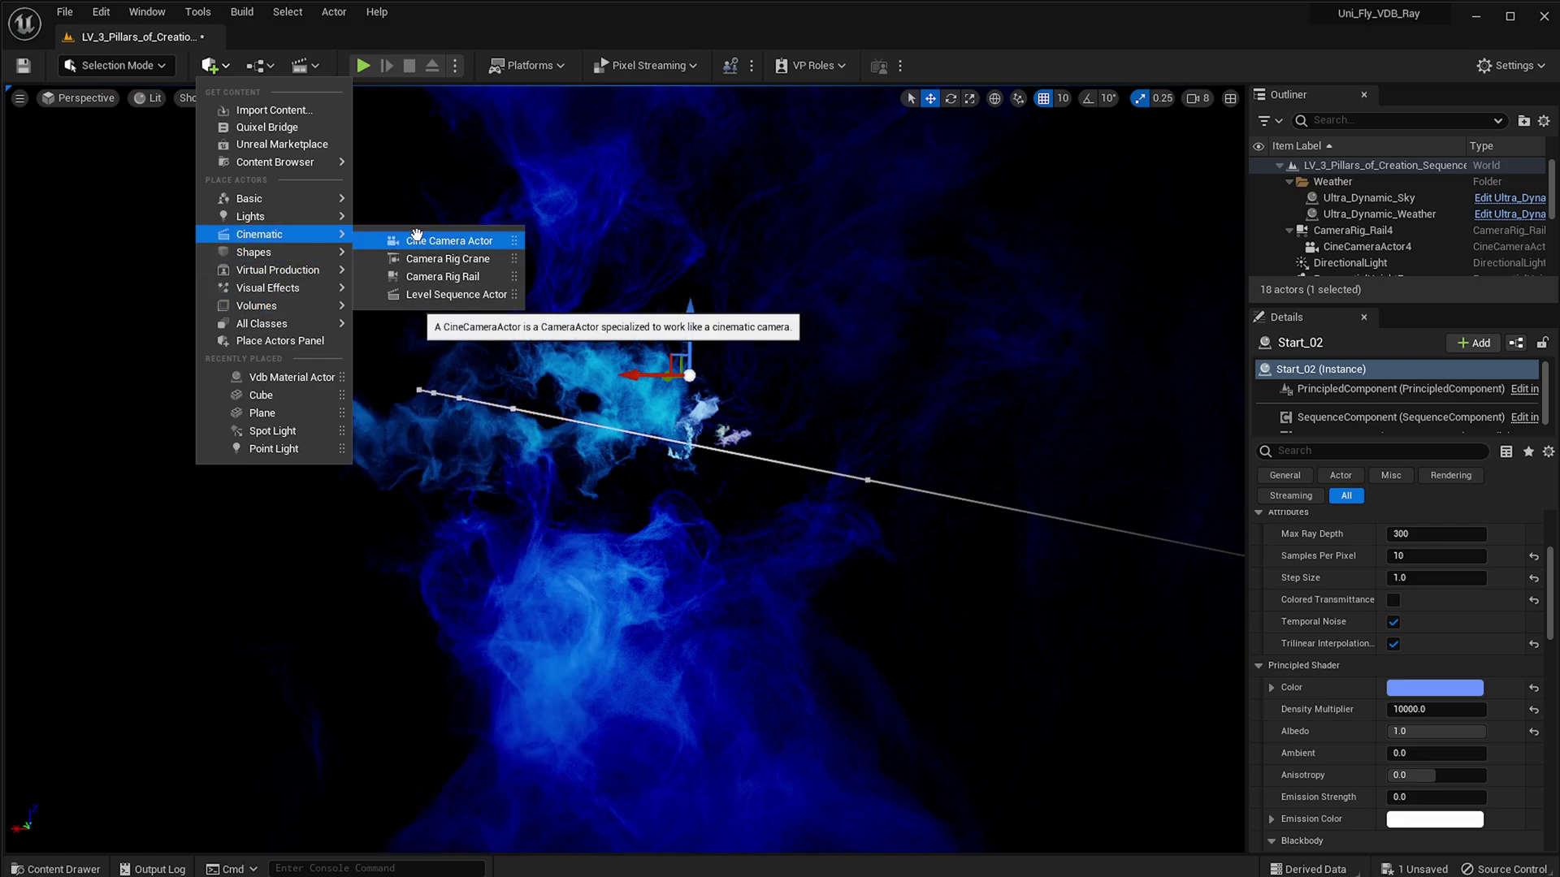
drag(412, 240, 593, 290)
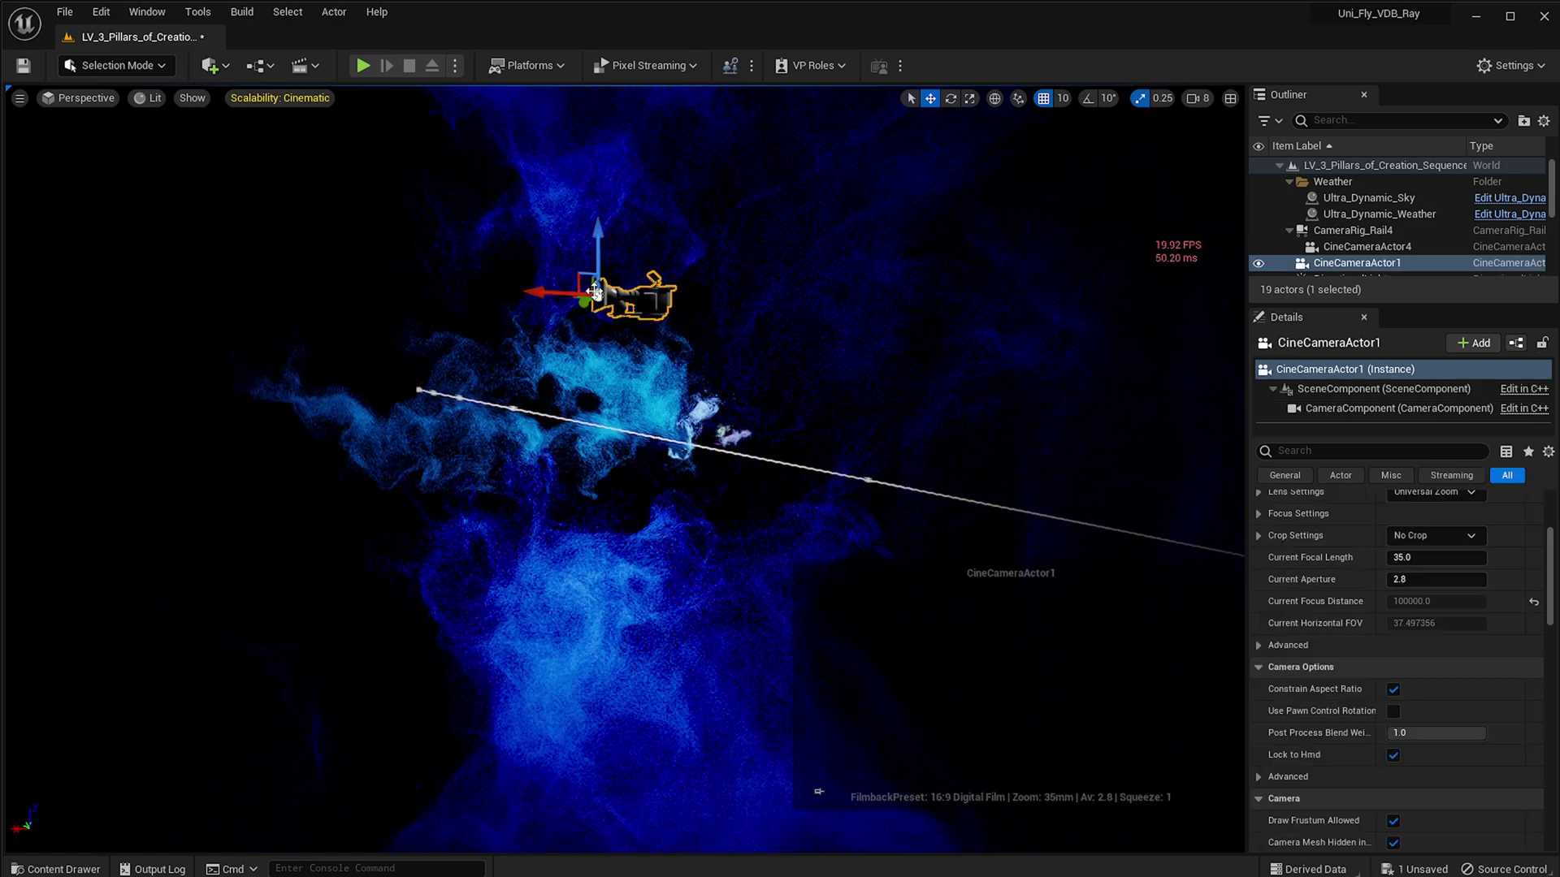
right_click(1307, 264)
click(1367, 421)
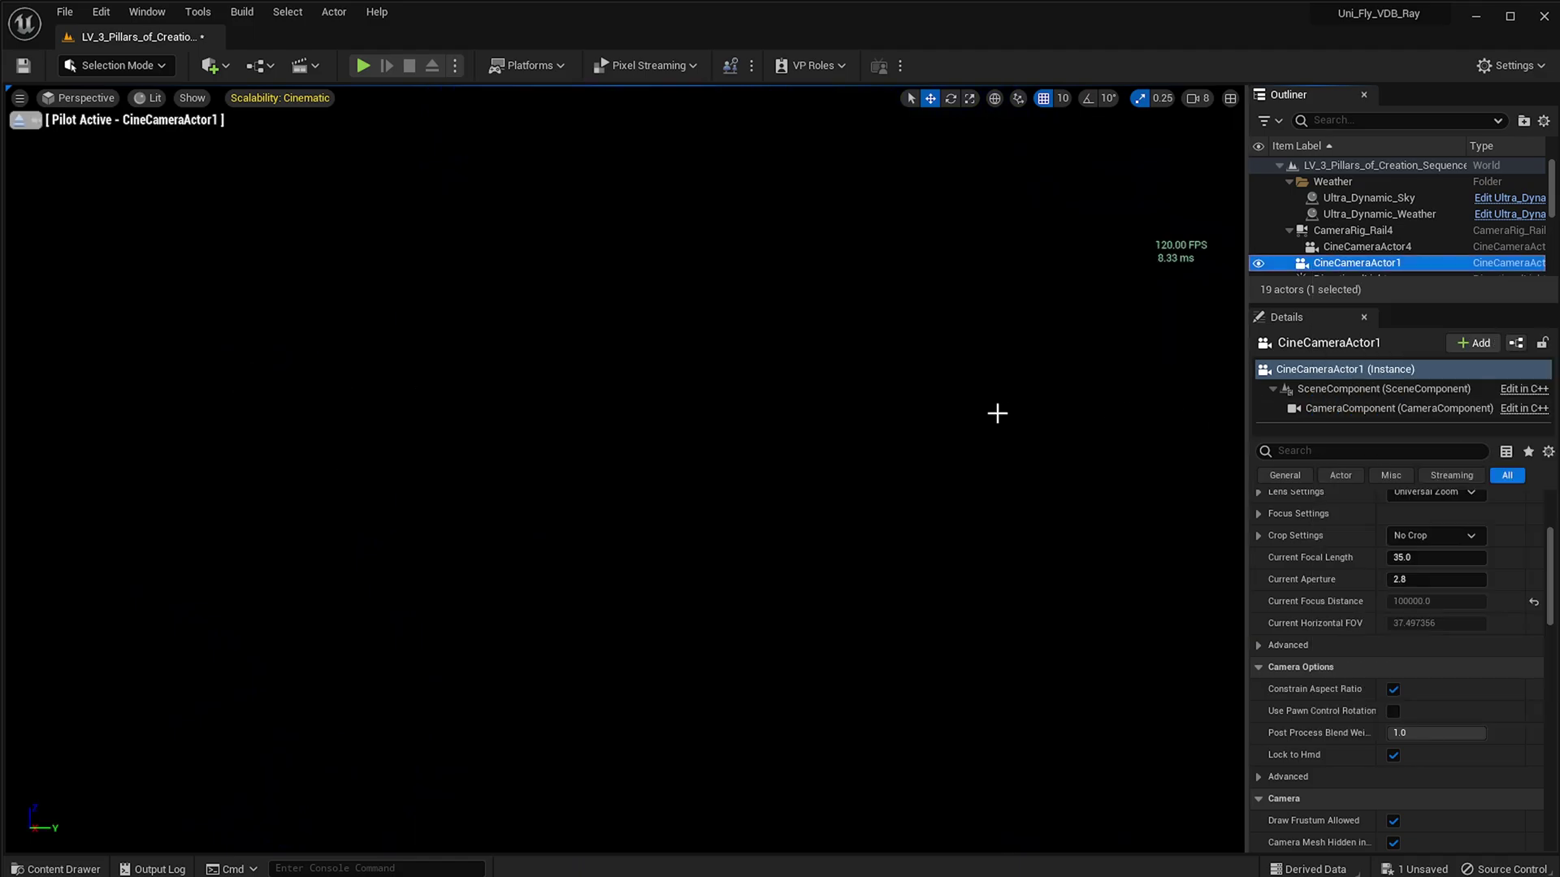
Fly the piloted CineCameraActor1 away from the nebula and turn it to frame the whole nebula from afar
right_drag(625, 469, 797, 401)
key(g)
key(g)
right_drag(715, 443, 671, 445)
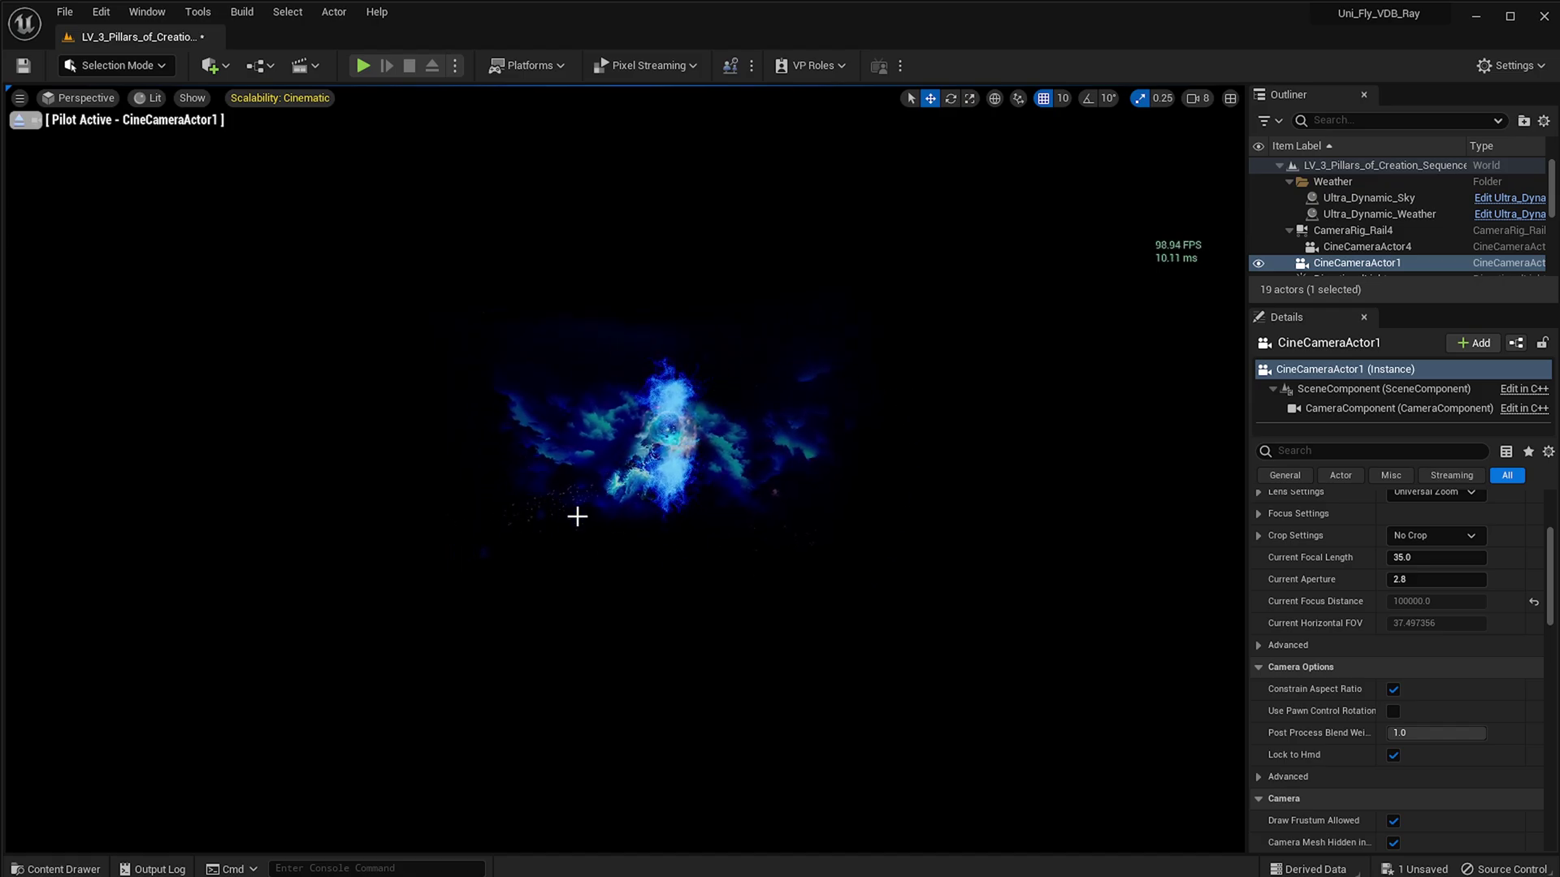
right_drag(576, 415, 579, 417)
right_drag(693, 439, 698, 439)
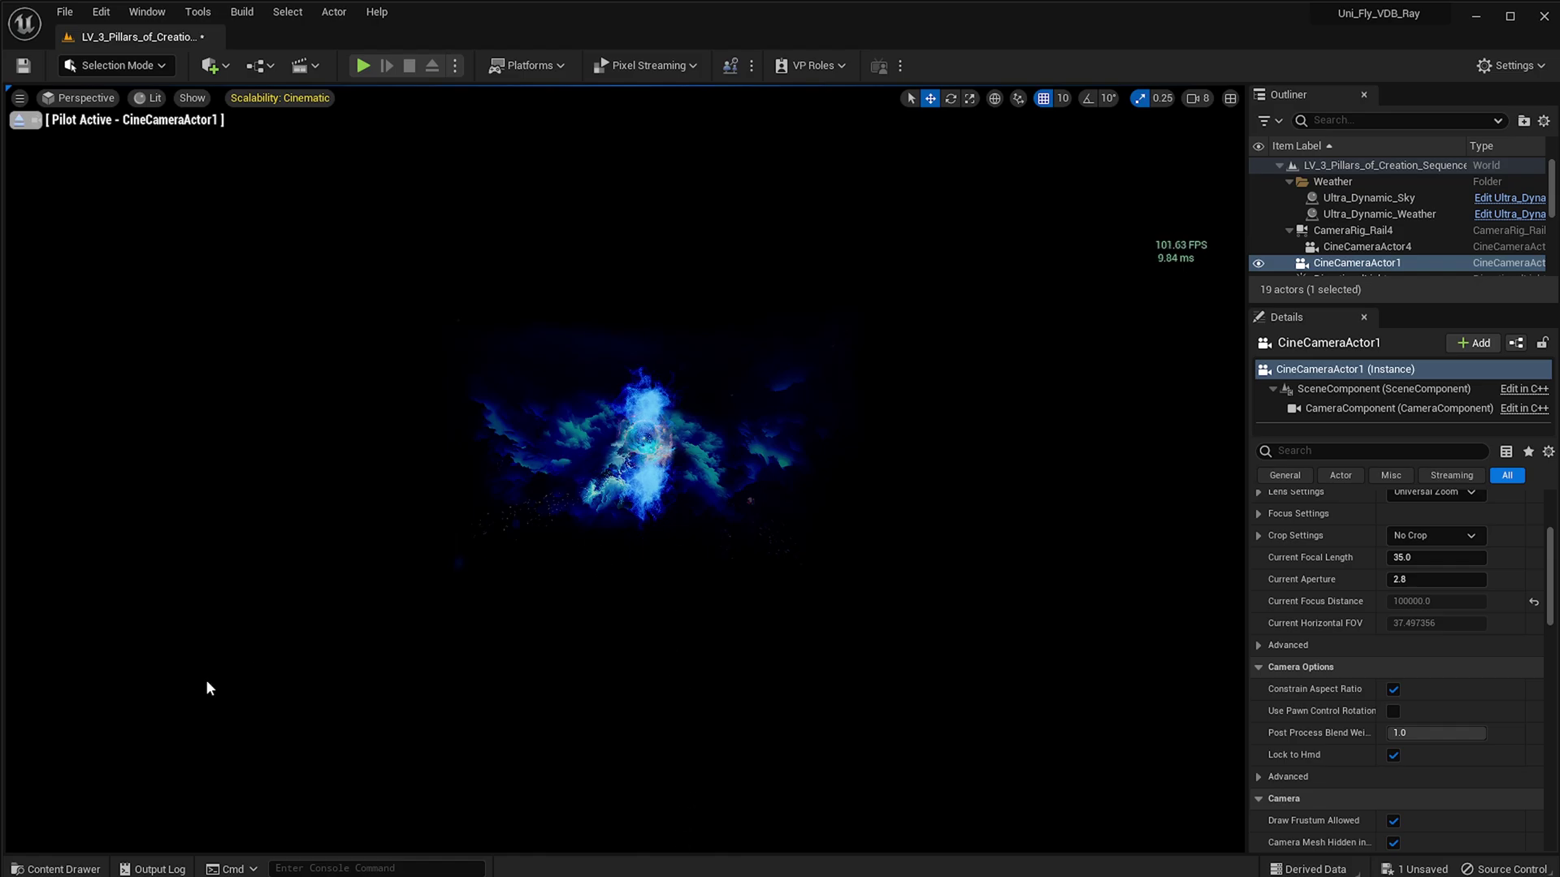
Select CineCameraActor1 in the LS_Pillars_Nebula_Pulse_06 sequence and set its Filmback to 16:9 DSLR
drag(1380, 624, 933, 421)
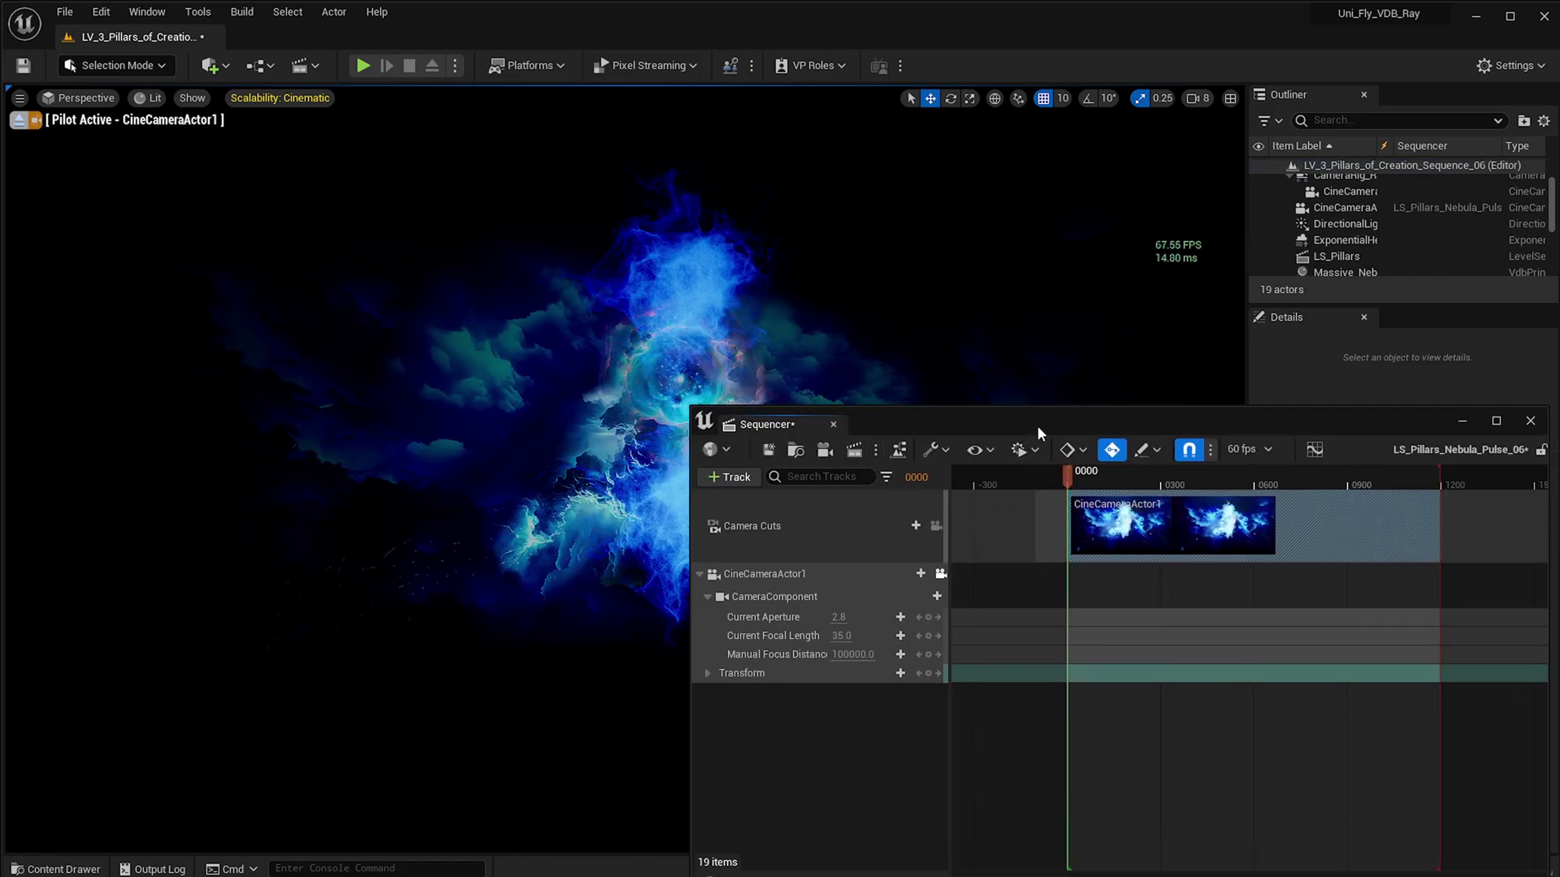
drag(1037, 426, 945, 471)
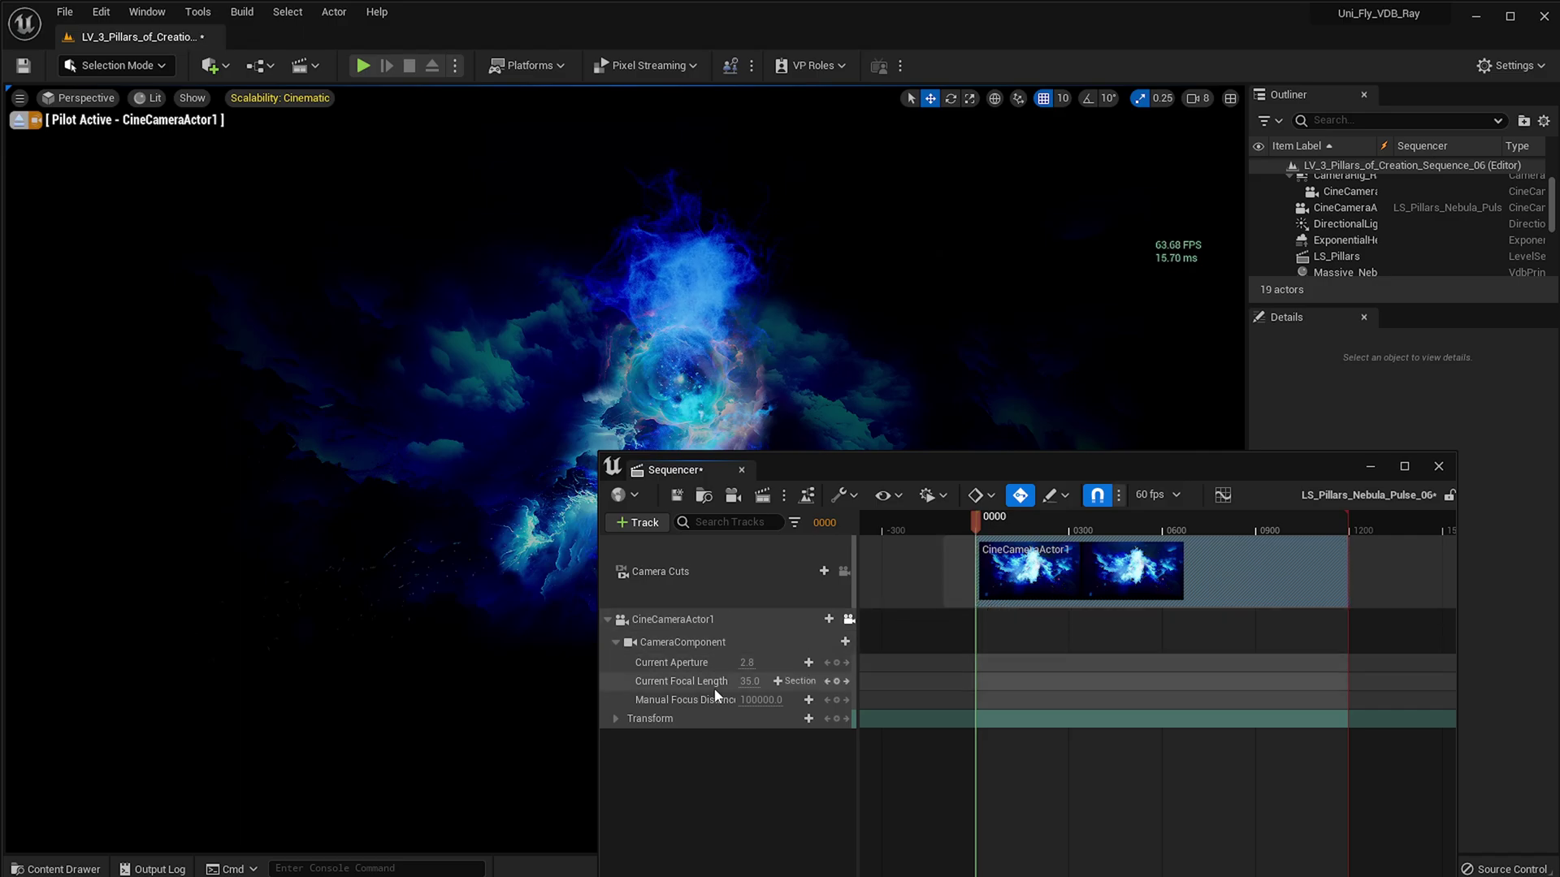
click(674, 621)
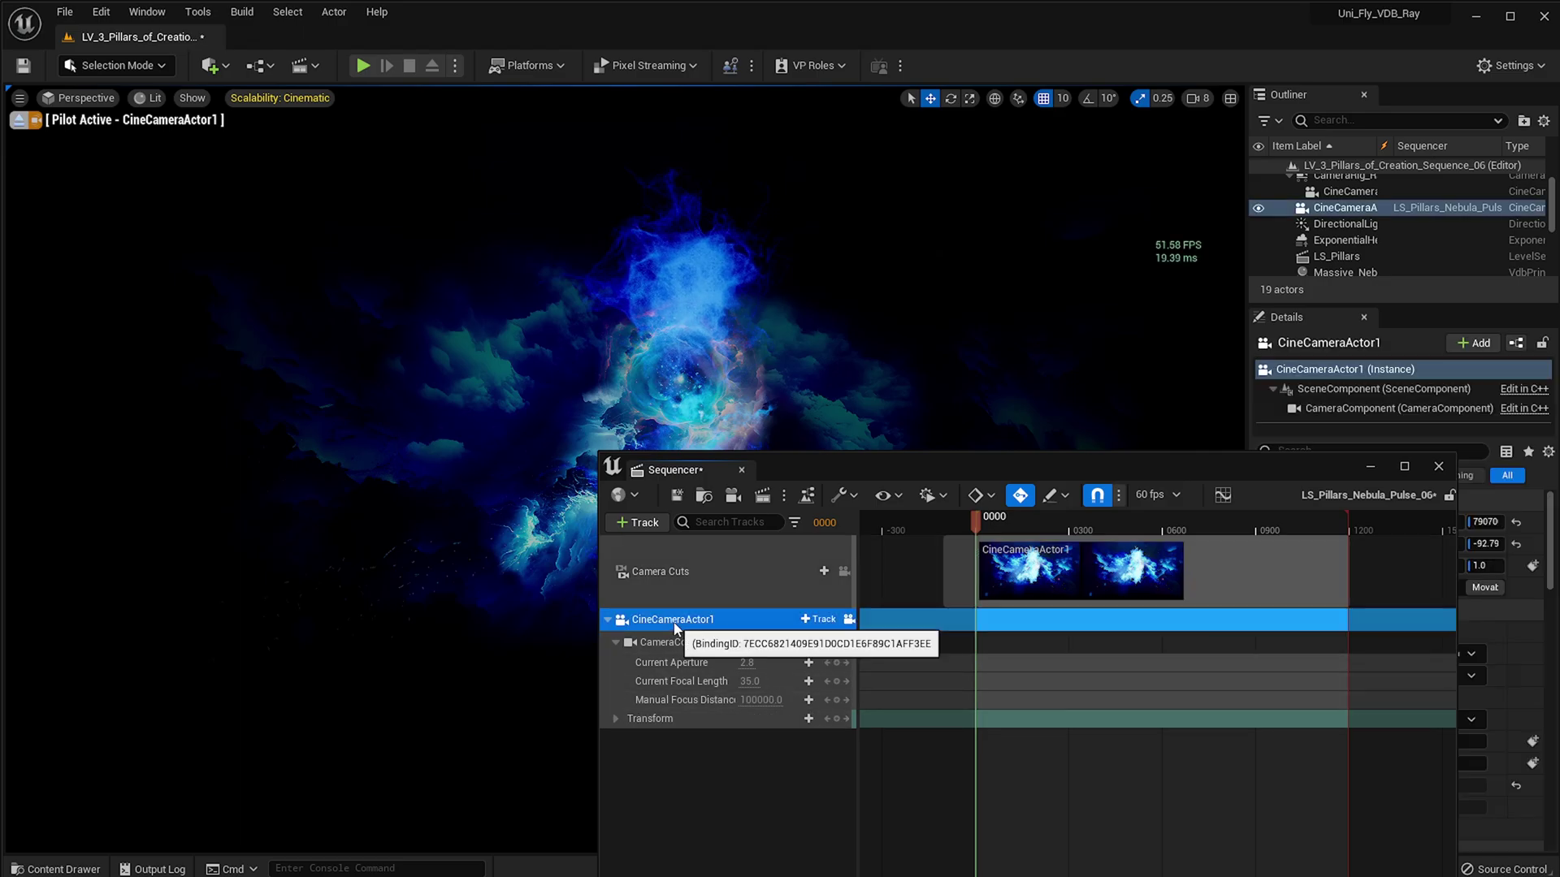
drag(888, 478, 1559, 561)
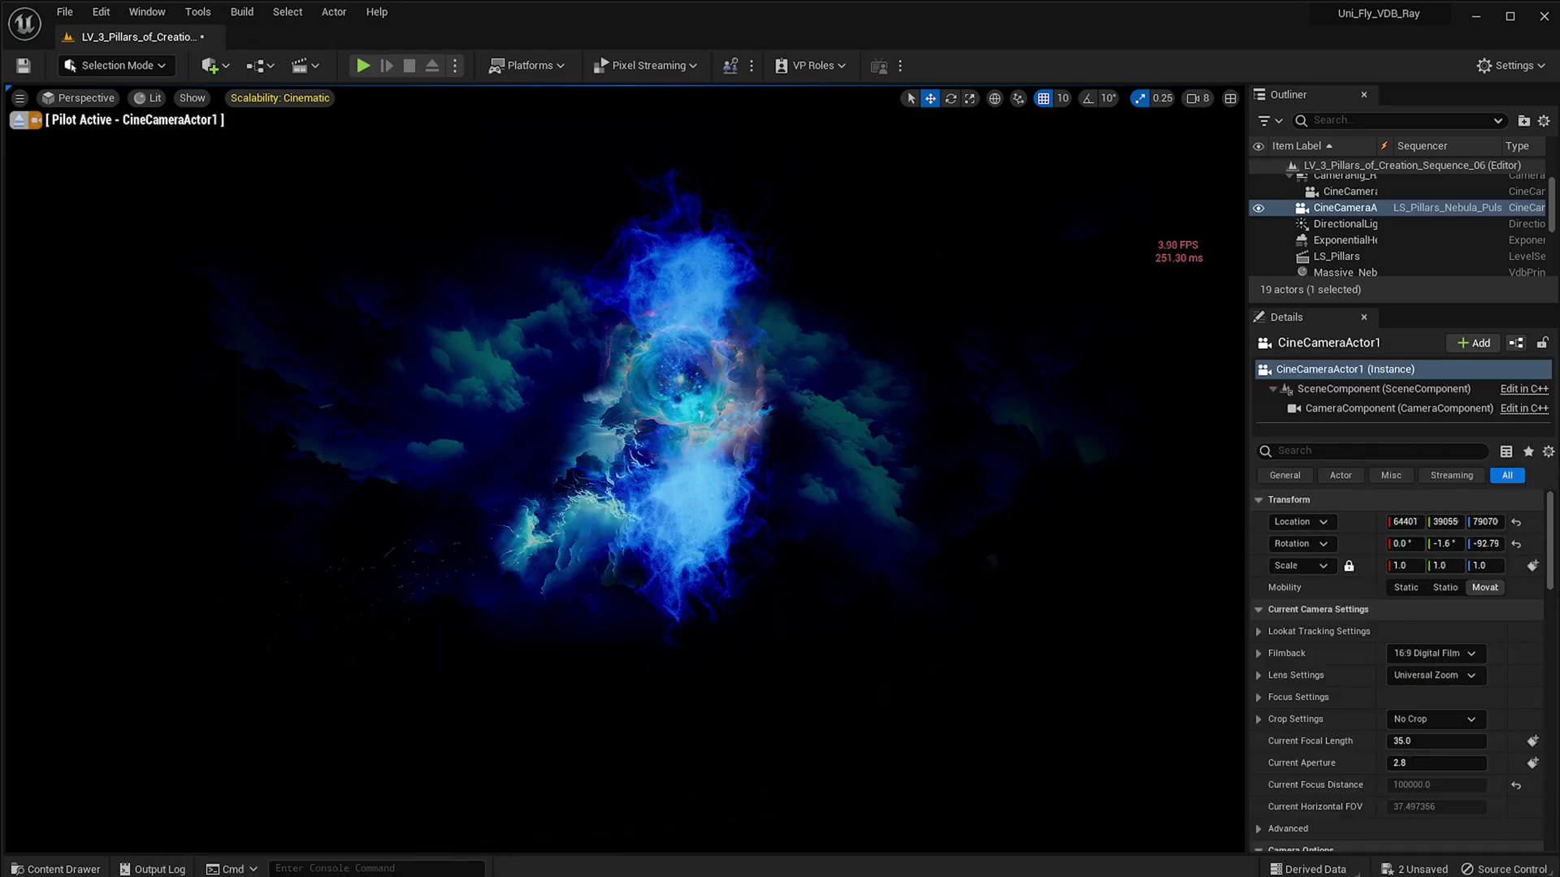
click(1445, 654)
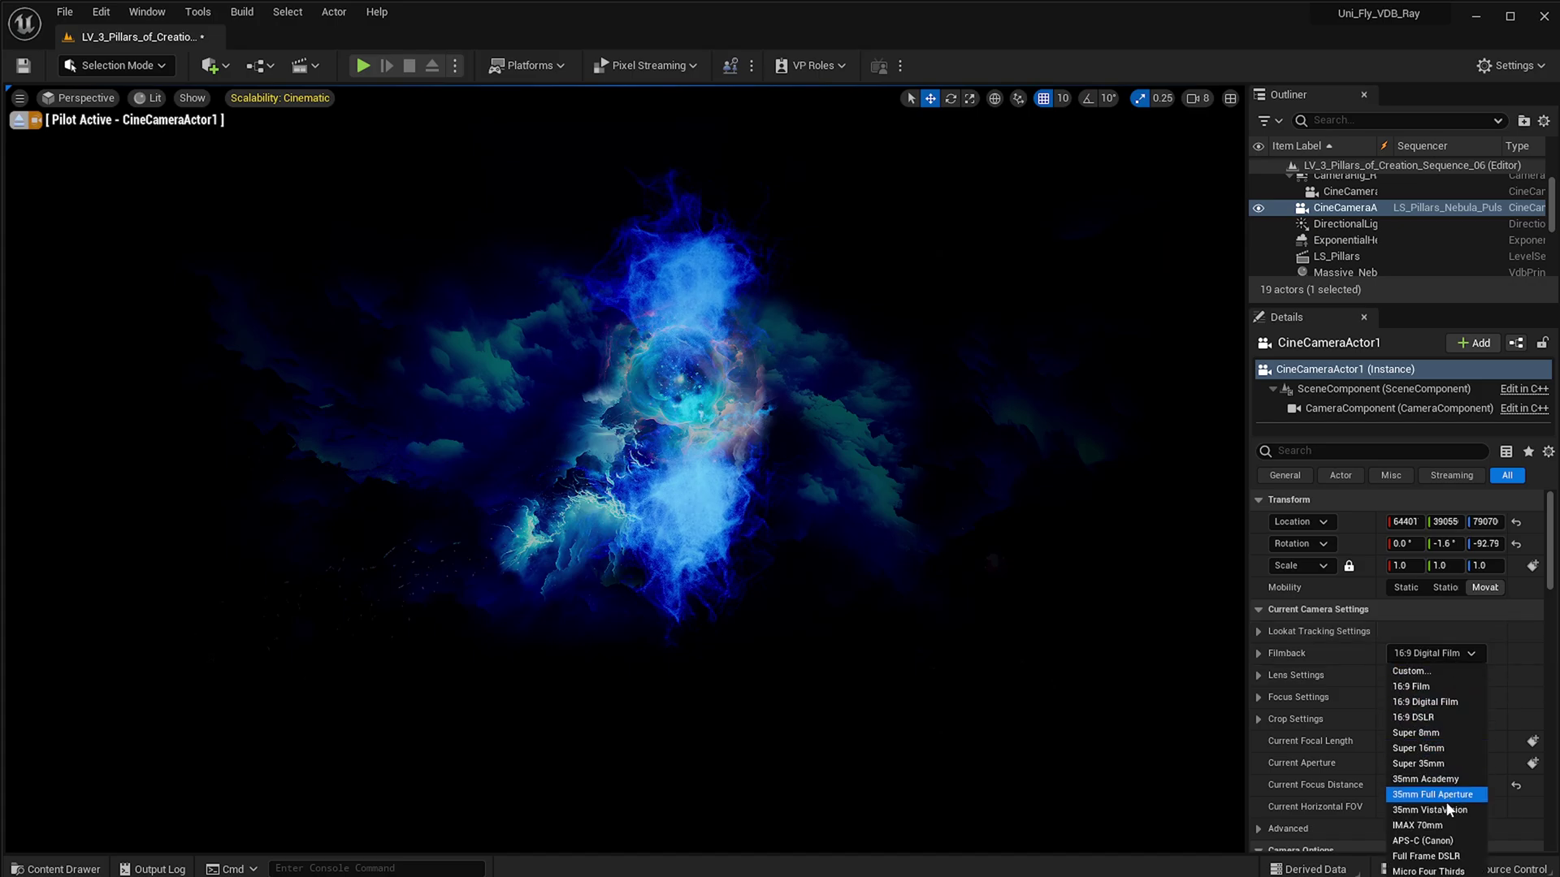
click(1435, 704)
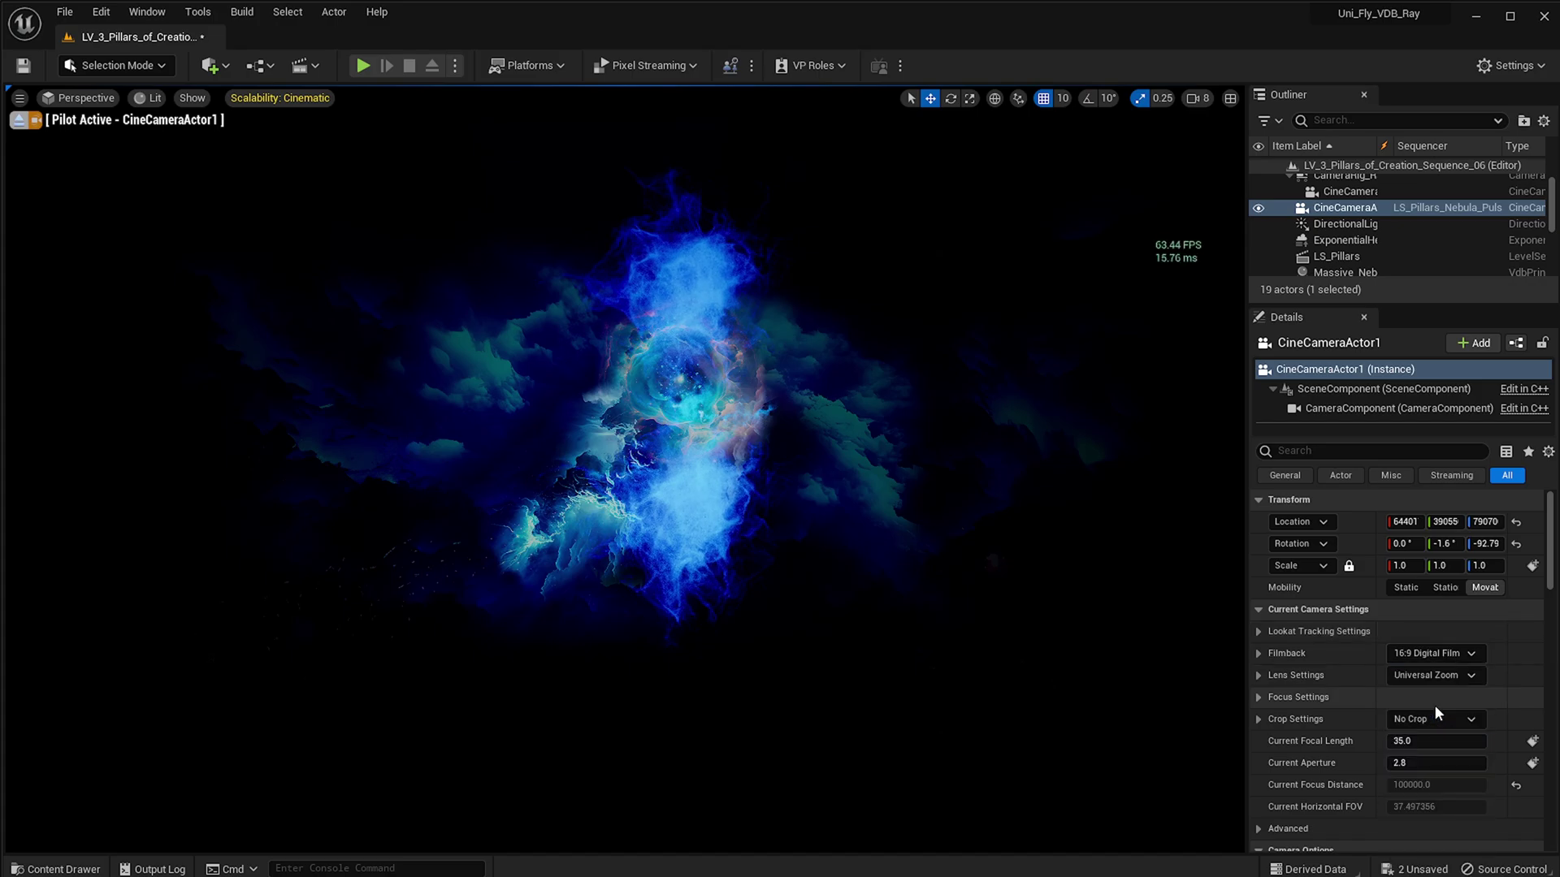
click(1446, 654)
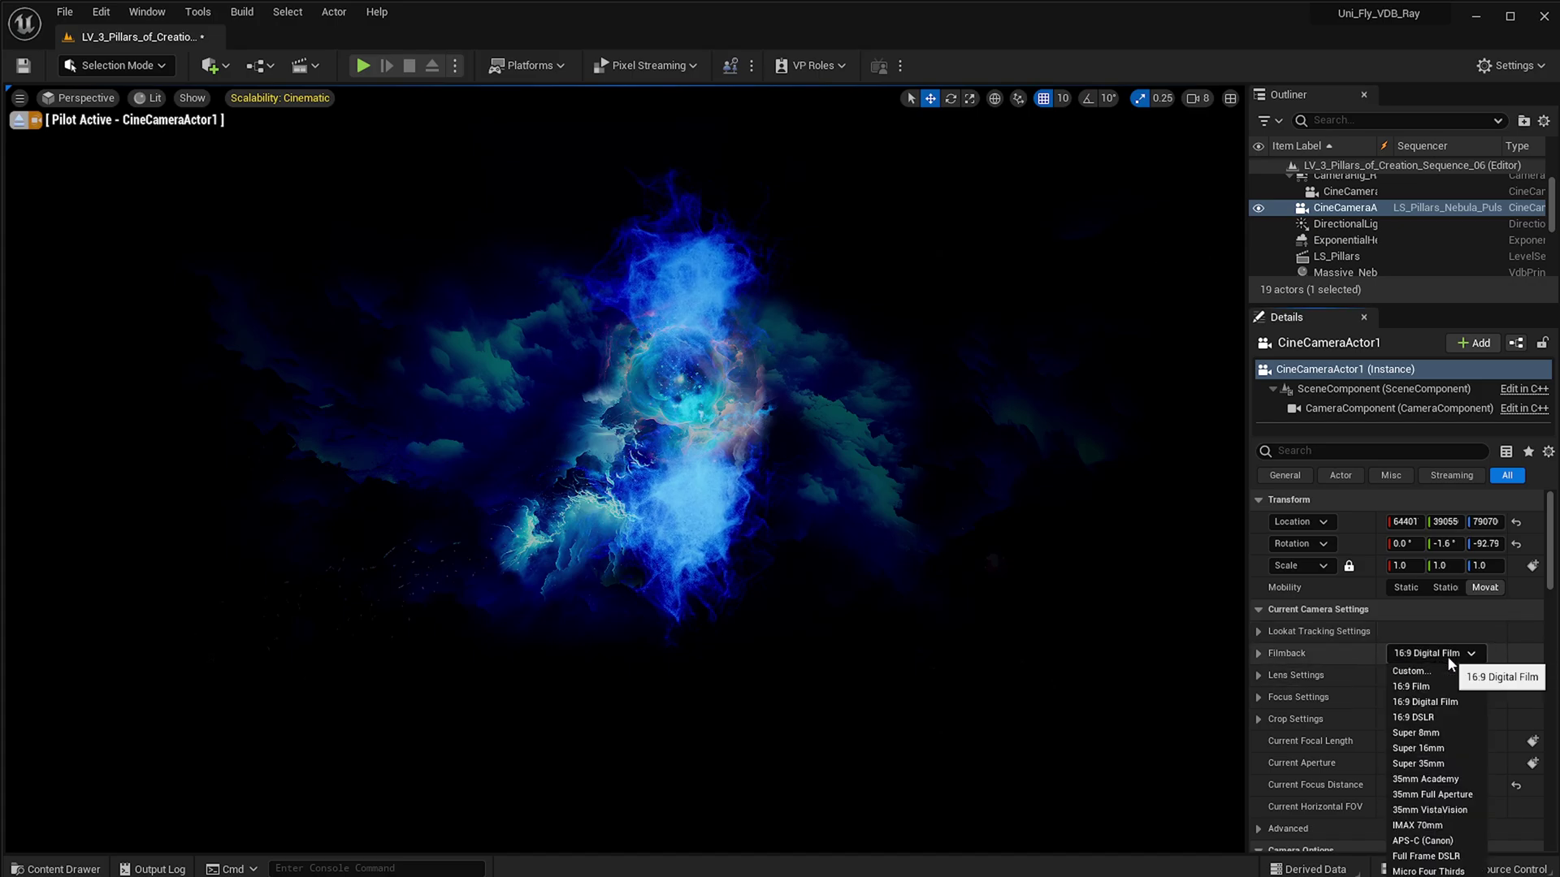
click(1421, 717)
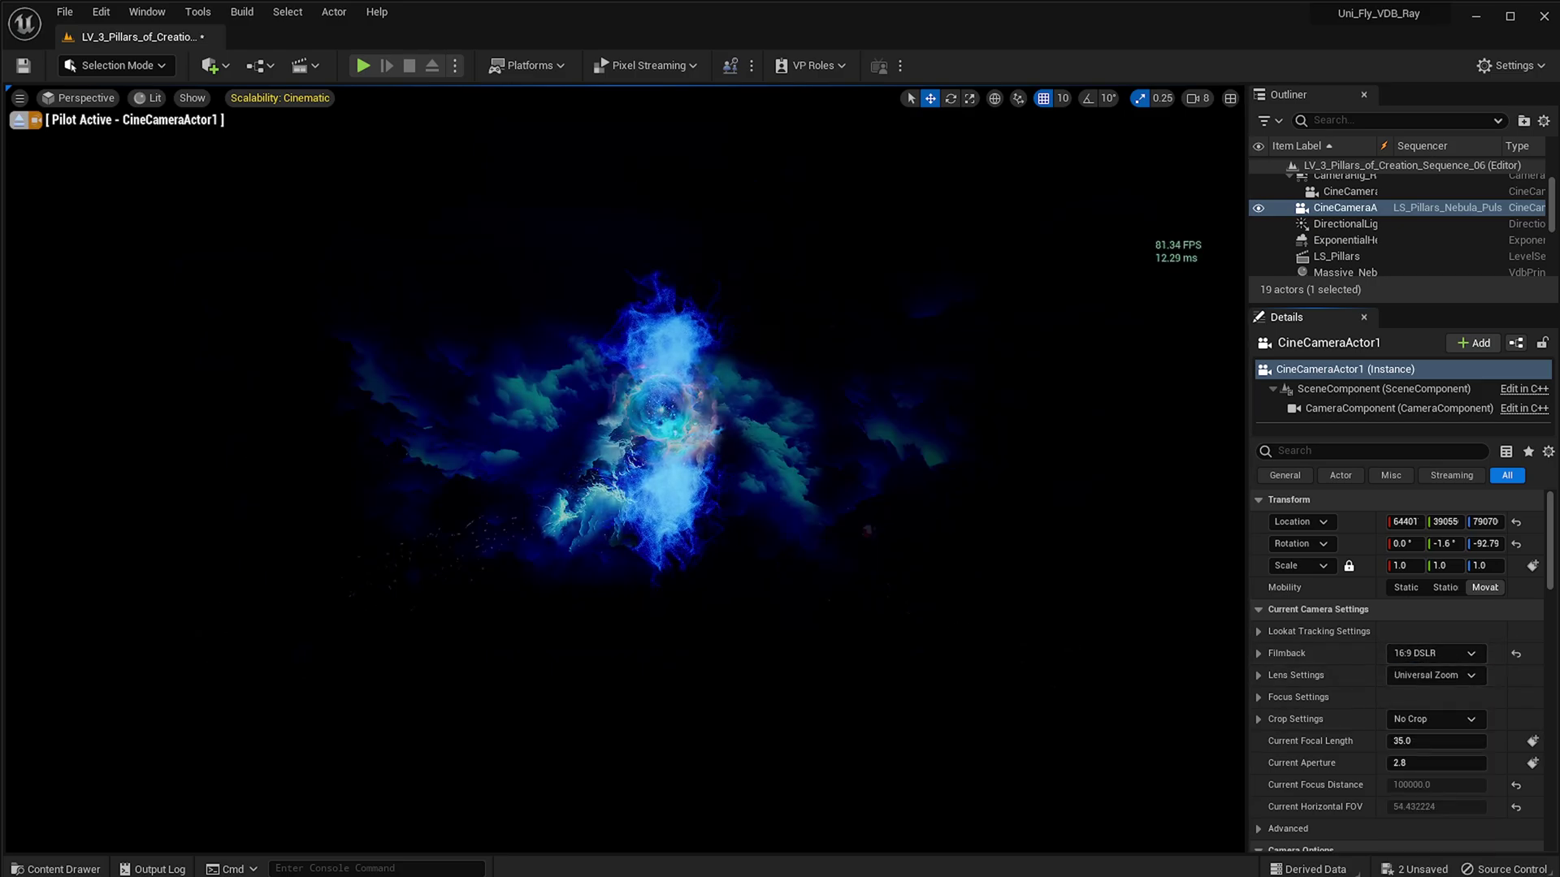
Dock the Sequencer beneath the viewport so the camera's Transform track is reachable
drag(1262, 317, 602, 432)
drag(331, 441, 177, 781)
drag(601, 469, 648, 581)
scroll(354, 776, down, 2)
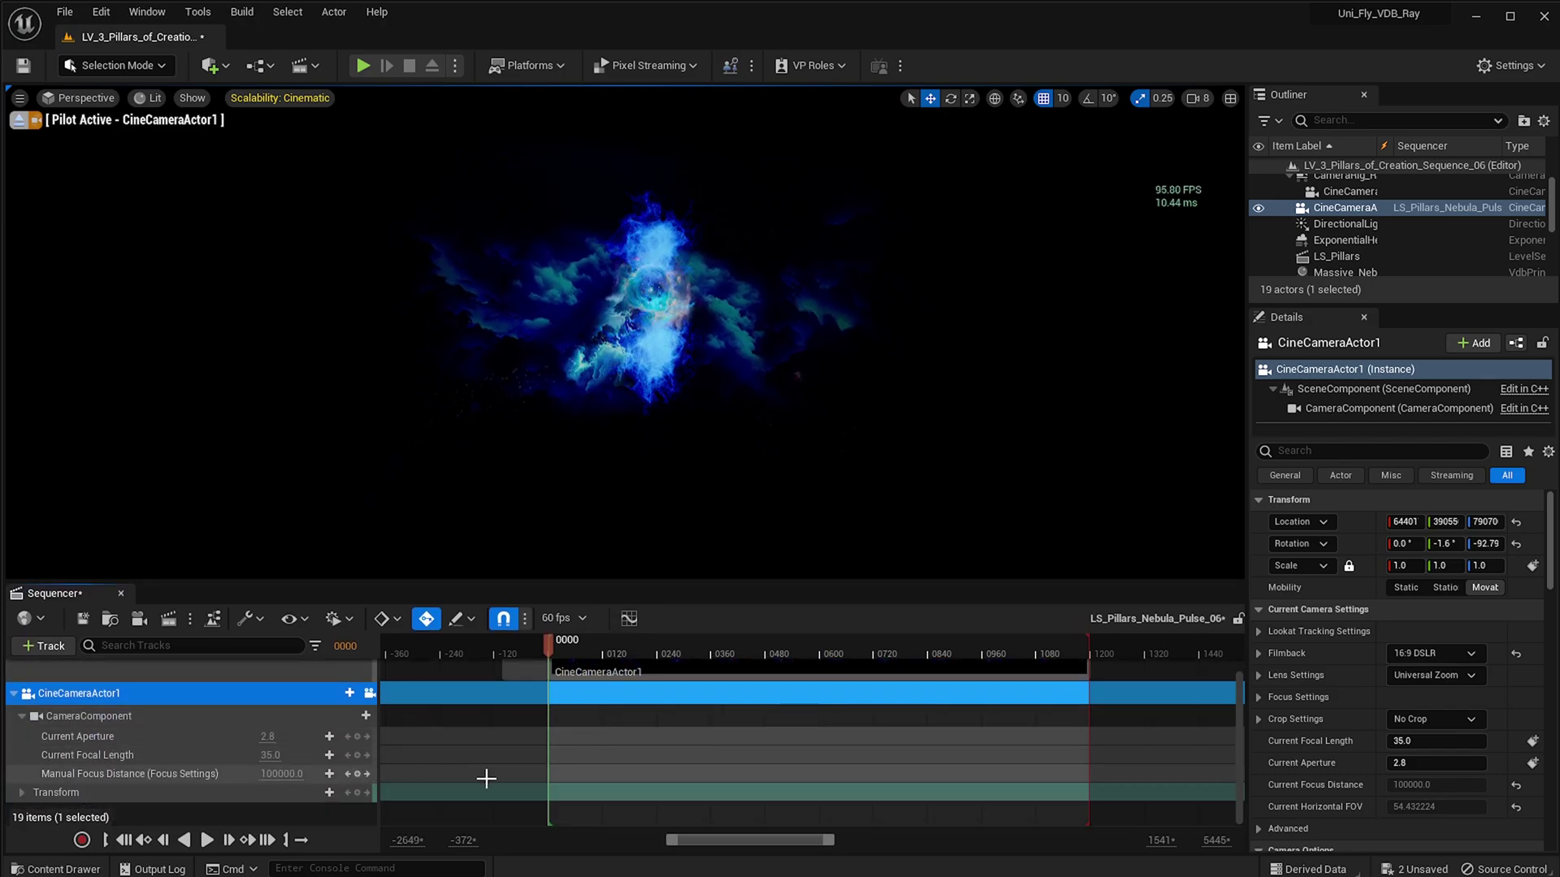
Add a Transform key for CineCameraActor1 at frame 0 and pull the camera farther back from the nebula
click(348, 795)
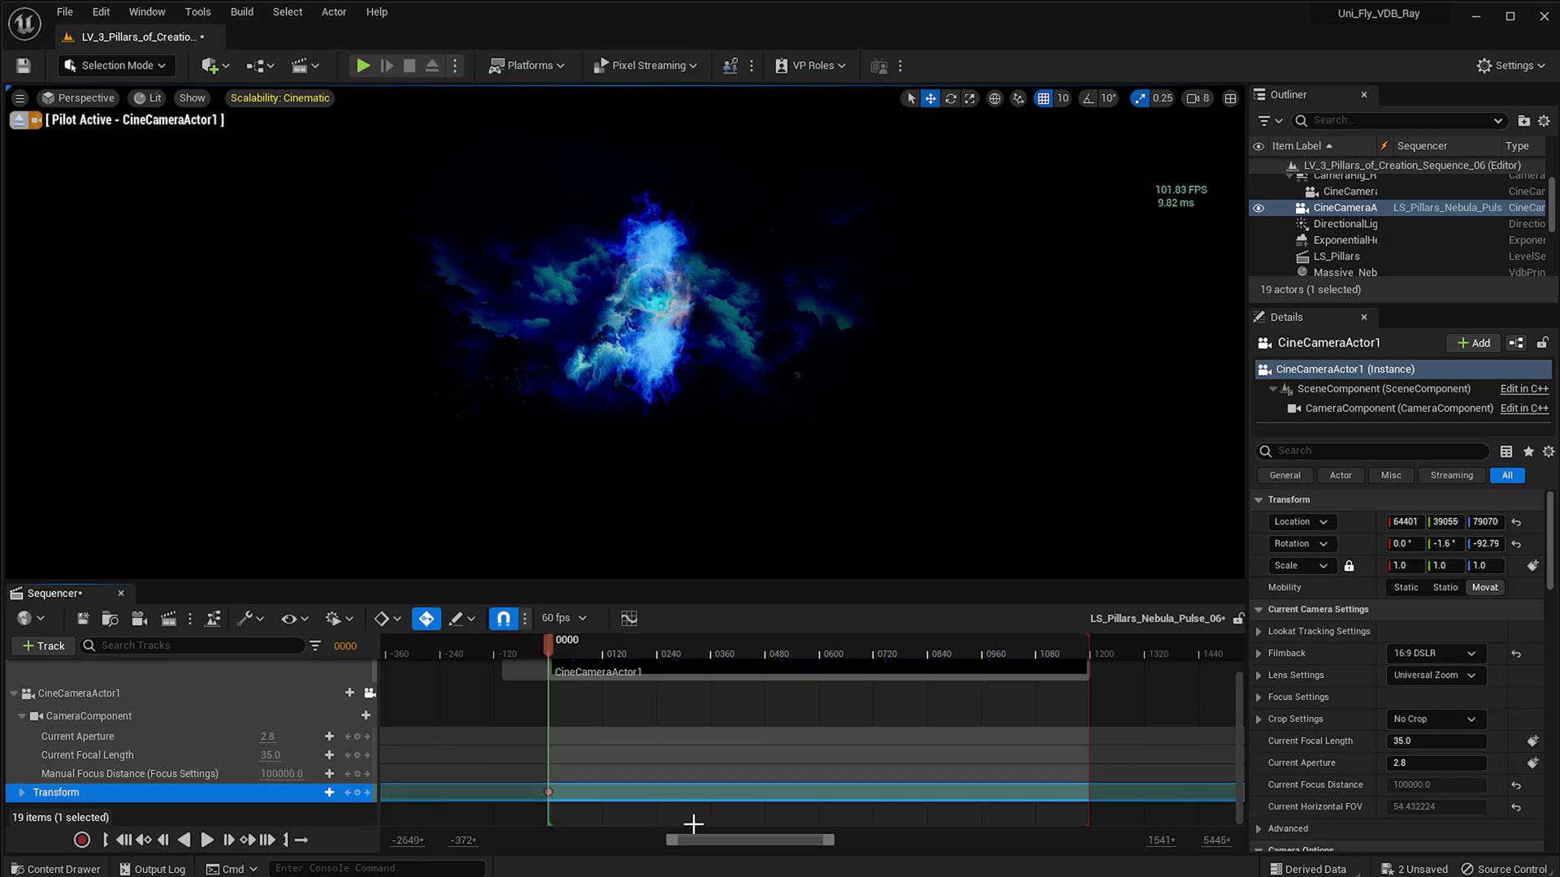
key(s)
right_drag(625, 333, 625, 328)
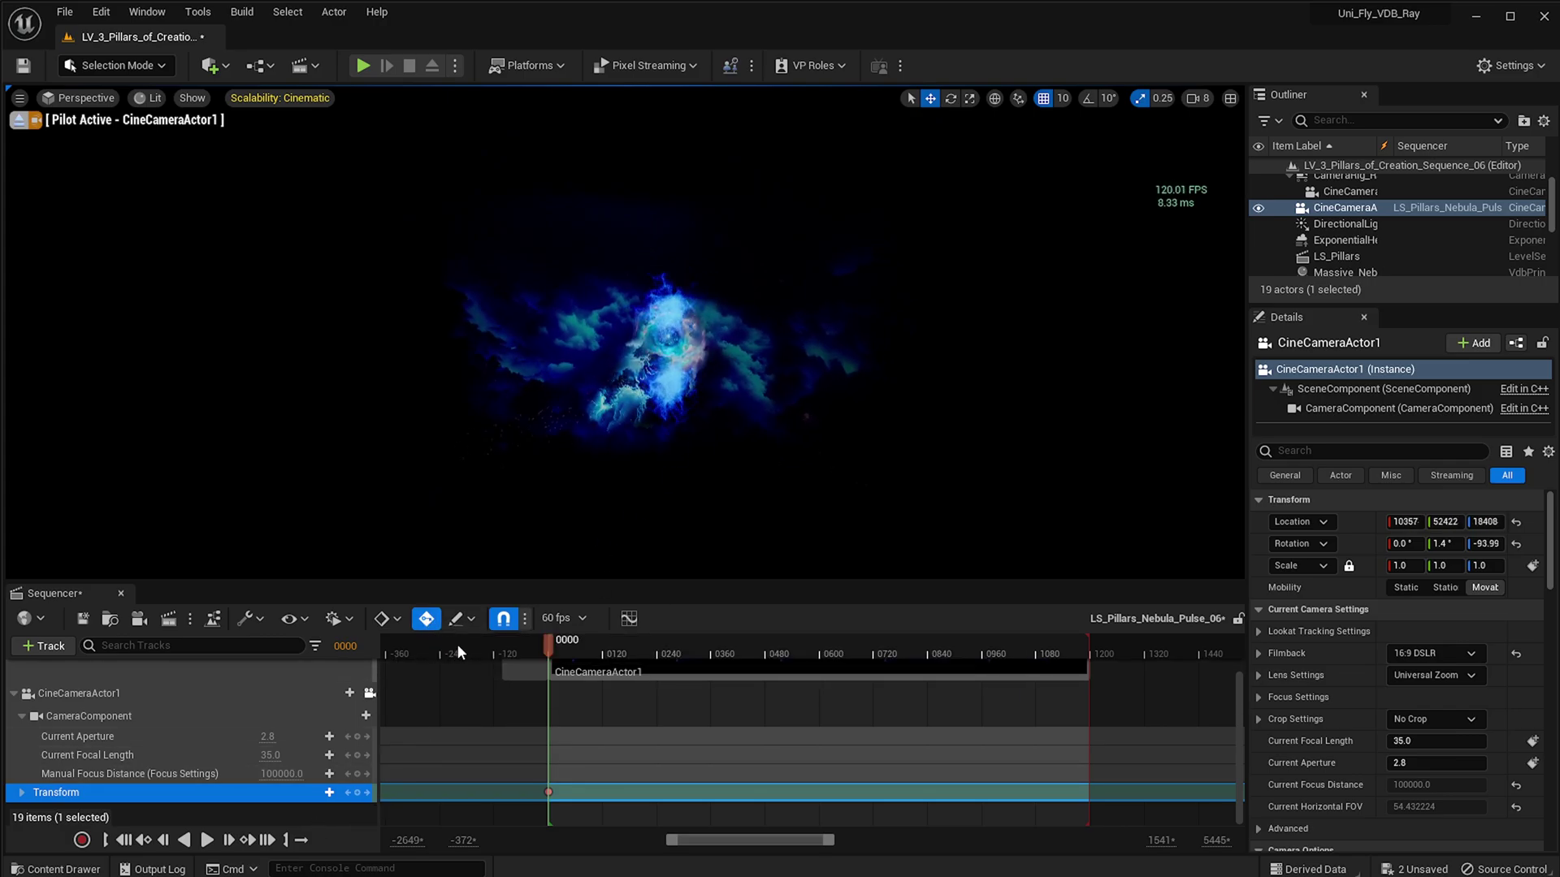
Fly CineCameraActor1 toward the nebula at frame 355 to record a Transform key, and play the move from the start
drag(553, 645, 686, 675)
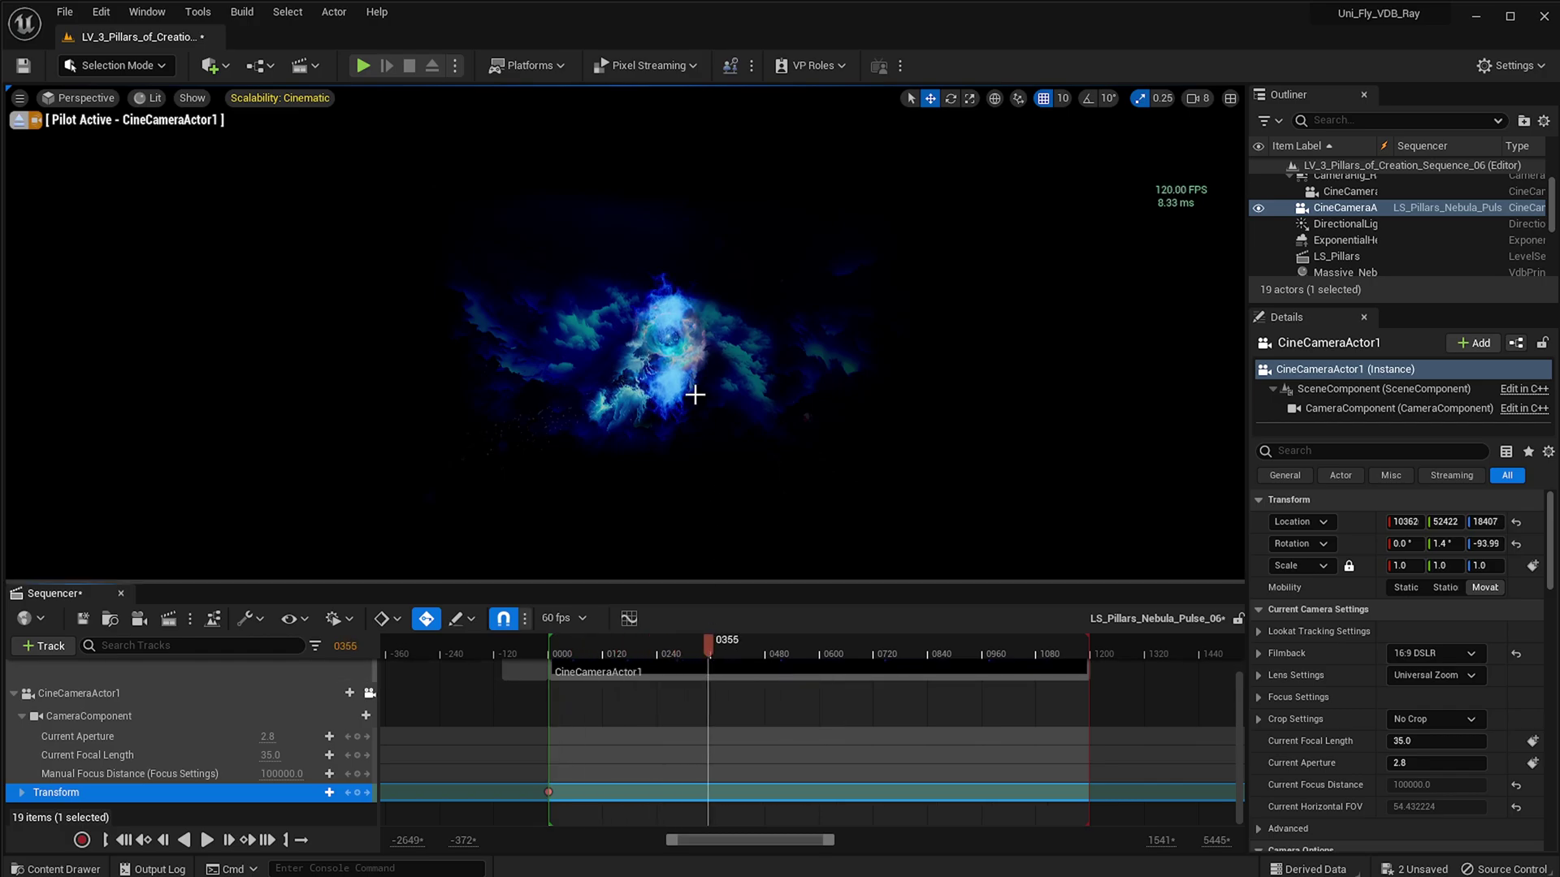
right_drag(625, 333, 635, 356)
drag(619, 662, 598, 659)
click(551, 642)
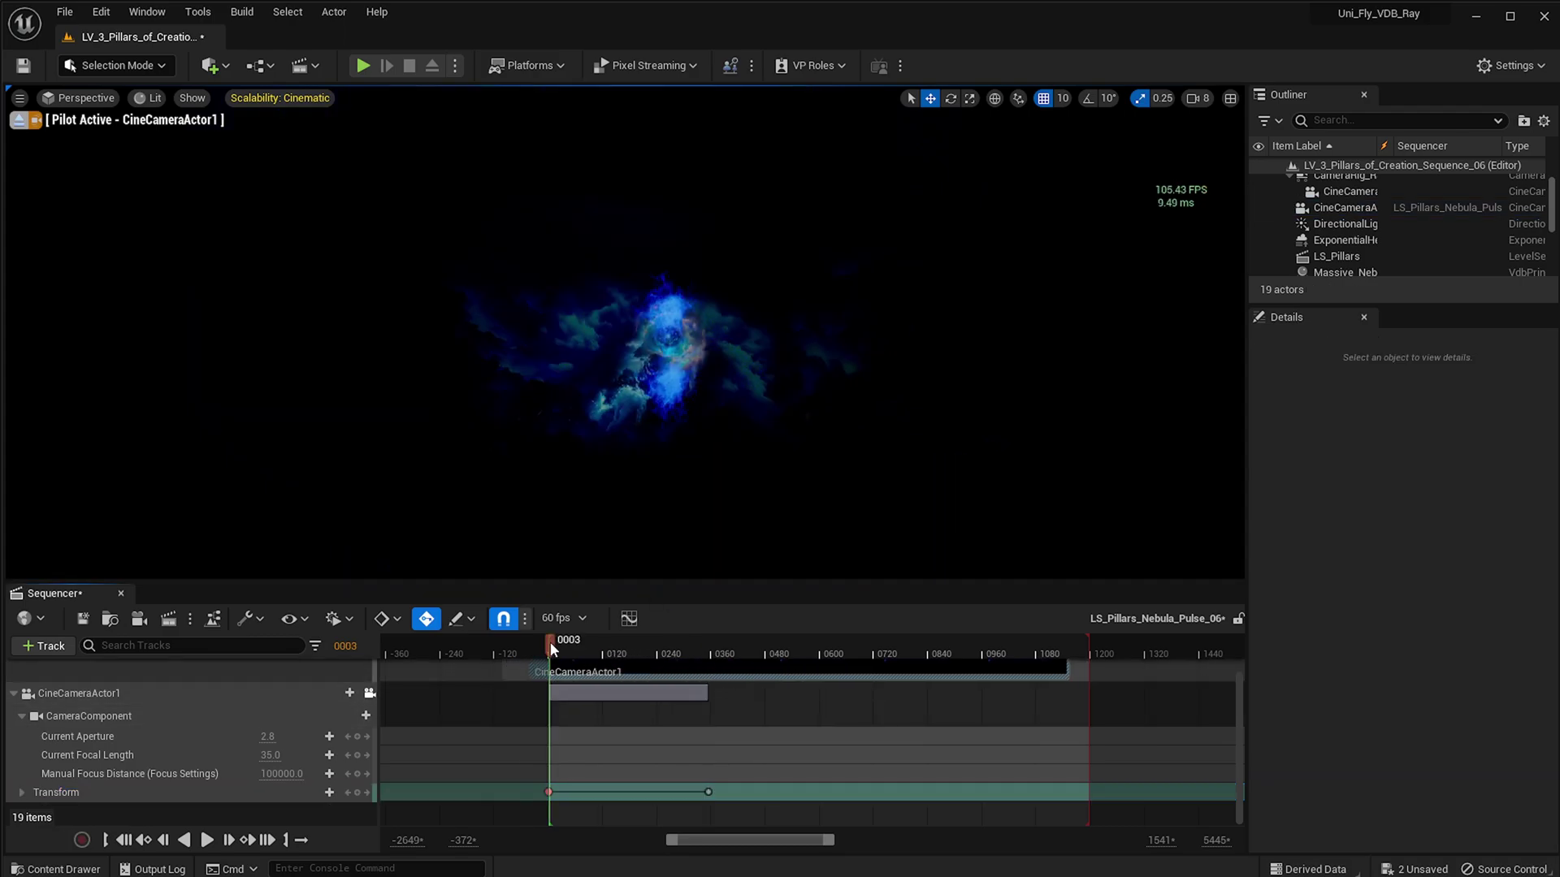
key(space)
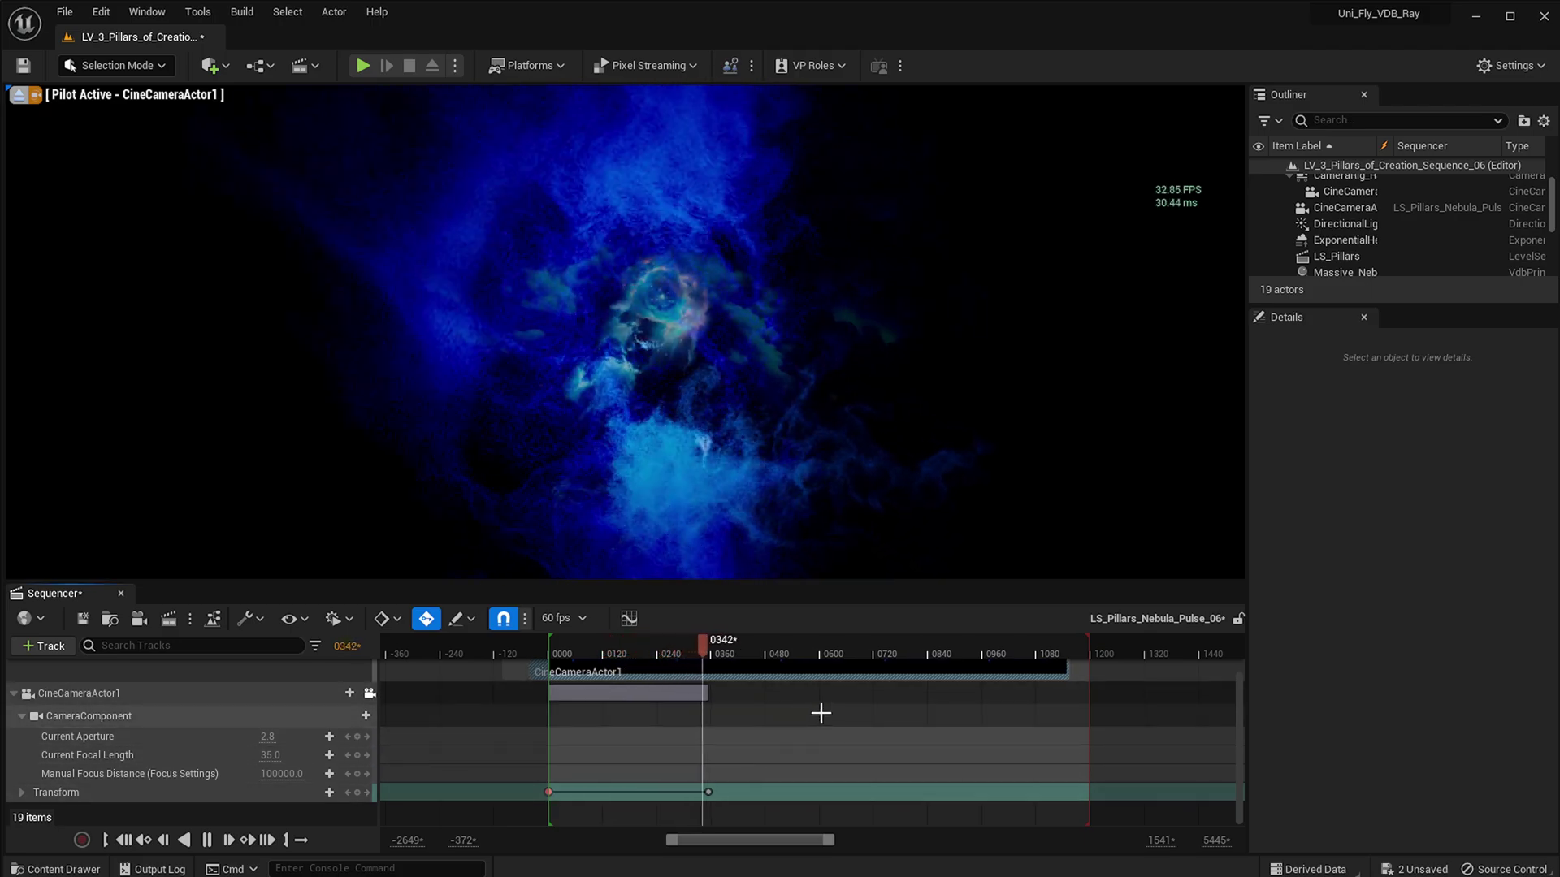
key(space)
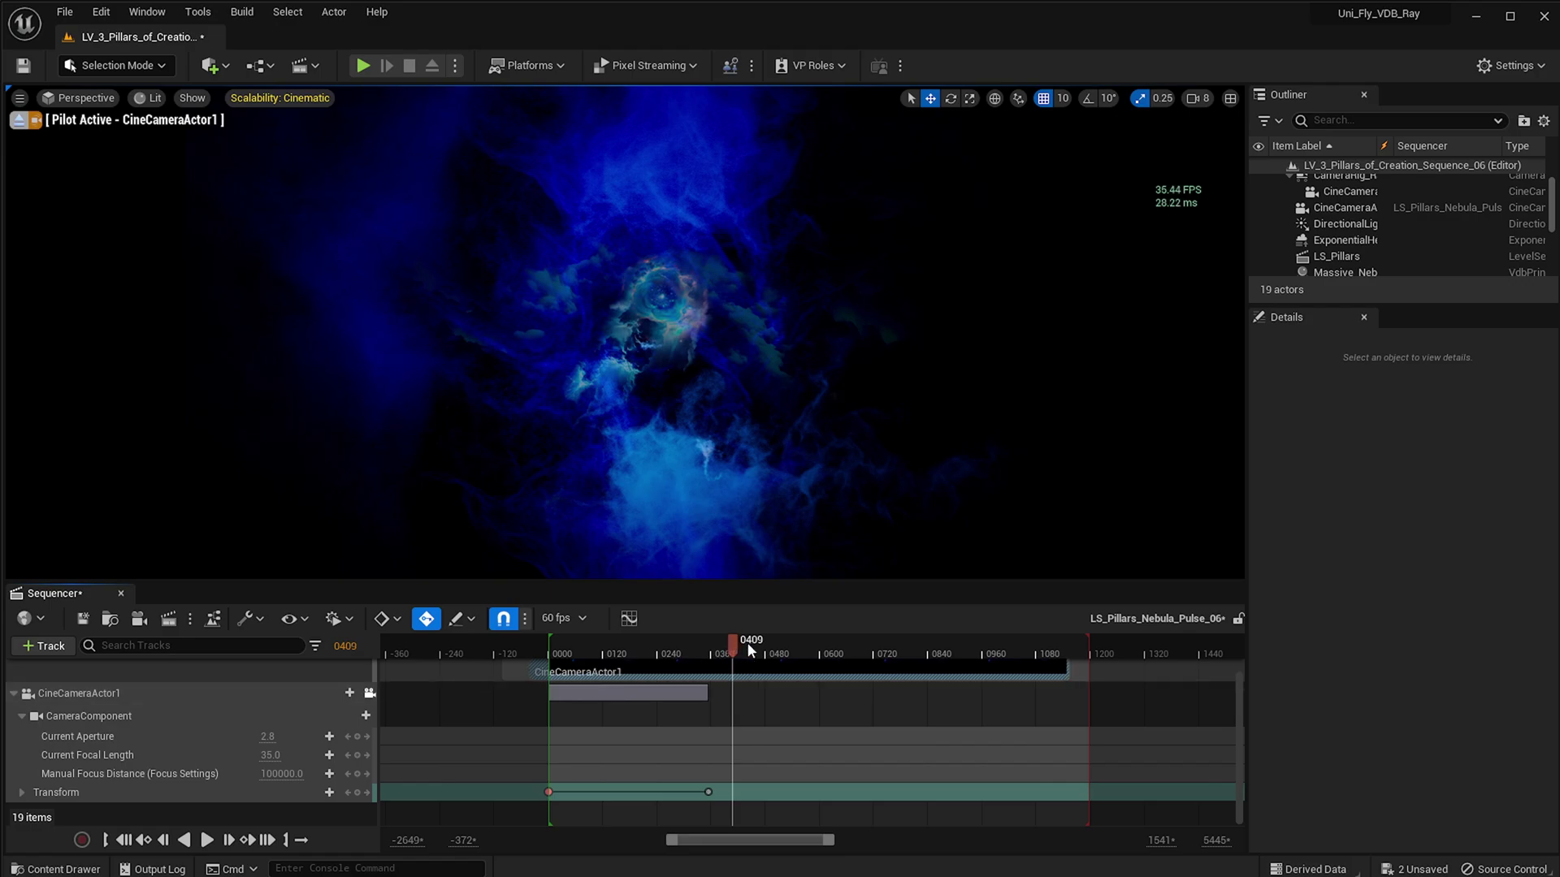
Continue the camera flight past frame 409, recording successive Transform keys through frame 757 and ending at frame 1134
key(w)
right_drag(810, 499, 834, 537)
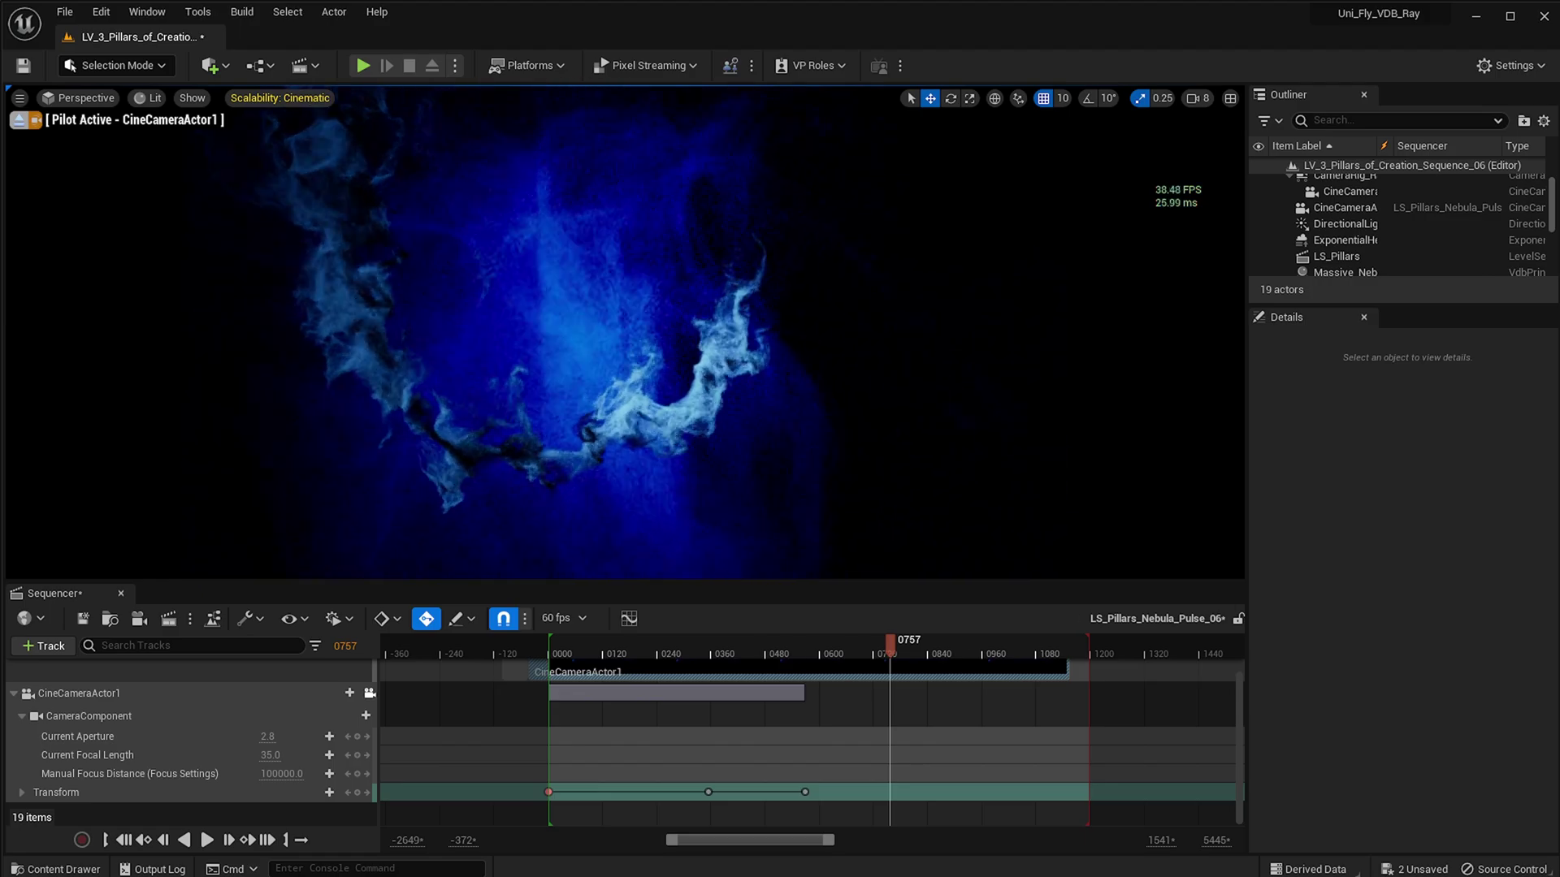
key(Return)
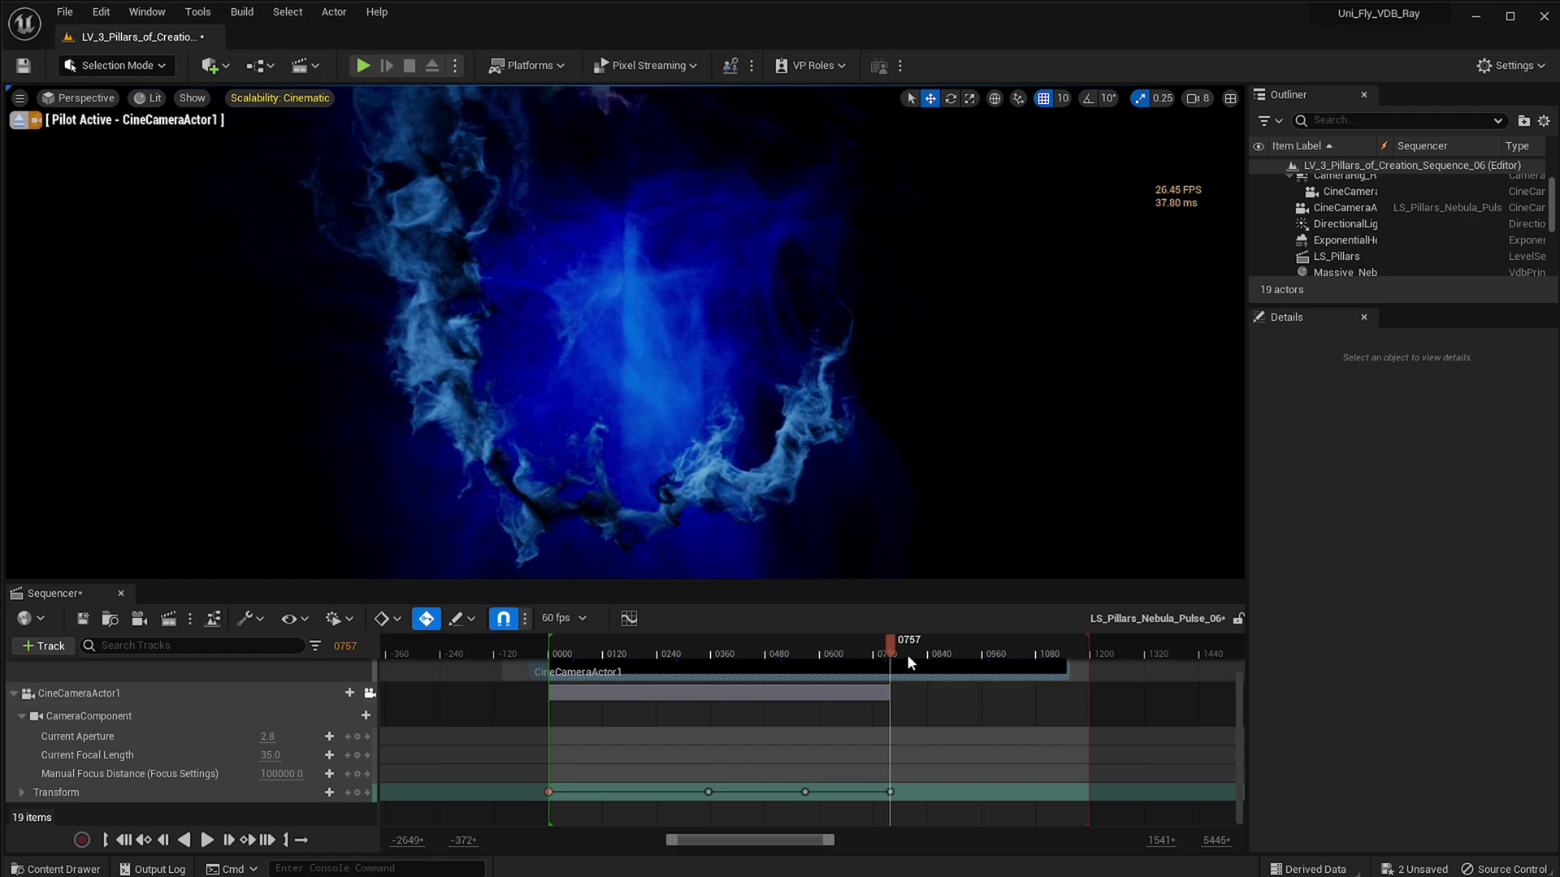
click(957, 655)
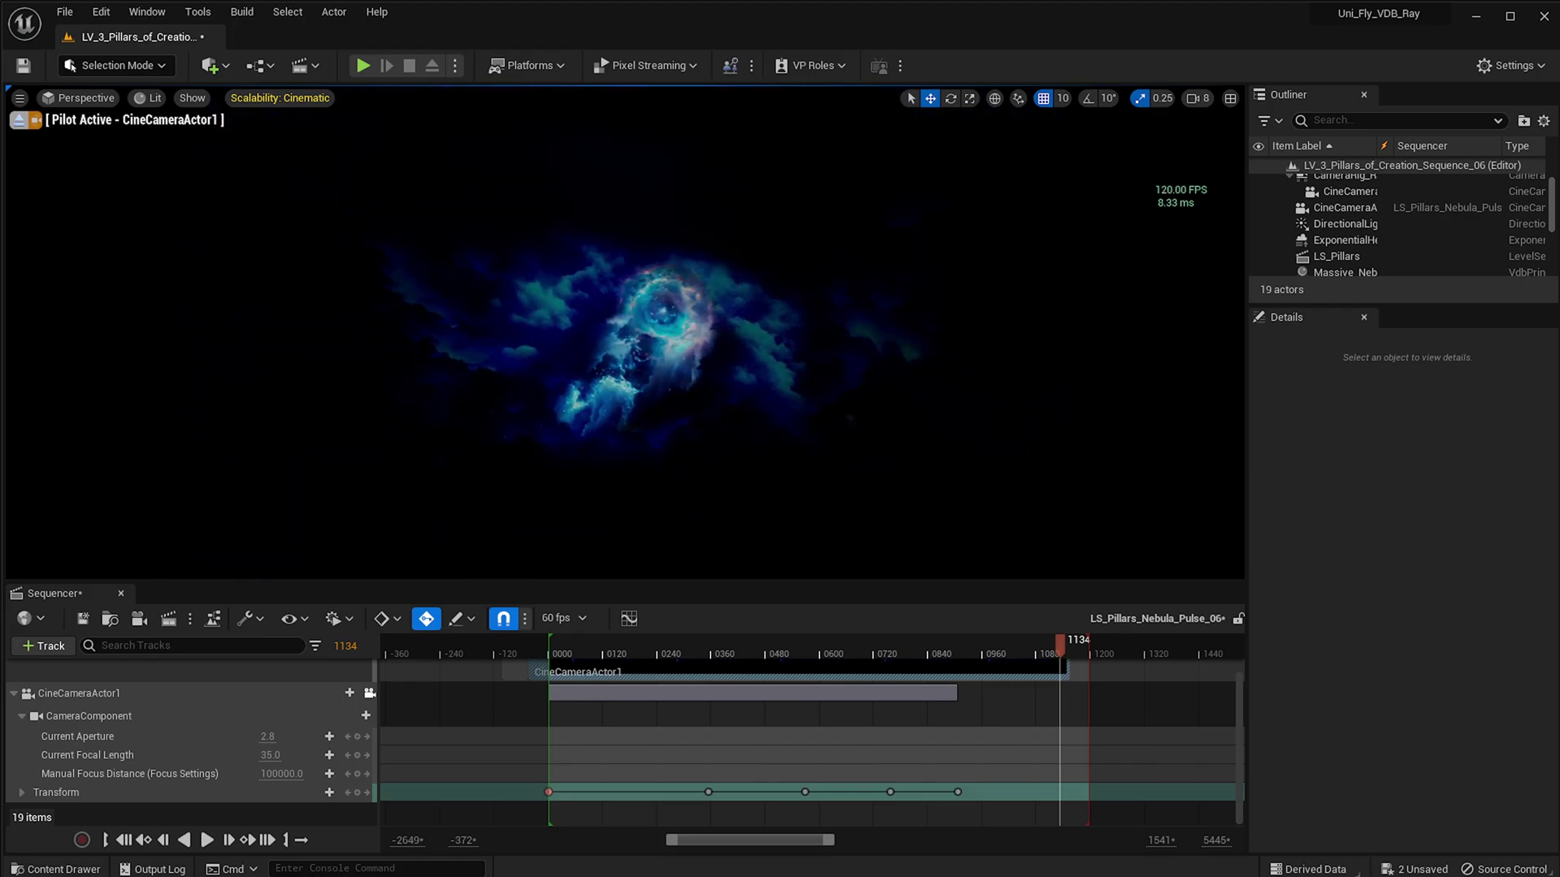
key(s)
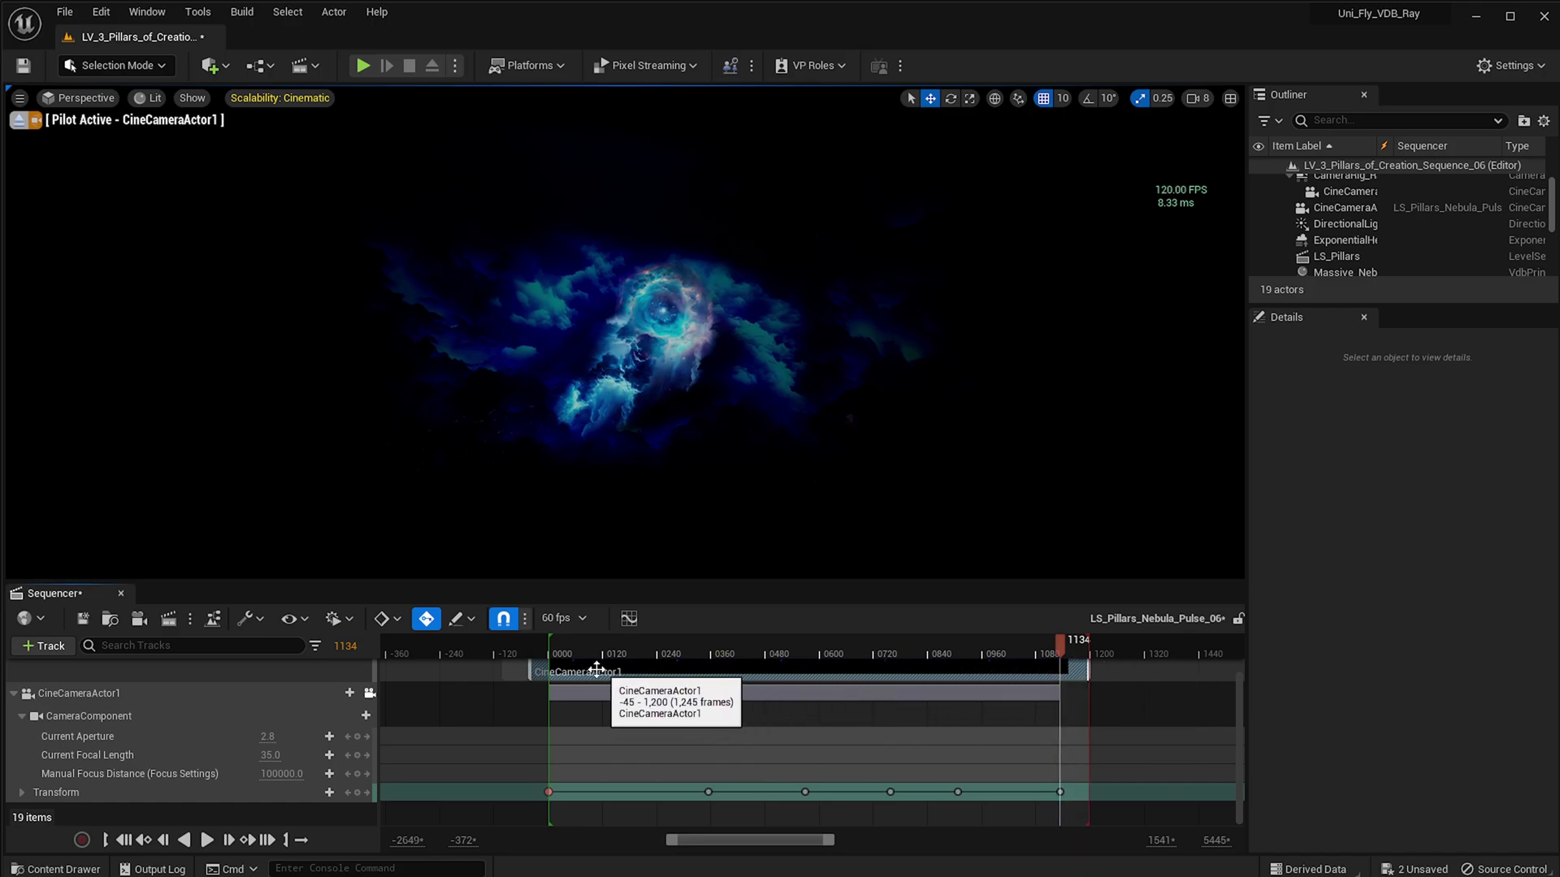
Play back the fly-through and delete CineCameraActor1's Transform keys from frame 757 onward
key(space)
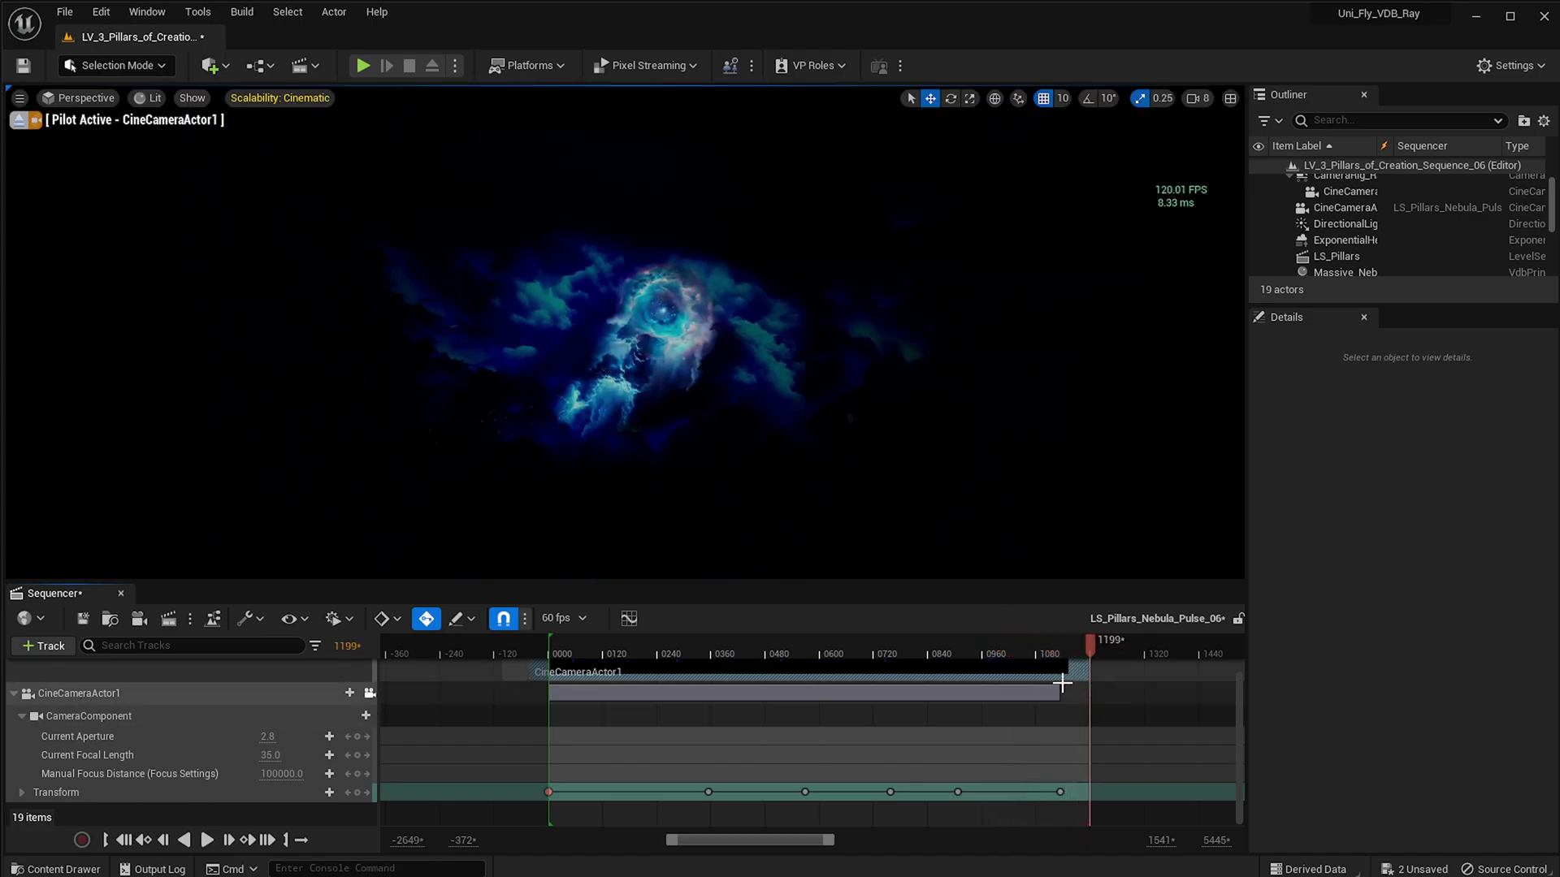
drag(970, 646, 836, 657)
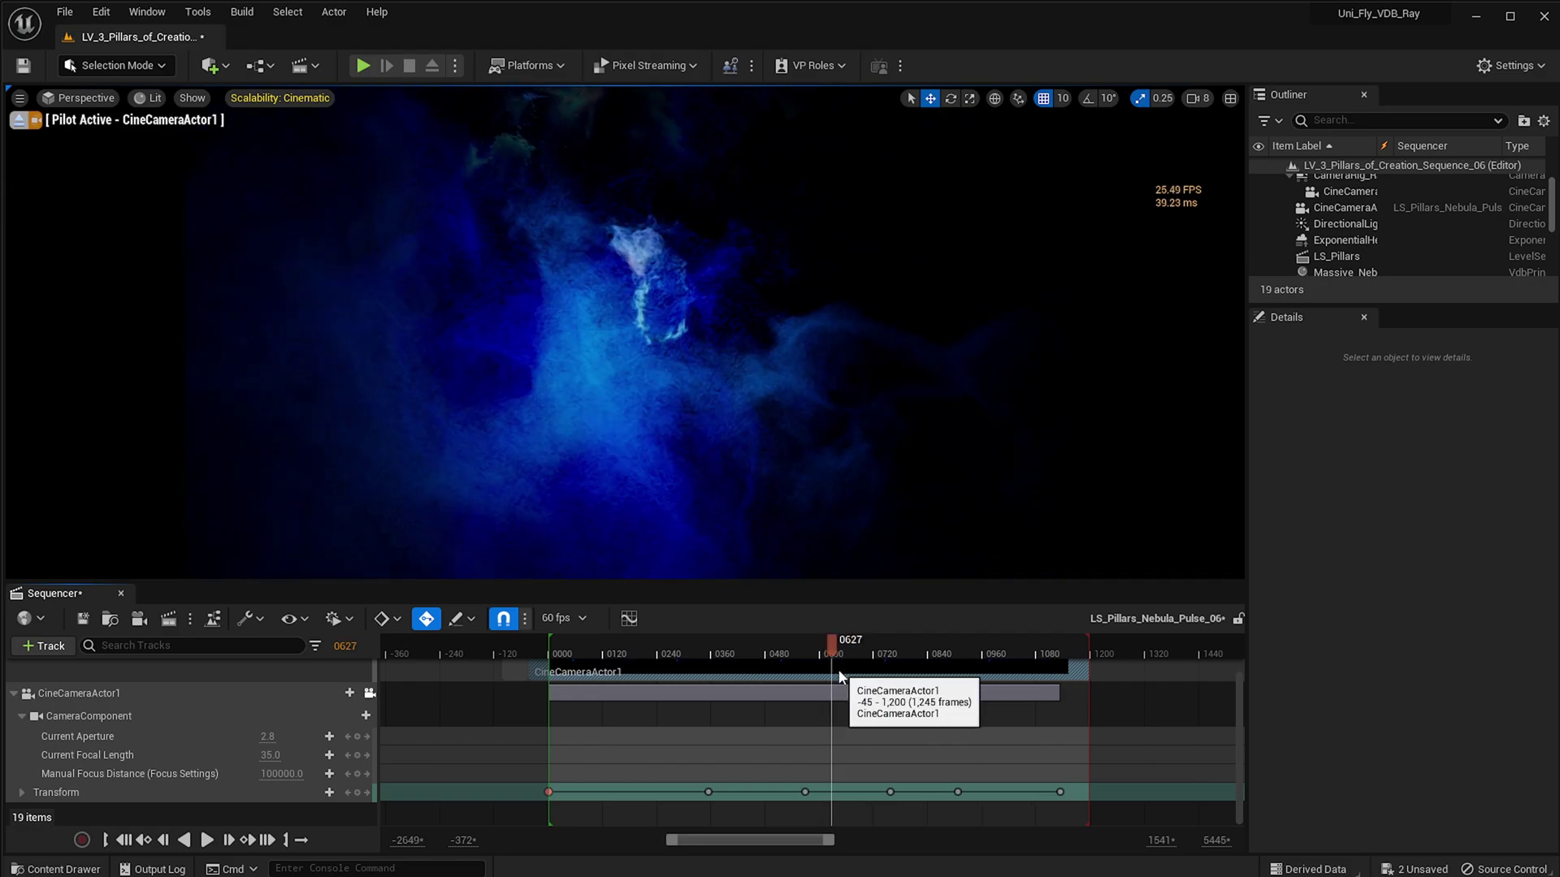
click(898, 790)
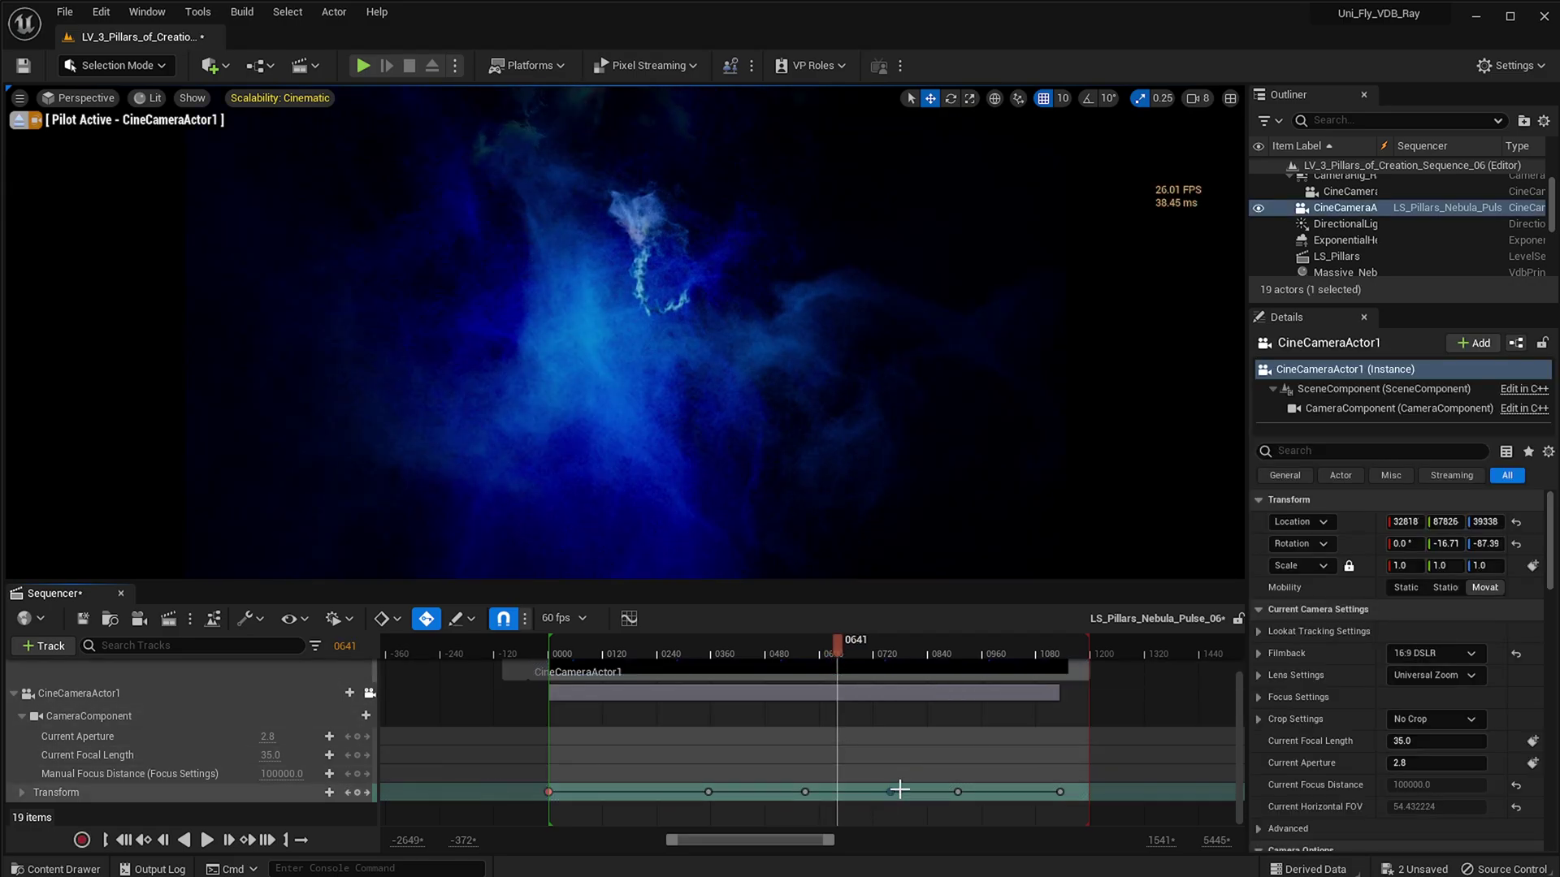
key(Delete)
mouse_move(833, 655)
mouse_down()
mouse_move(806, 646)
mouse_move(850, 643)
mouse_up()
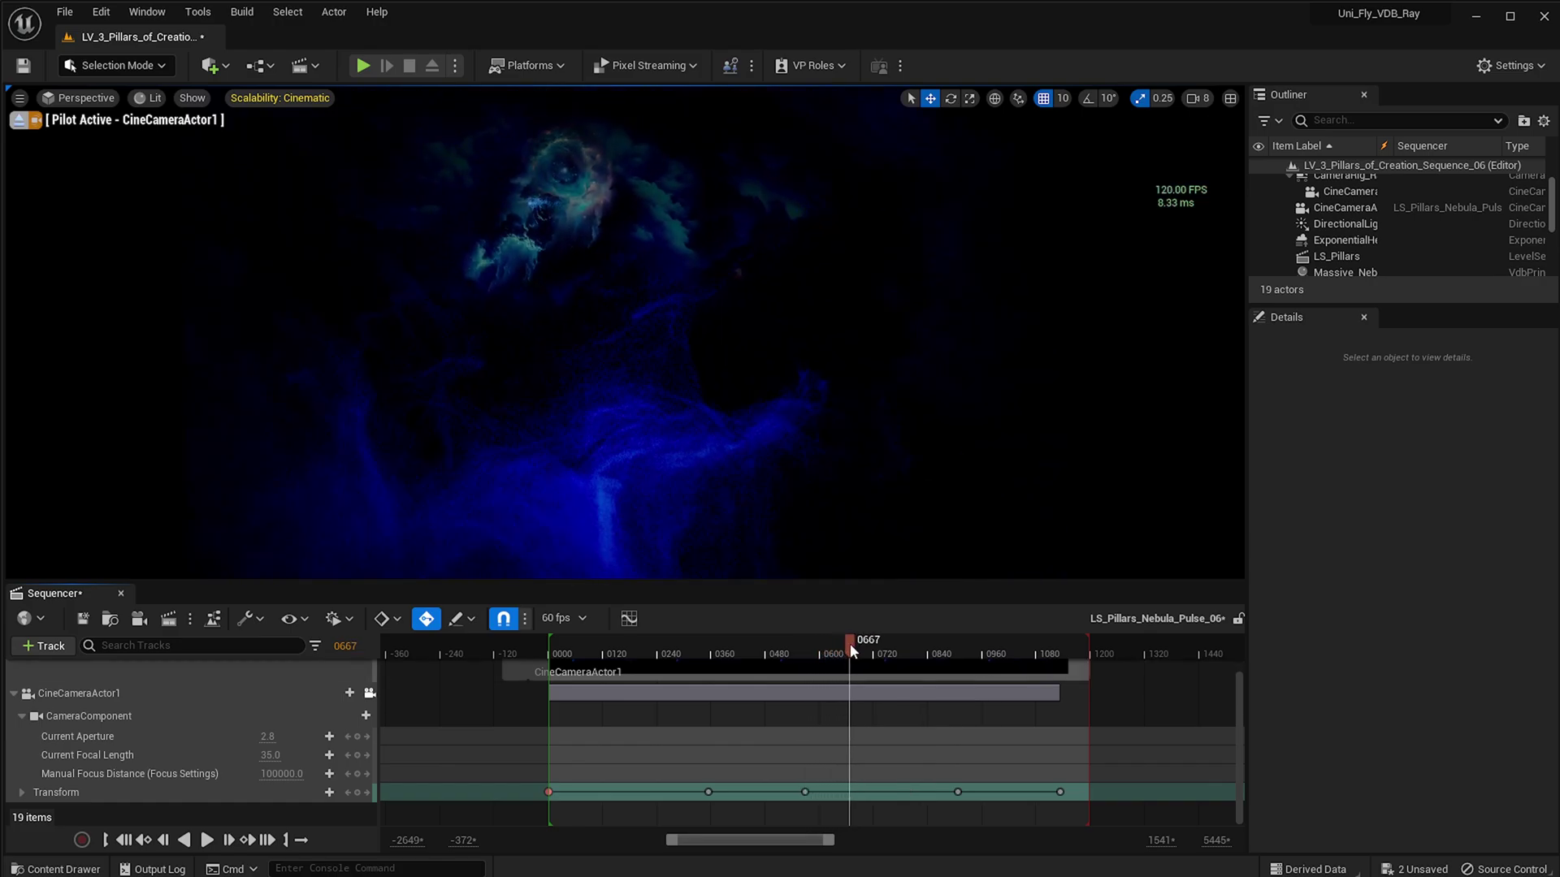
mouse_move(957, 792)
mouse_down()
mouse_move(1090, 778)
mouse_move(937, 797)
mouse_up()
key(ctrl+z)
key(Delete)
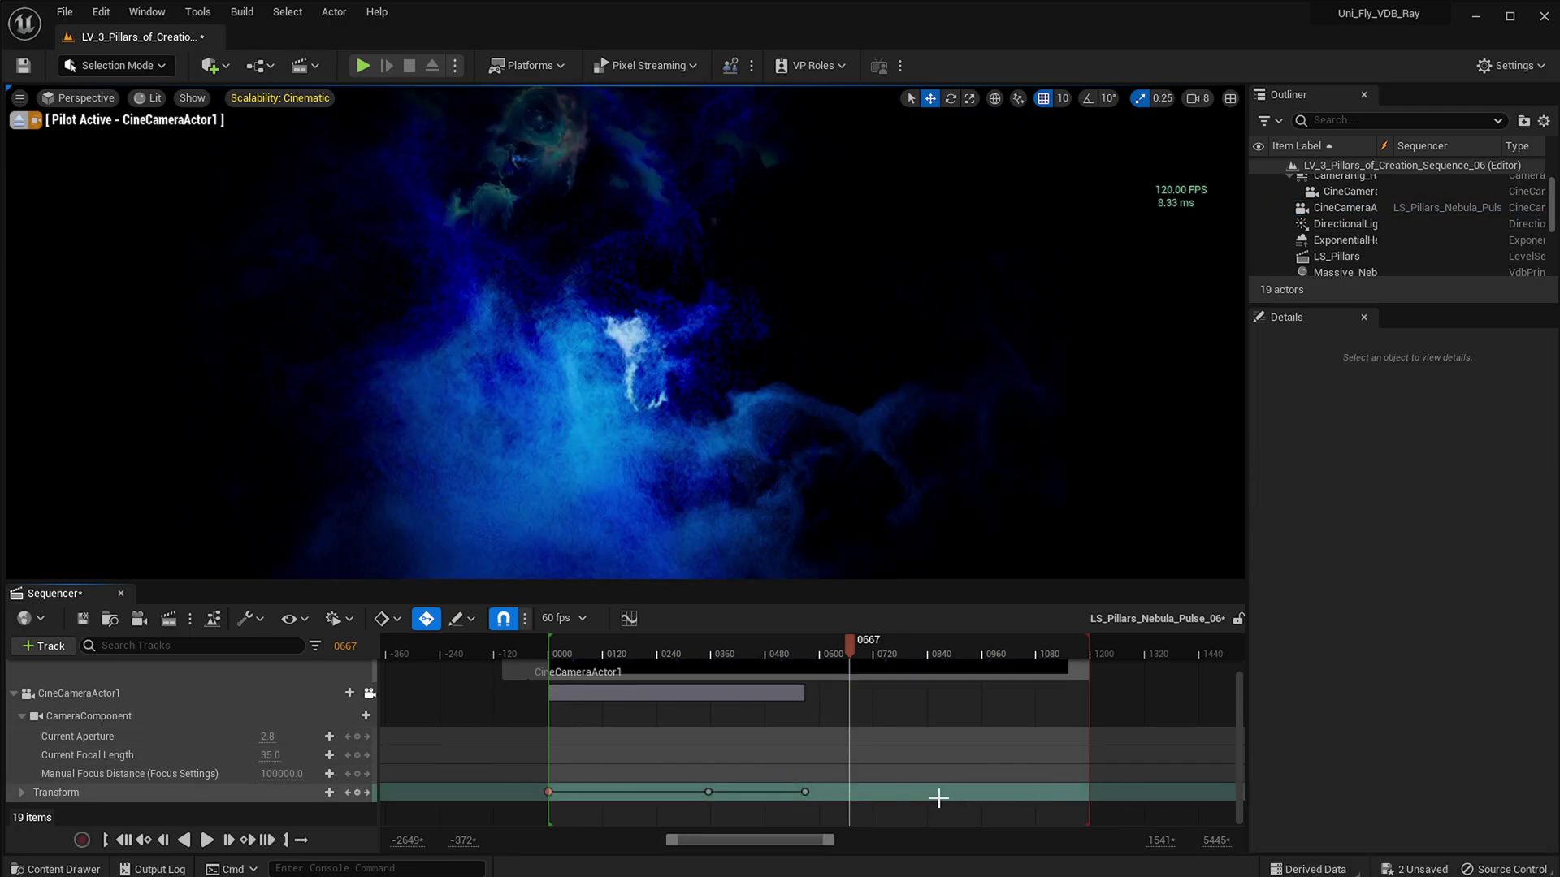
Re-fly the camera through the nebula with new Transform keys at frames 769, 960 and 1170, and play the result
drag(846, 643, 896, 655)
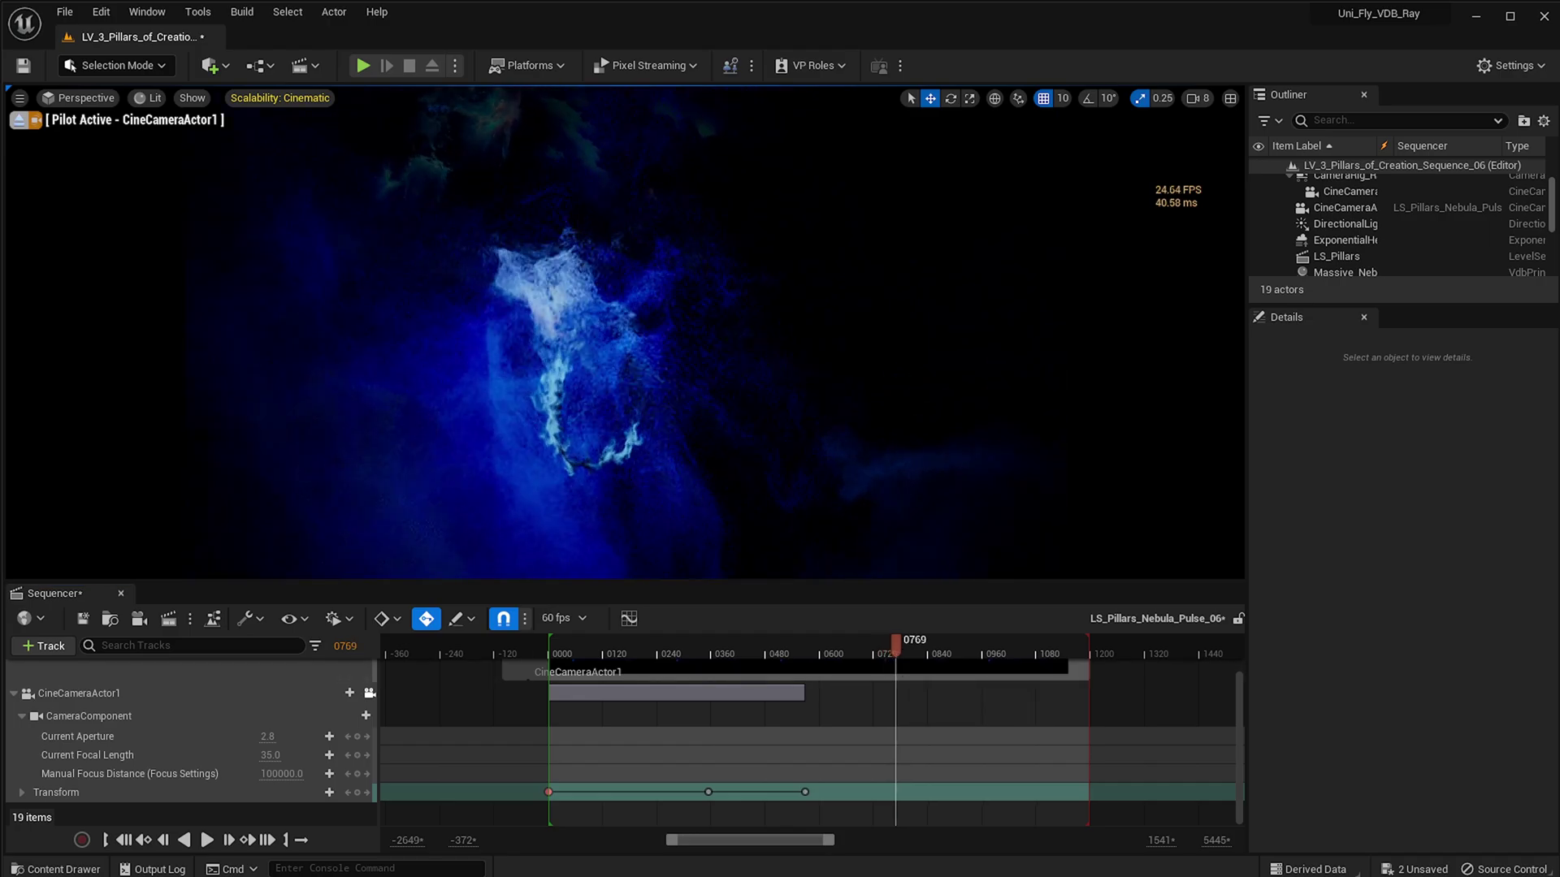
key(w)
right_drag(927, 545, 928, 545)
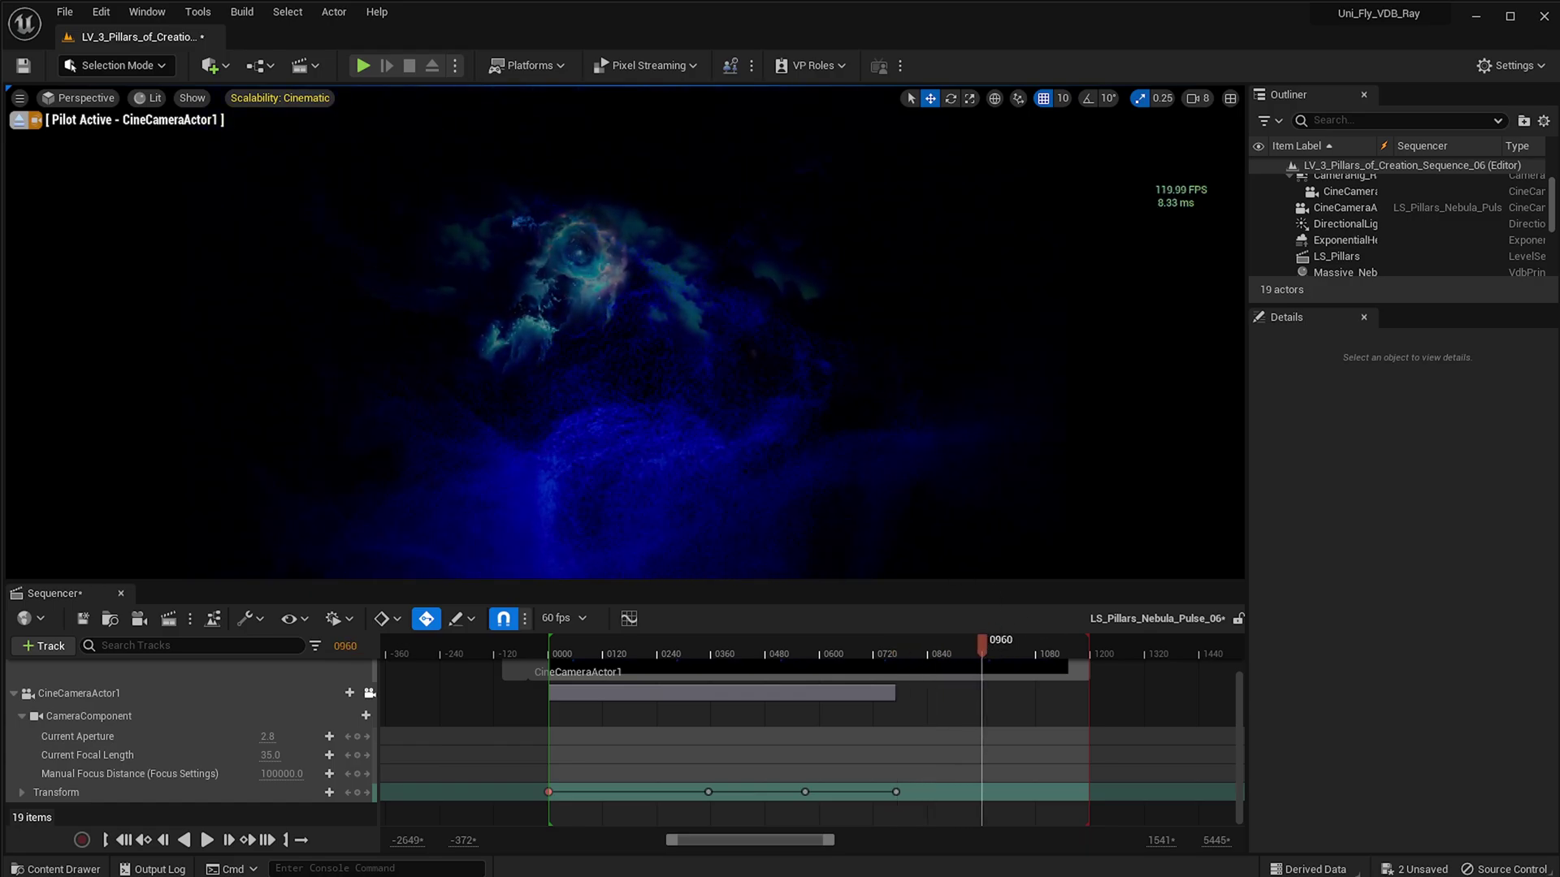
right_drag(914, 421, 914, 422)
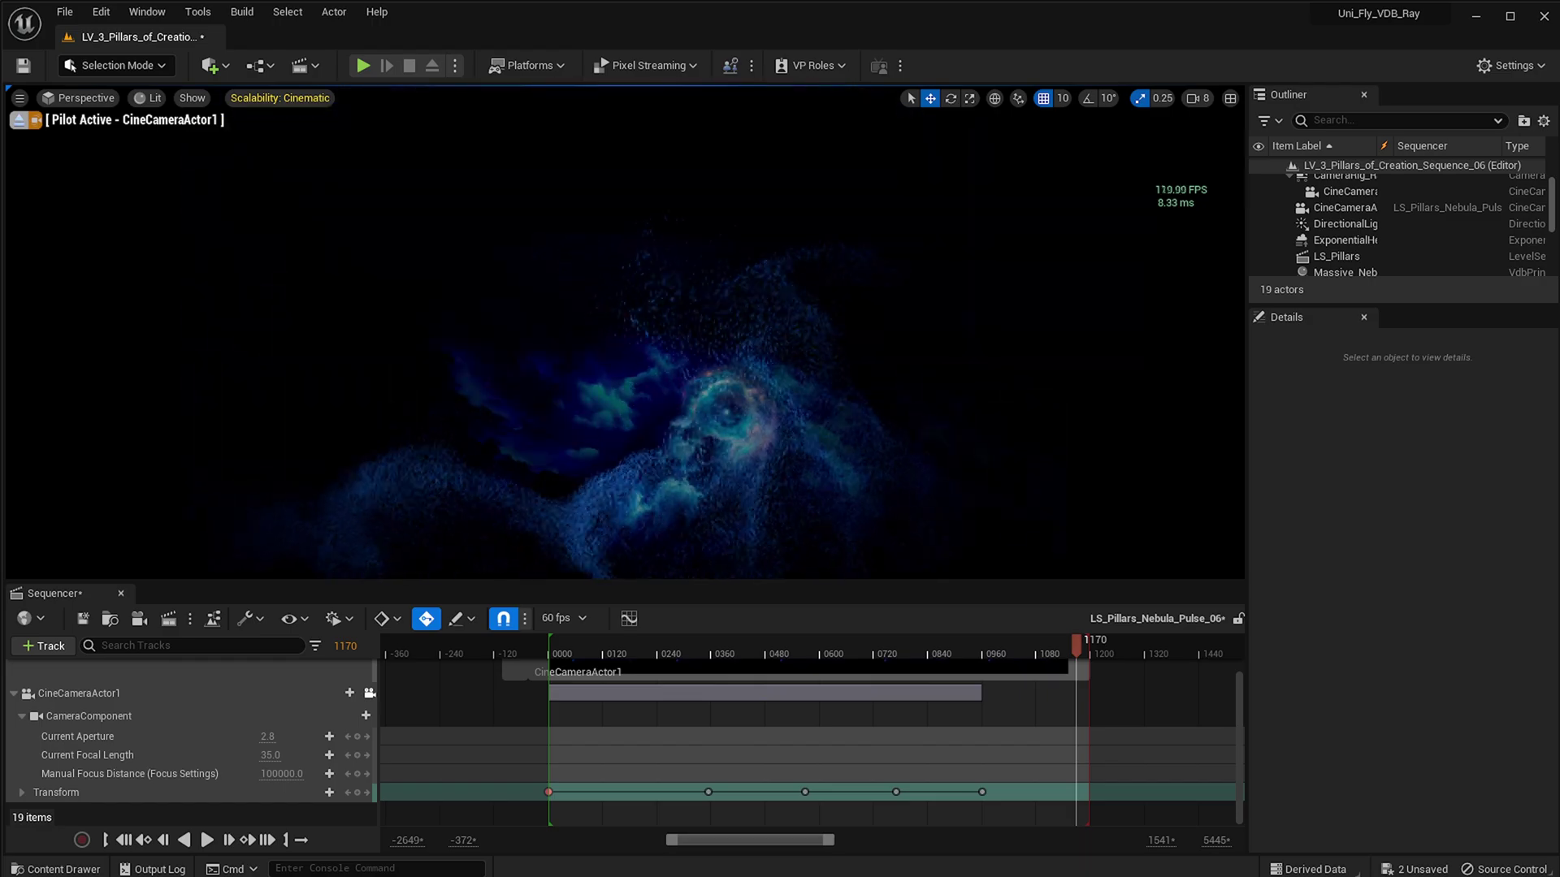
right_drag(804, 393, 804, 393)
click(597, 652)
key(space)
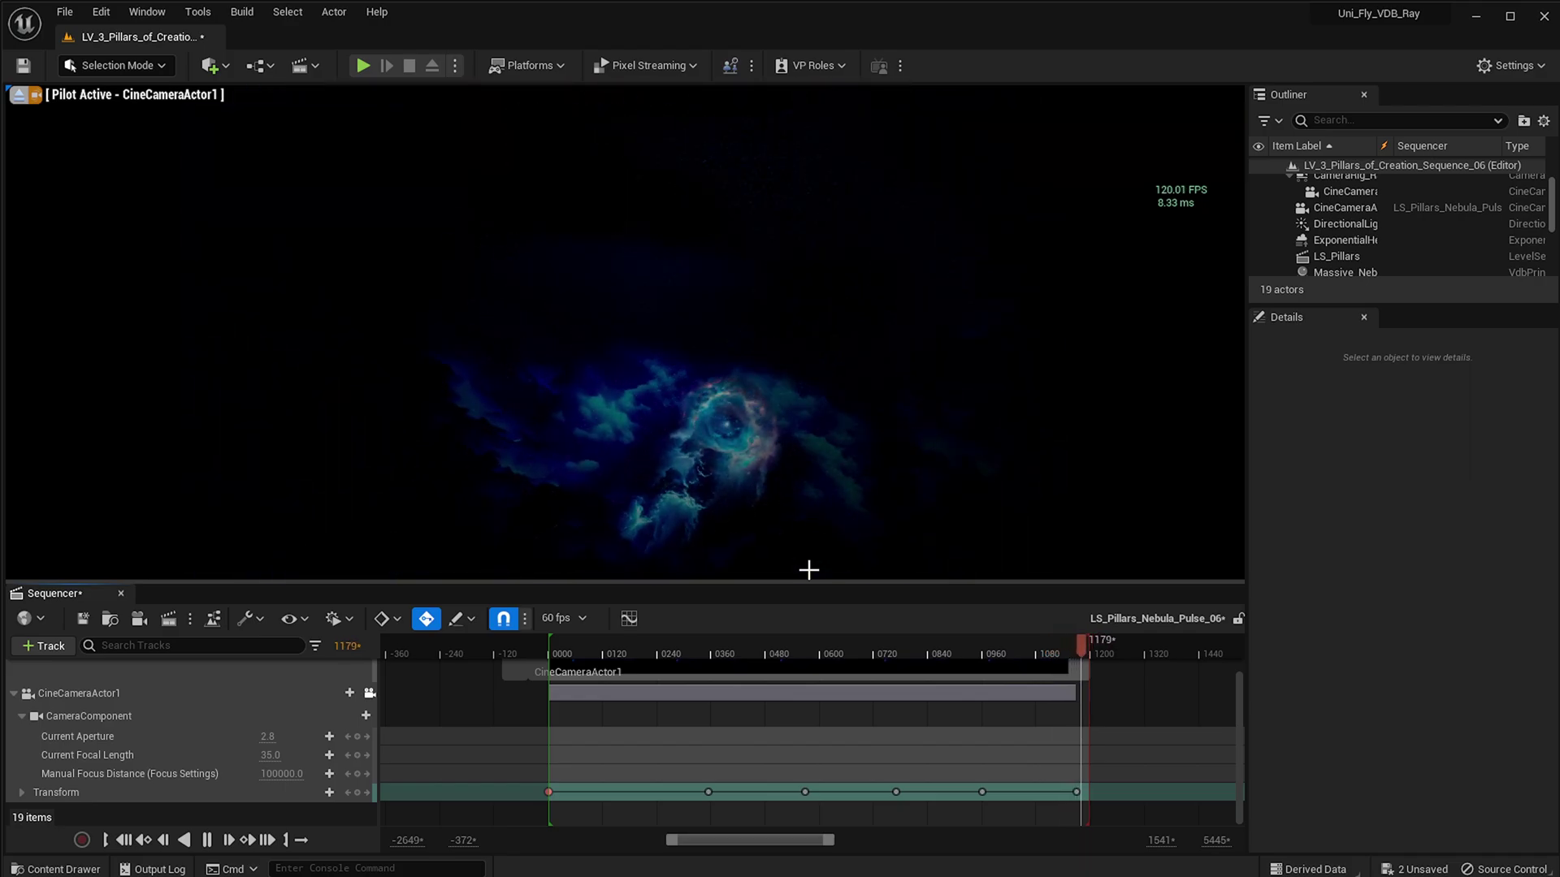
At frame 294, set the Step Size of the Start_02, Start_03 and Start_4 volumes to 0.1
drag(637, 647, 681, 650)
scroll(1370, 242, down, 5)
click(1353, 259)
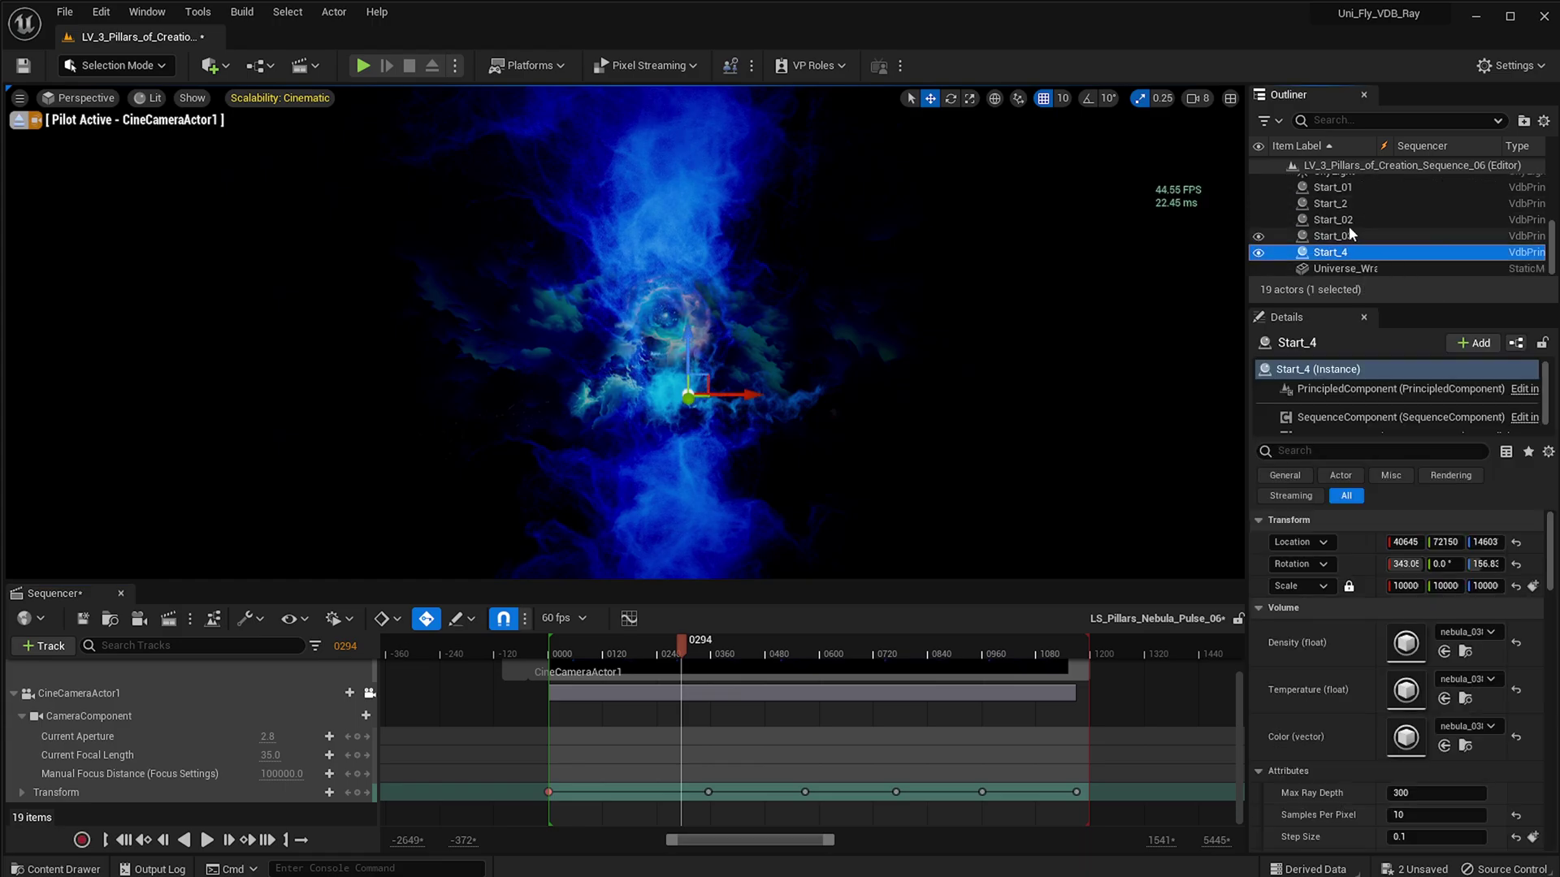
shift+click(1347, 225)
scroll(1421, 719, down, 5)
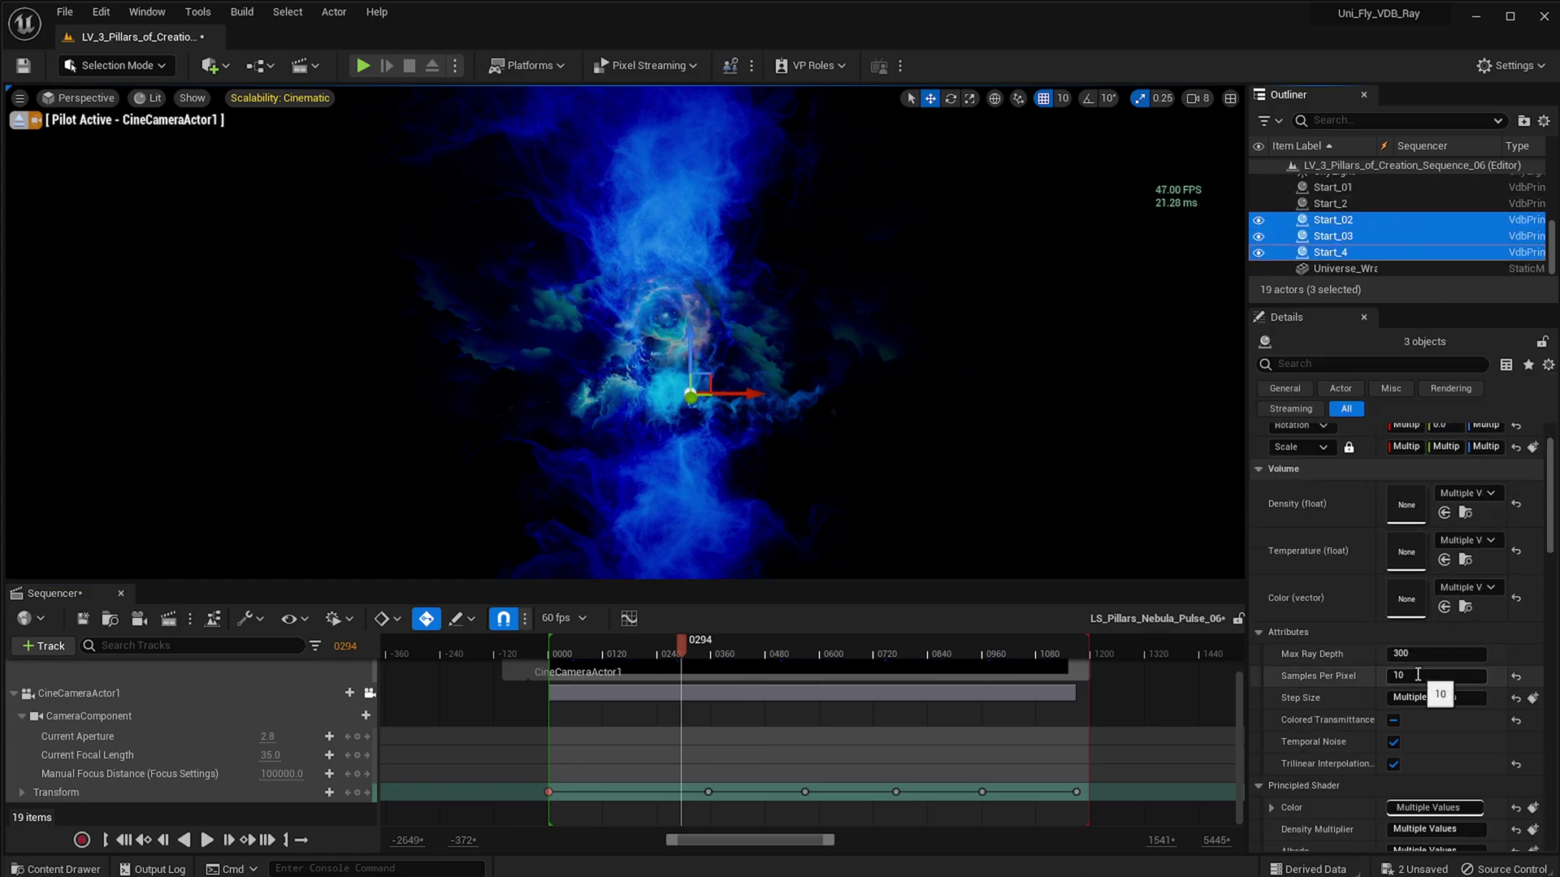
scroll(1422, 731, up, 3)
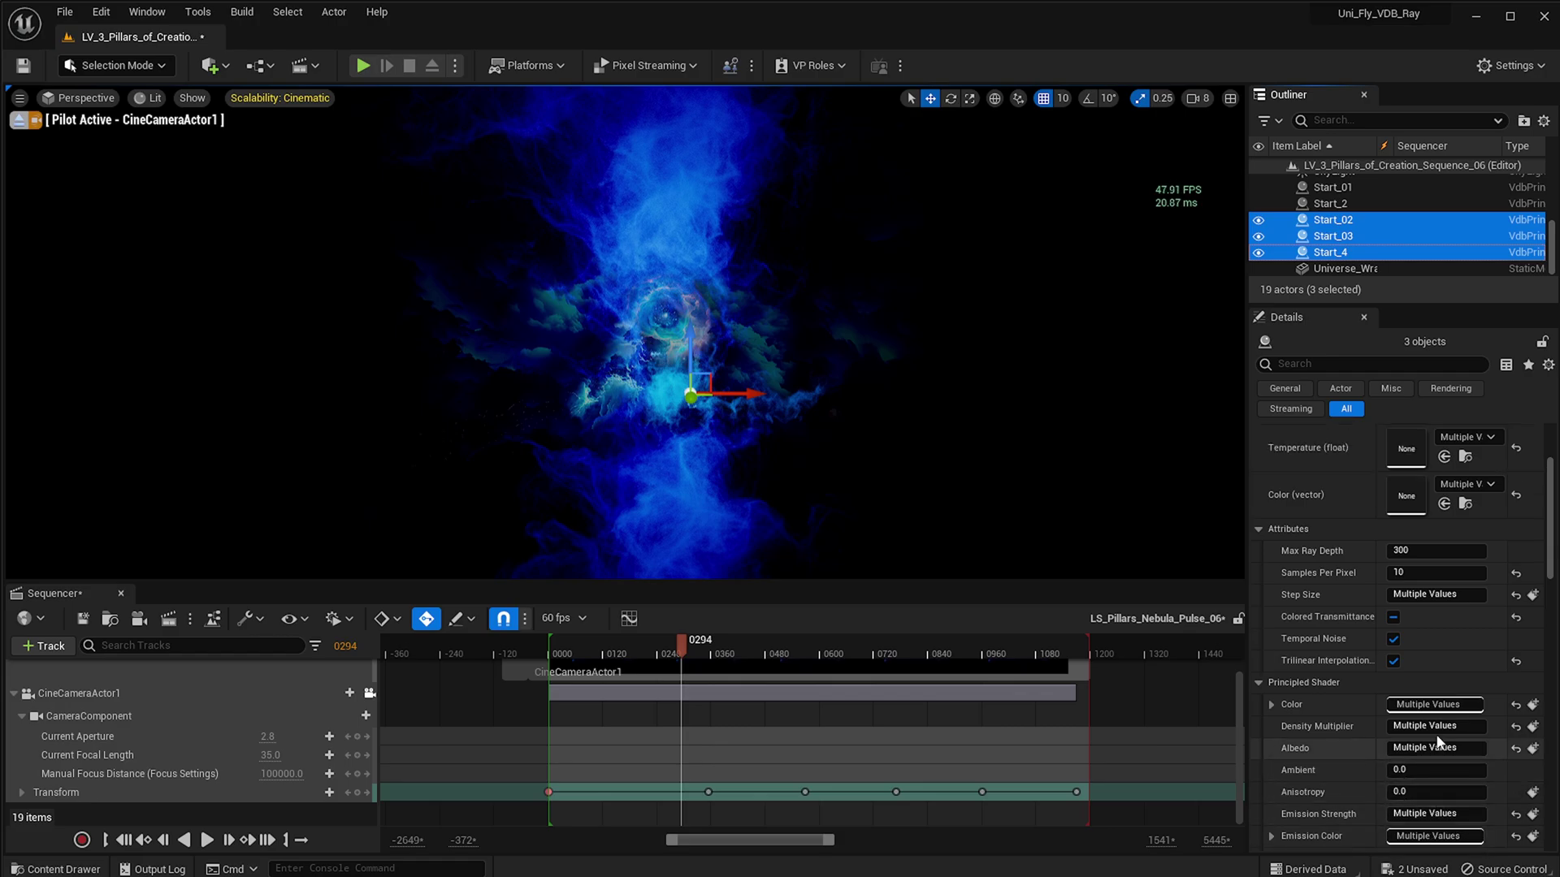
click(1454, 645)
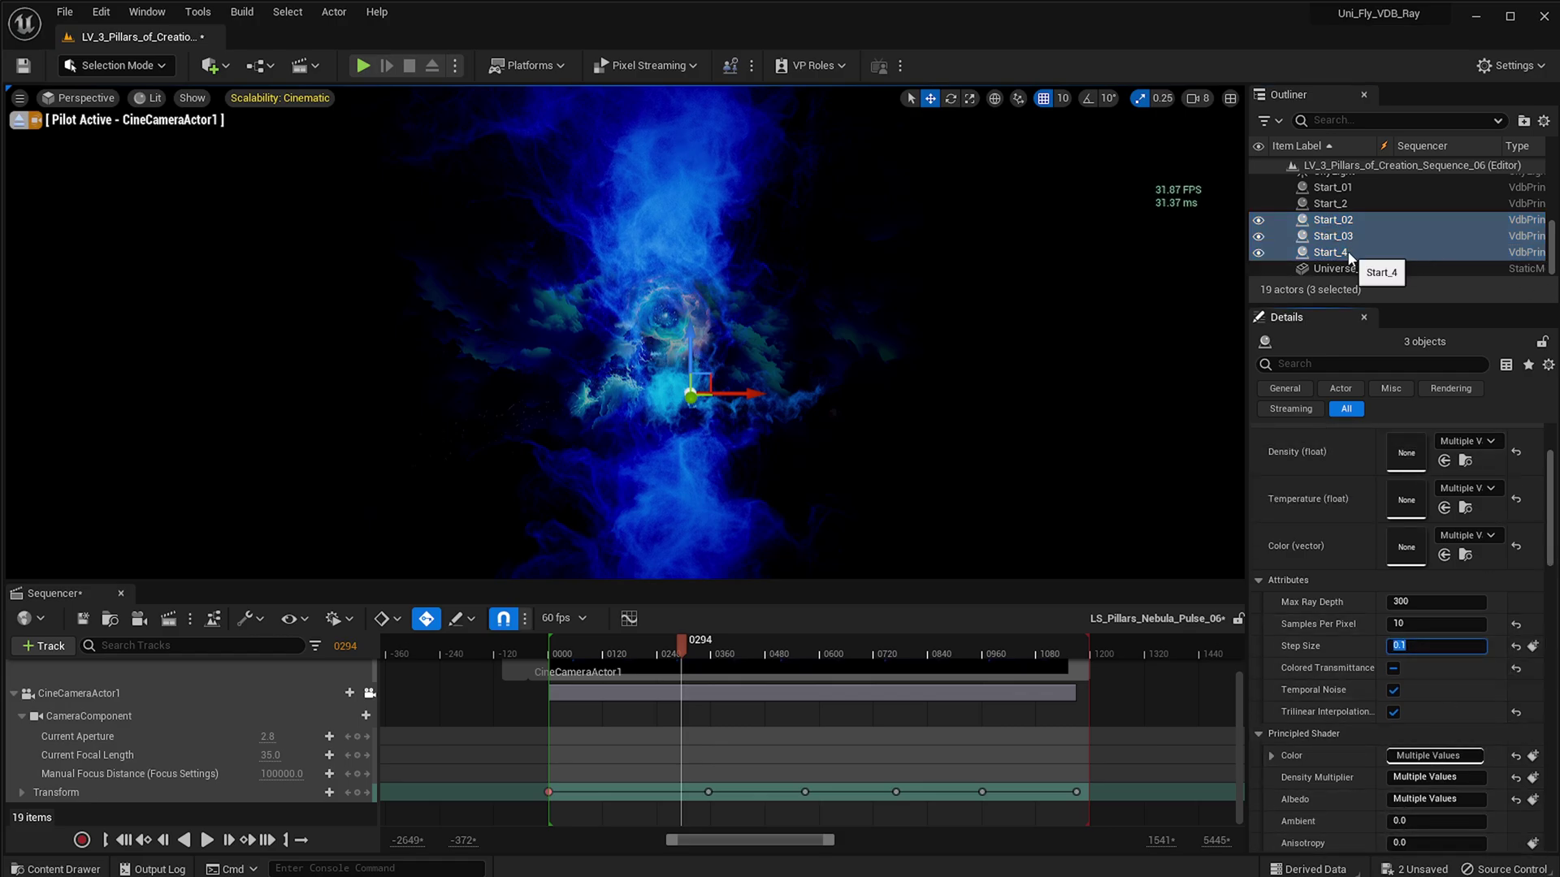
Set the Step Size to 0.1 for both Massive_Nebula volumes, Middle_01 and all five Start volumes together
click(1339, 191)
scroll(1361, 206, up, 3)
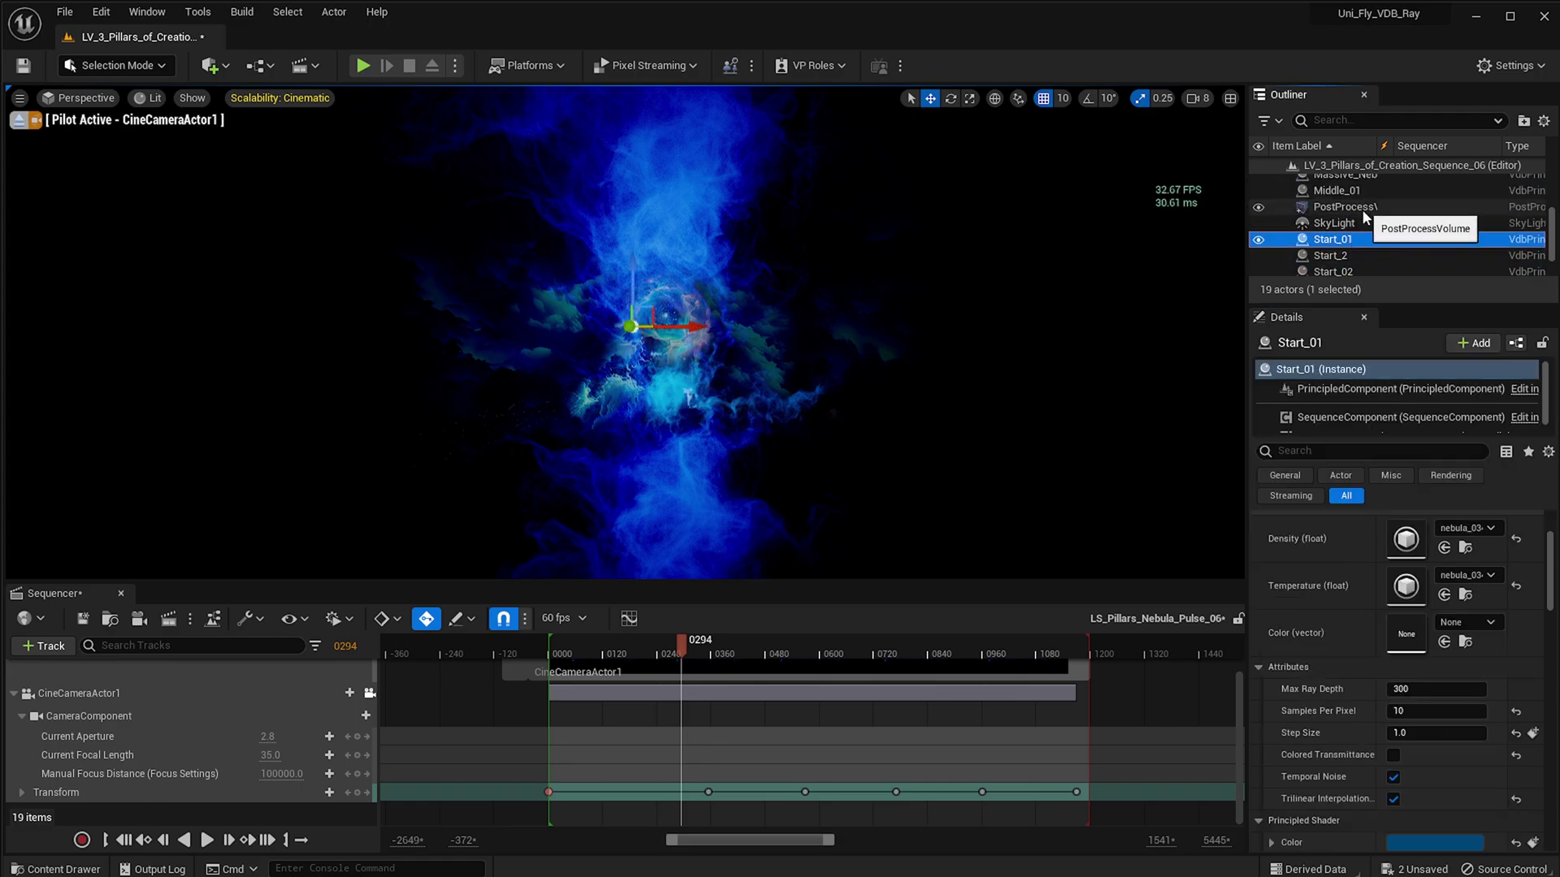
scroll(1355, 199, up, 2)
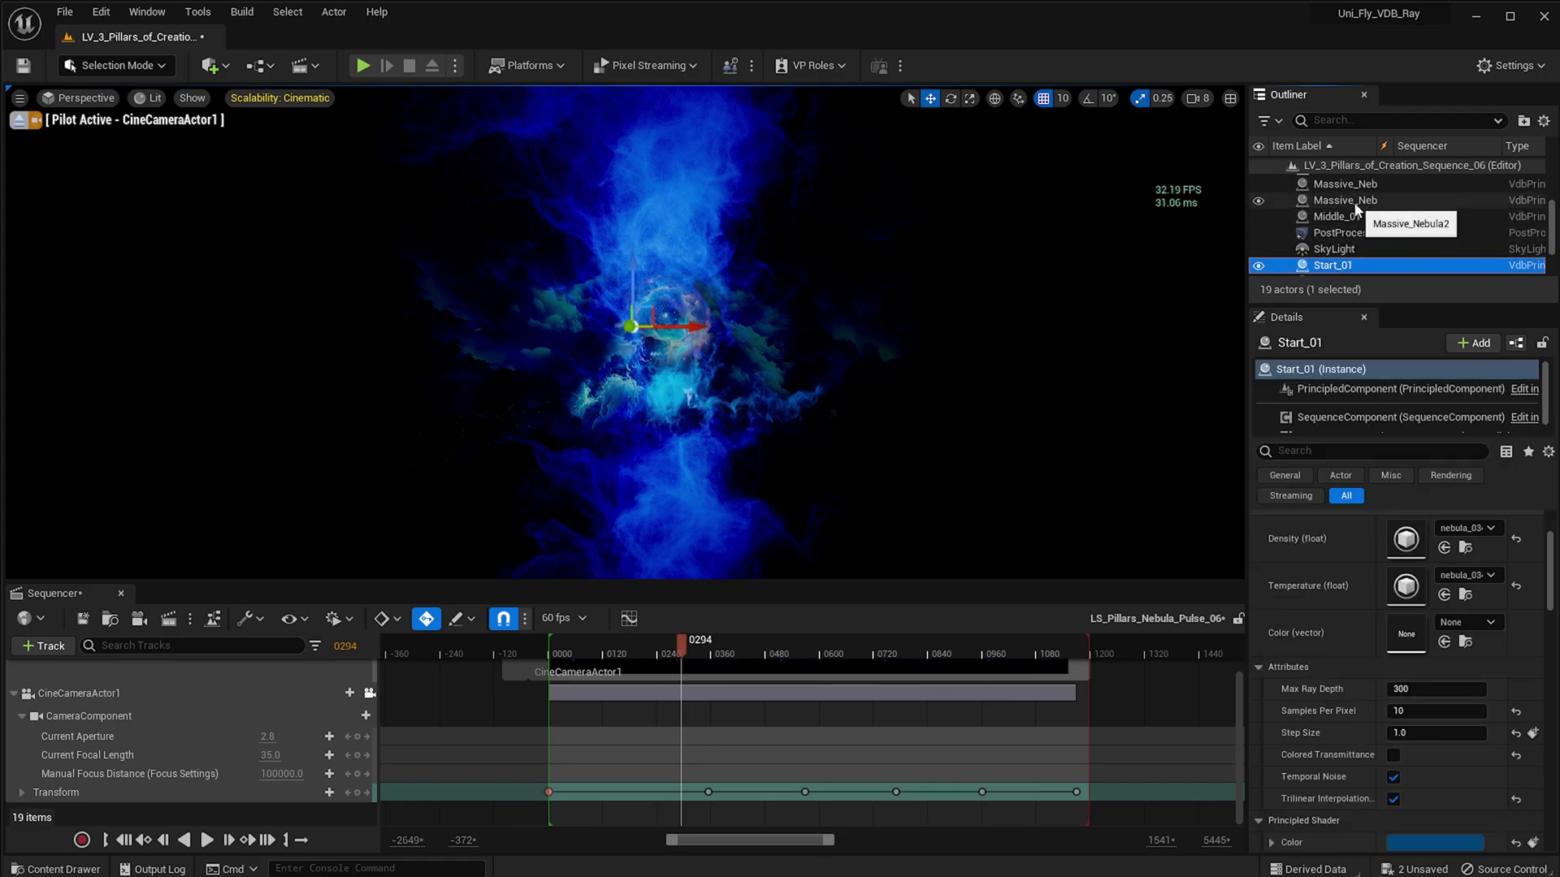
scroll(1355, 198, up, 1)
click(1355, 207)
shift+click(1357, 226)
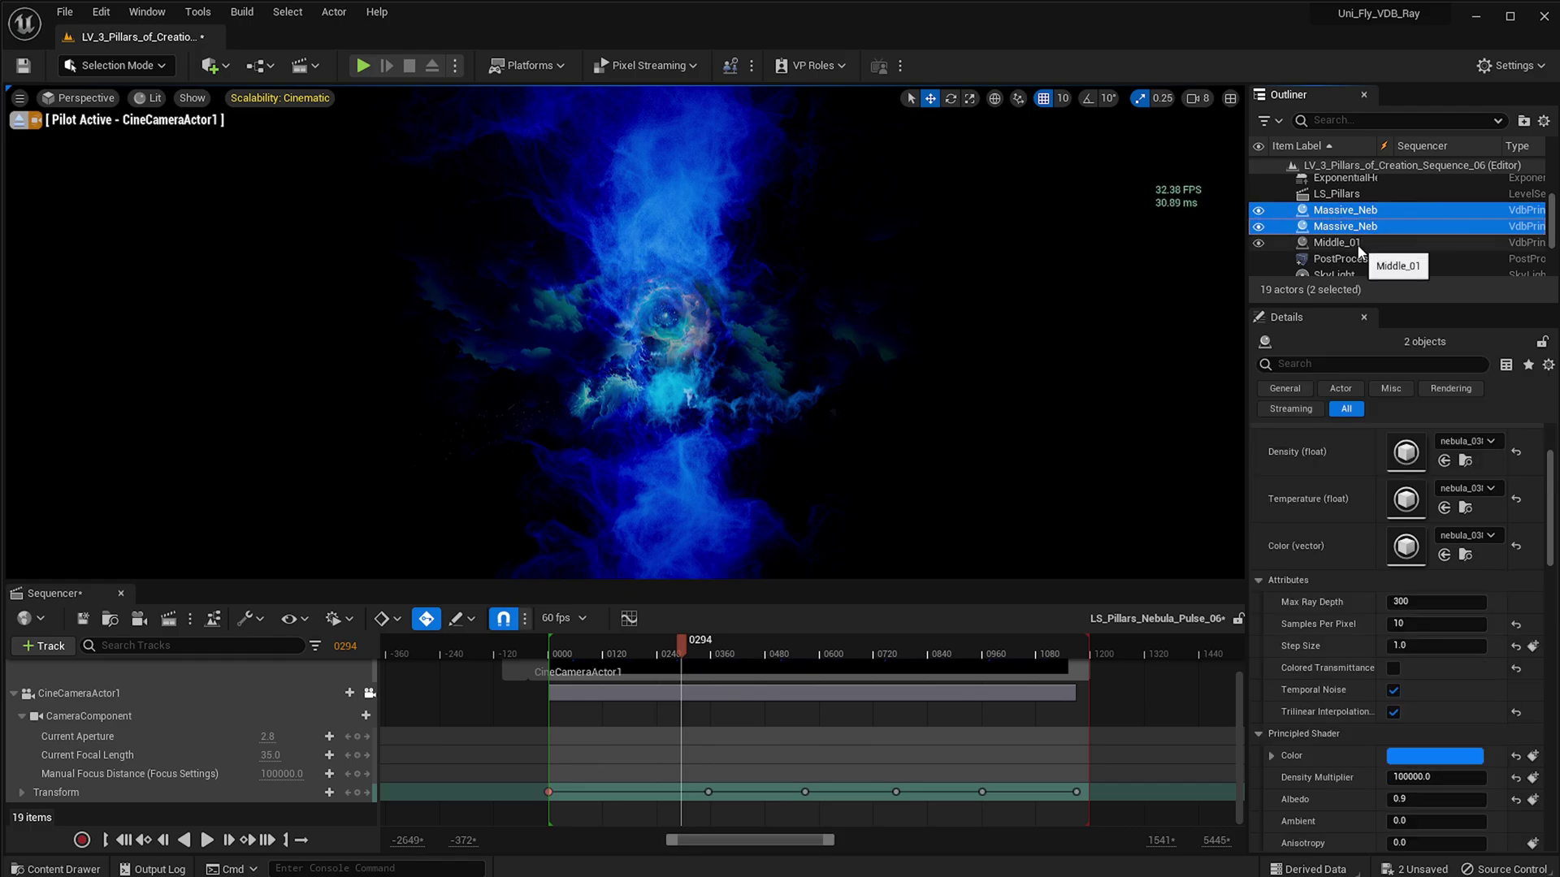
ctrl+click(1354, 242)
scroll(1358, 233, down, 3)
scroll(1352, 208, up, 1)
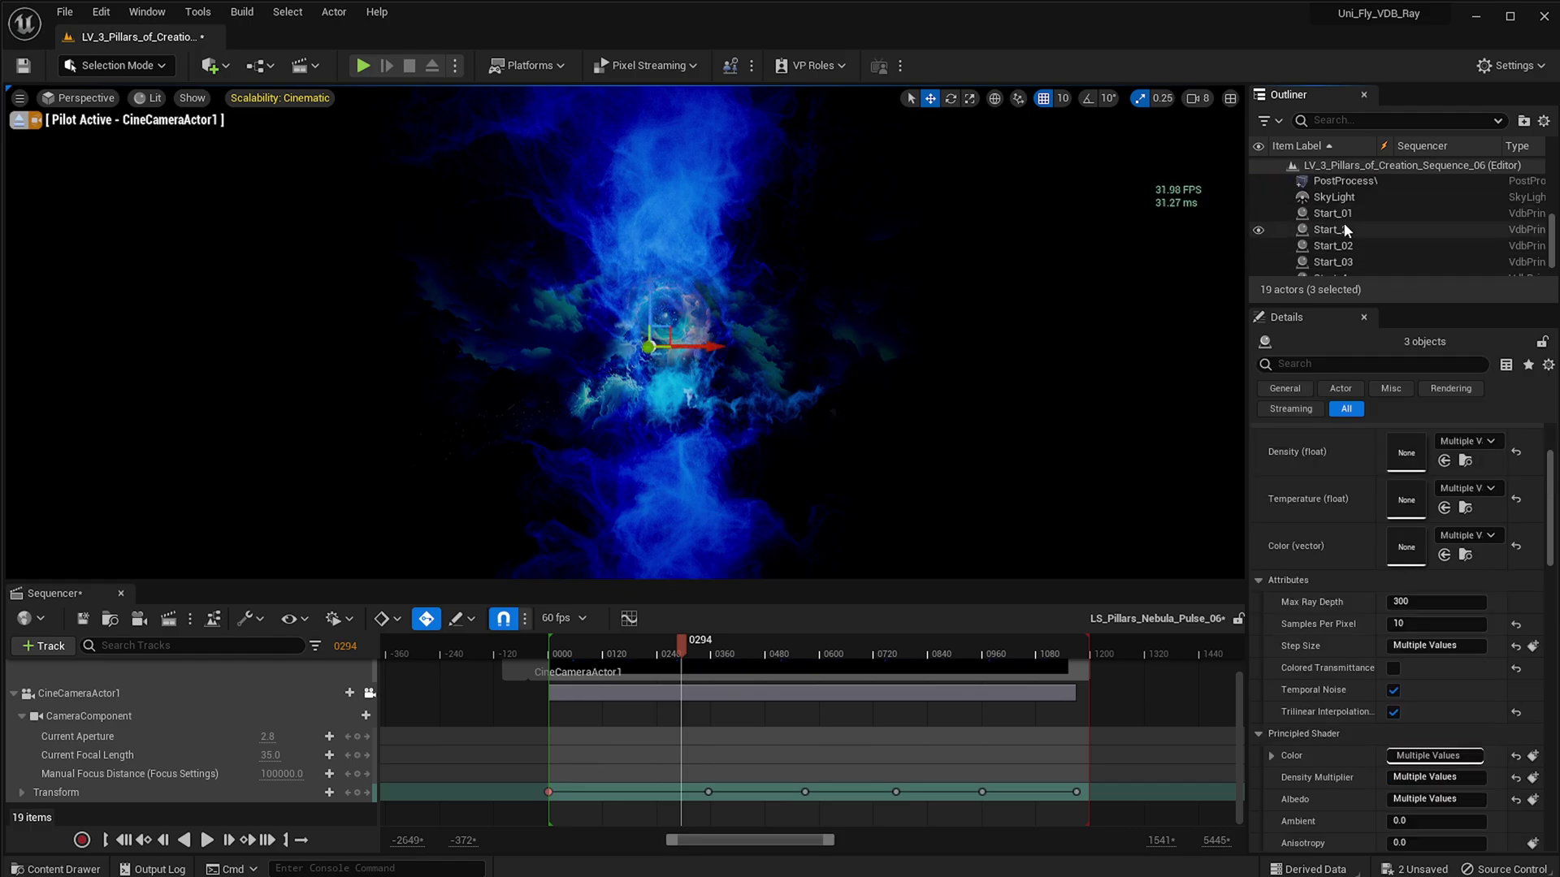
ctrl+click(1344, 216)
ctrl+click(1347, 231)
ctrl+click(1346, 246)
ctrl+click(1345, 264)
scroll(1352, 256, down, 1)
ctrl+click(1344, 252)
scroll(1365, 255, up, 3)
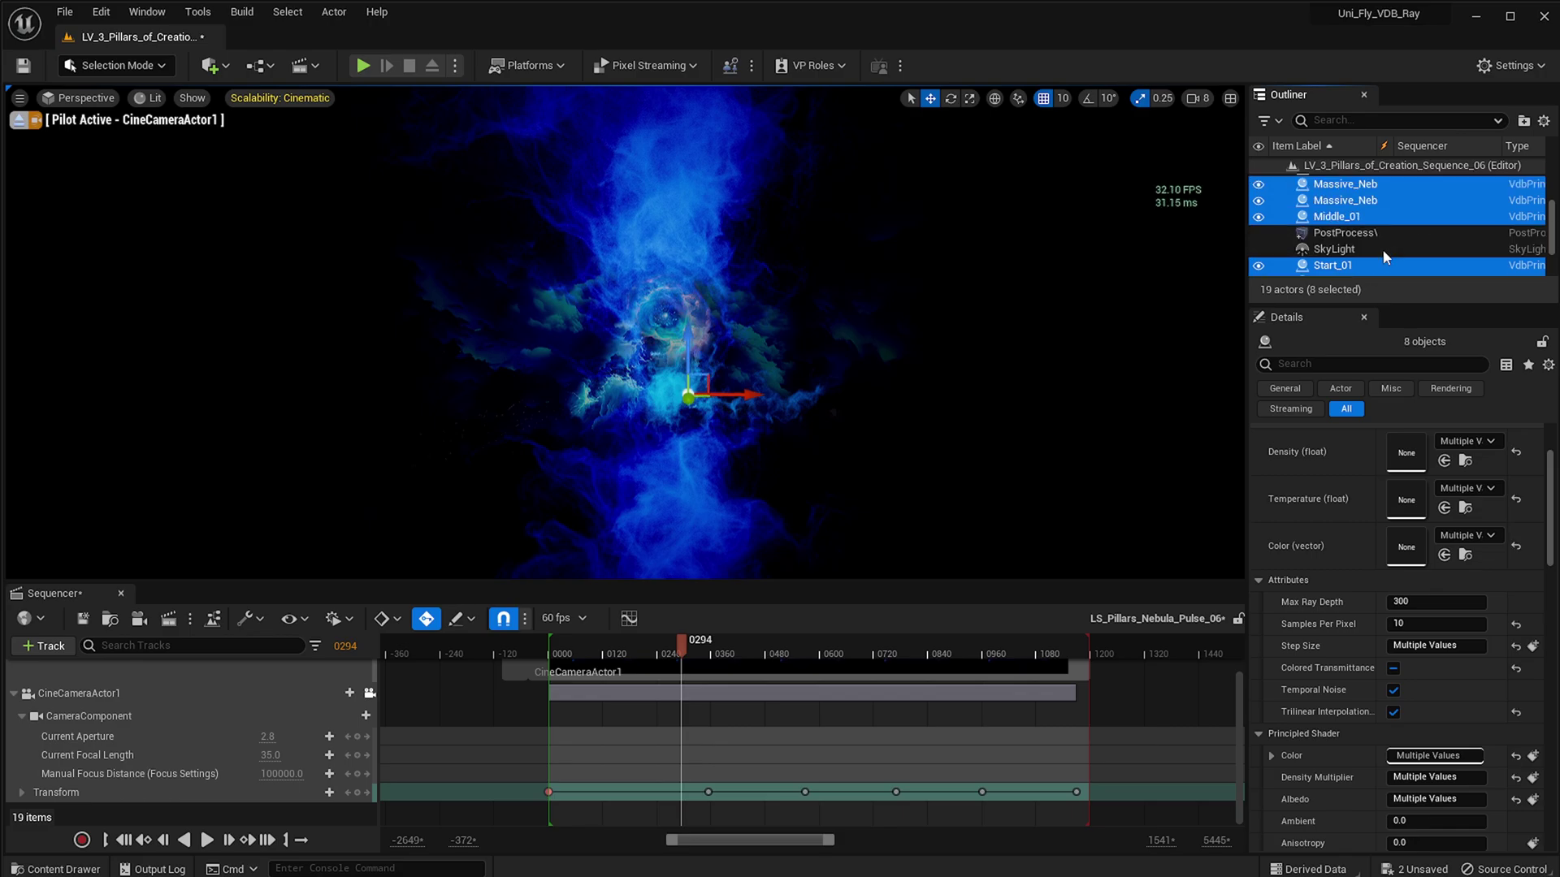
click(1424, 647)
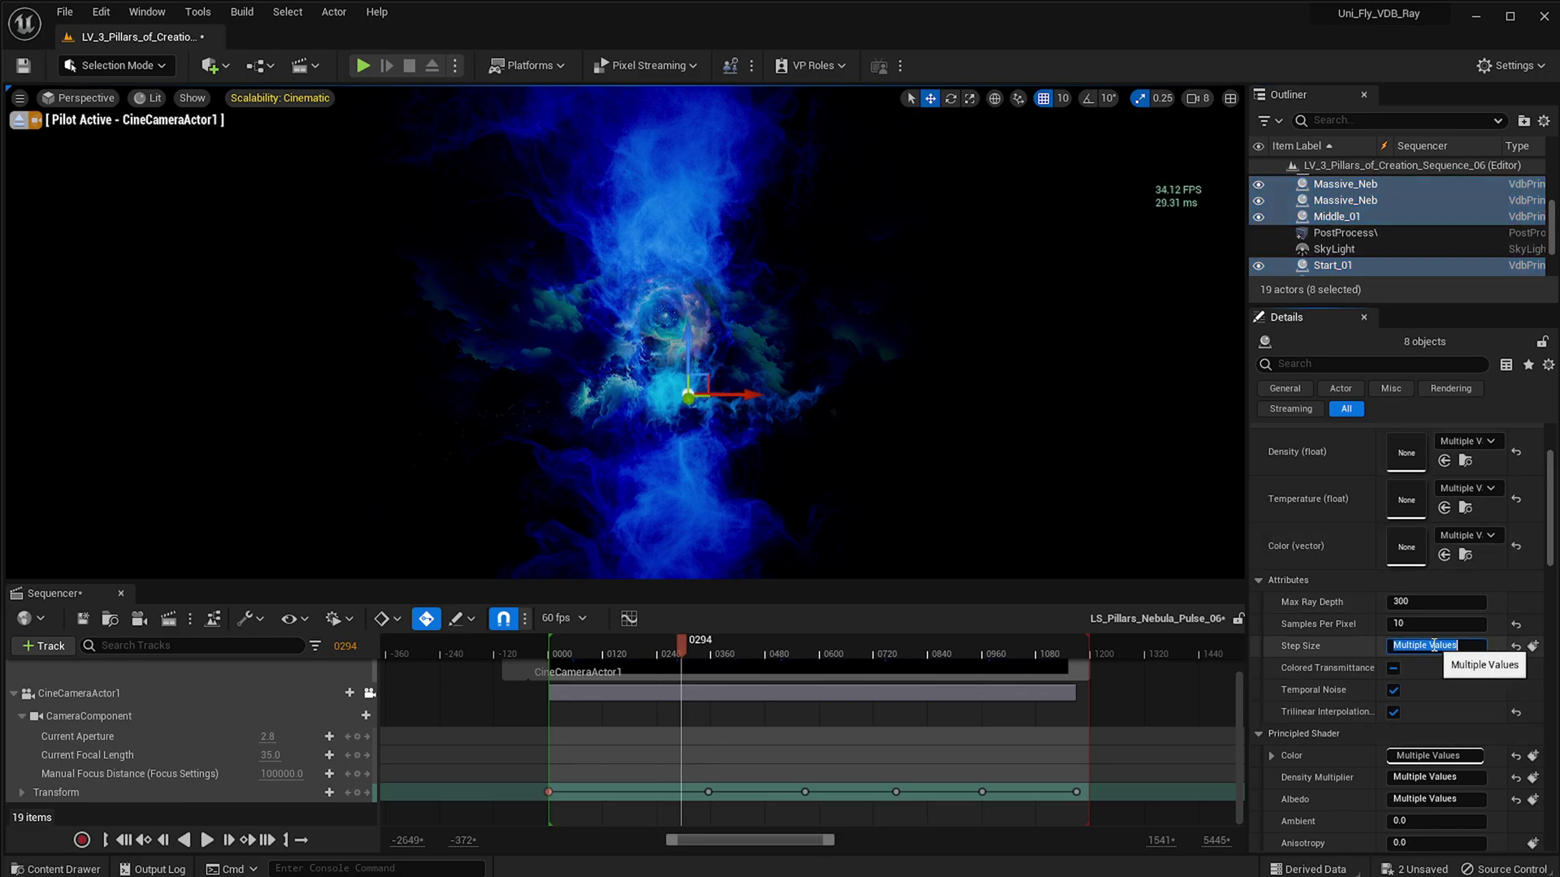
text(0.1)
key(Return)
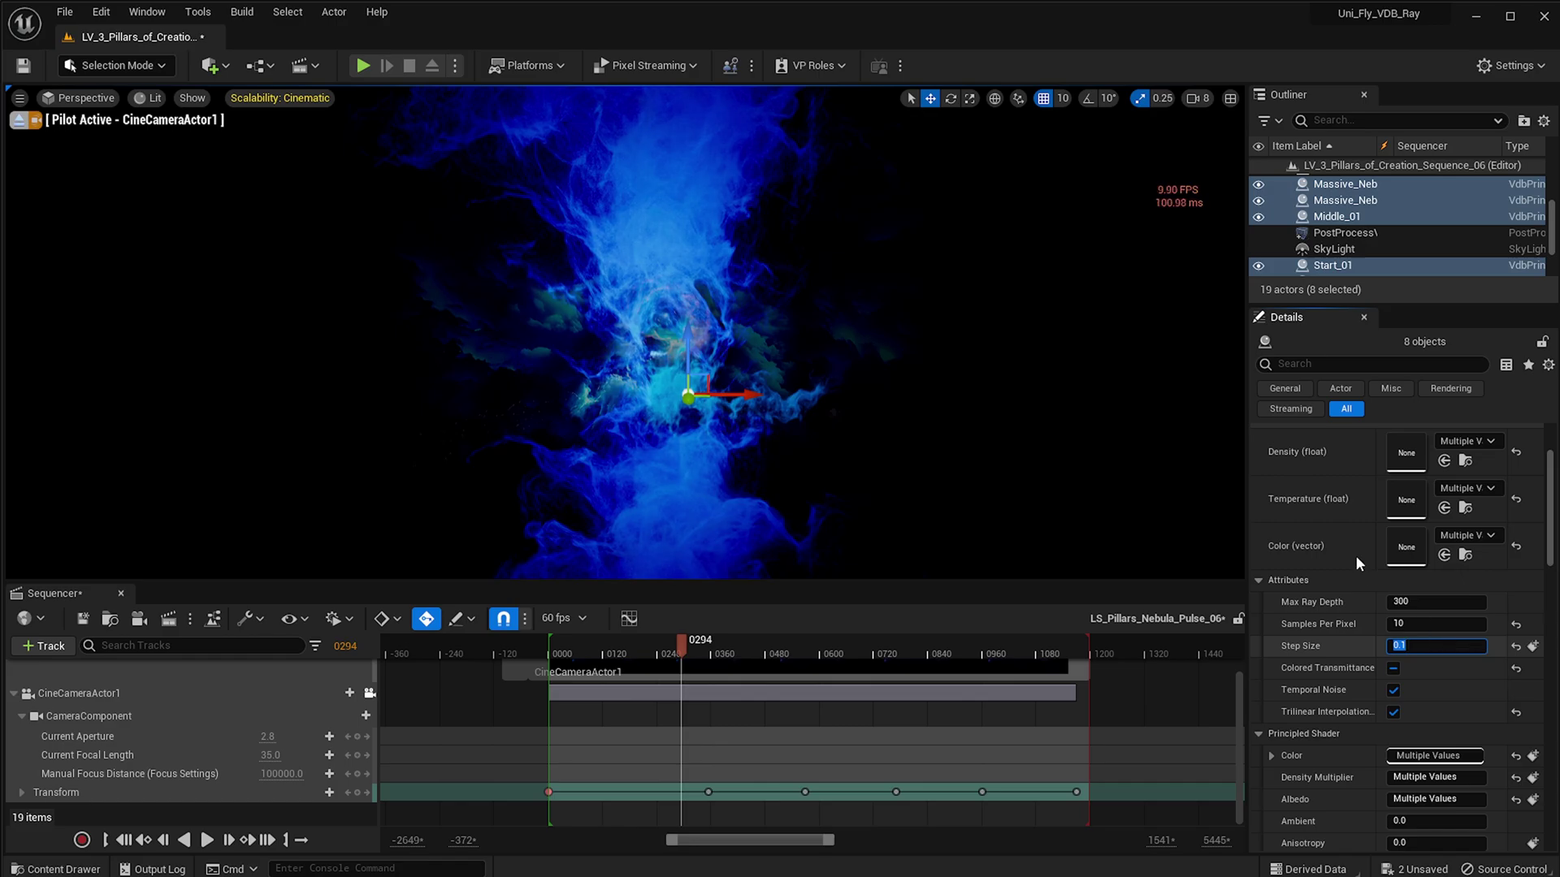
Play the refined nebula fly-through from frame 42 to the end and scrub back through it to check the volumes
scroll(1366, 206, up, 3)
scroll(1366, 206, up, 1)
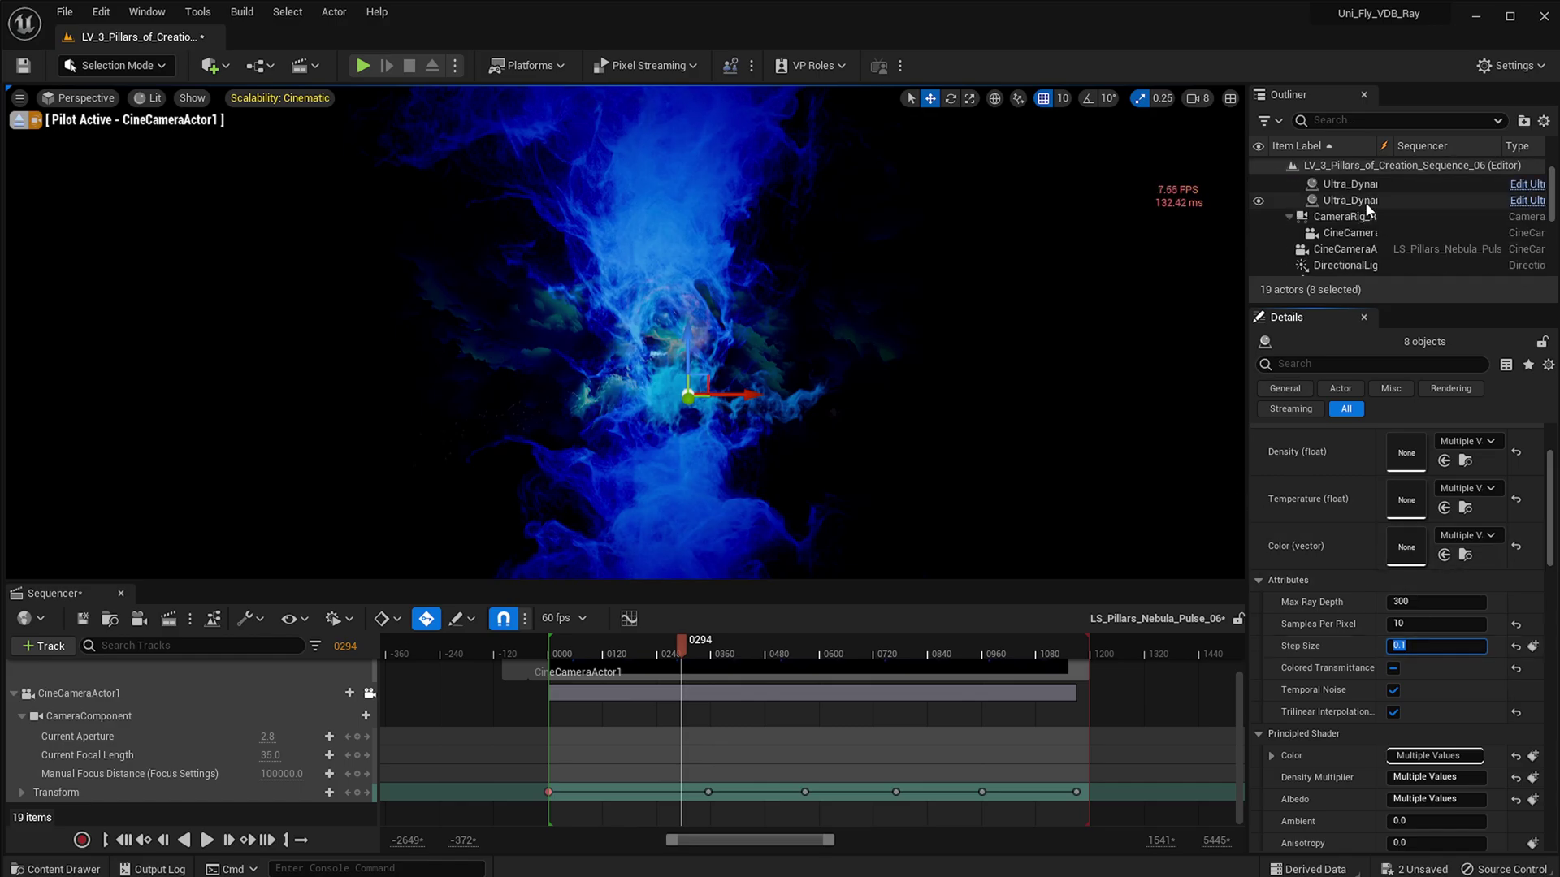
scroll(1366, 208, down, 3)
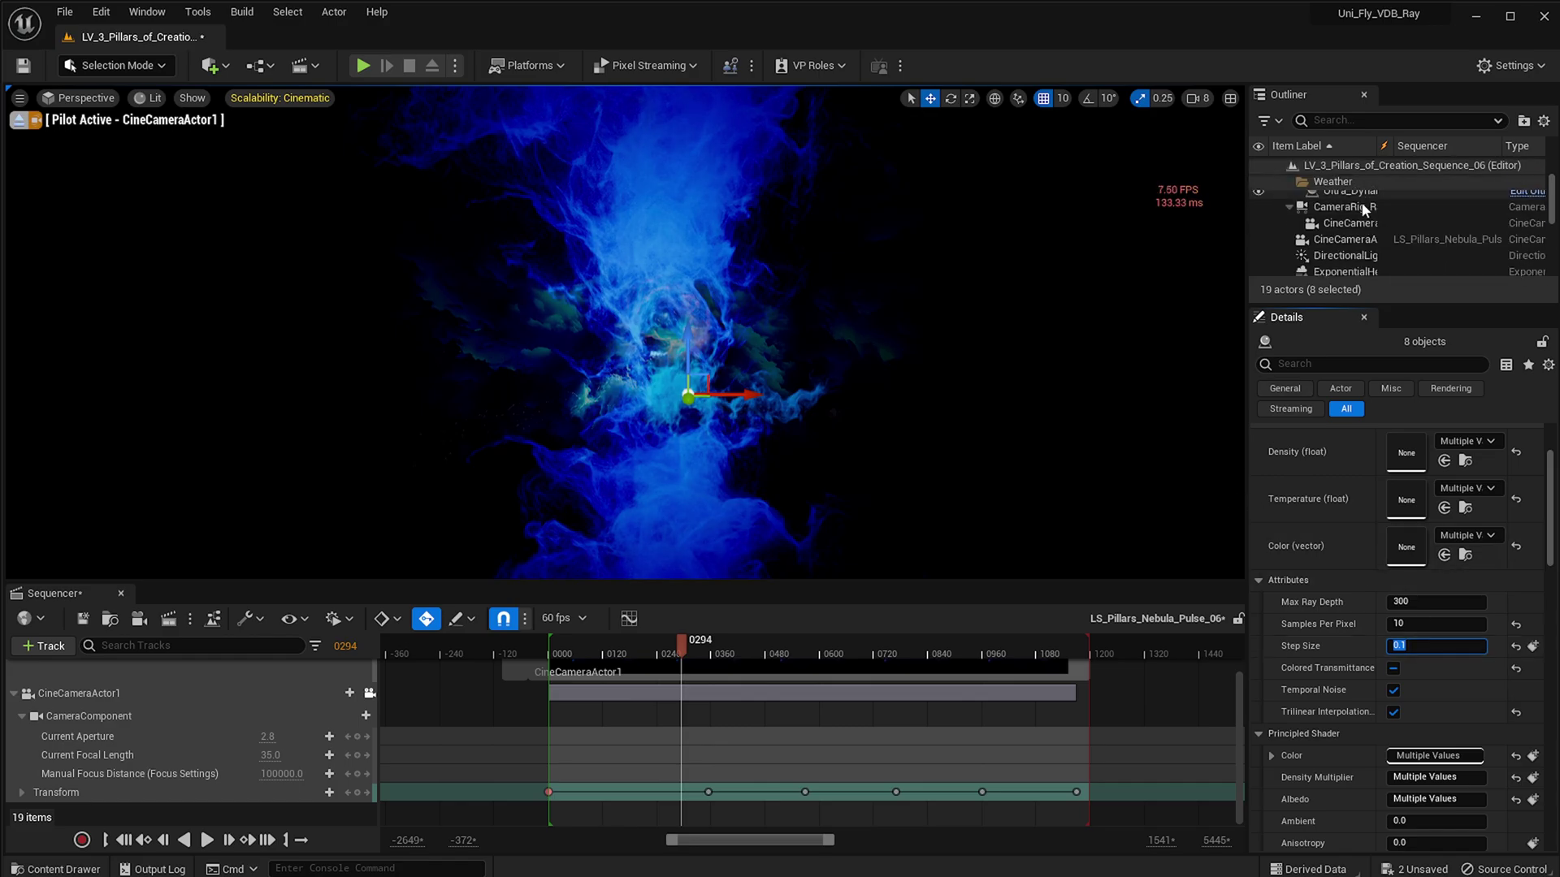
click(566, 646)
click(962, 437)
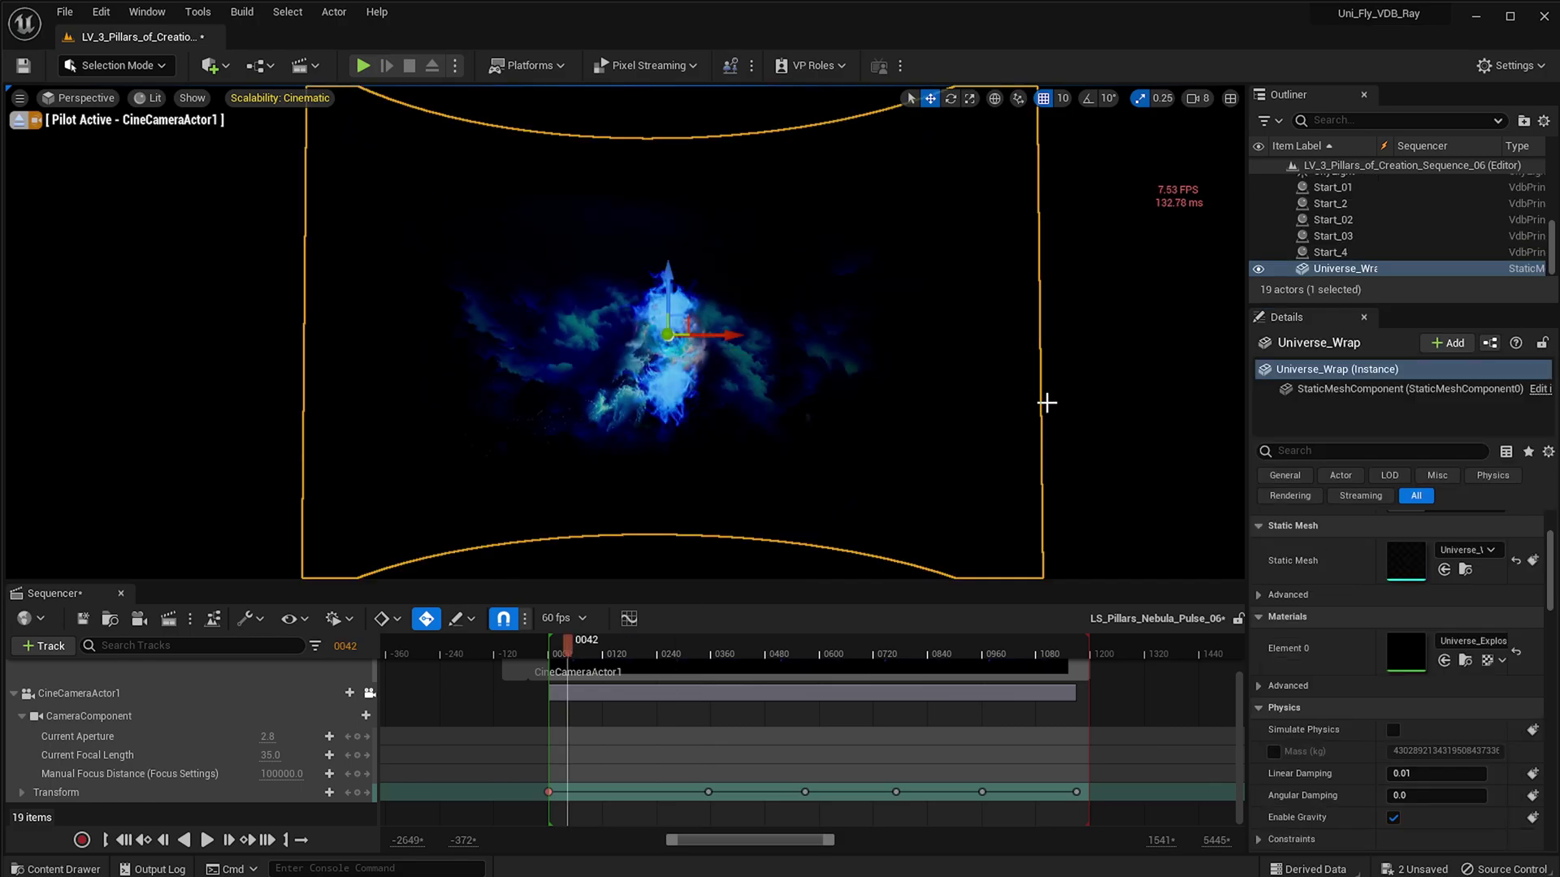
click(1080, 392)
key(e)
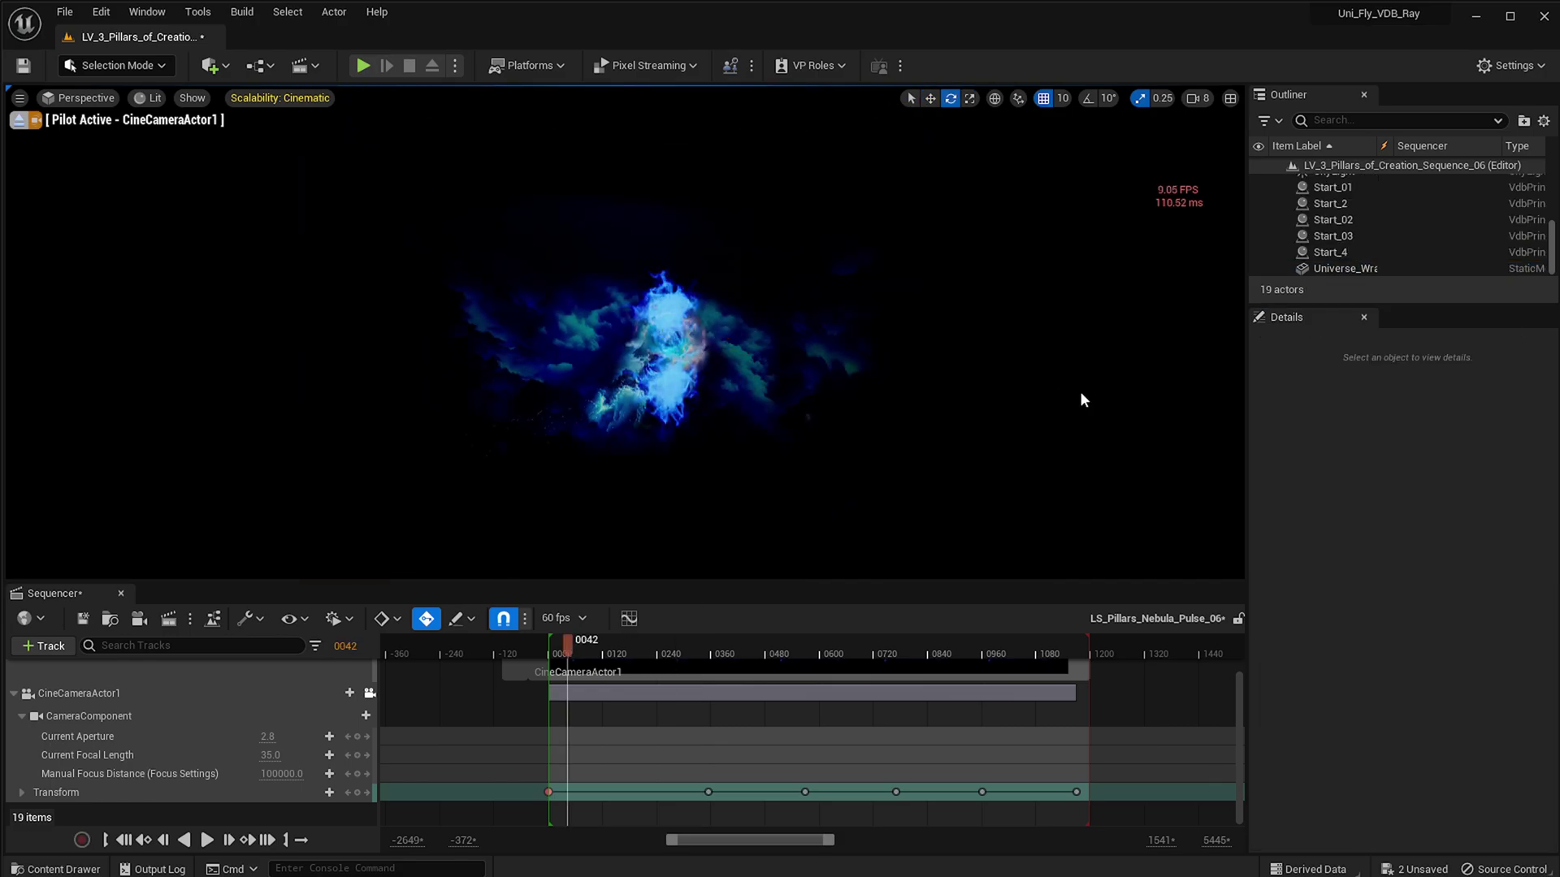
click(614, 724)
key(space)
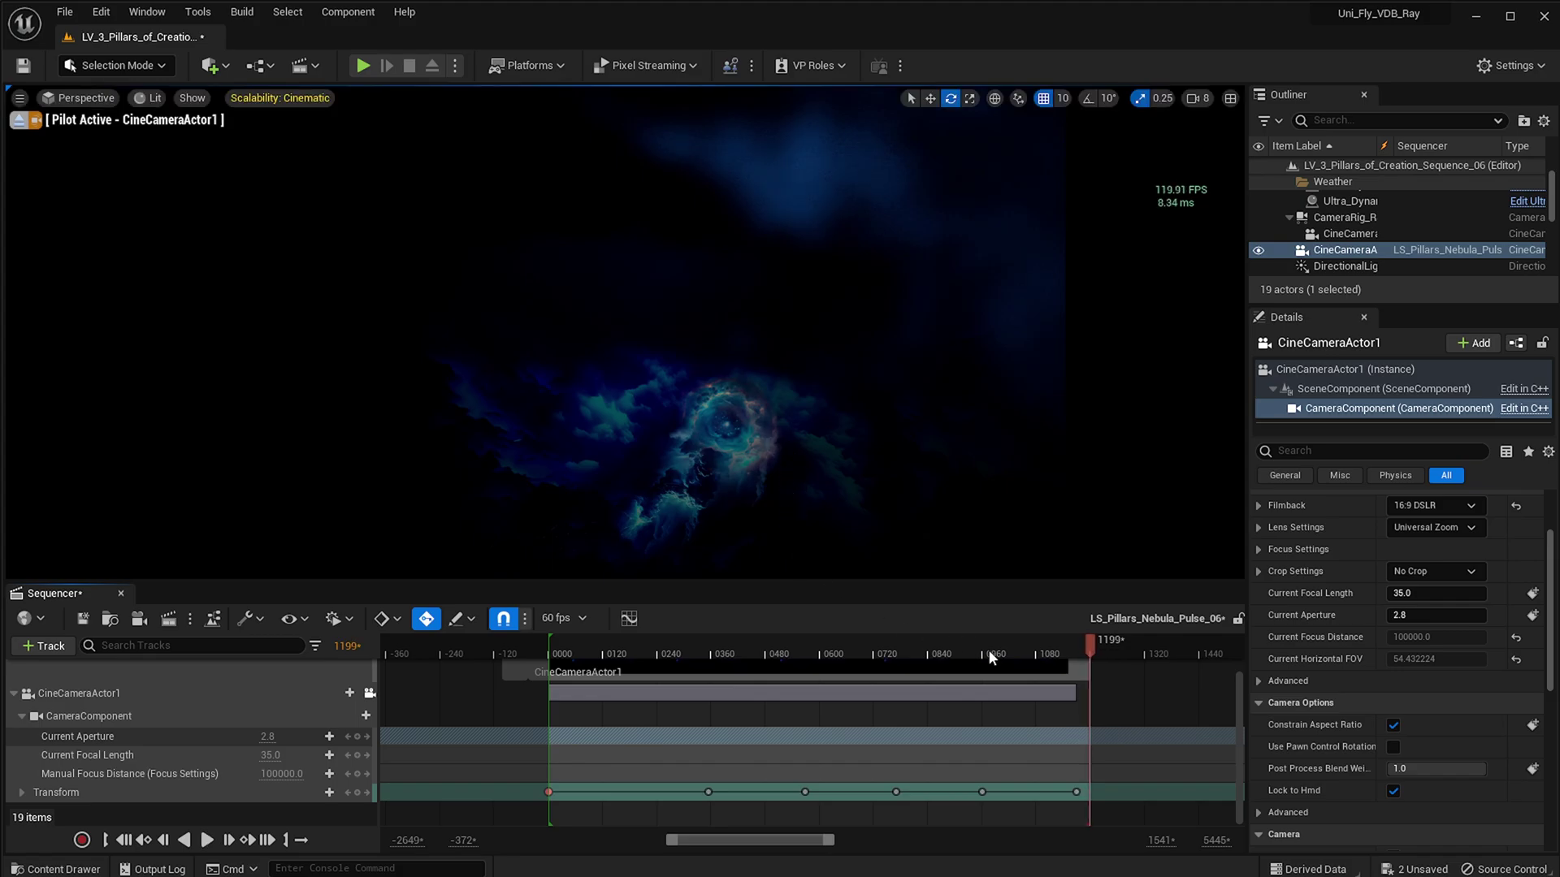
drag(779, 646, 585, 645)
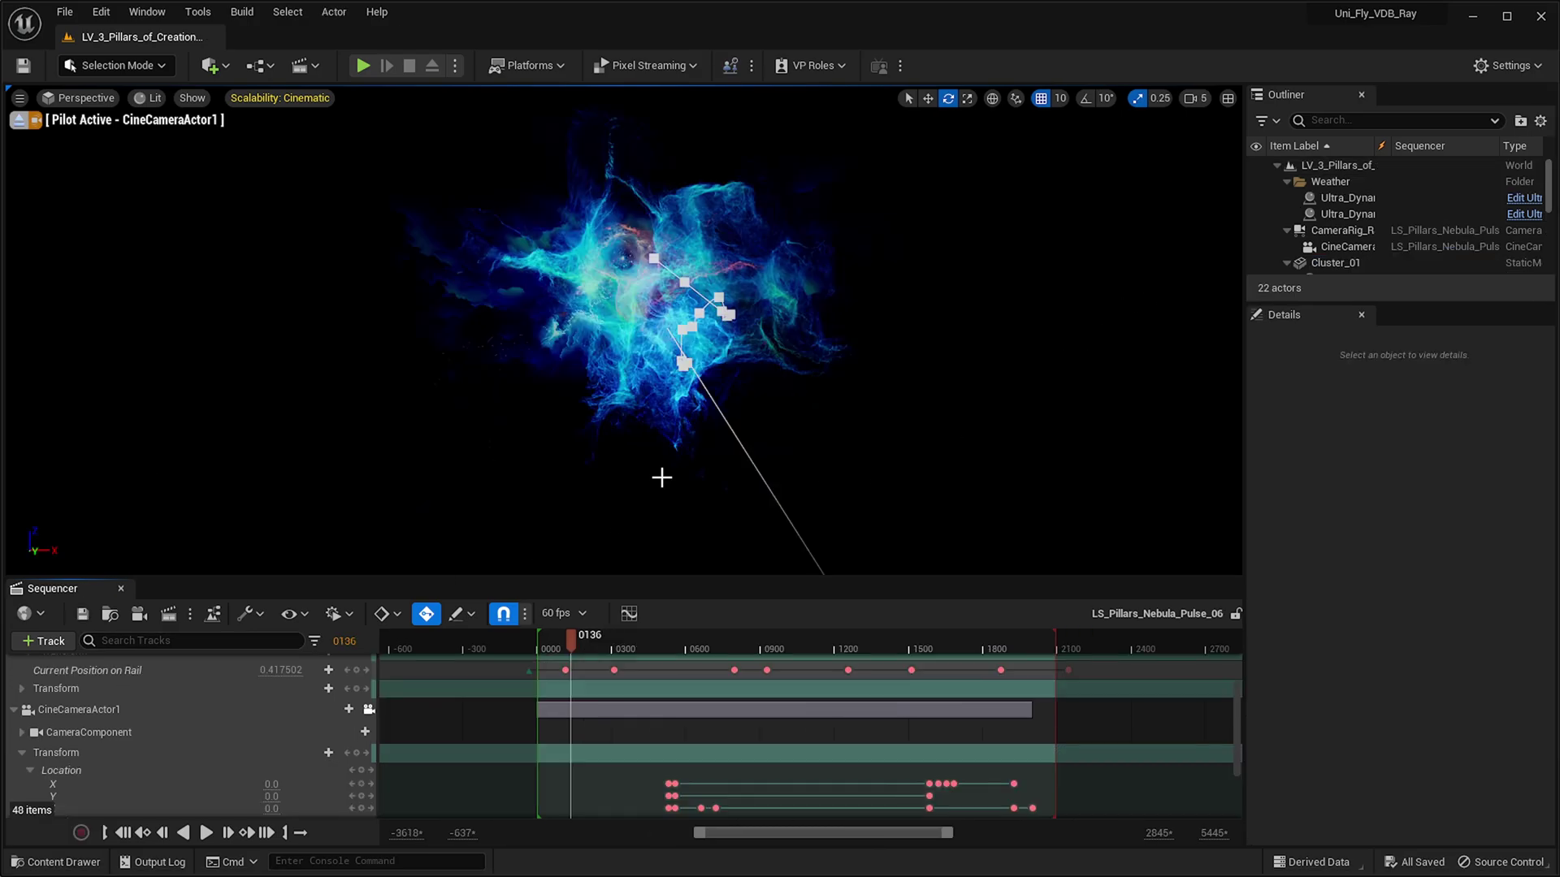
Play the fly-through from frame 67 to the end in game view, with nothing selected and the viewport's editor overlays hidden
click(1026, 297)
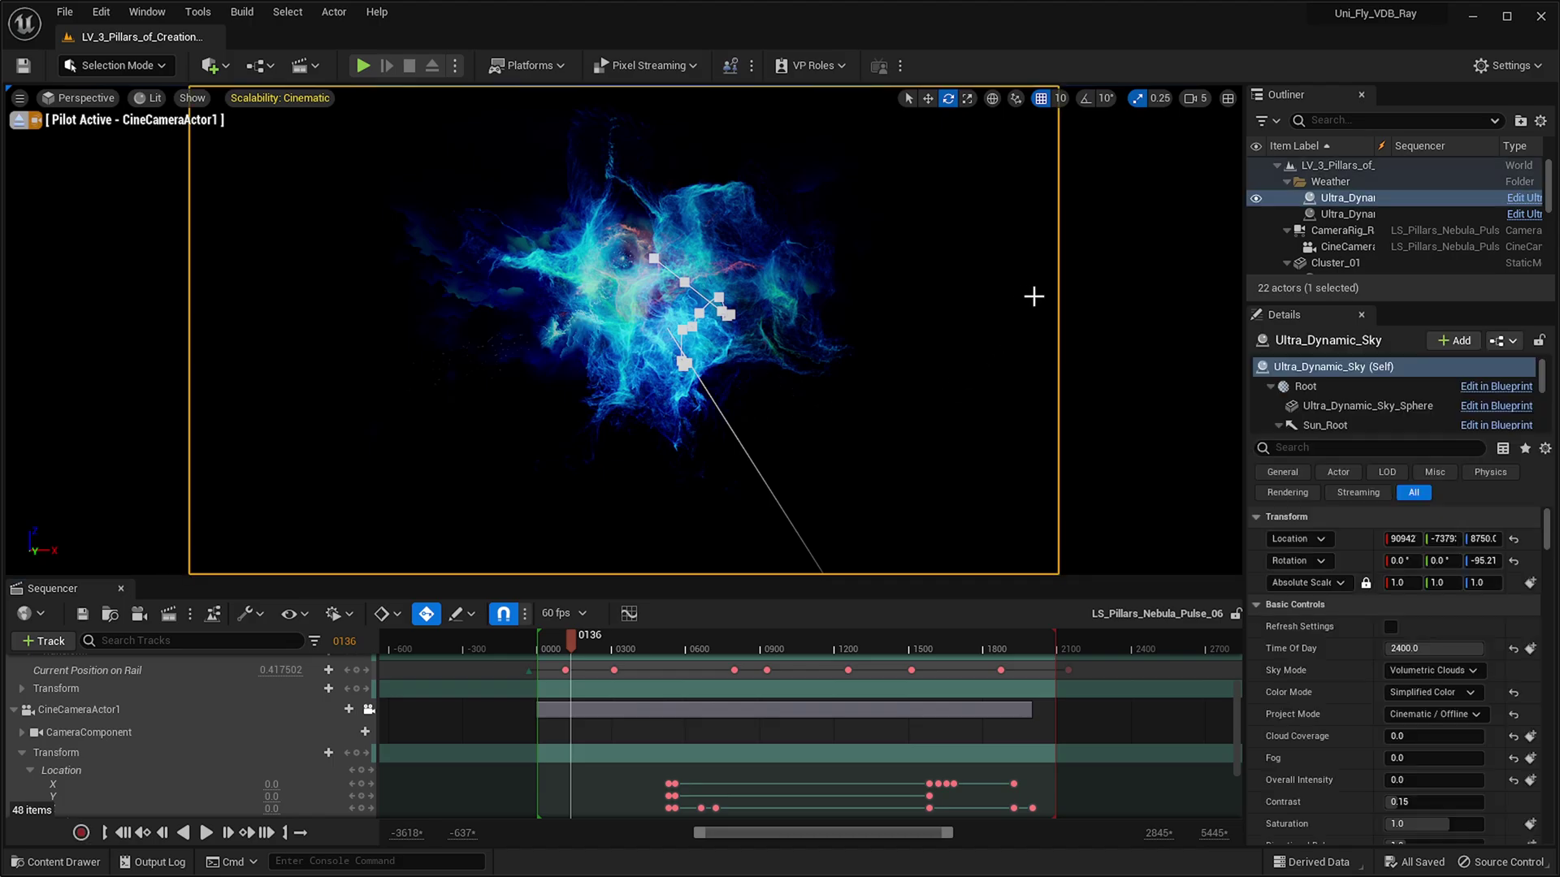
click(898, 484)
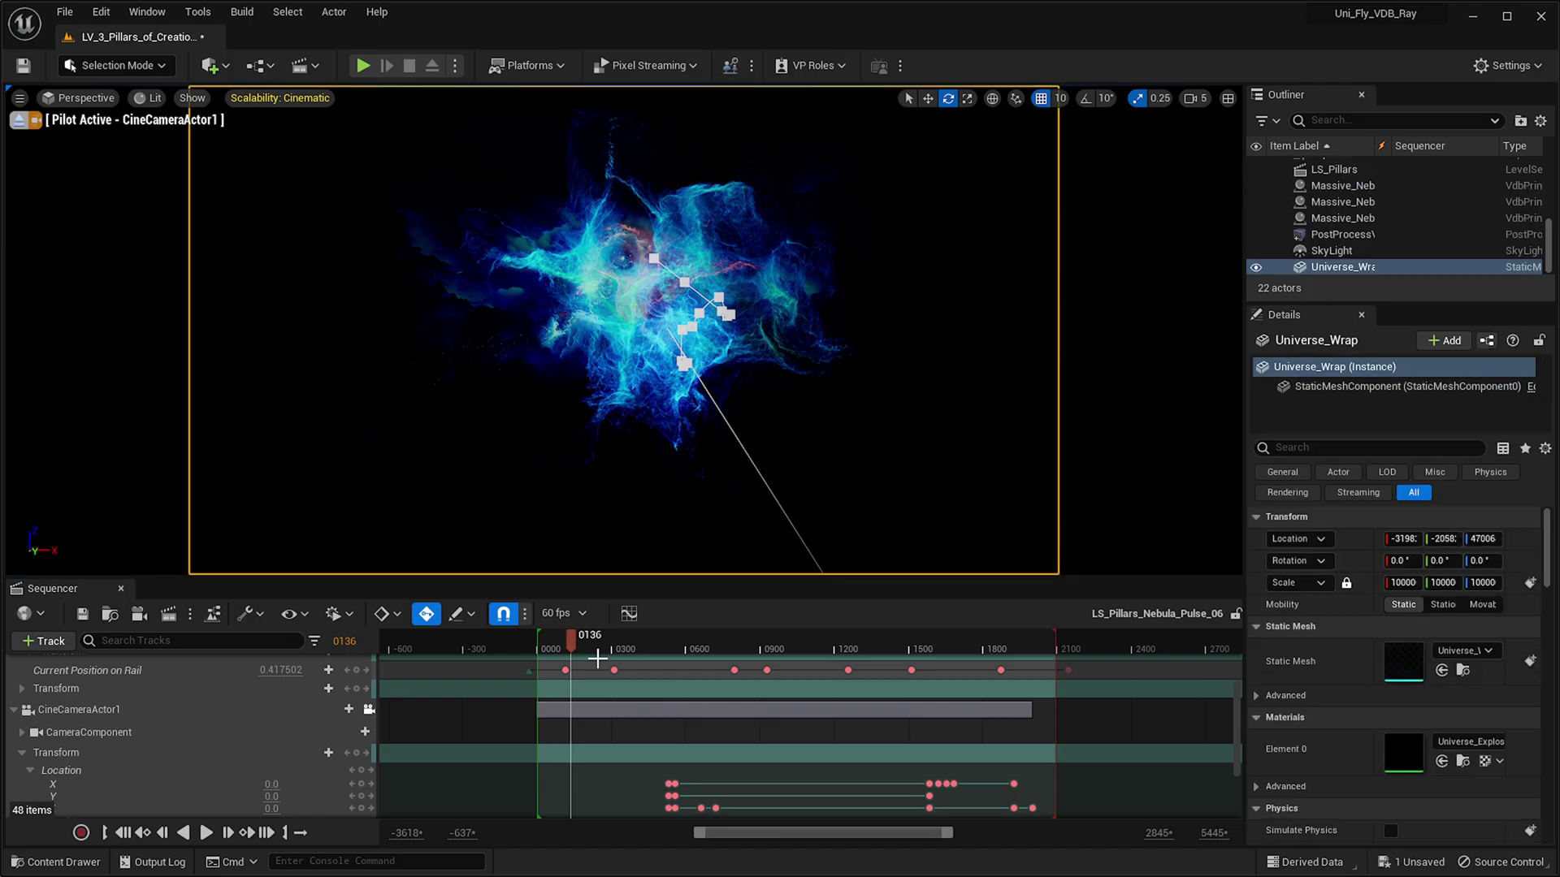
click(556, 649)
click(571, 736)
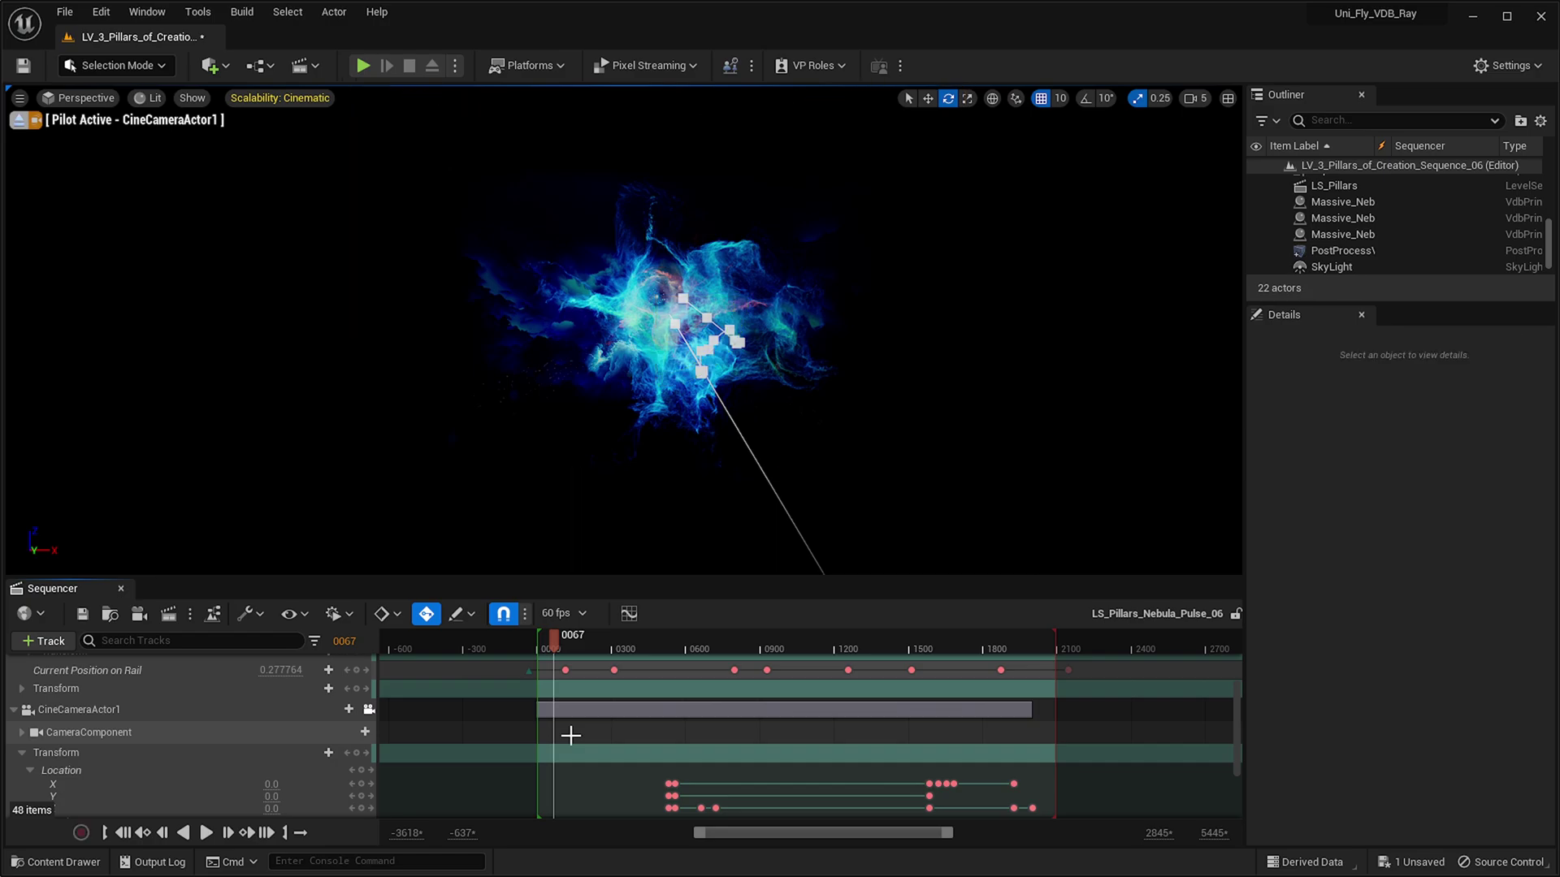
key(g)
key(space)
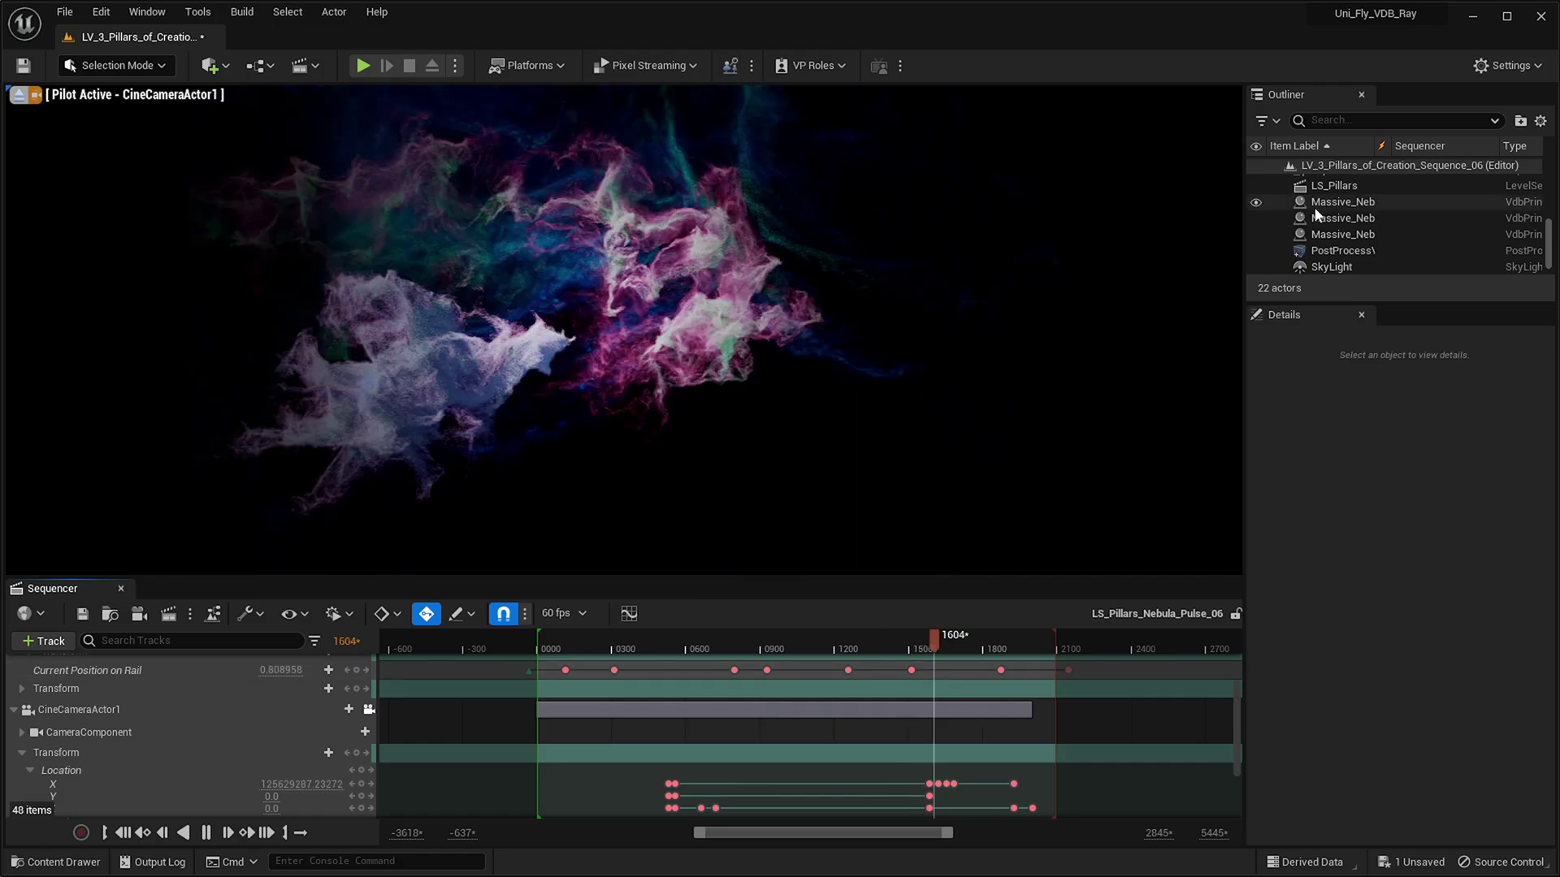
Select the CameraRig_Rail11 actor and stop piloting CineCameraActor1 to free the viewport camera
scroll(1317, 209, up, 3)
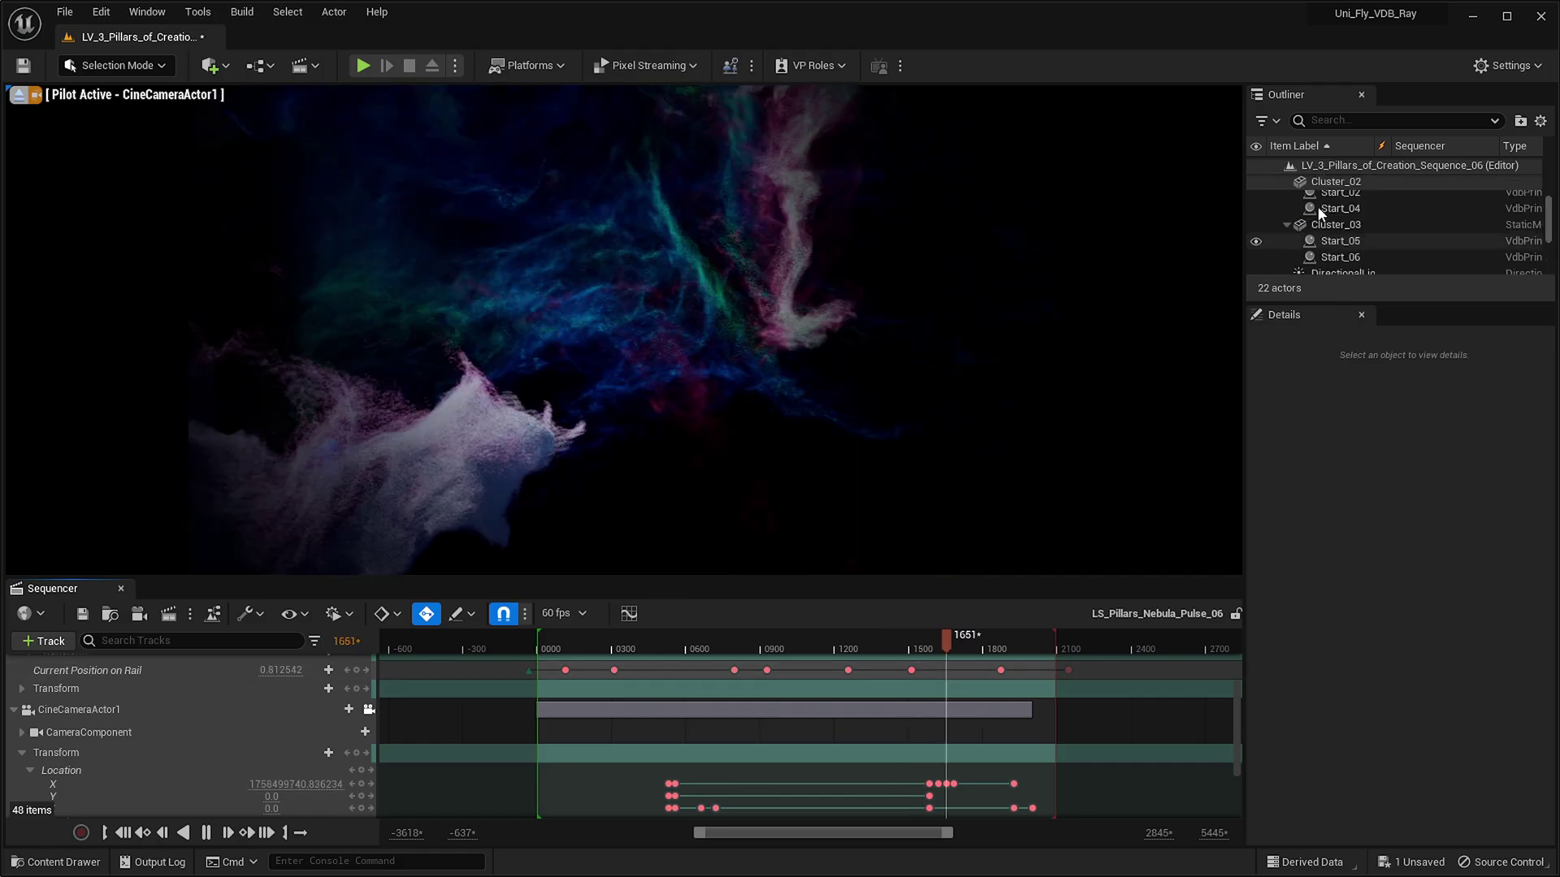
scroll(1318, 209, up, 3)
scroll(1329, 217, up, 2)
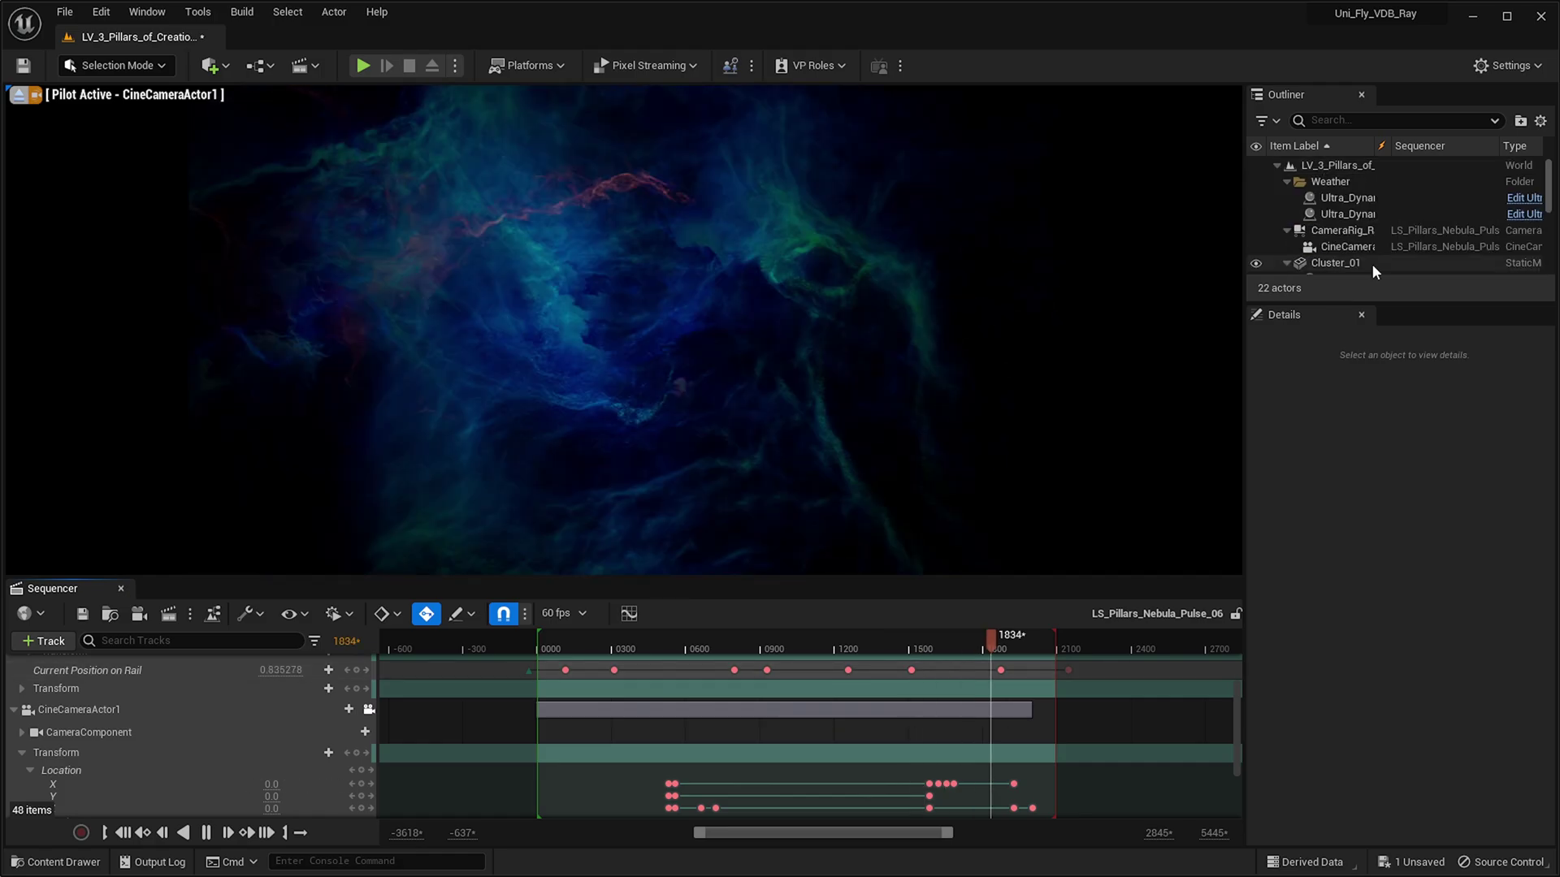
click(1349, 233)
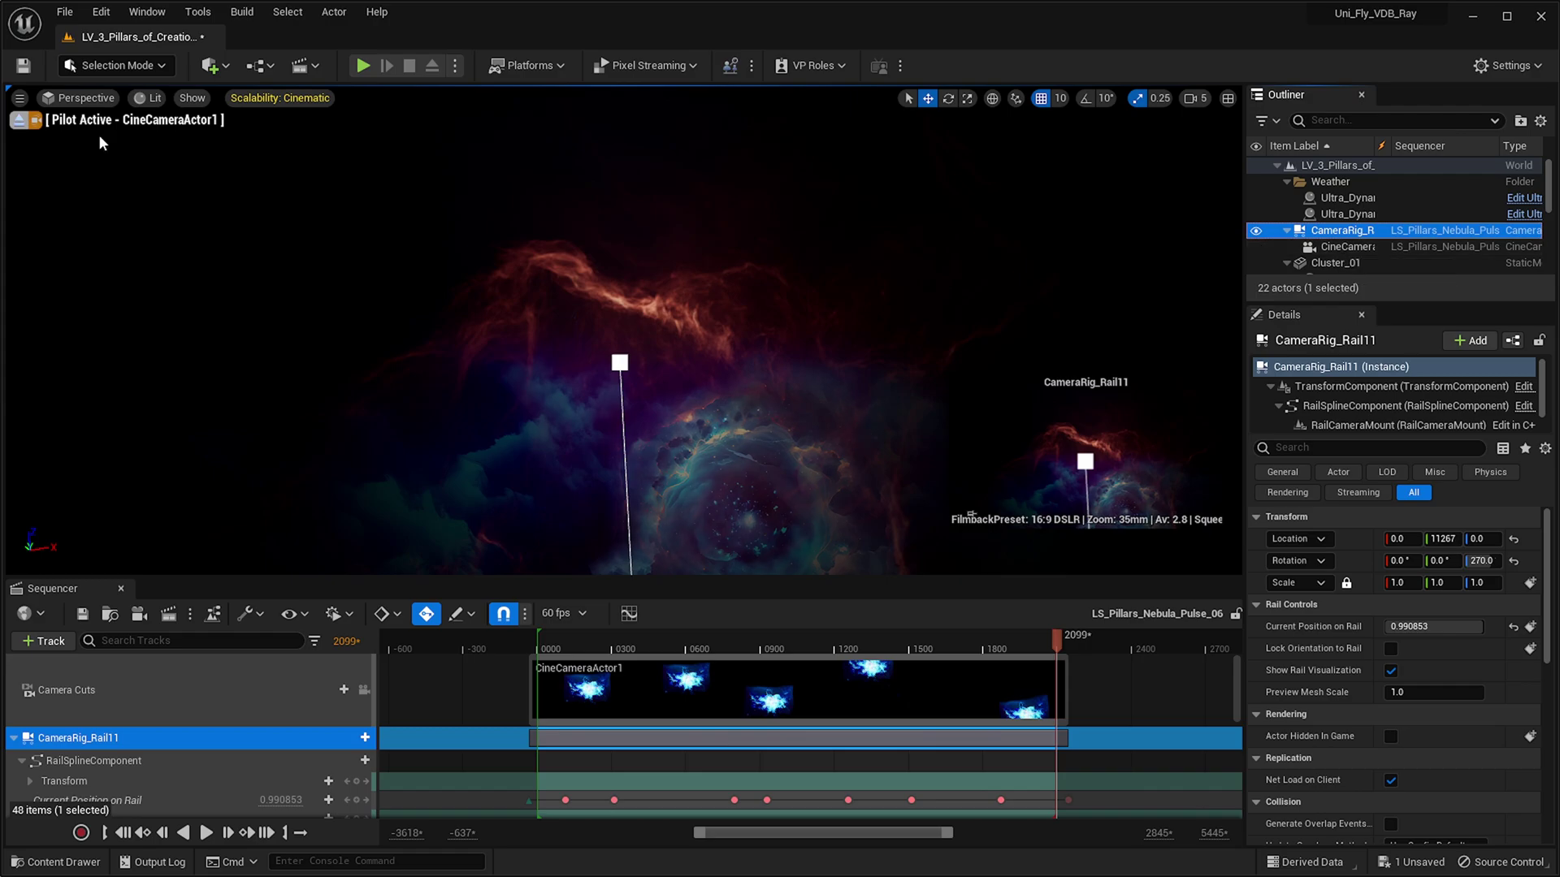
click(18, 120)
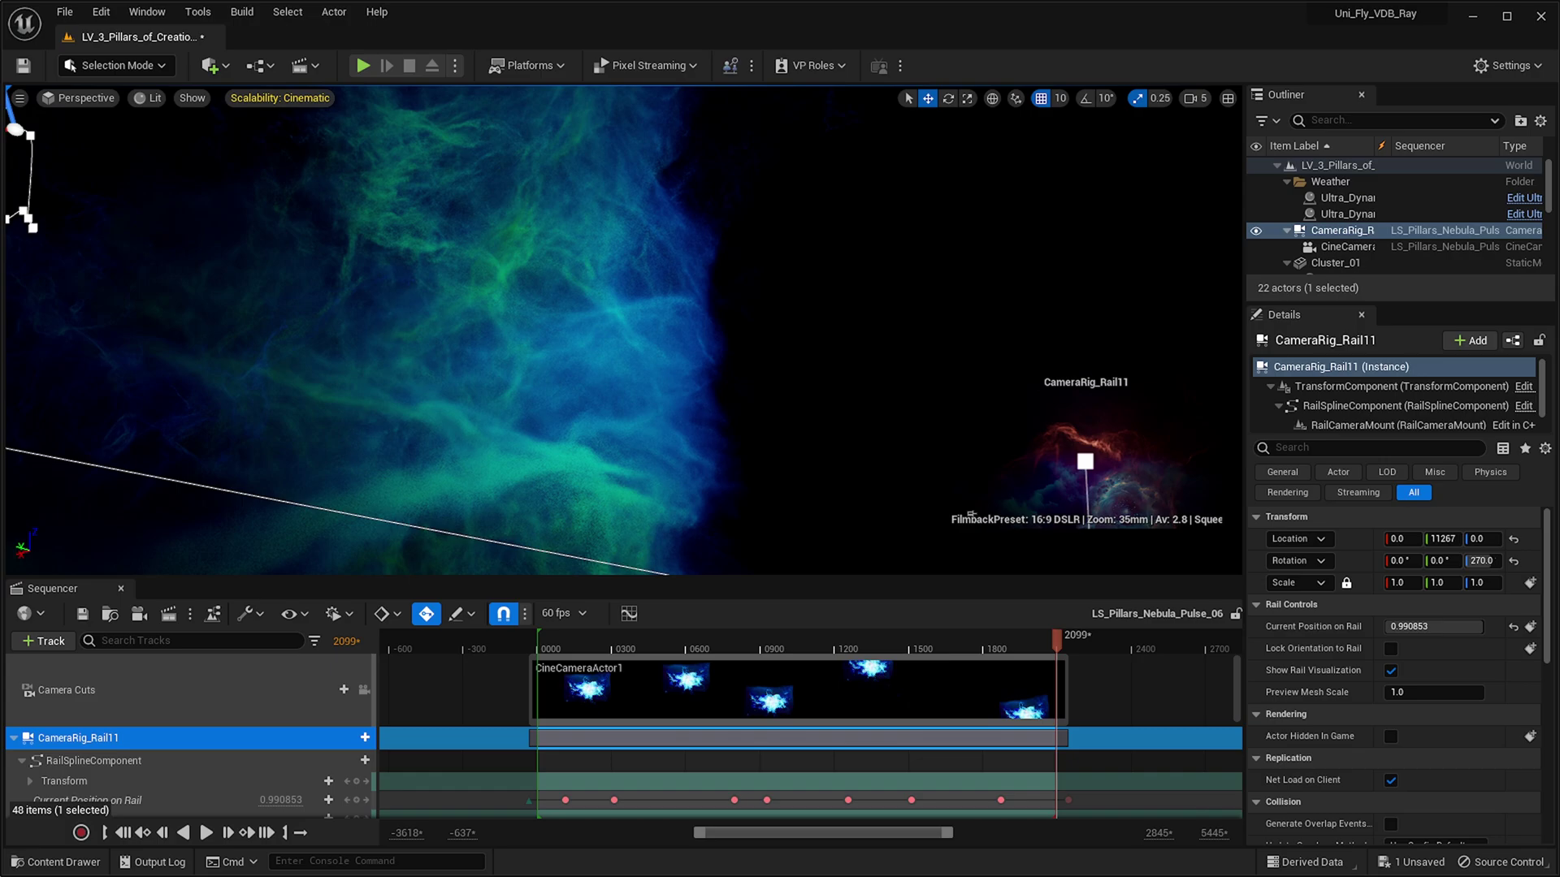
Raise the viewport camera speed to 8 and examine the rail's path through the nebula volumes from several outside angles
click(1194, 98)
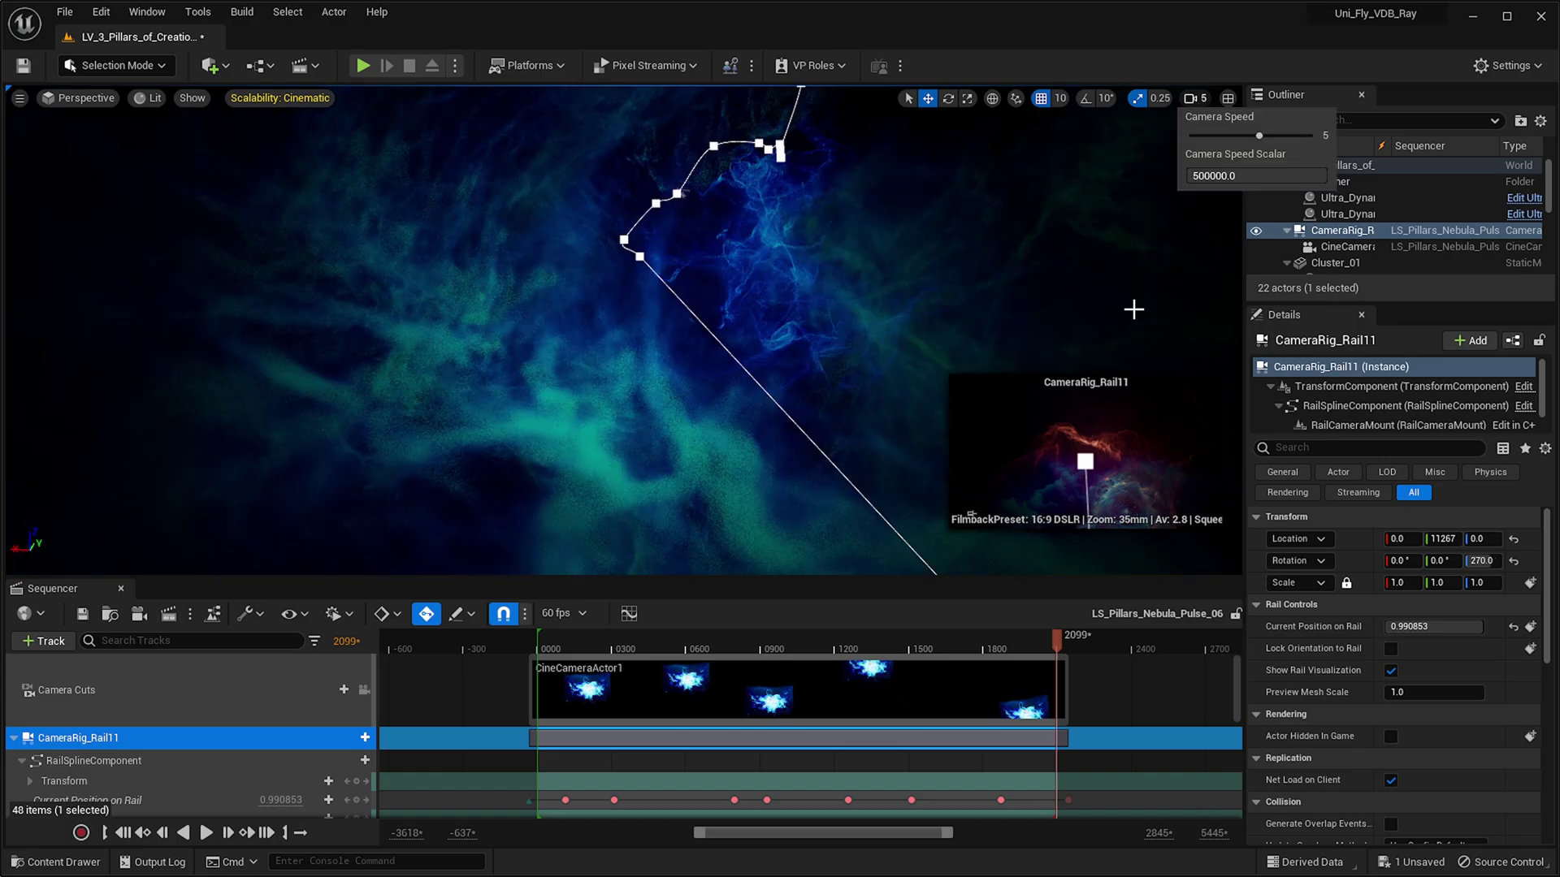
right_drag(1134, 310, 1134, 310)
scroll(1134, 309, up, 3)
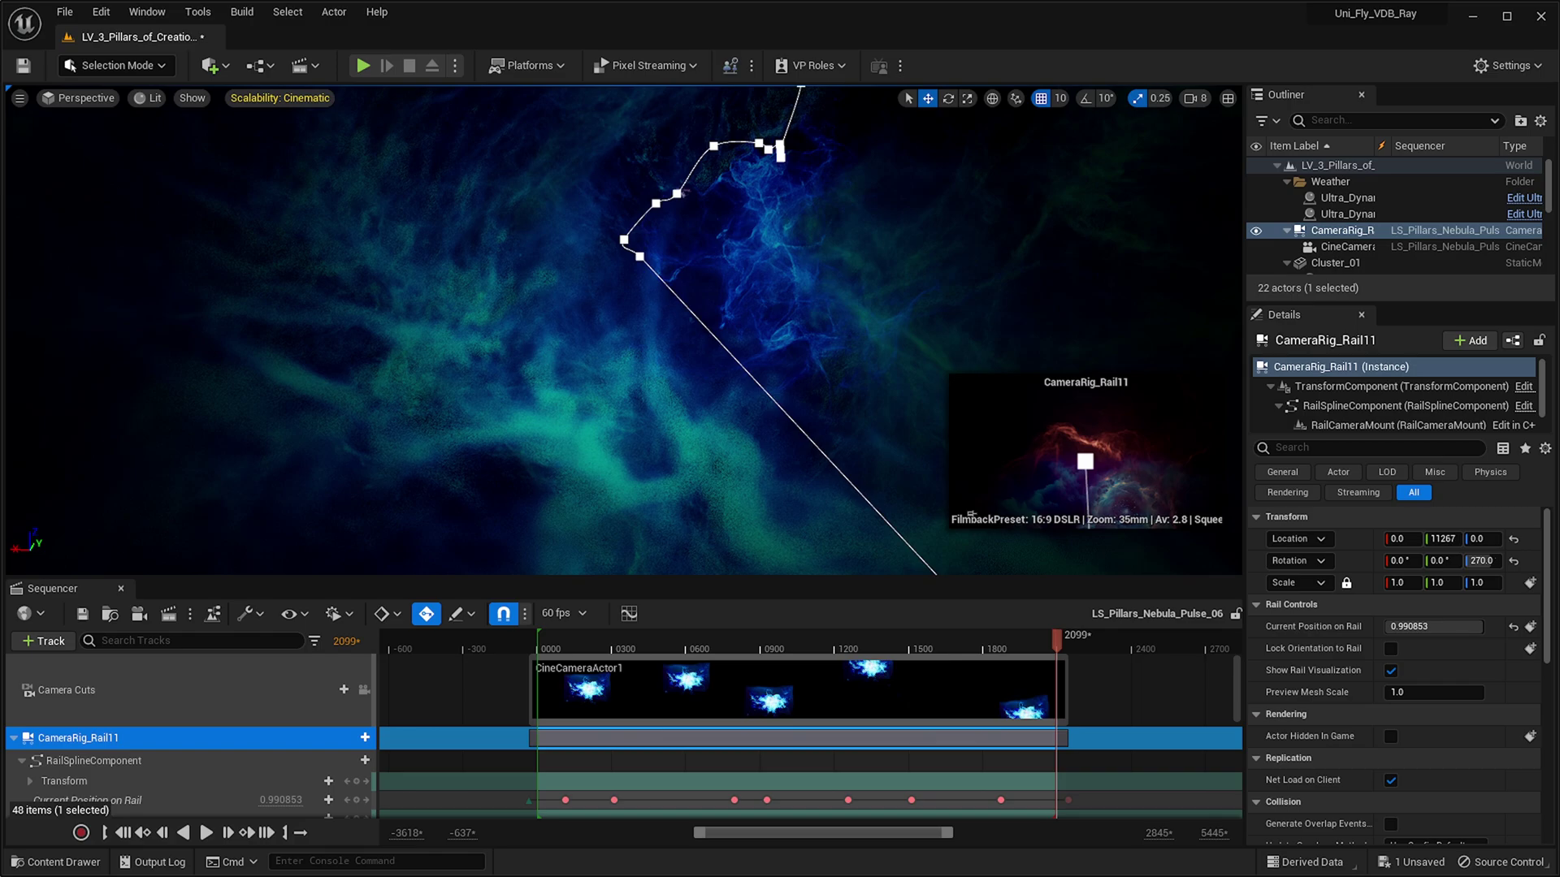
right_drag(1134, 309, 1177, 309)
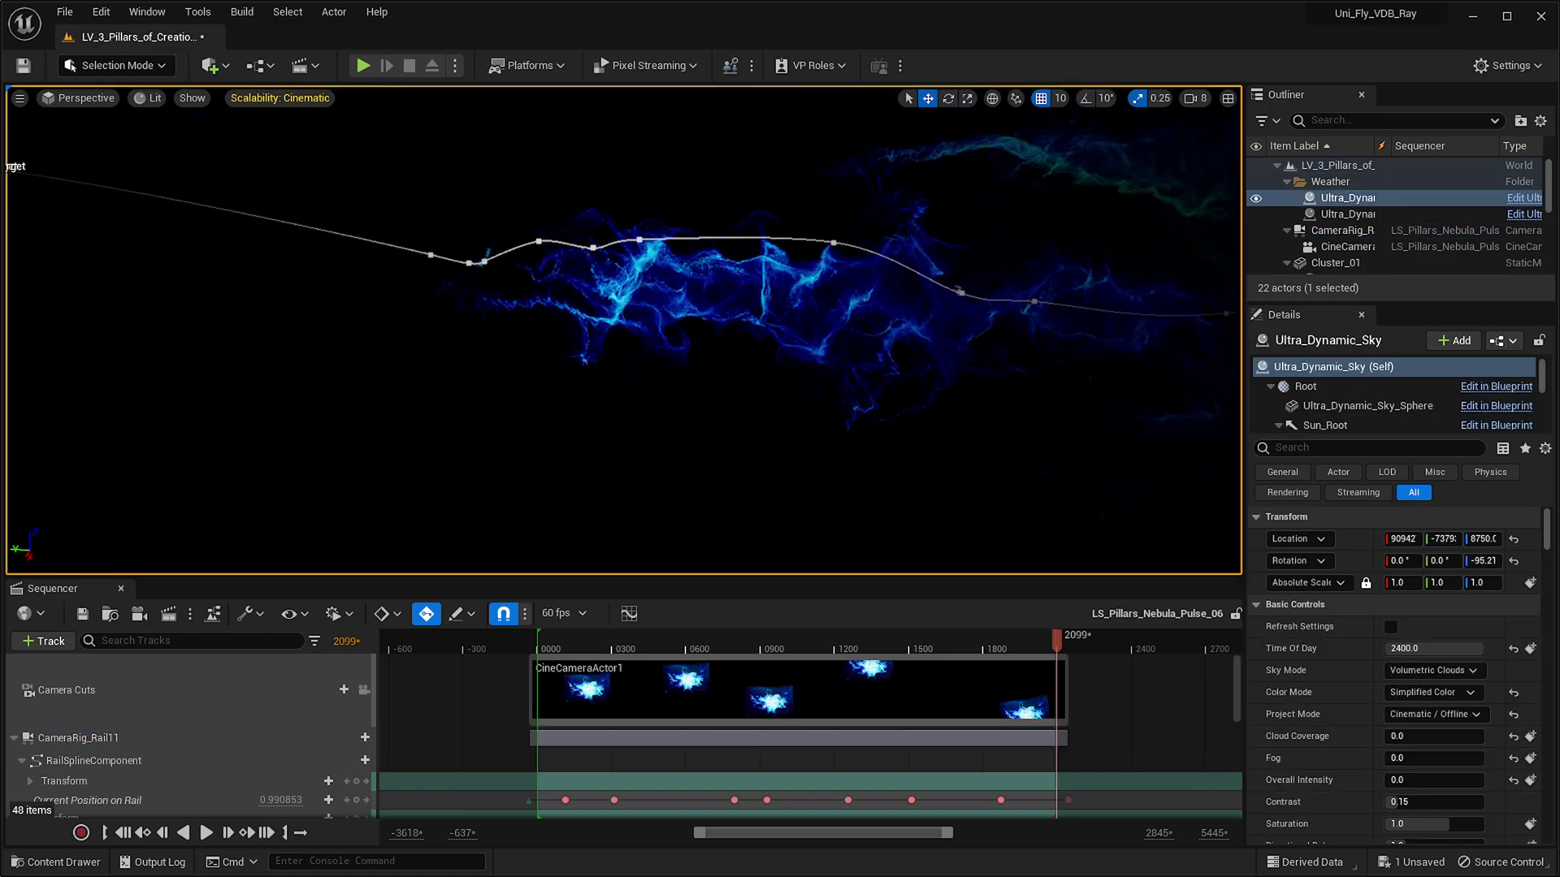
right_drag(624, 330, 714, 322)
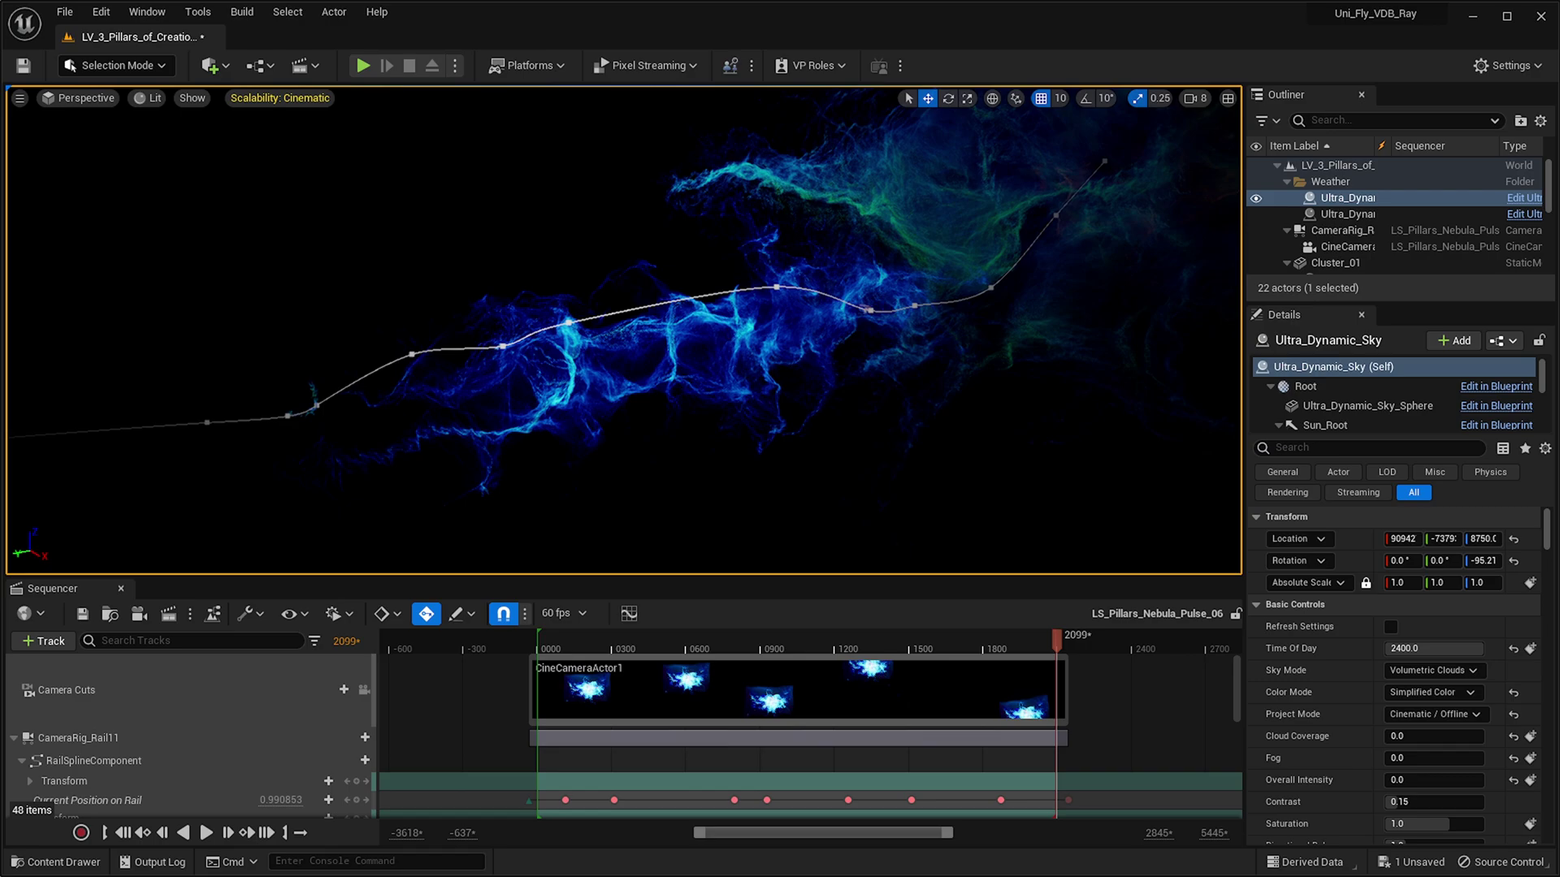
right_drag(684, 358, 684, 357)
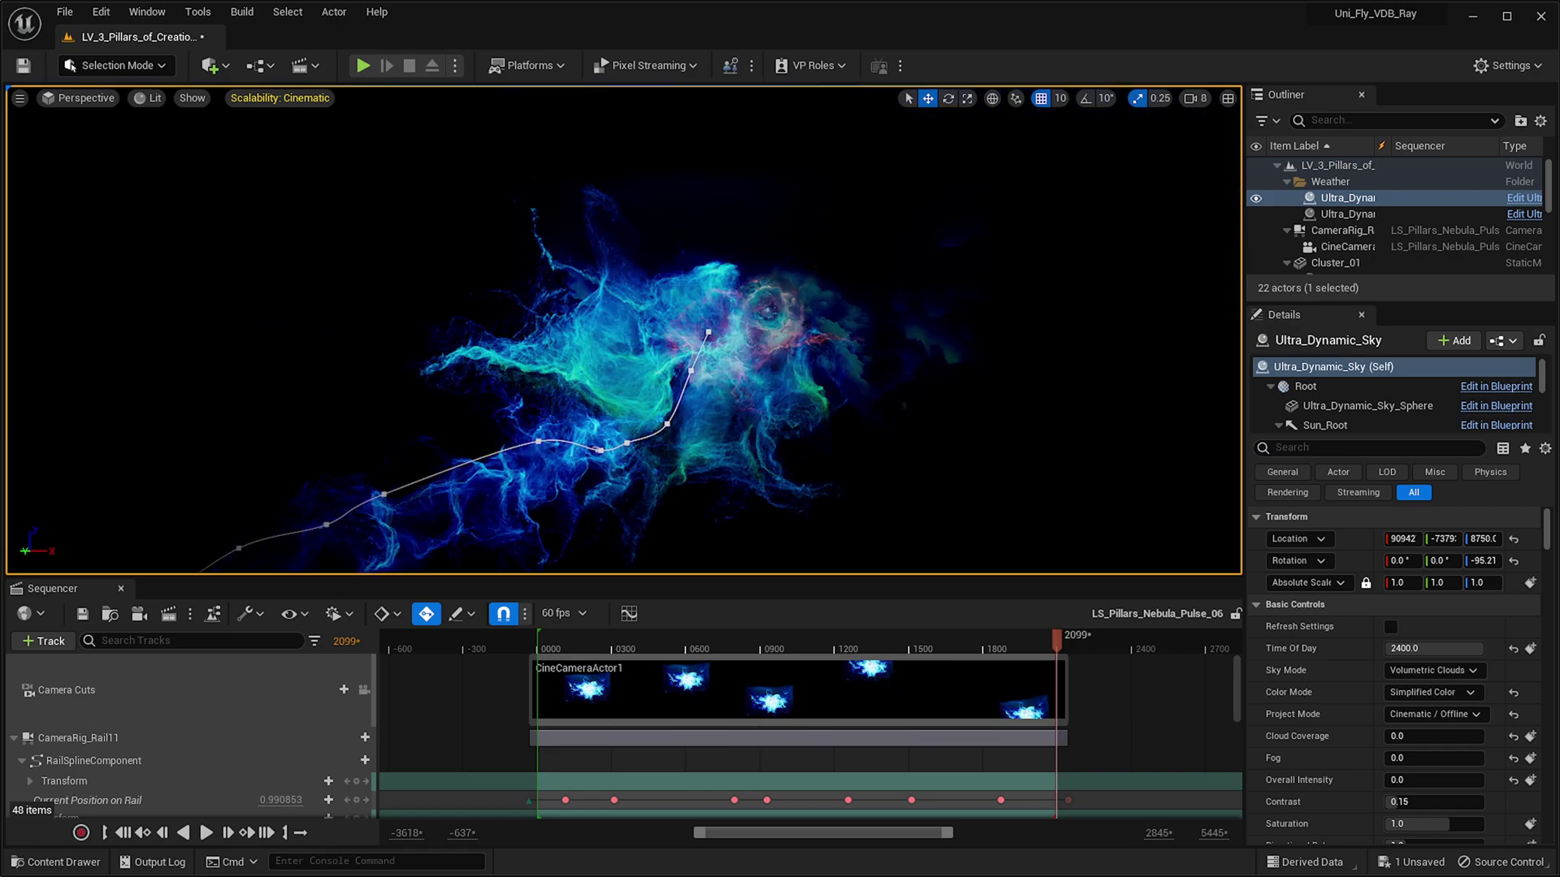